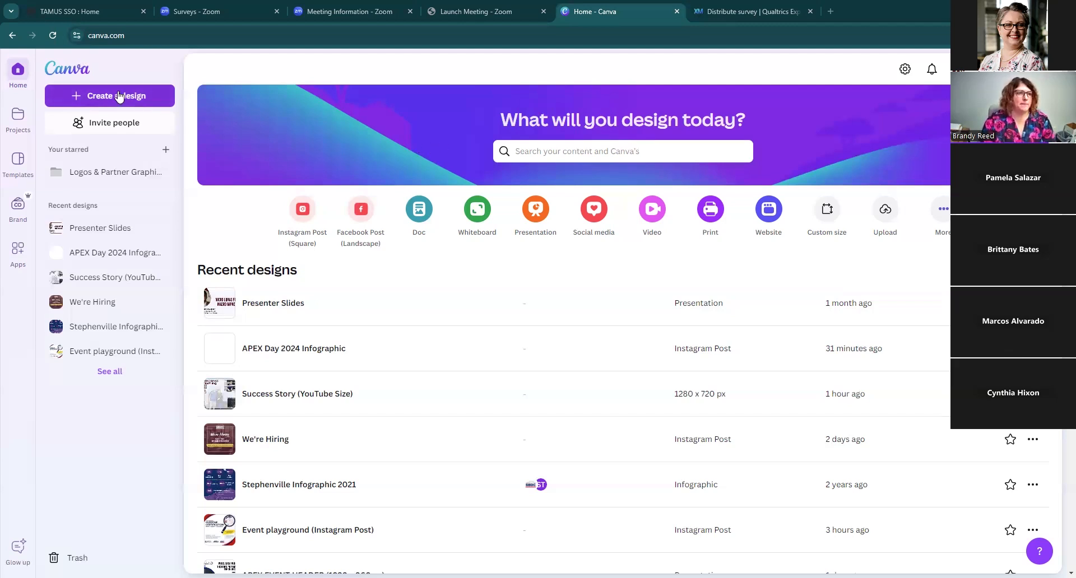
Step: Start a new Instagram Post (Square) design
left_click(119, 96)
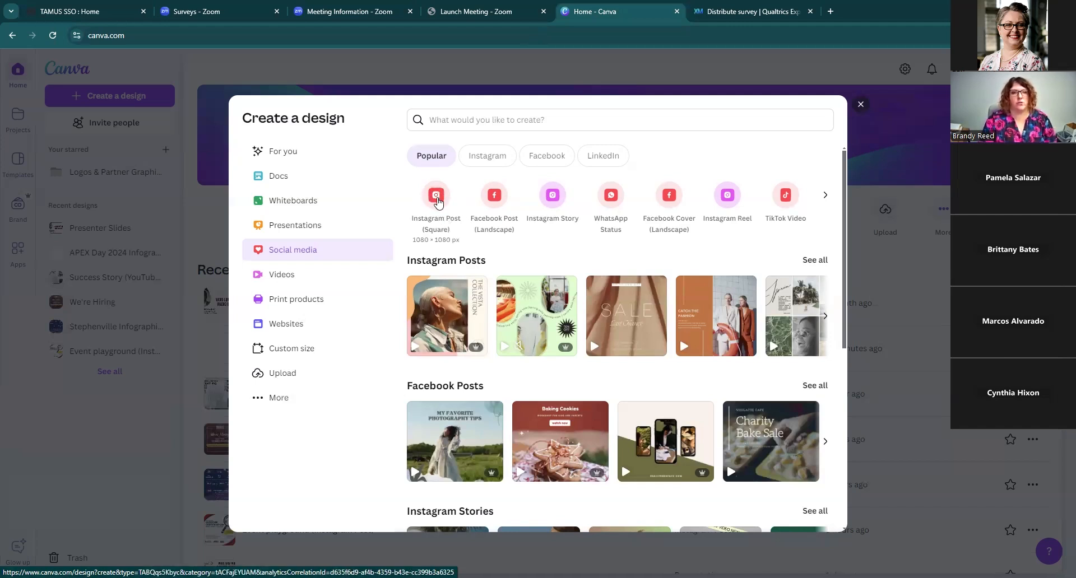
left_click(437, 198)
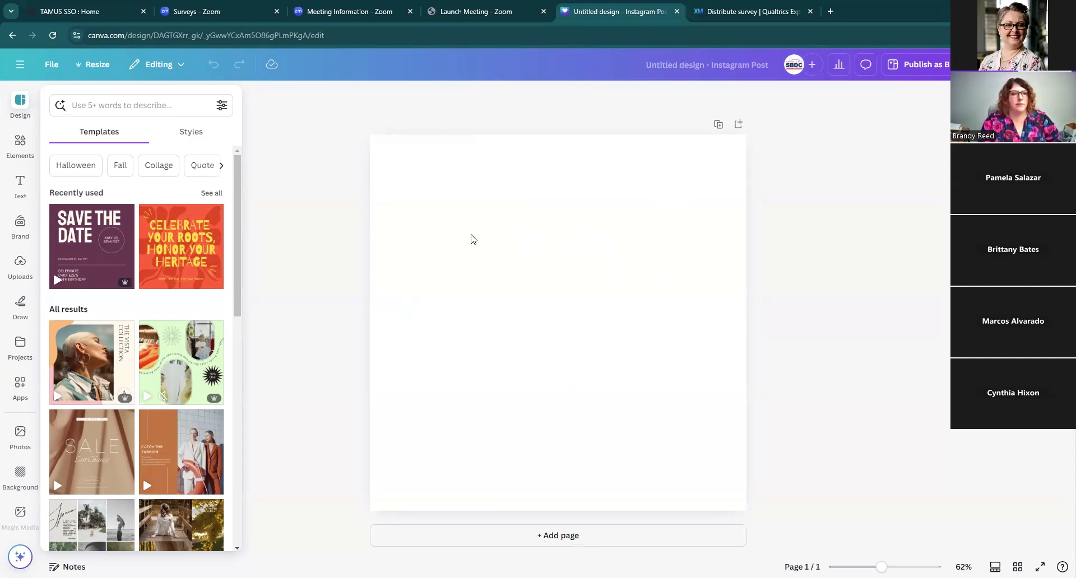
Step: Create a new custom-size design 8.5 wide by 11 high in inches
left_click(55, 64)
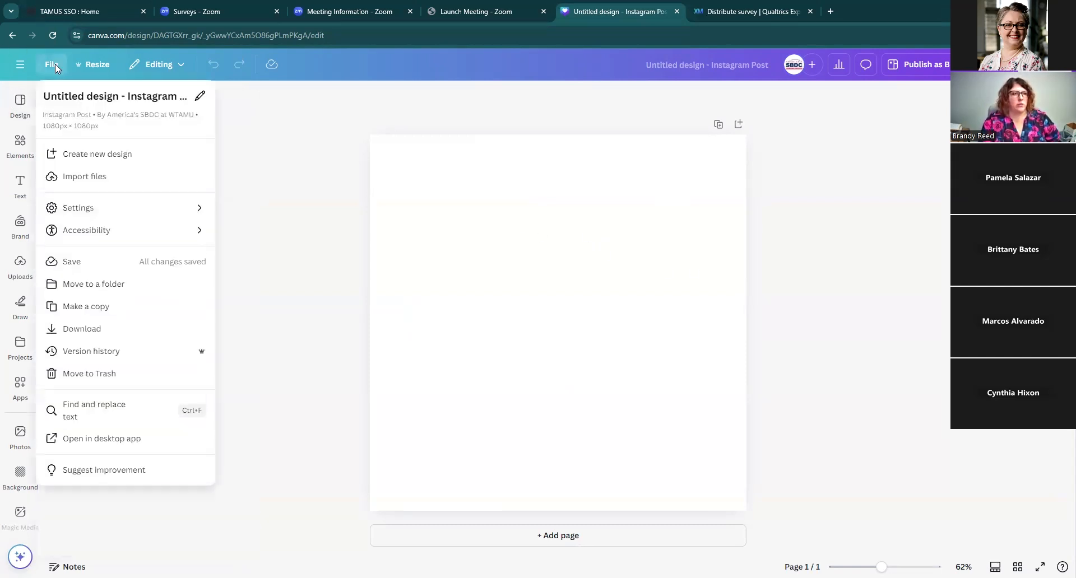
left_click(111, 156)
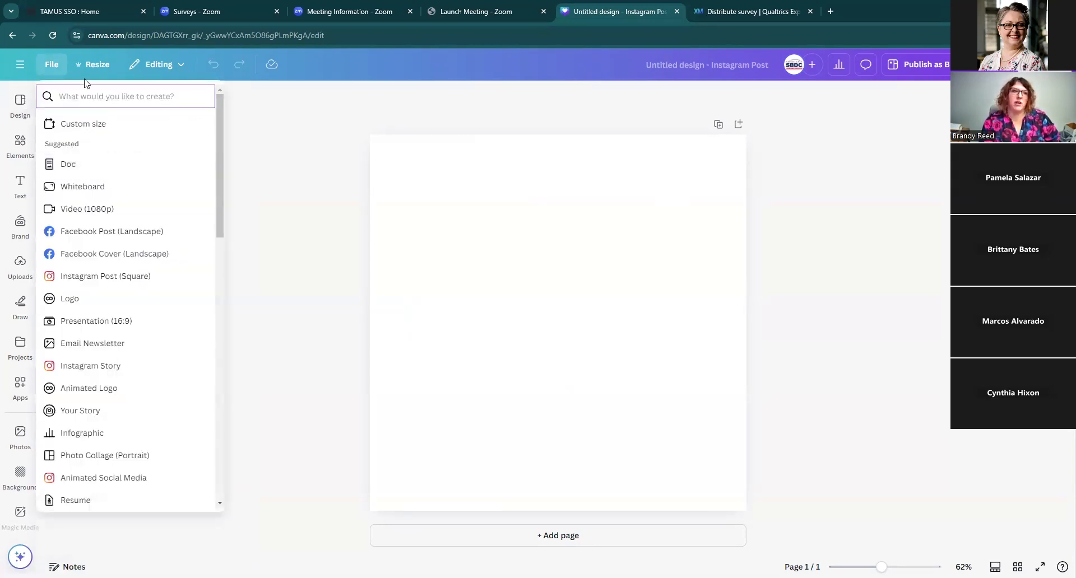
left_click(74, 124)
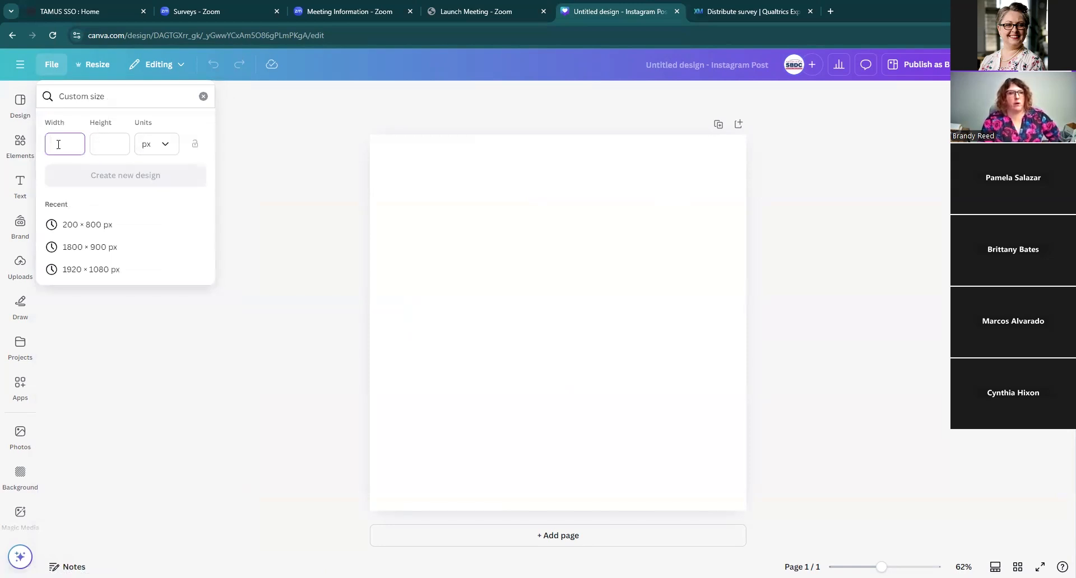
left_click(165, 144)
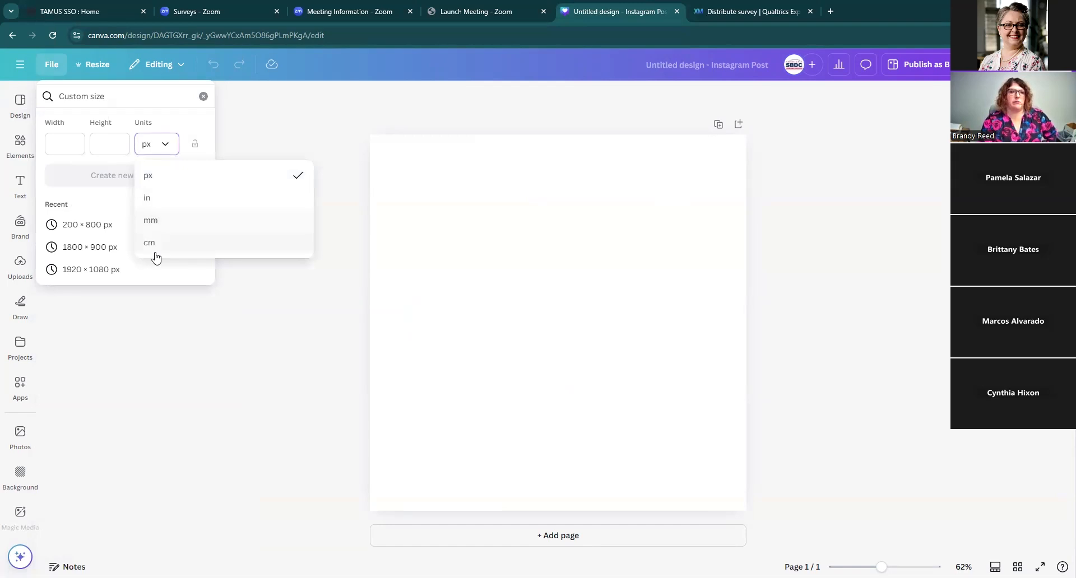
left_click(167, 148)
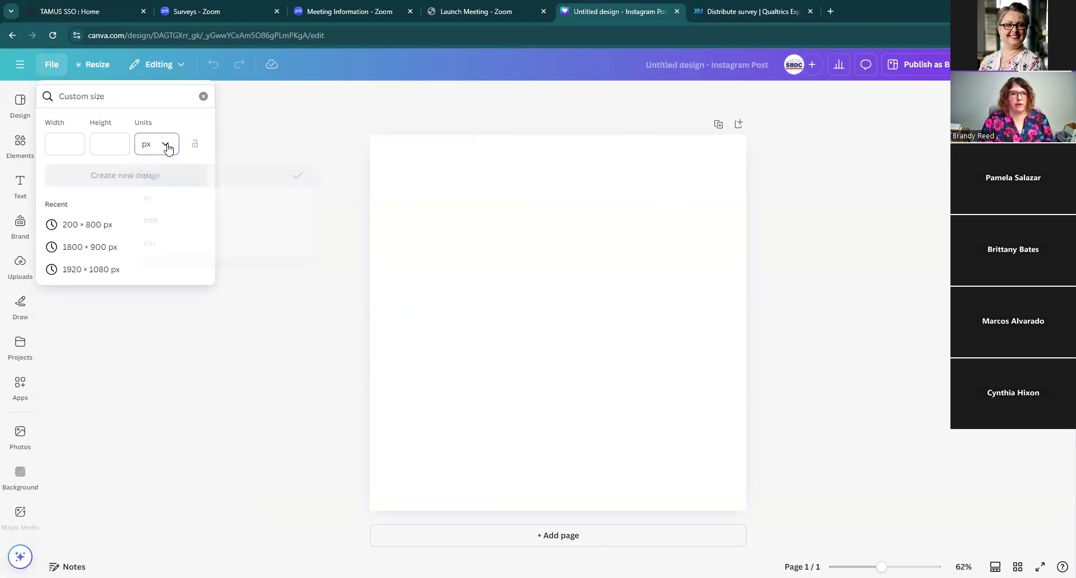
left_click(167, 147)
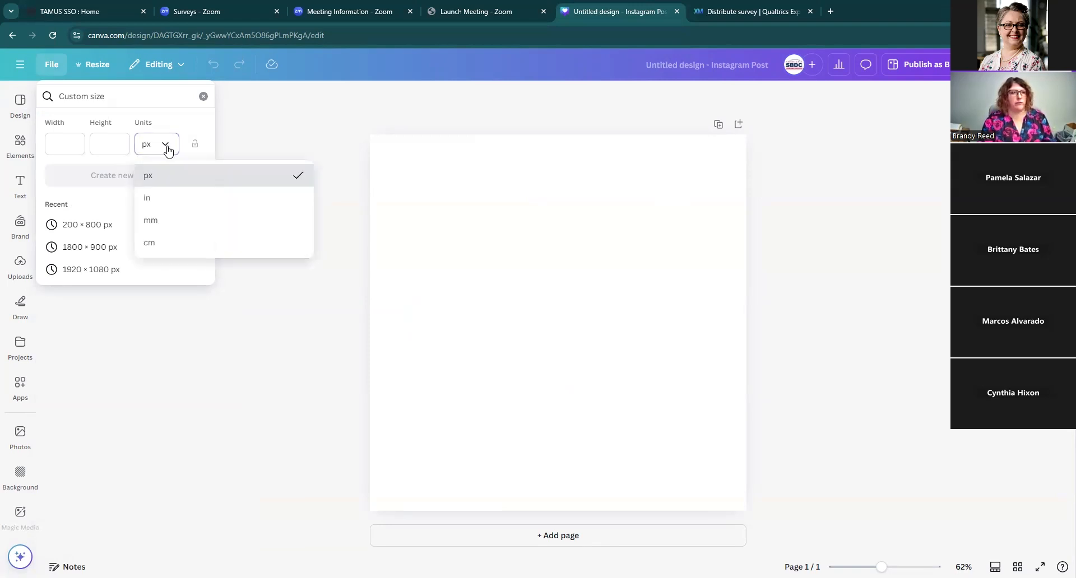
left_click(159, 205)
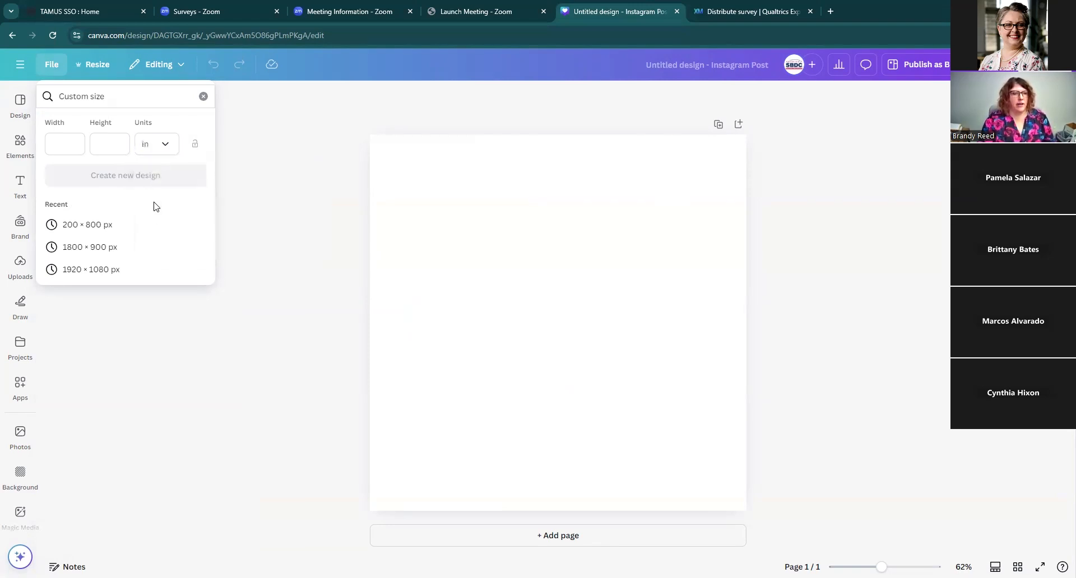
left_click(75, 144)
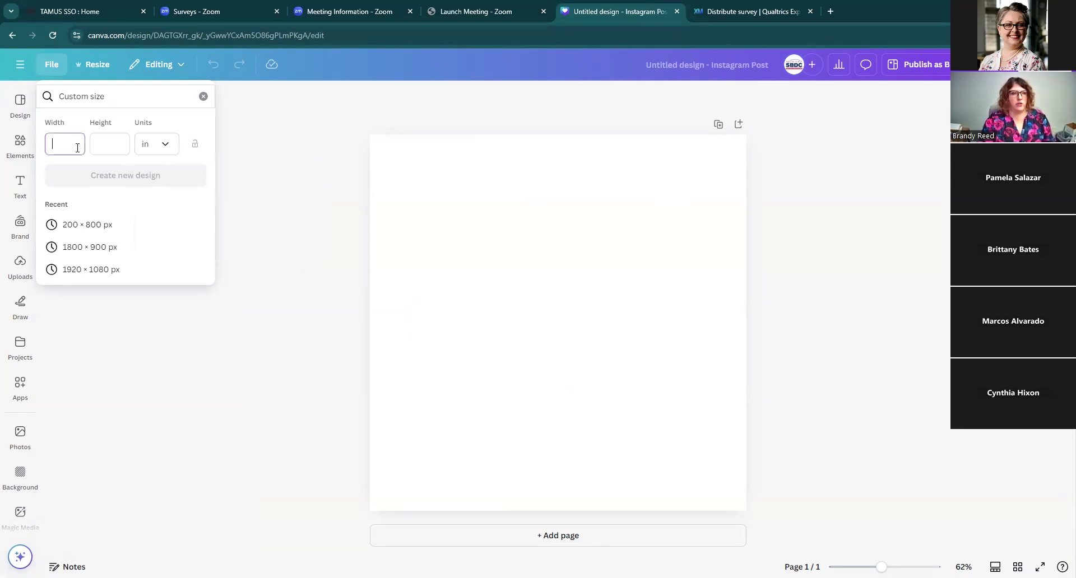
type("8.5")
left_click(124, 142)
type("11")
left_click(138, 171)
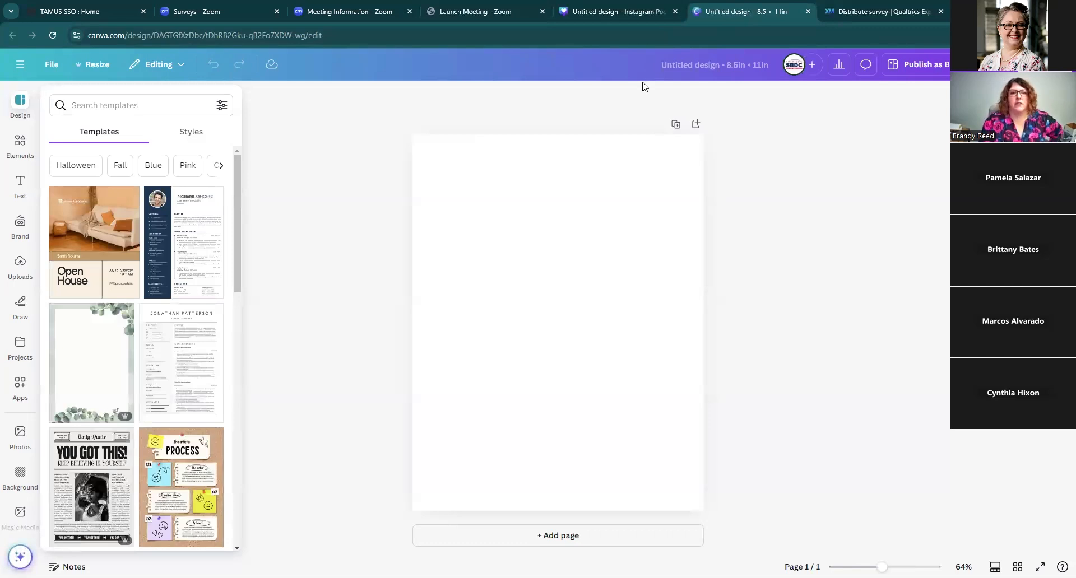
Step: Return to the Instagram post design and browse the available templates and styles
left_click(665, 15)
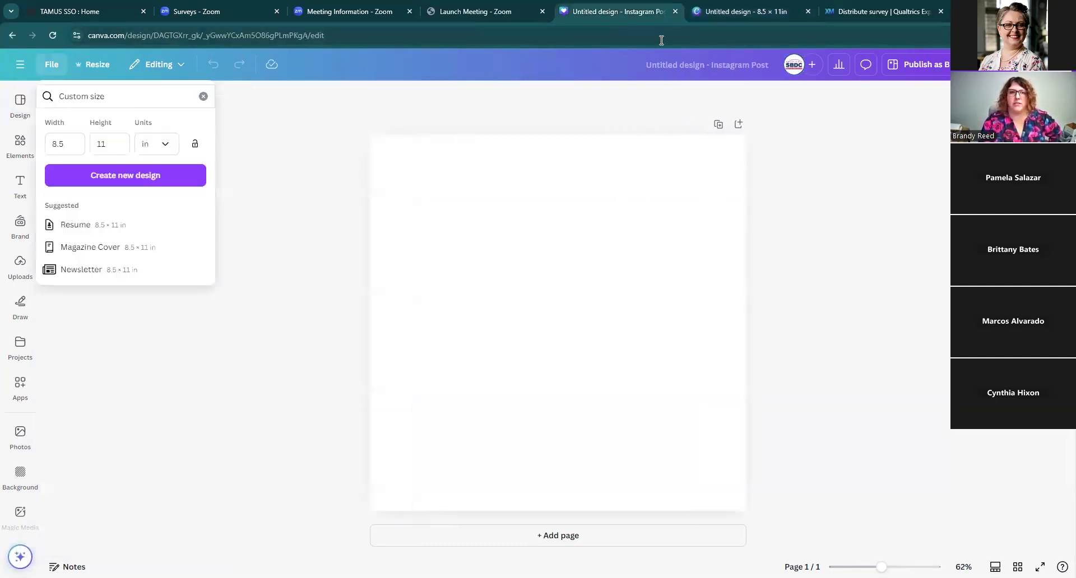
left_click(632, 245)
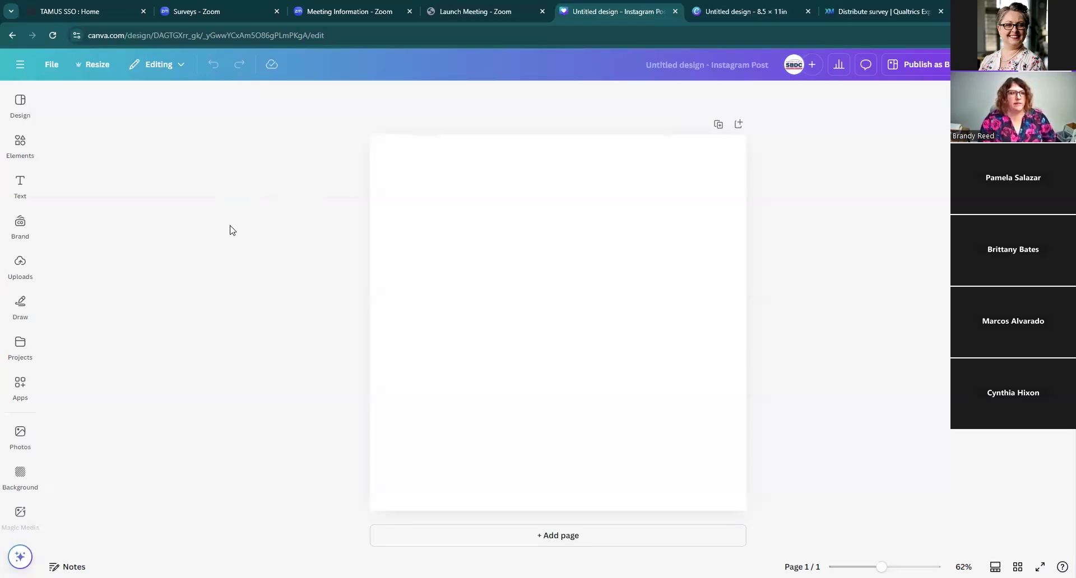
left_click(20, 102)
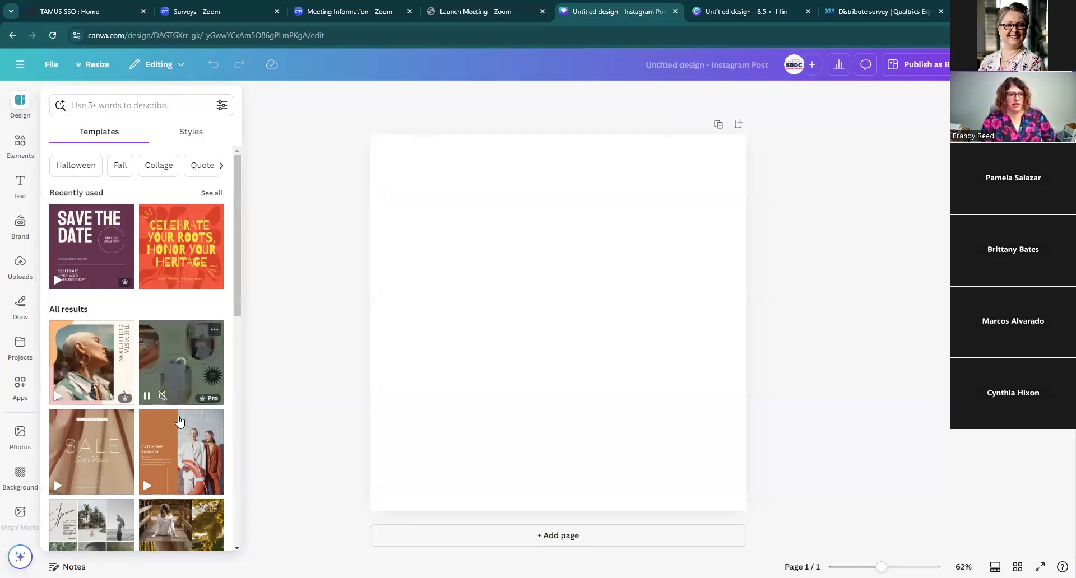
scroll(180, 421, "down", 5)
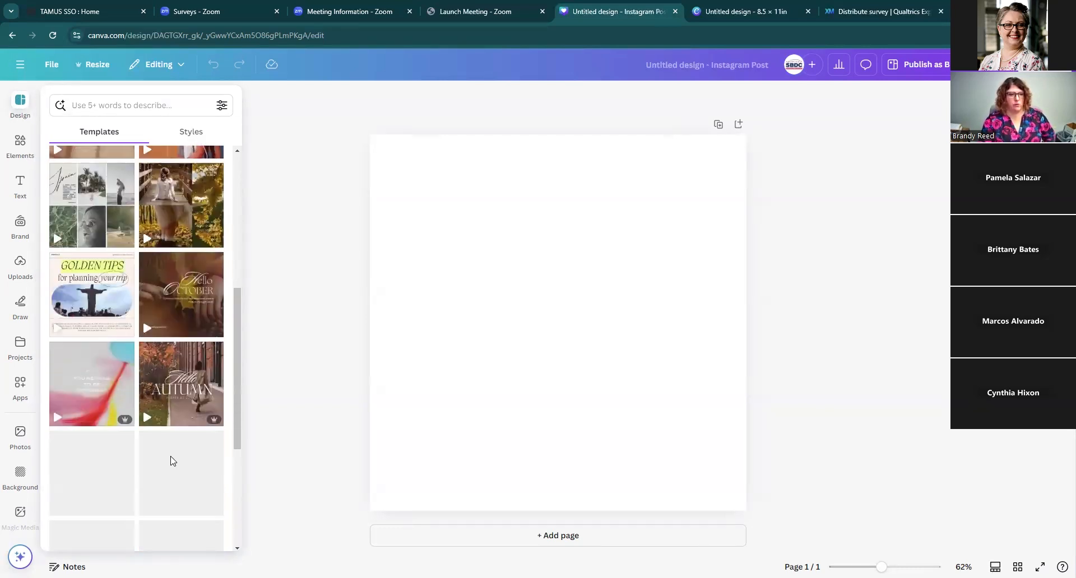
scroll(172, 460, "down", 2)
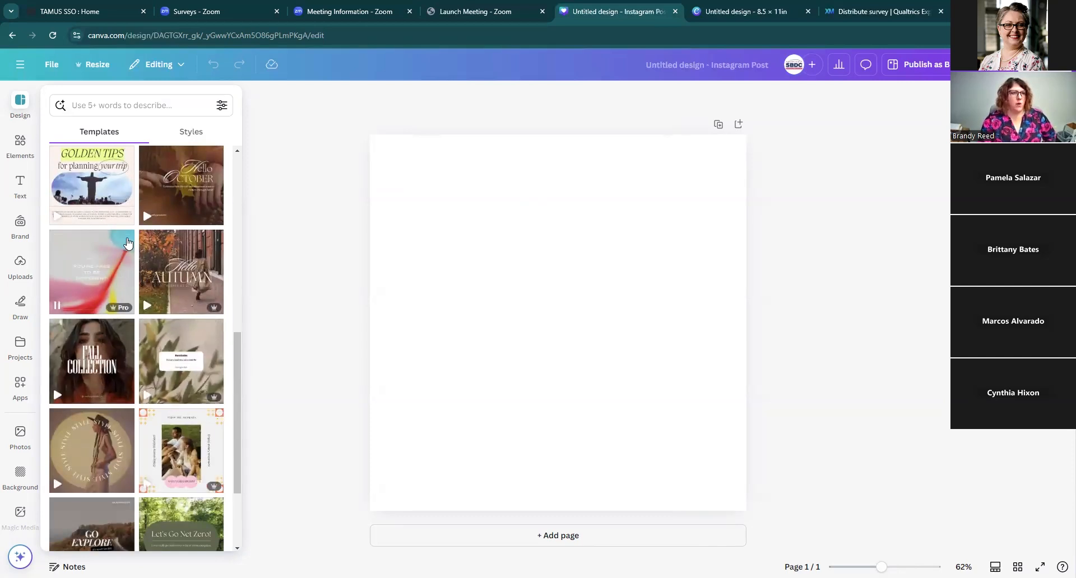
scroll(128, 244, "up", 8)
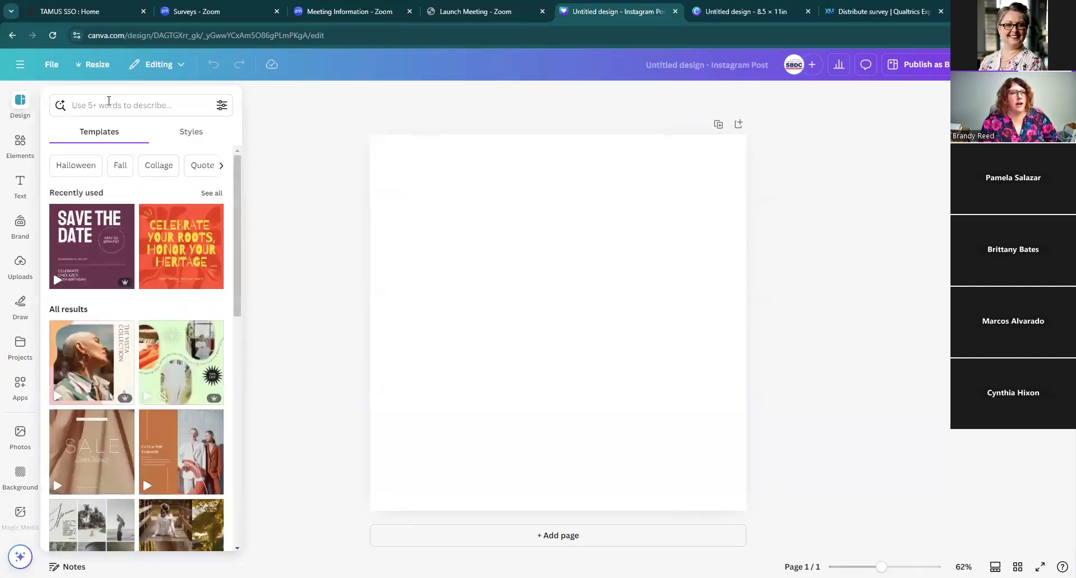
left_click(192, 133)
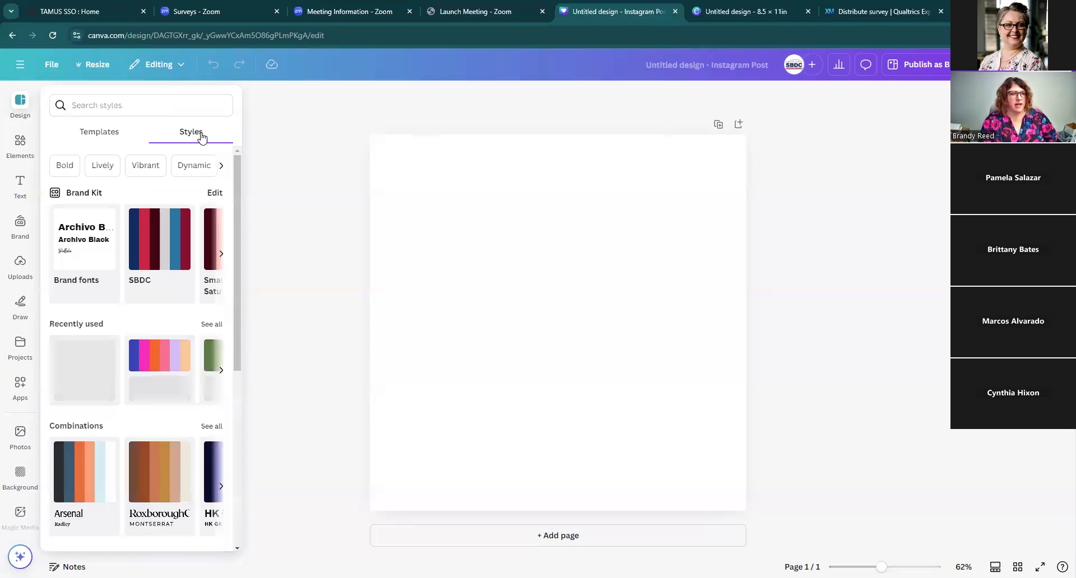
scroll(170, 344, "down", 5)
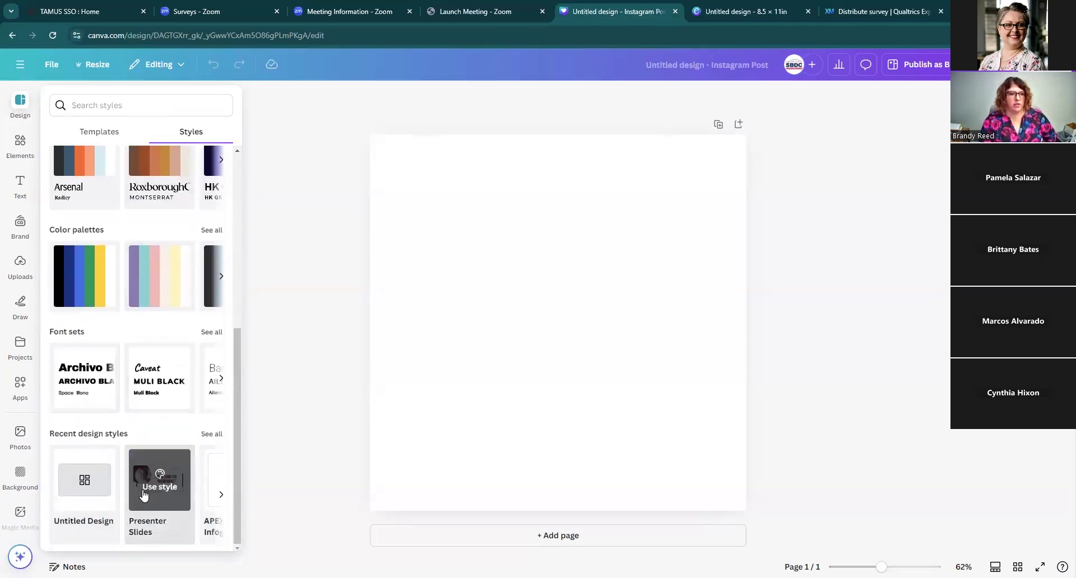
scroll(145, 392, "up", 4)
scroll(144, 236, "up", 2)
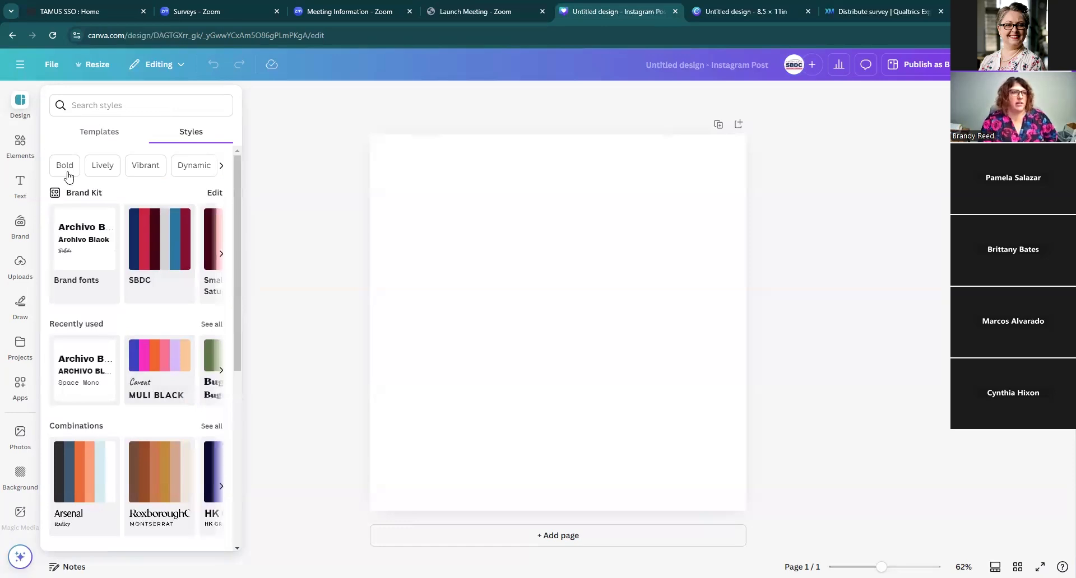
left_click(99, 132)
Step: Search templates for "black friday sale" and apply the Black Modern Black Friday Sale Instagram Post template
left_click(103, 106)
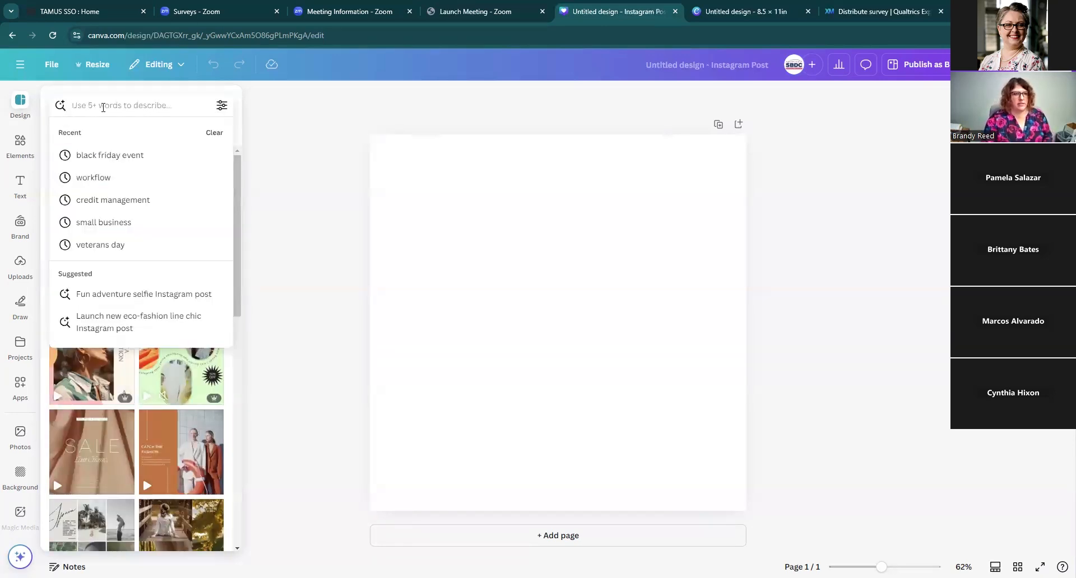
type("b")
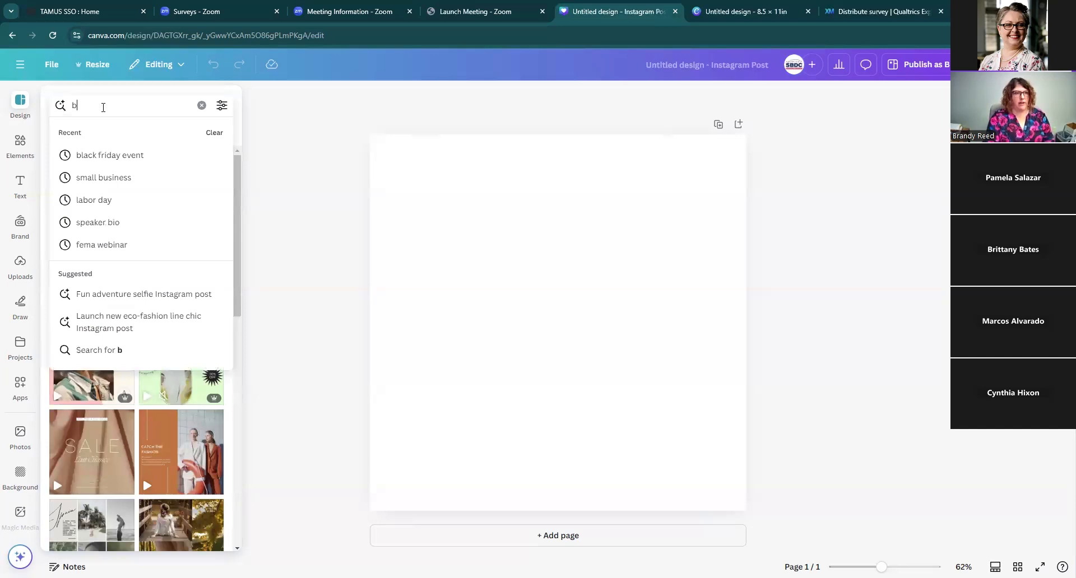
type("lack frid")
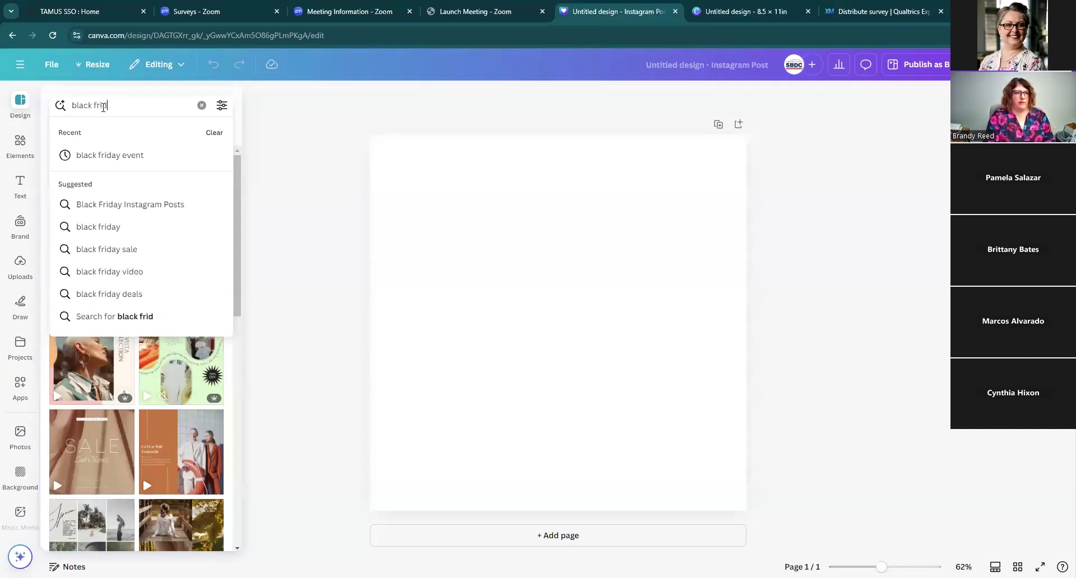
type("ay sale")
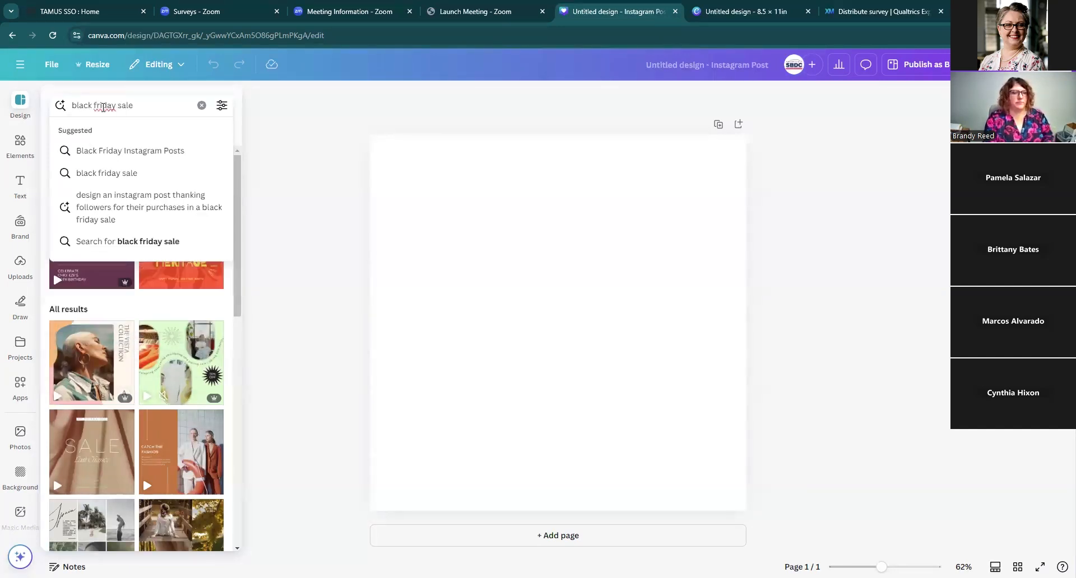
key("Return")
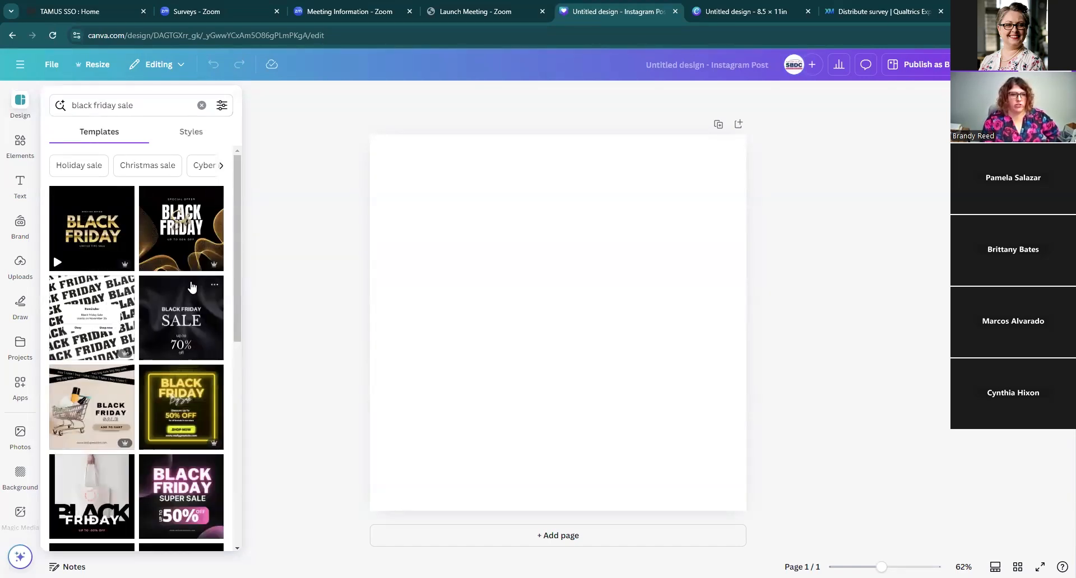
scroll(203, 412, "down", 4)
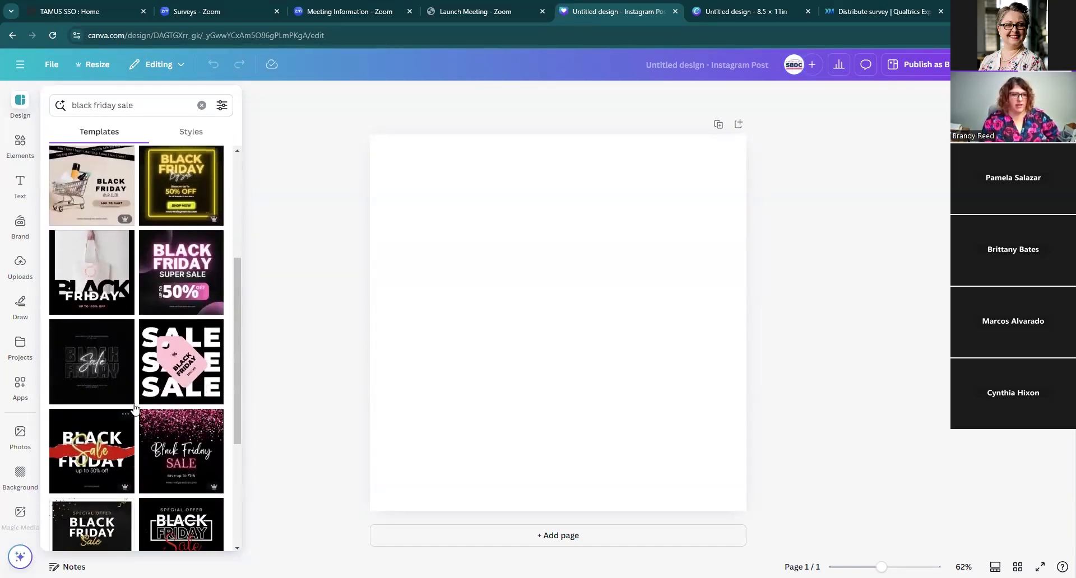
scroll(149, 399, "down", 1)
scroll(149, 399, "up", 2)
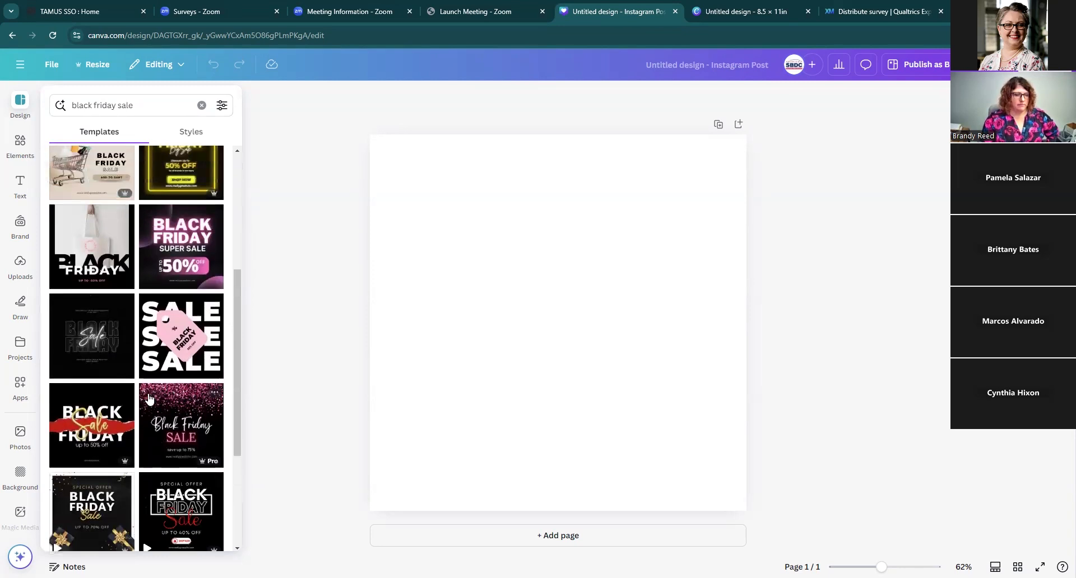
scroll(124, 400, "down", 1)
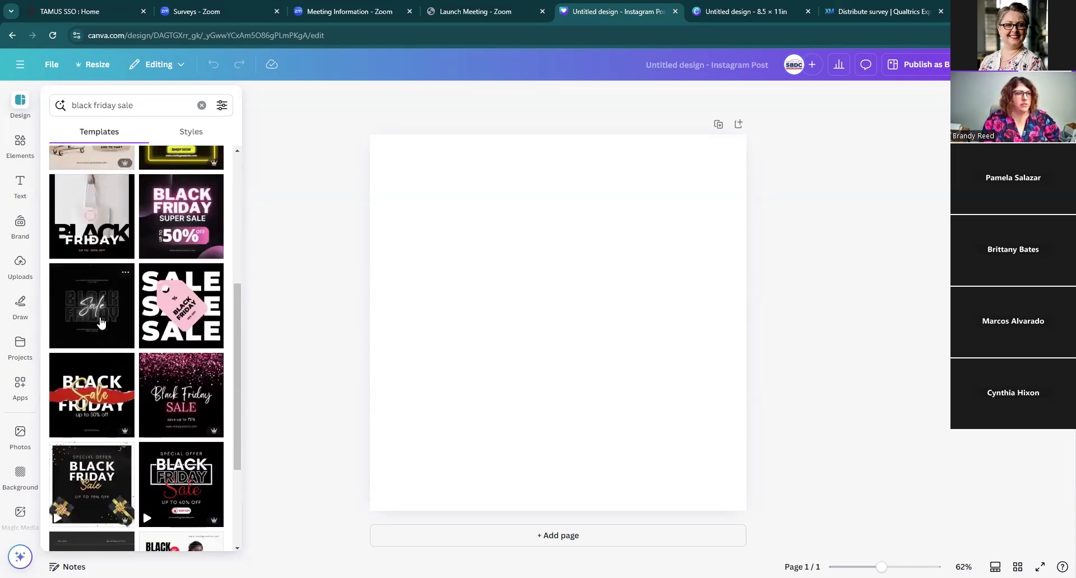
scroll(104, 337, "up", 2)
scroll(104, 364, "up", 1)
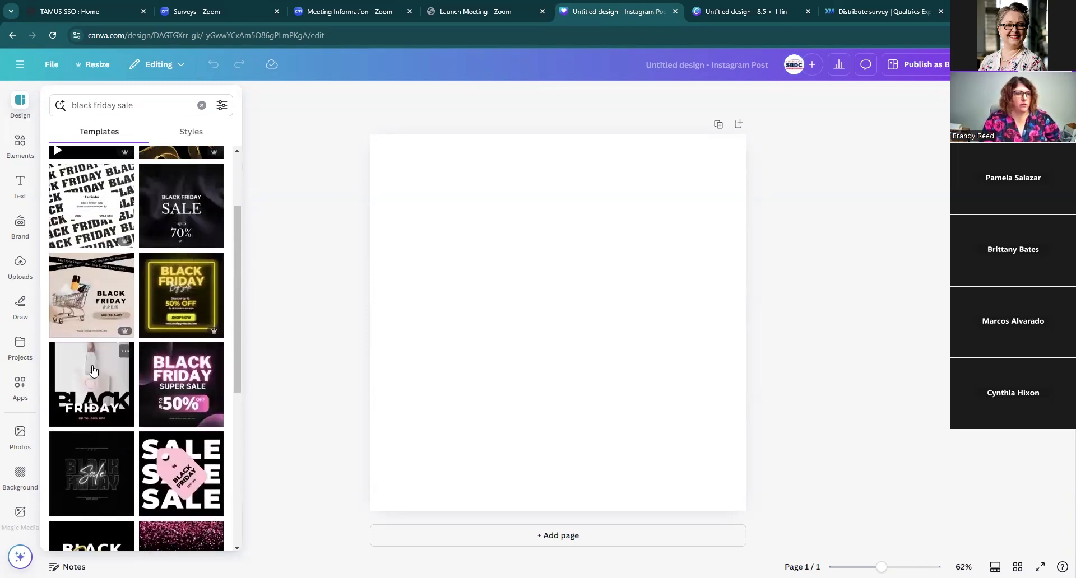
left_click(97, 389)
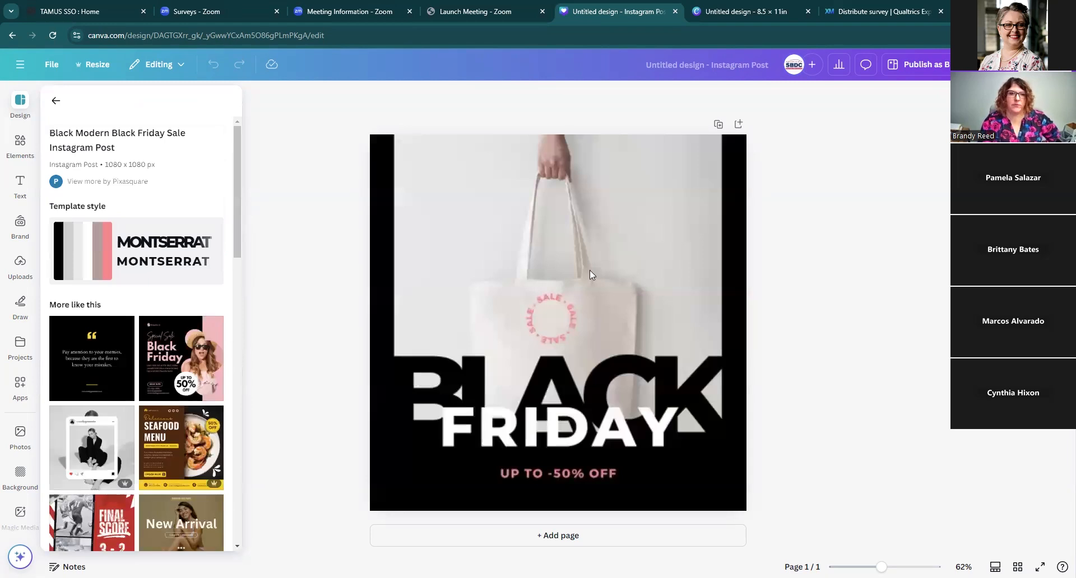
Step: Change the page background color to the default solid purple
left_click(589, 270)
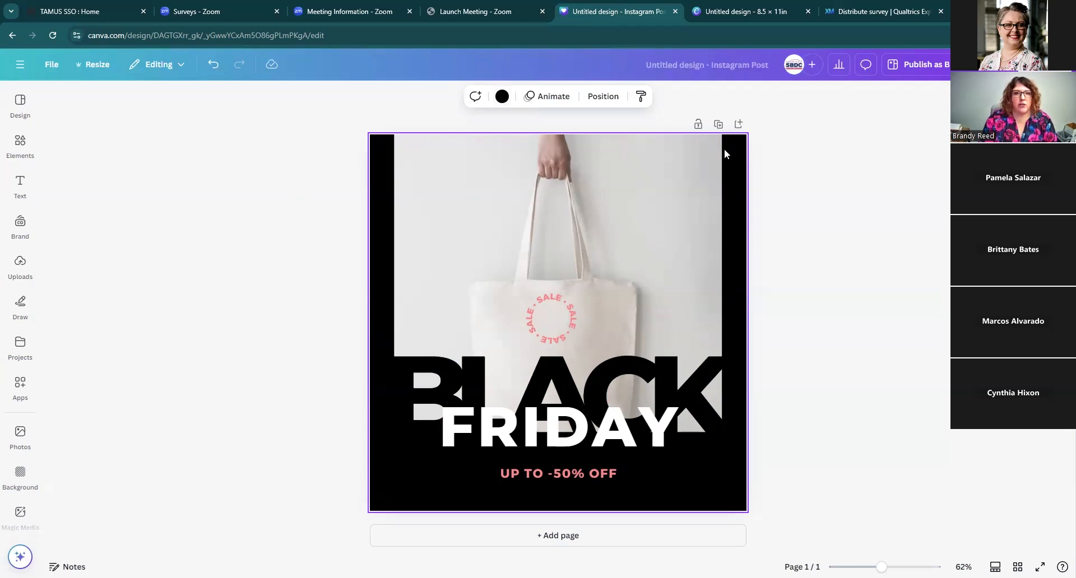
left_click(502, 97)
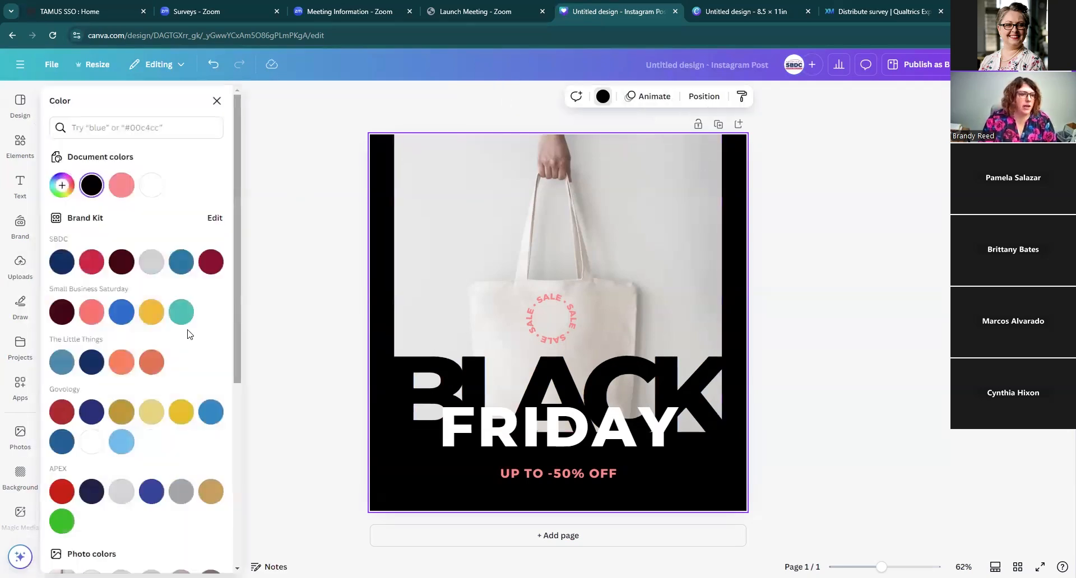
scroll(185, 333, "down", 1)
scroll(180, 332, "down", 5)
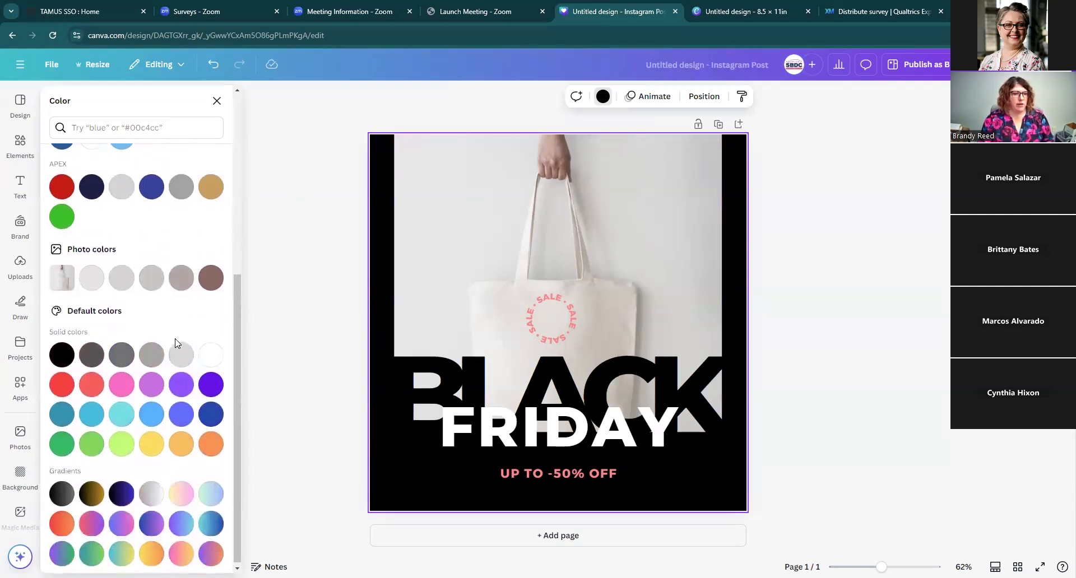
left_click(181, 383)
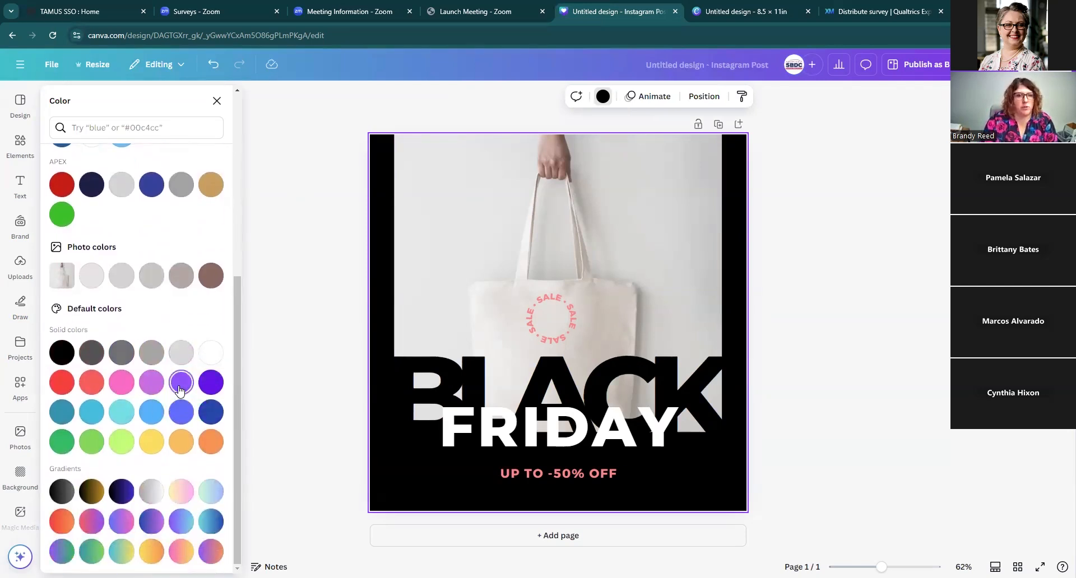
left_click(793, 186)
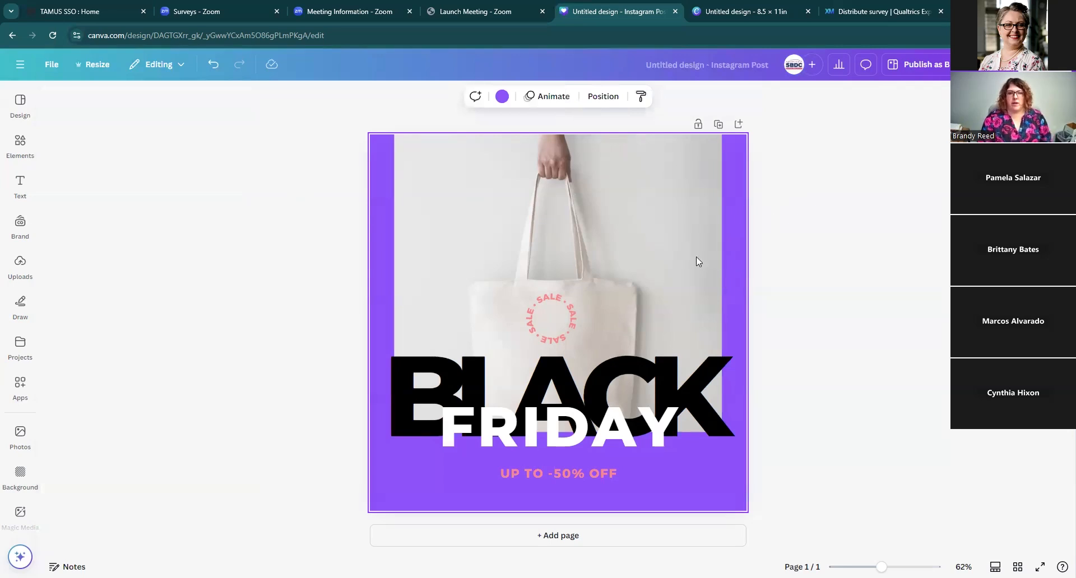
Step: Recolor the circular SALE graphic on the bag to the blue Govology swatch
left_click(560, 323)
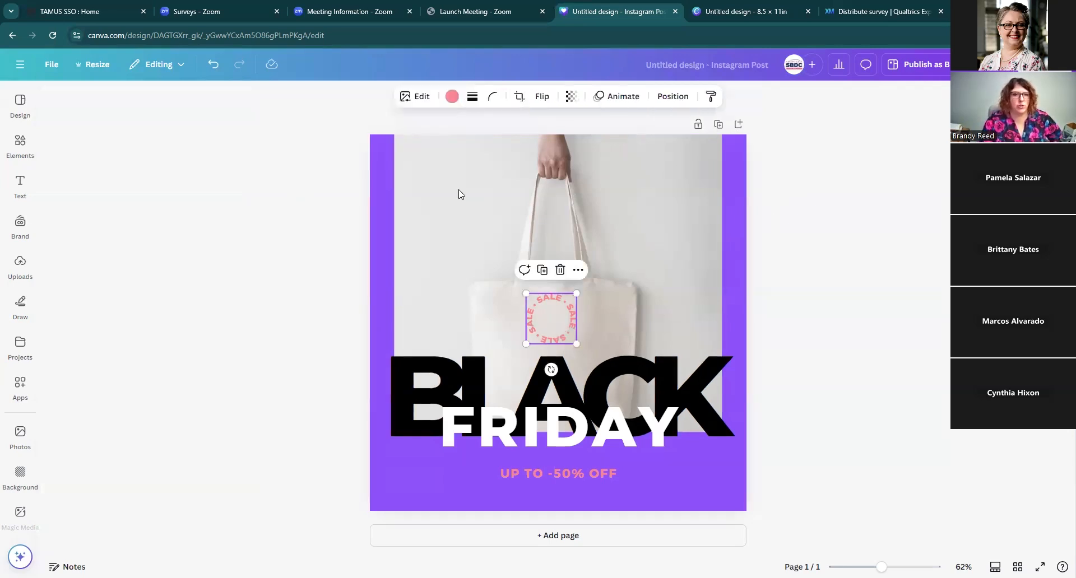
left_click(452, 97)
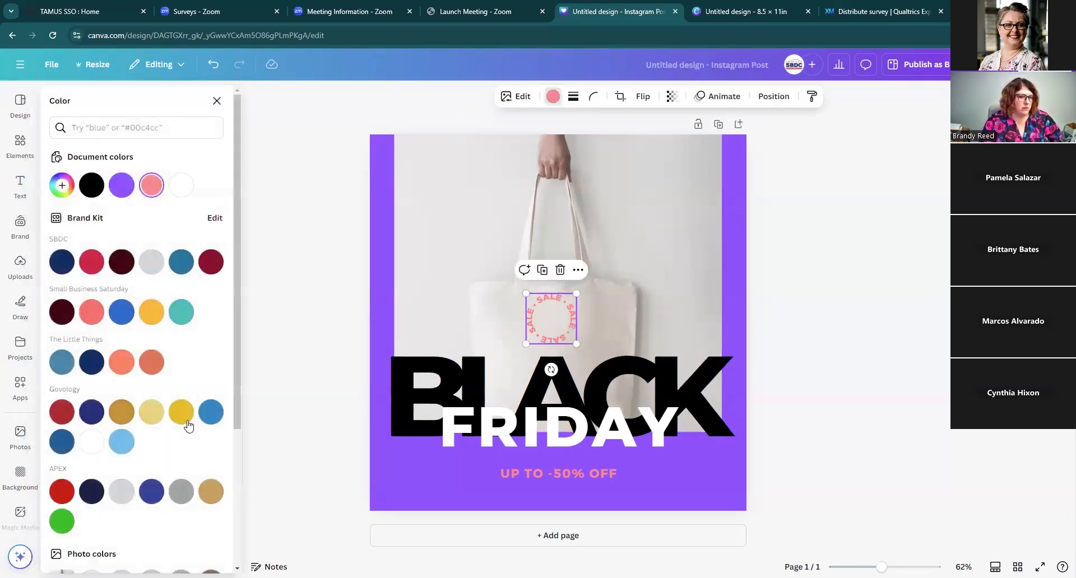
left_click(211, 412)
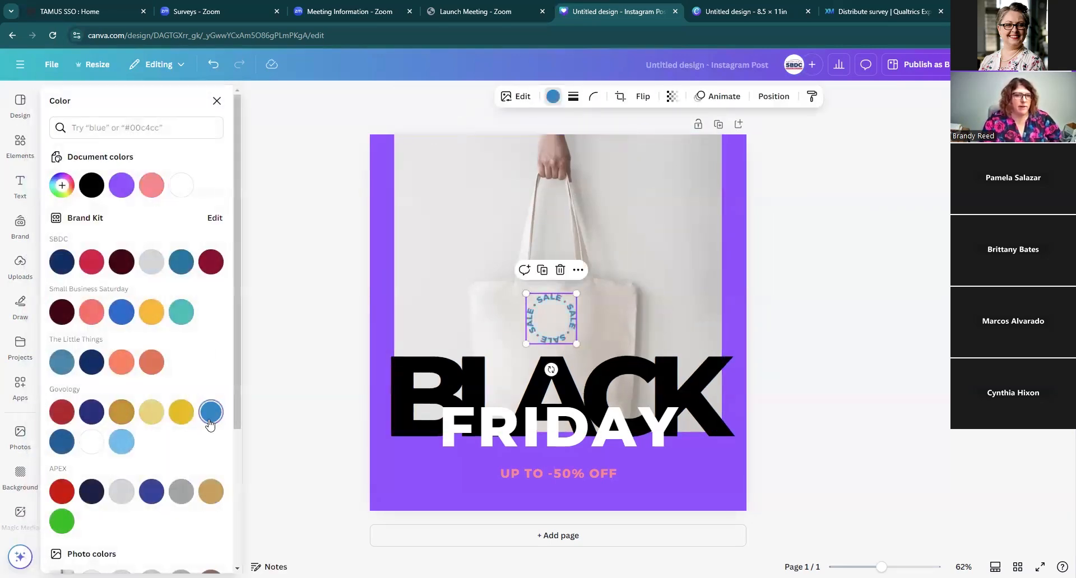
Step: Change the UP TO -50% OFF text color to blue #0189c5
left_click(563, 475)
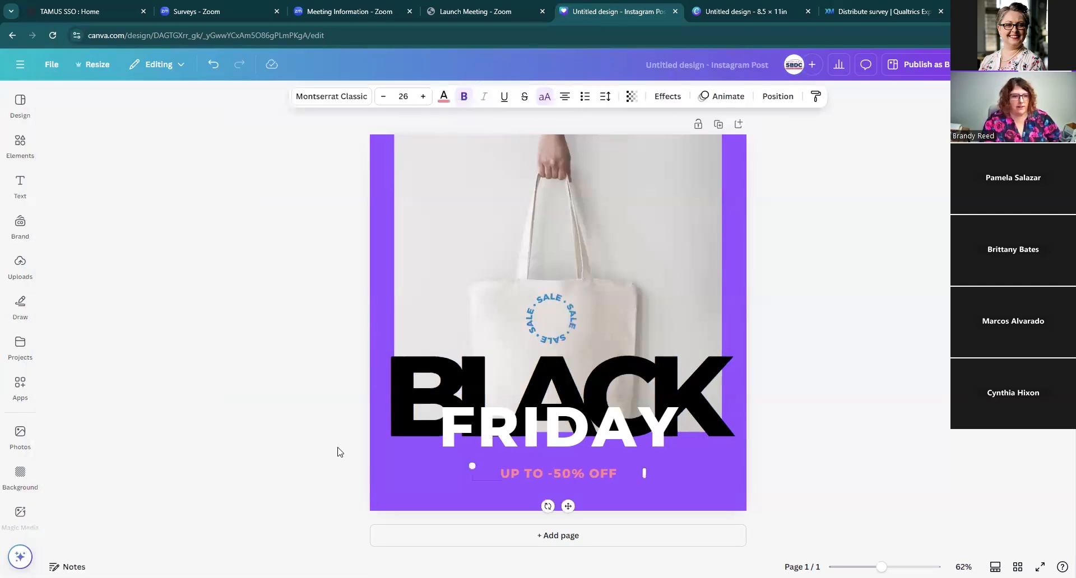
left_click(445, 98)
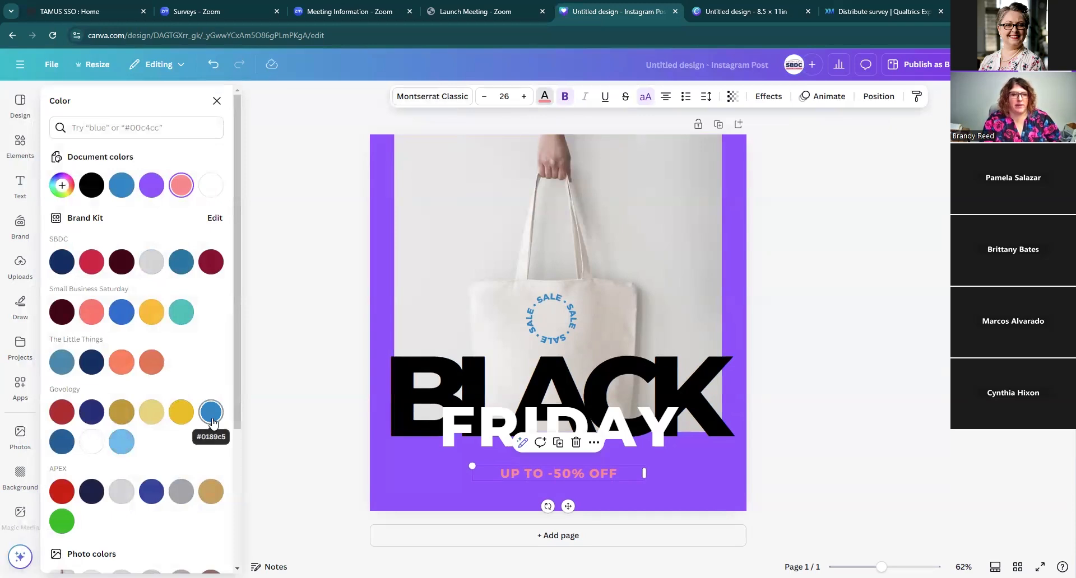
left_click(211, 415)
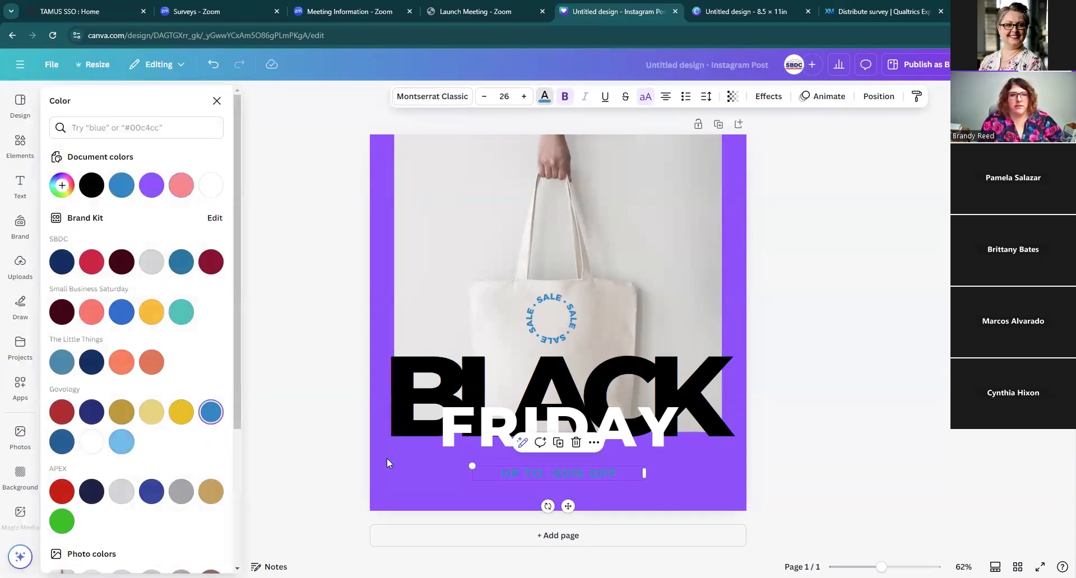
left_click(834, 408)
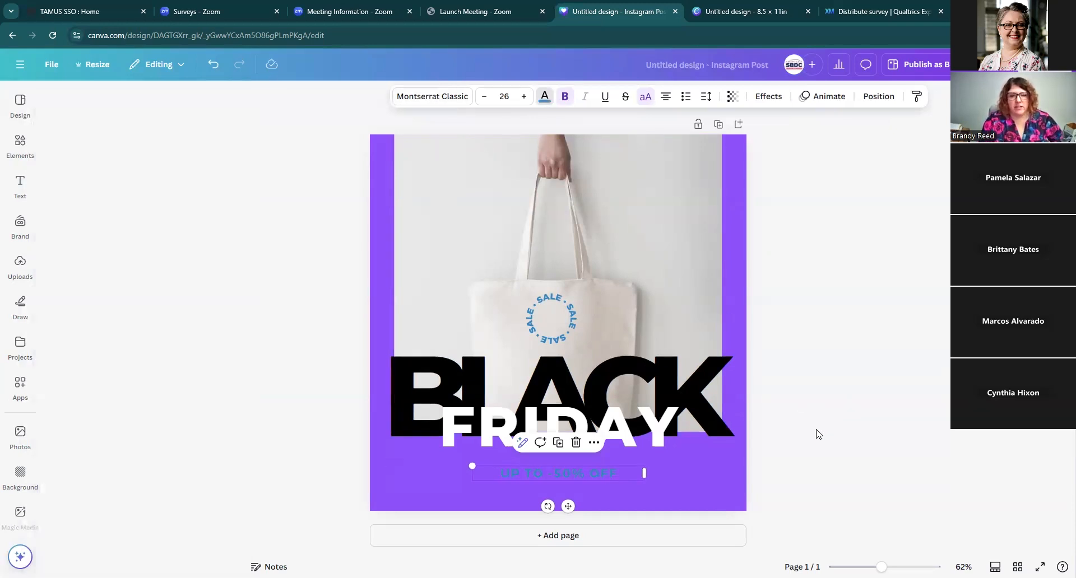
Step: Select all of the discount text and change its color to white
double_click(573, 474)
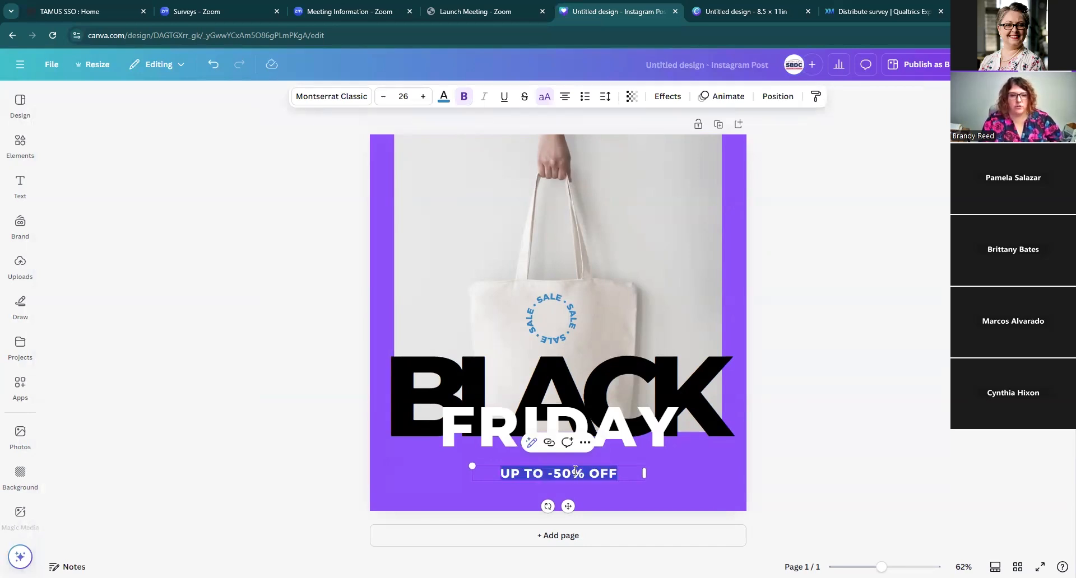
left_click(442, 104)
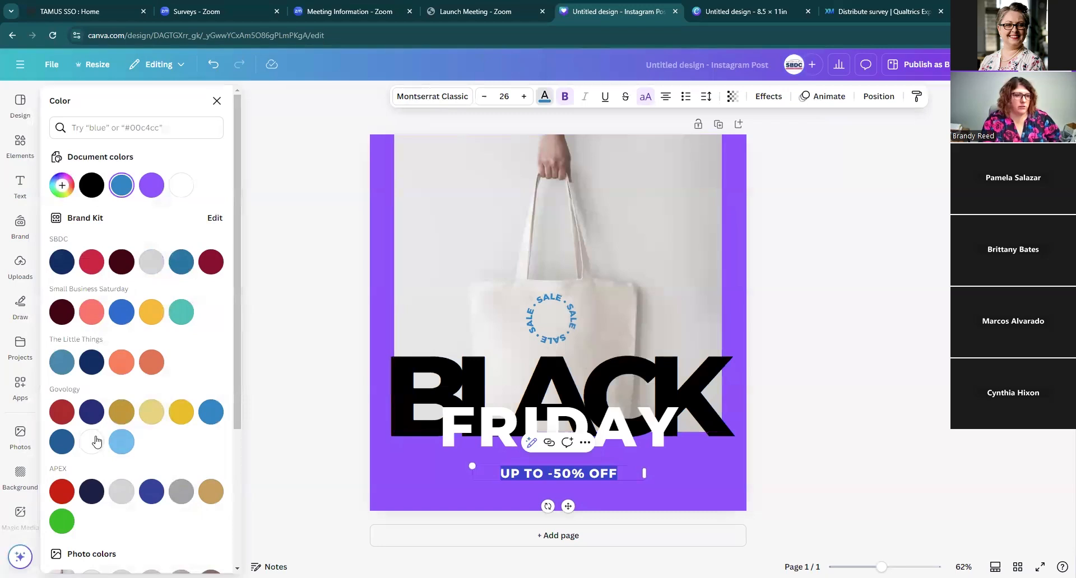
left_click(94, 443)
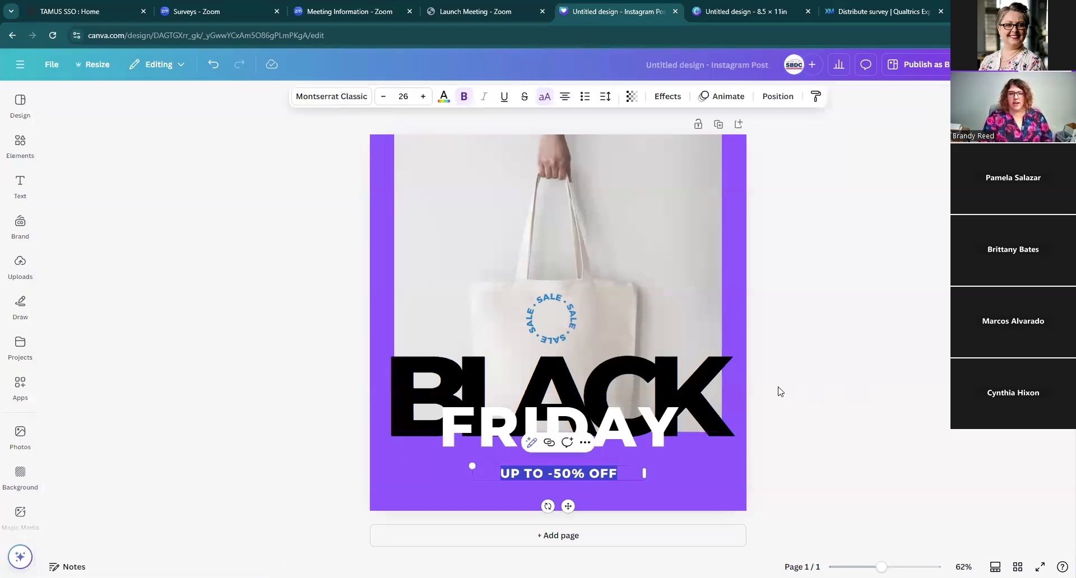
left_click(794, 396)
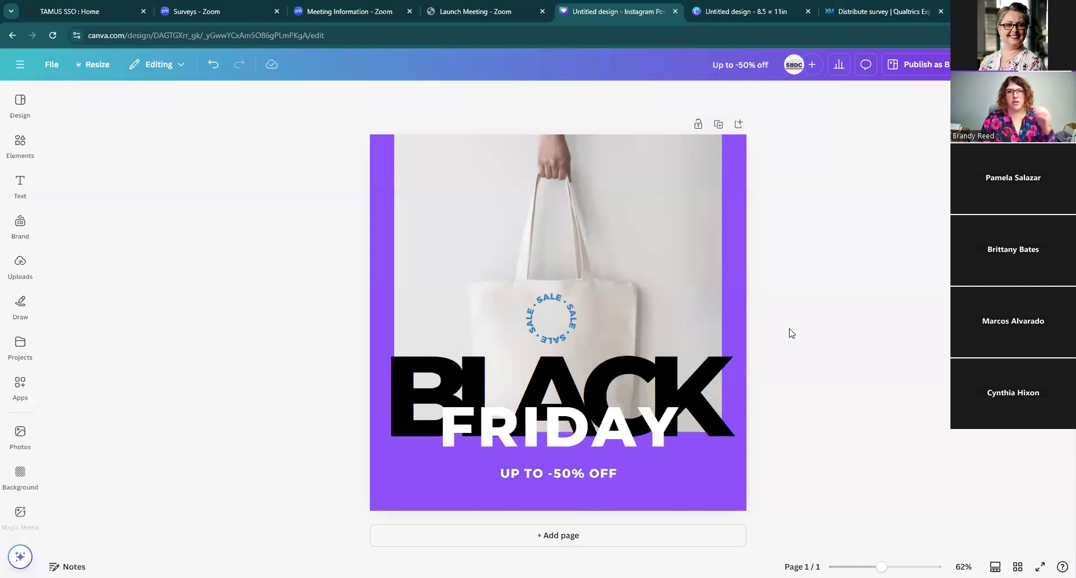
Step: Change the discount text color to the yellow Small Business Saturday swatch
left_click(570, 471)
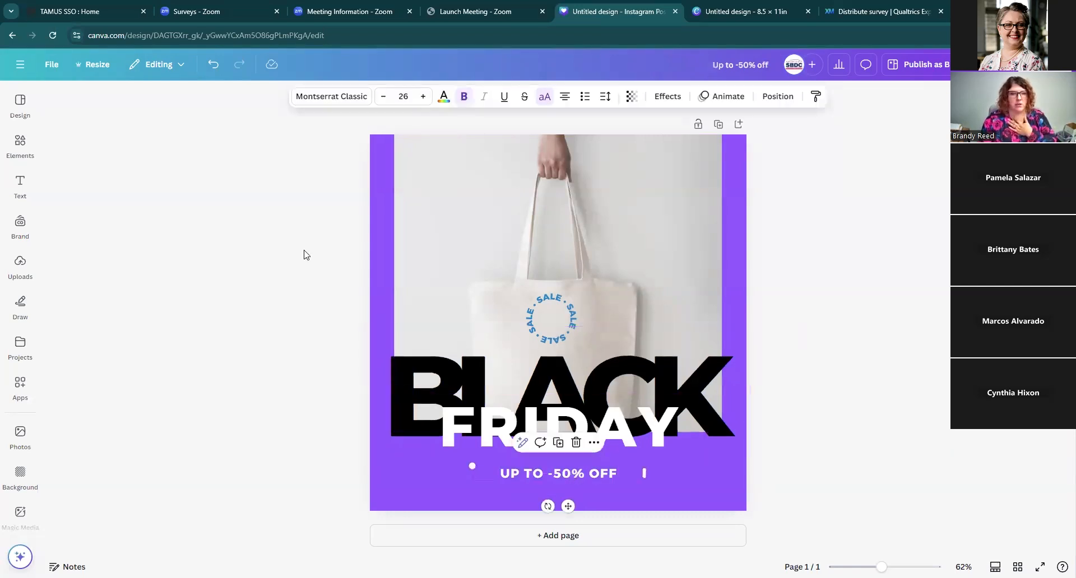
left_click(442, 96)
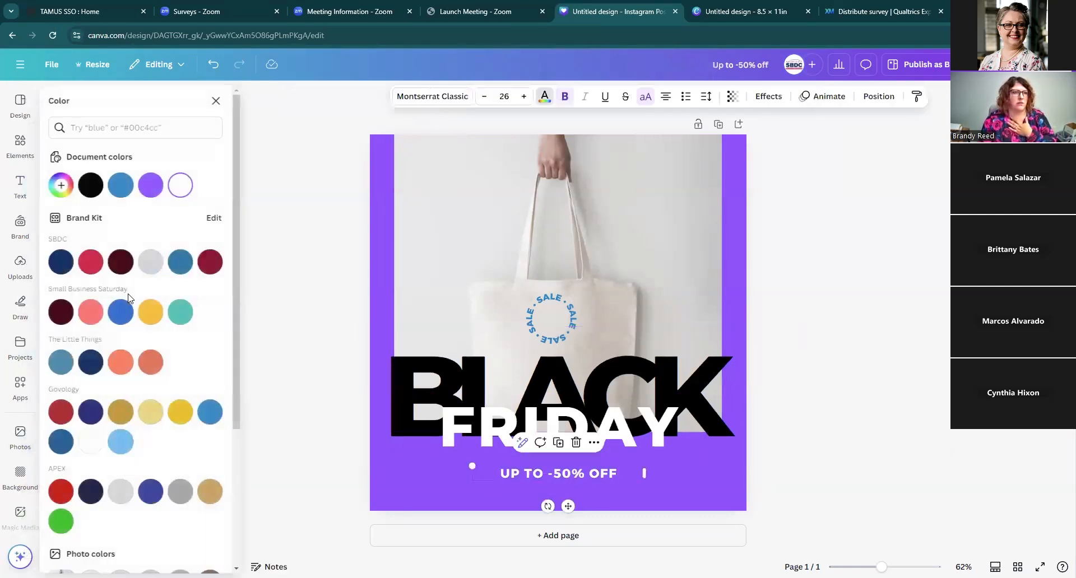
left_click(151, 311)
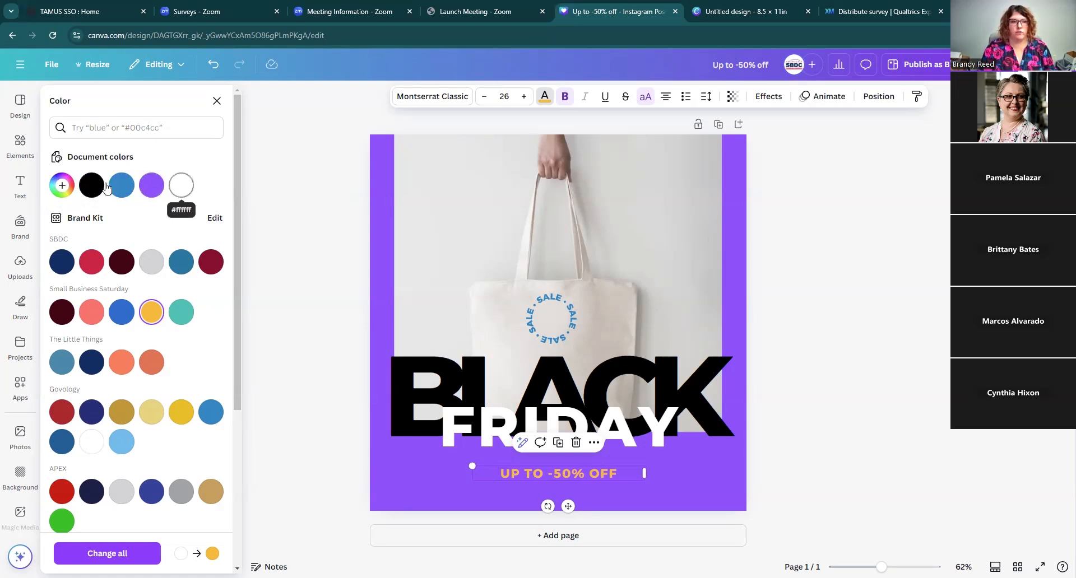
Step: Add a new custom color for the discount text with hex code #B54979
left_click(63, 186)
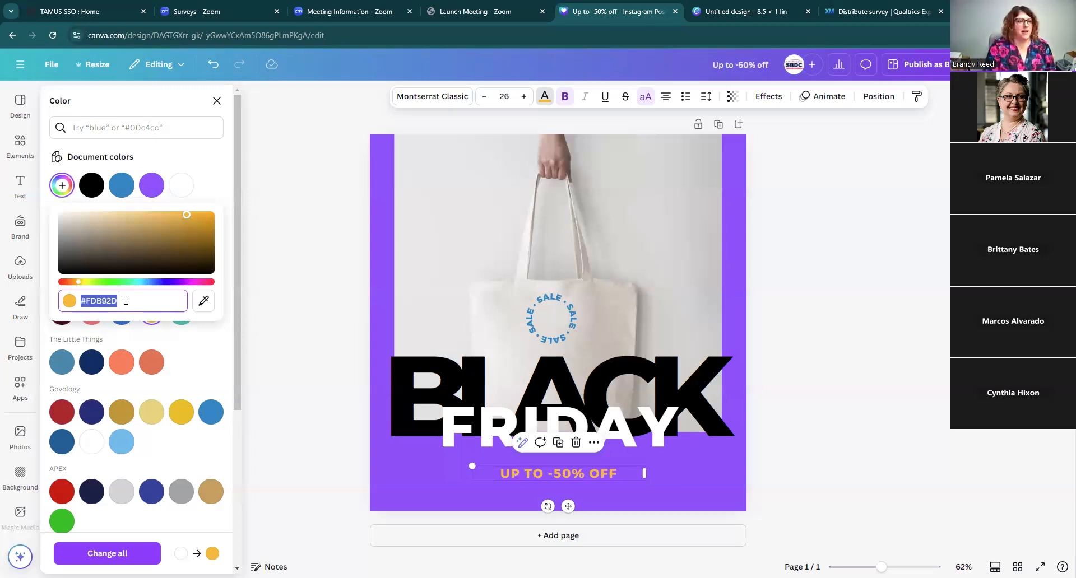
type("#B")
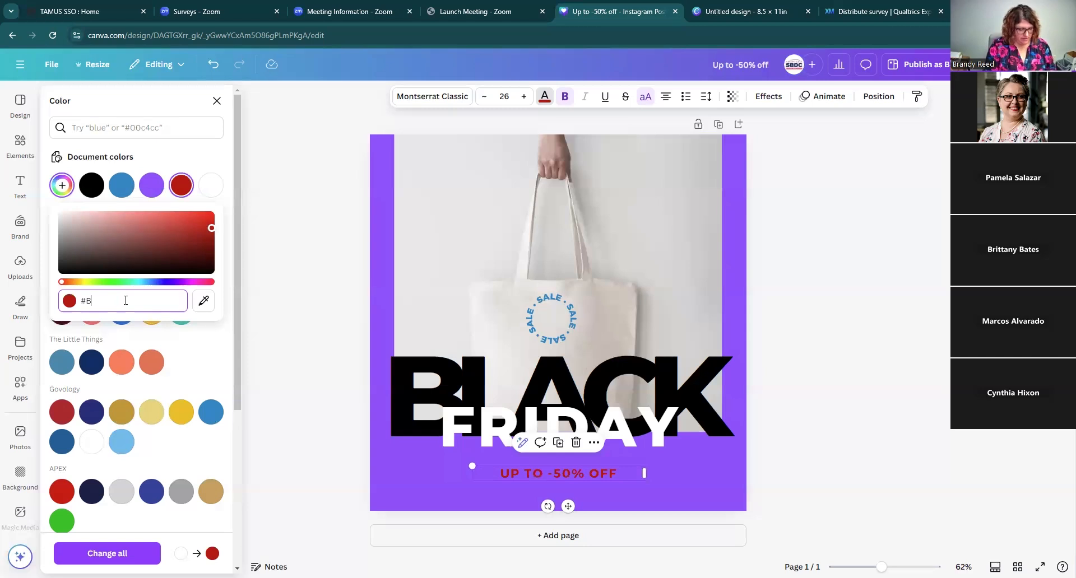
type("549")
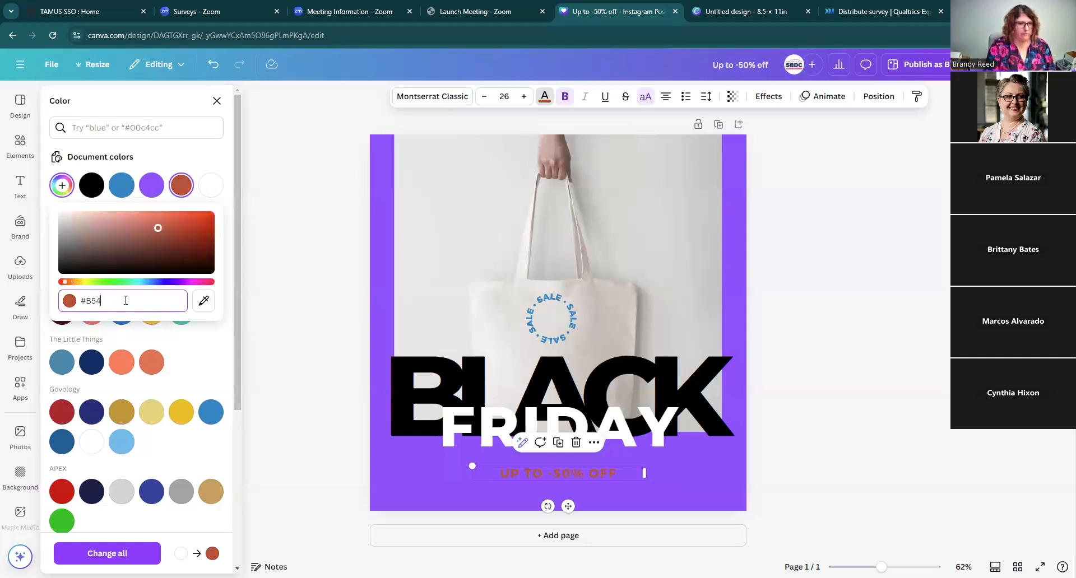
key("BackSpace")
key("BackSpace")
key("BackSpace")
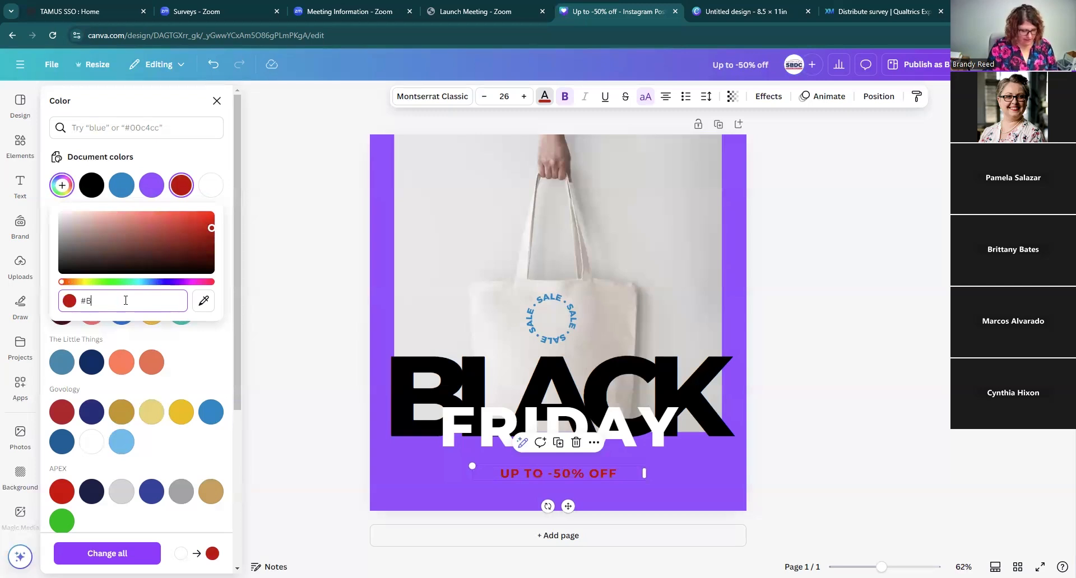
type("5497")
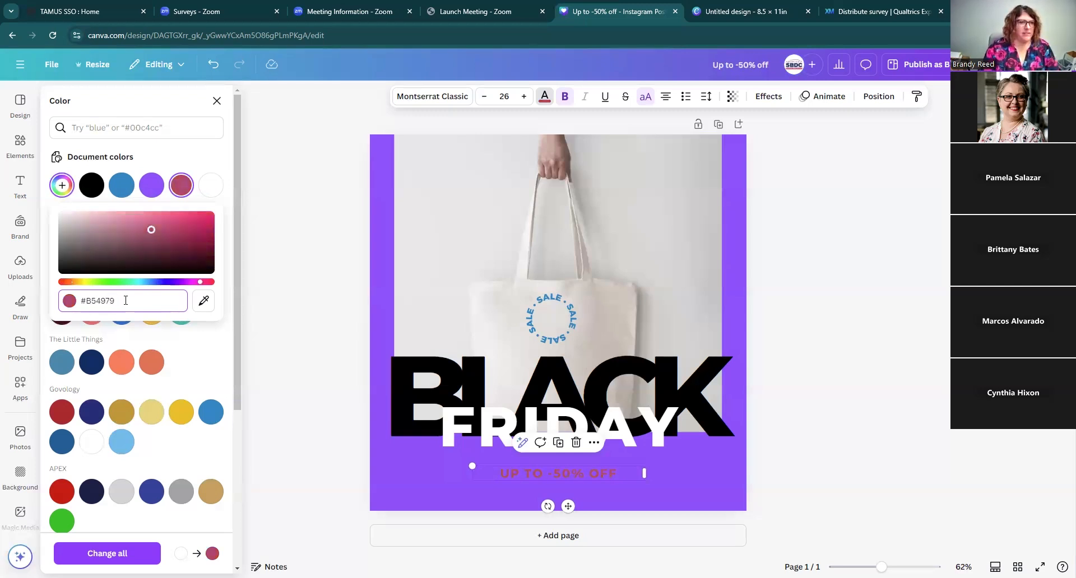
type("9")
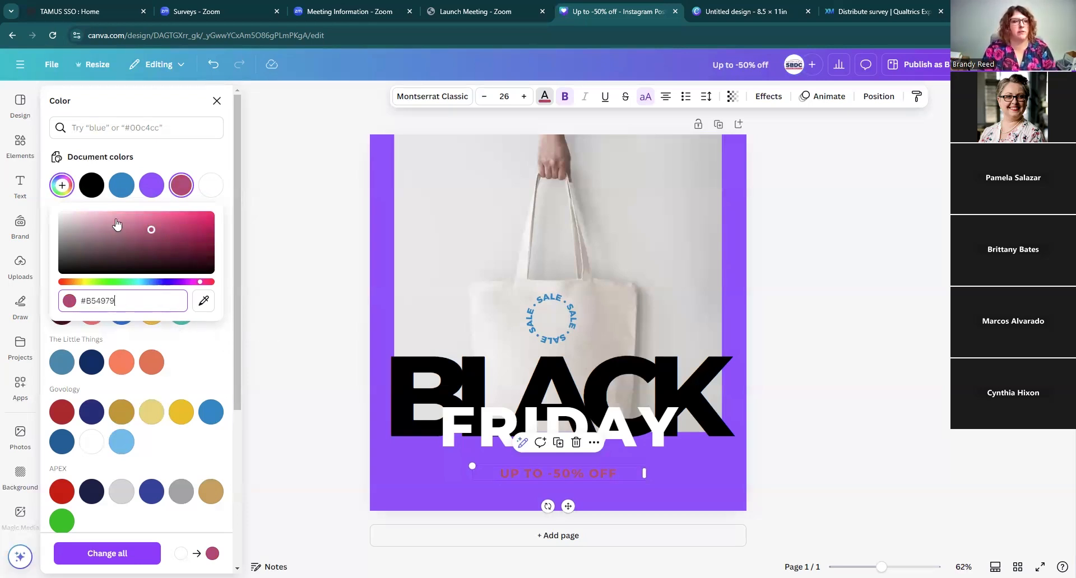
Step: Adjust the custom text color in the color picker to a gold #E6B24D
left_click_drag(150, 233, 77, 215)
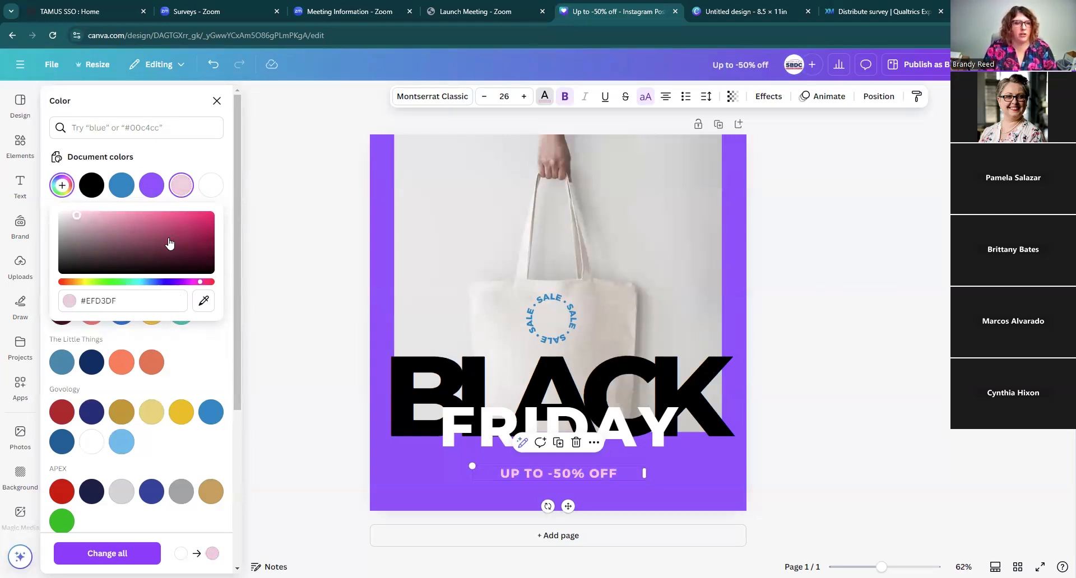
left_click(78, 282)
mouse_move(78, 285)
left_mouse_down()
mouse_move(127, 285)
mouse_move(78, 285)
left_mouse_up()
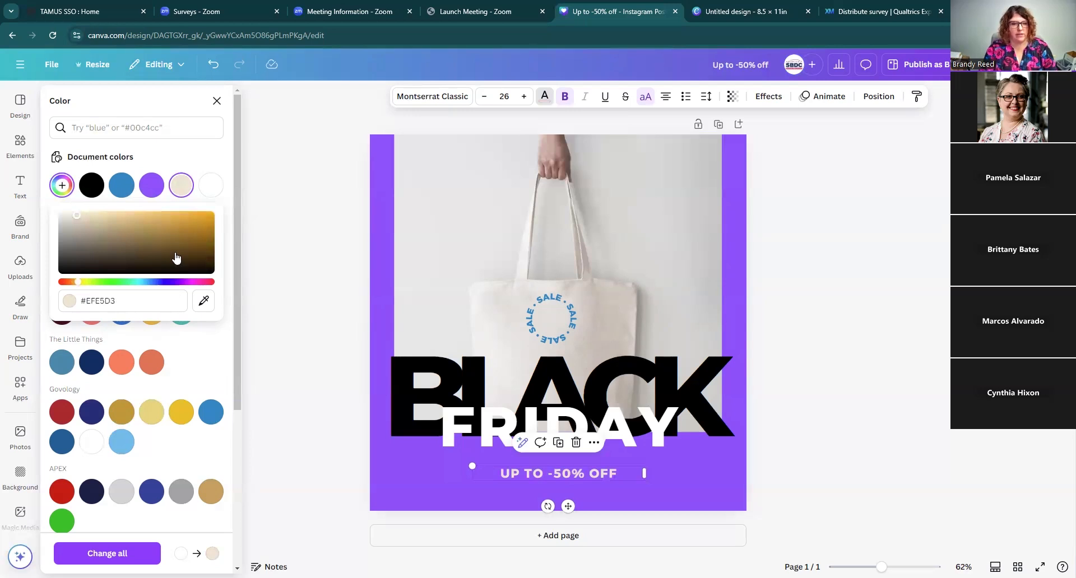
left_click_drag(176, 258, 162, 217)
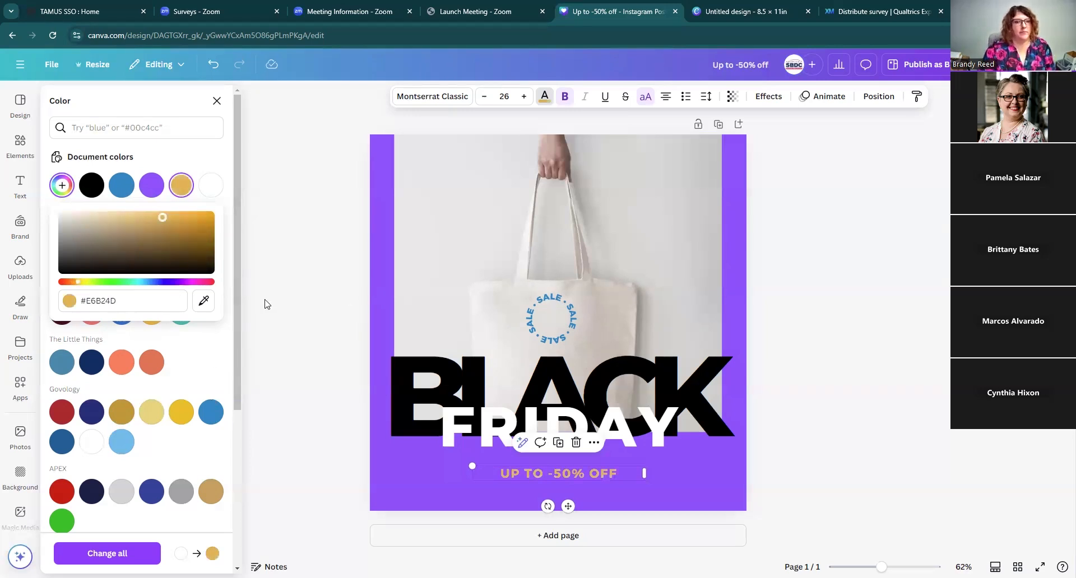
Step: Use the eyedropper to sample a light gray from the bag photo as the discount text color
left_click(204, 302)
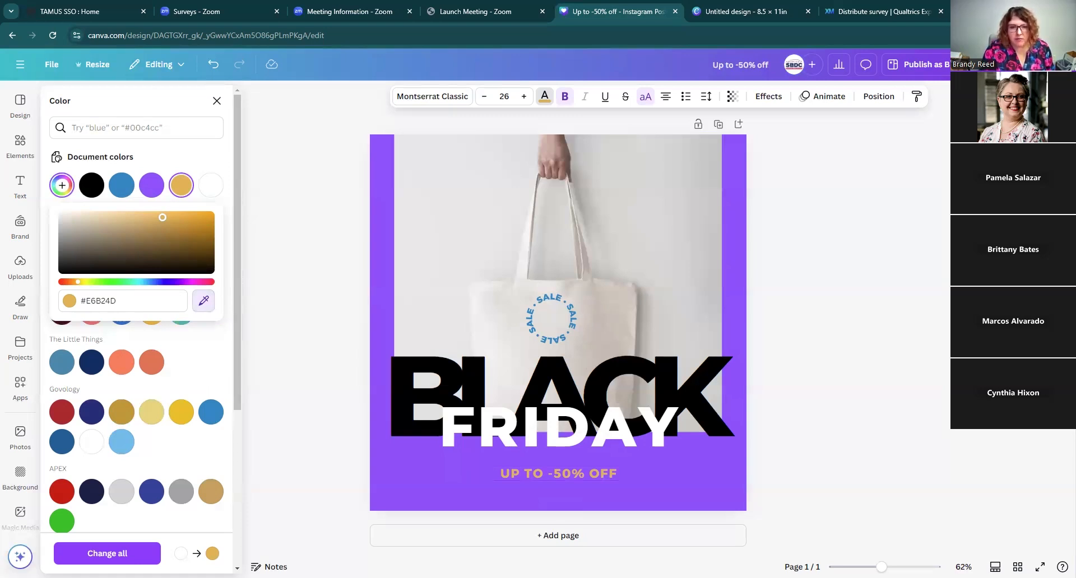
left_click(600, 341)
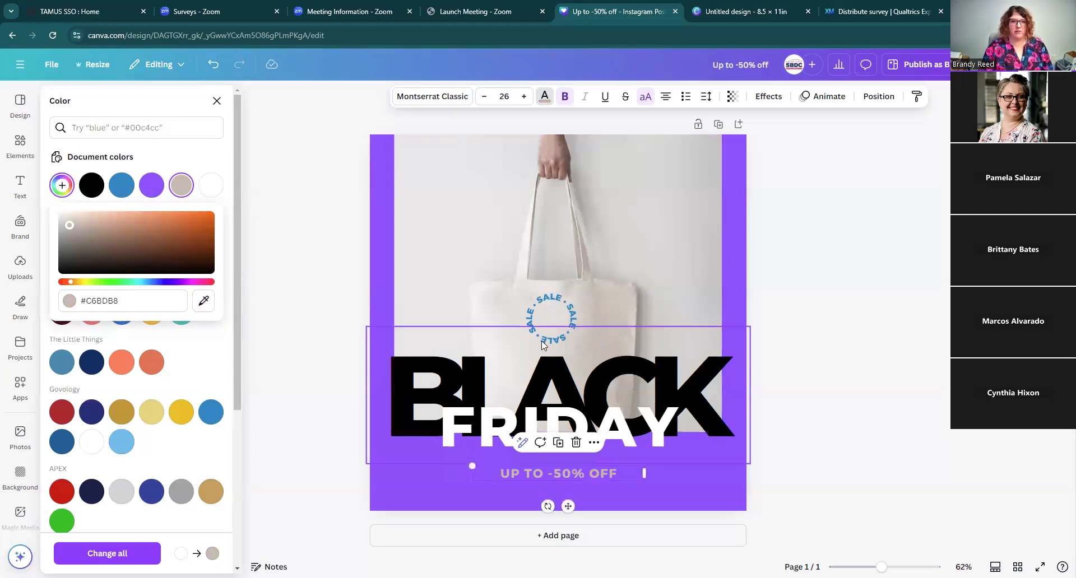
left_click(204, 302)
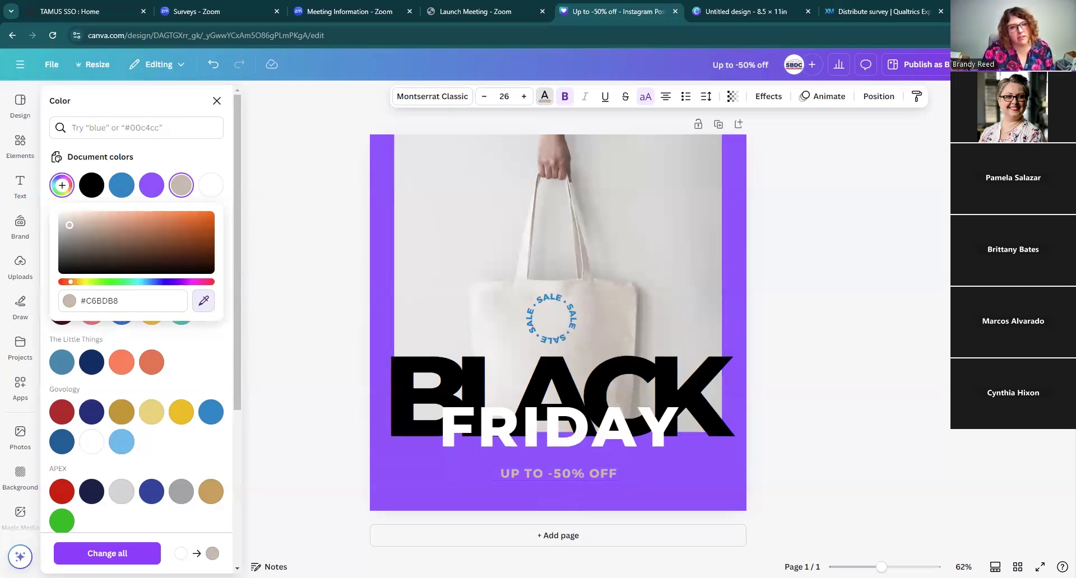
left_click(533, 344)
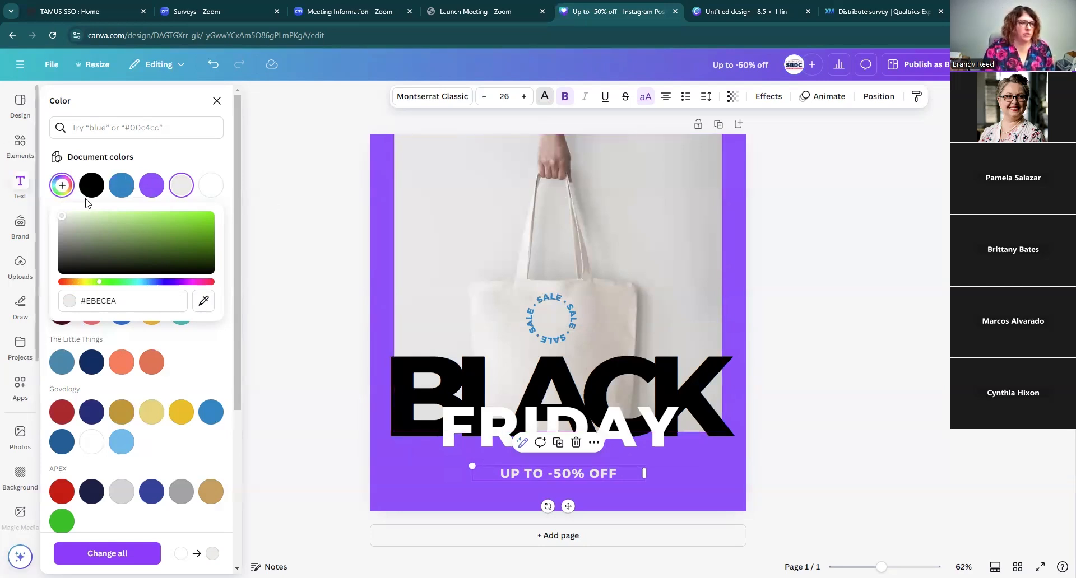
key("Escape")
Step: Search elements for "holiday" and add a holiday berry-frame photo to the design's upper right area
left_click(21, 147)
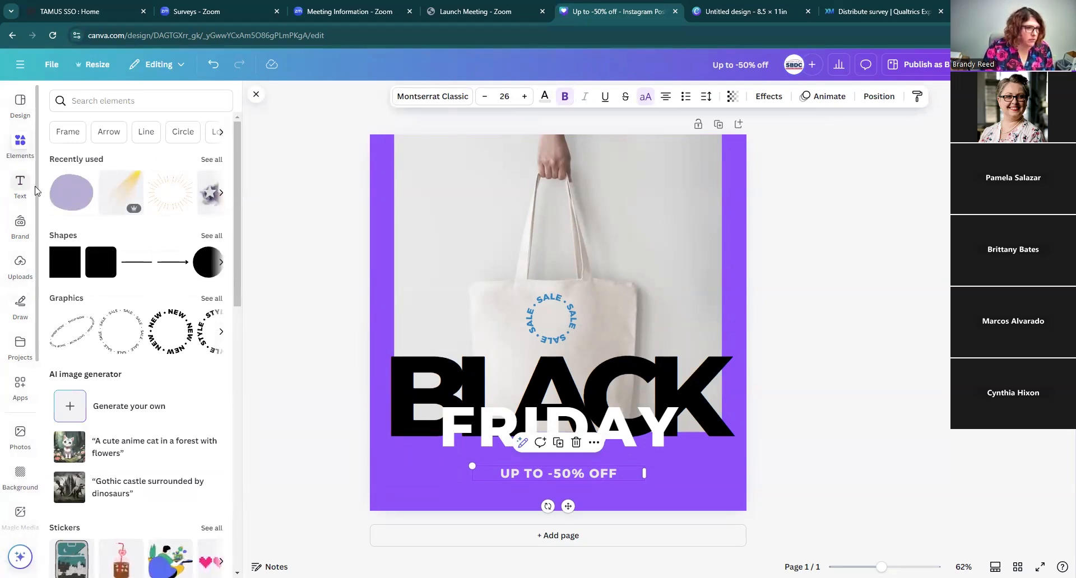
left_click(113, 101)
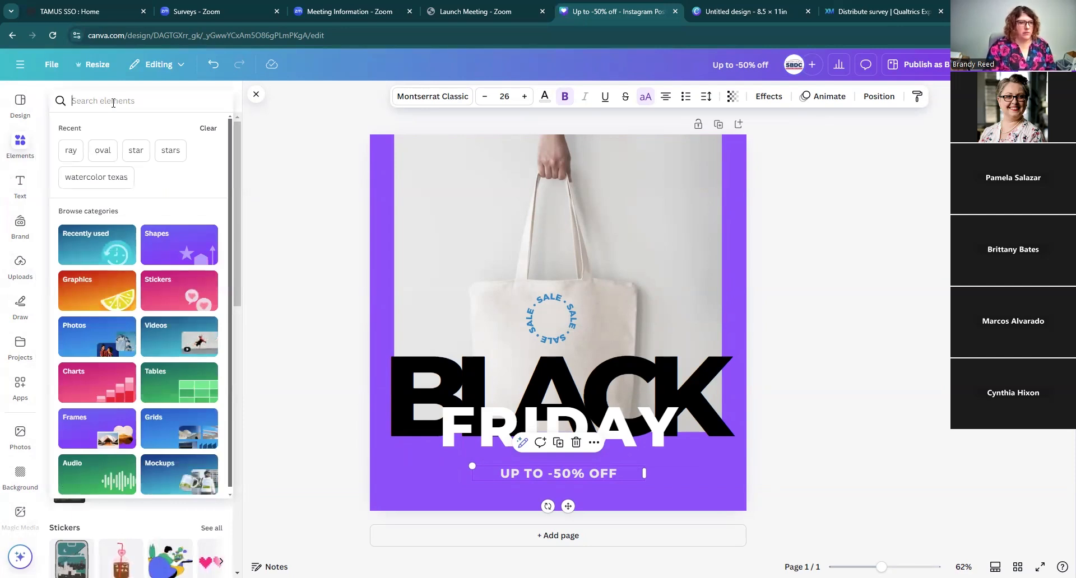
type("holiday")
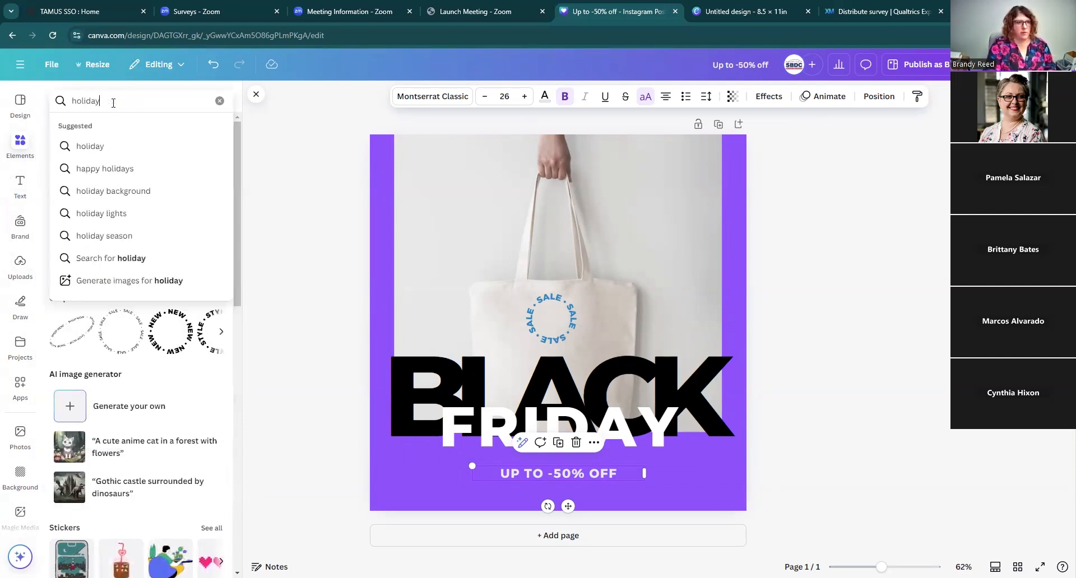
key("Return")
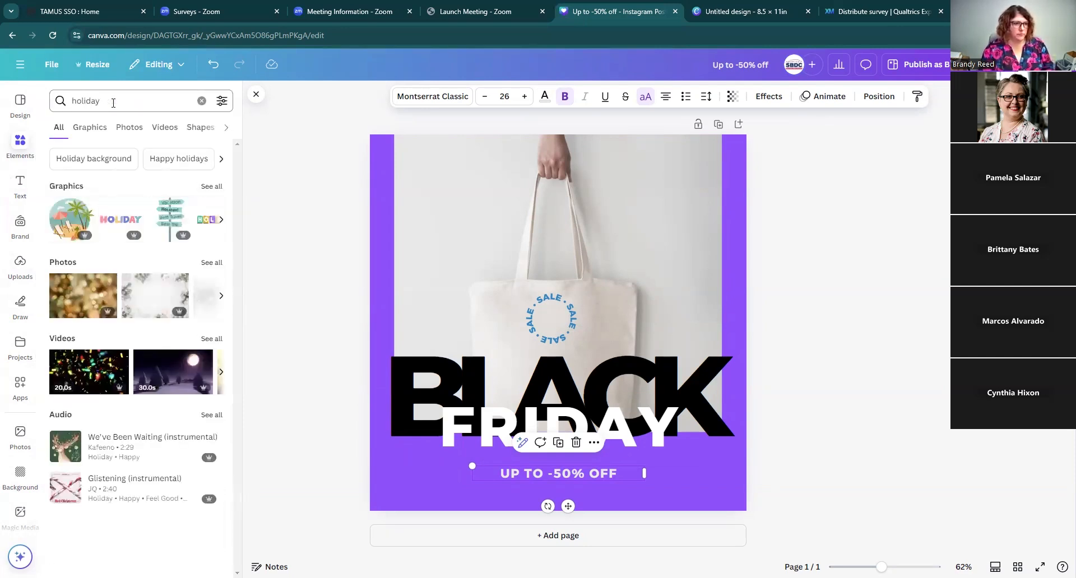
left_click(212, 263)
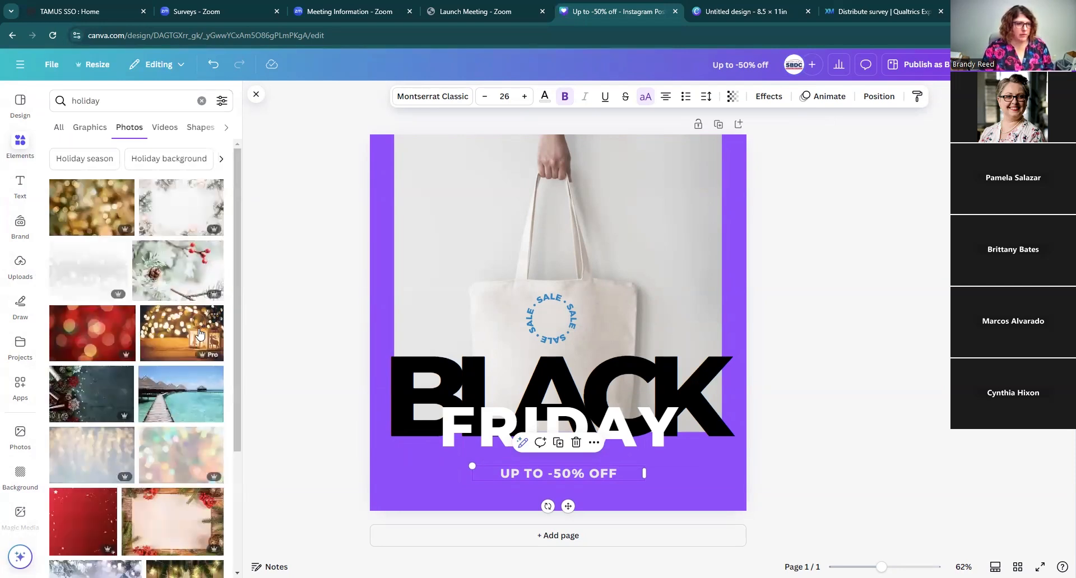
left_click_drag(164, 527, 749, 230)
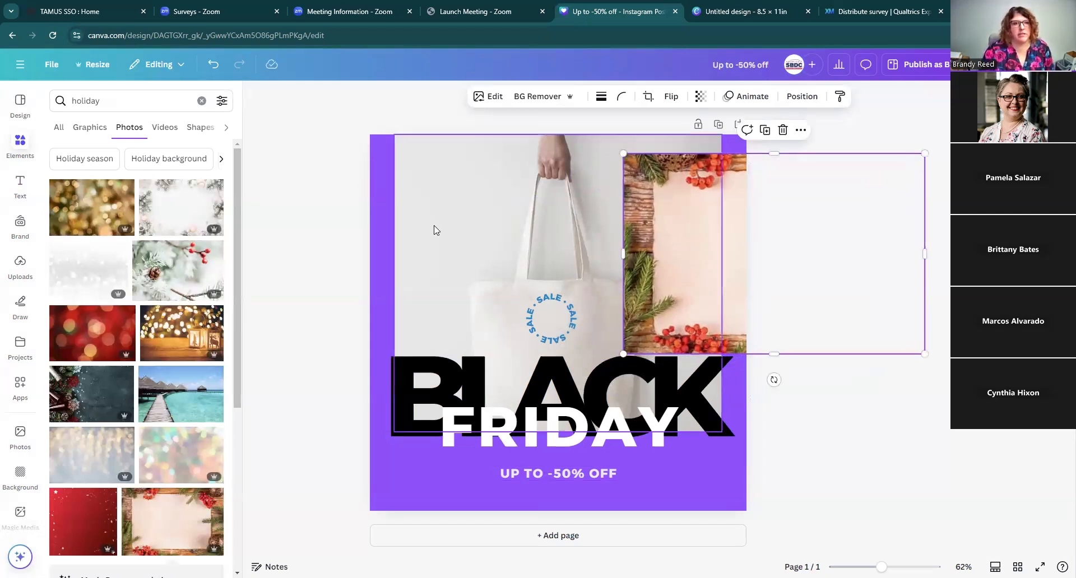
Step: Use the eyedropper to sample a red from the berry photo as the discount text's color
left_click(525, 473)
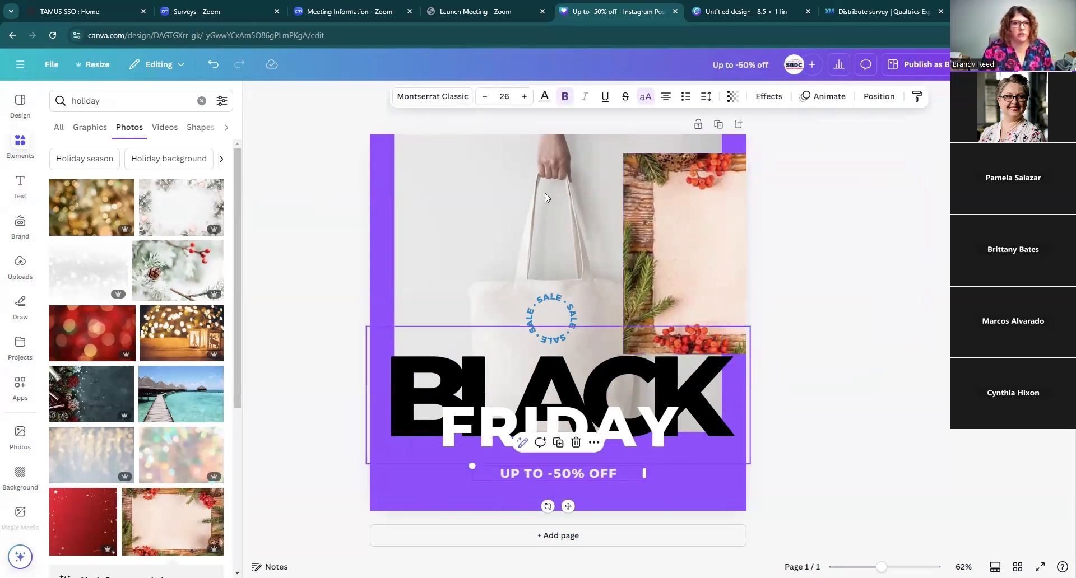
left_click(544, 98)
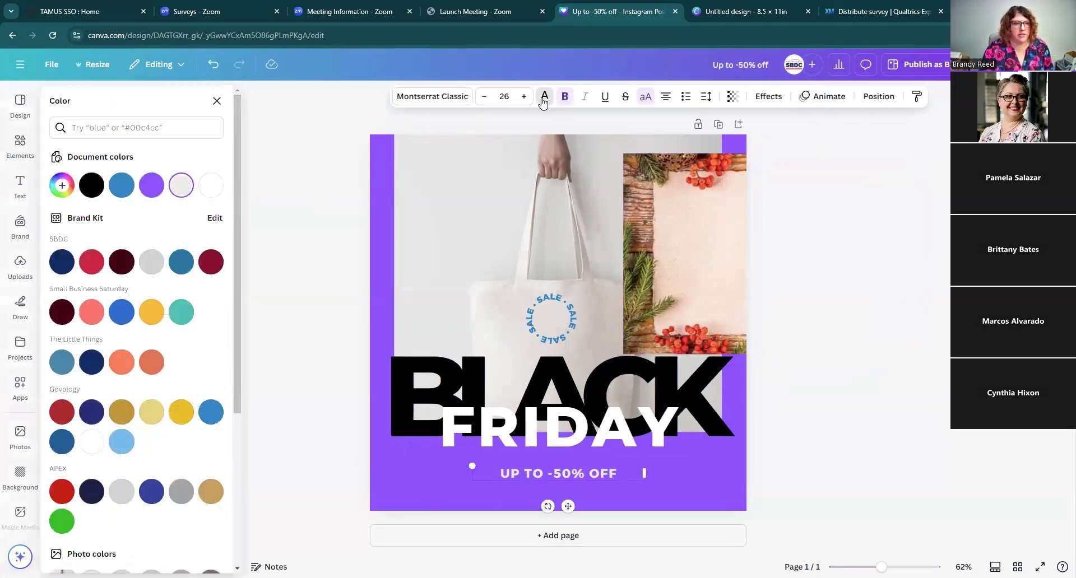
left_click(62, 186)
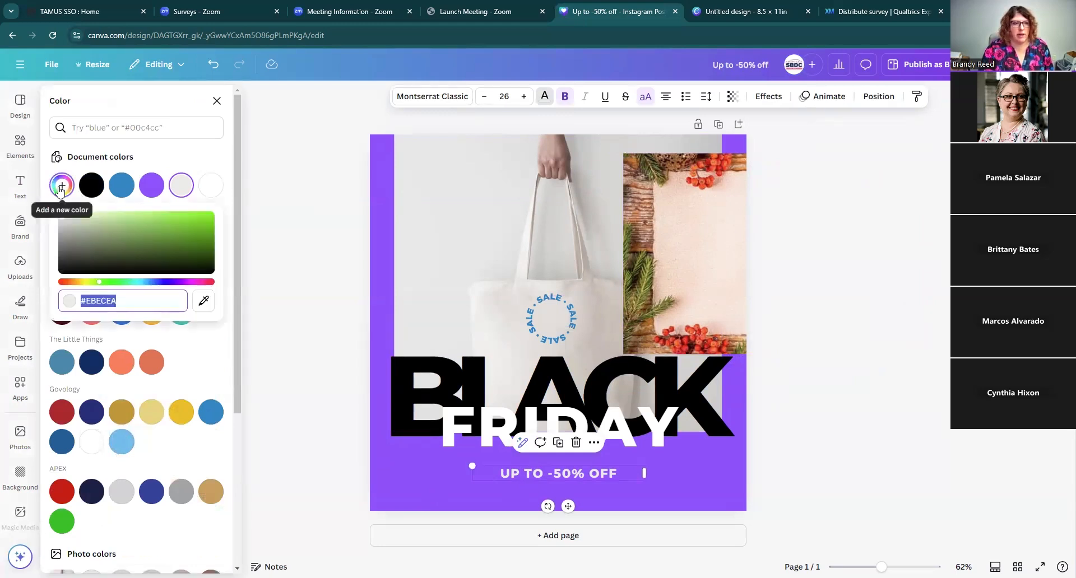
left_click(205, 306)
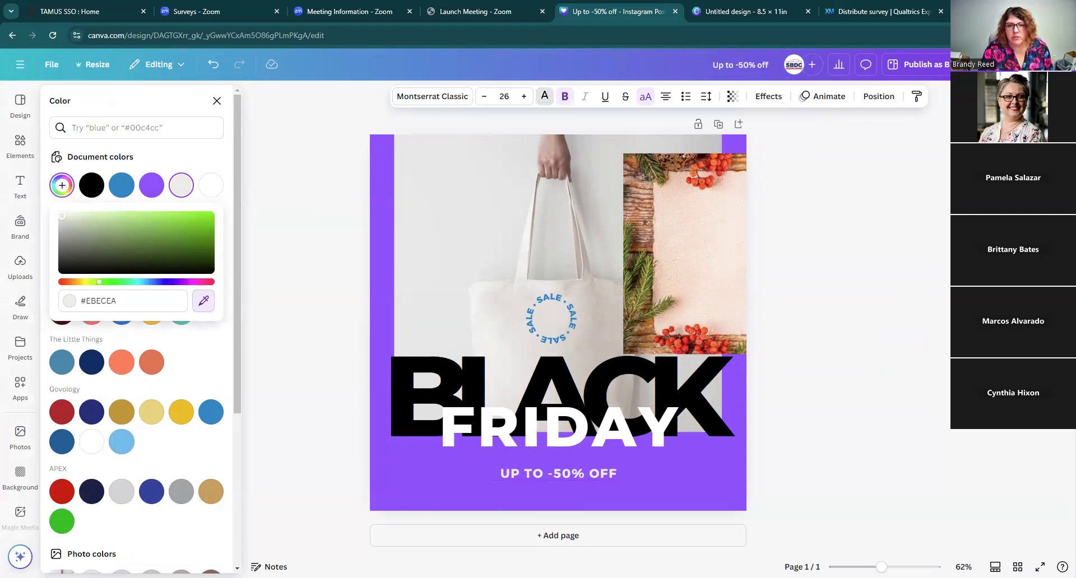
left_click(715, 296)
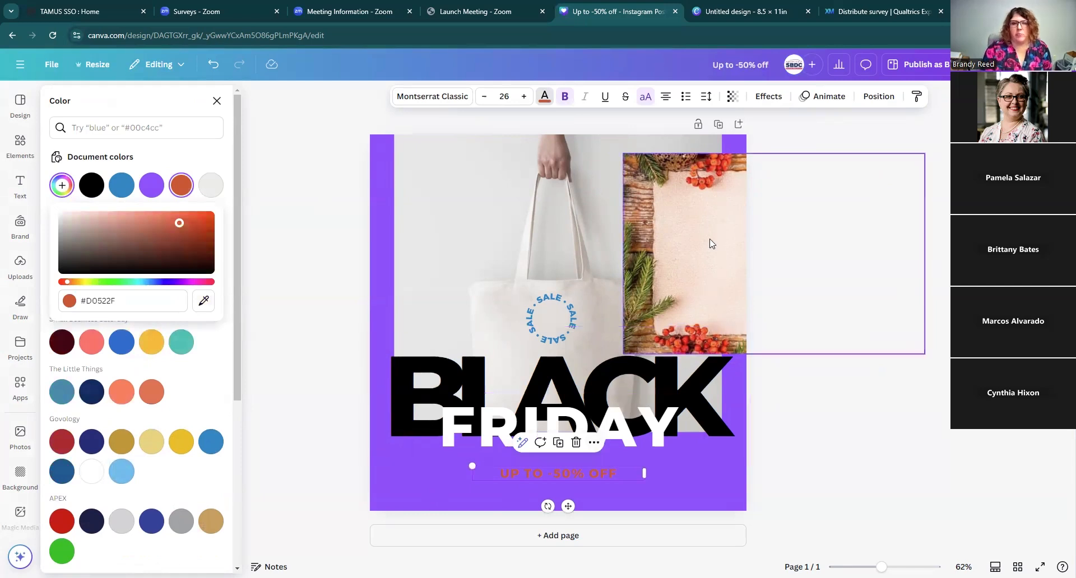
Step: Delete the holiday berry-frame photo from the upper right of the design
left_click_drag(691, 237, 694, 266)
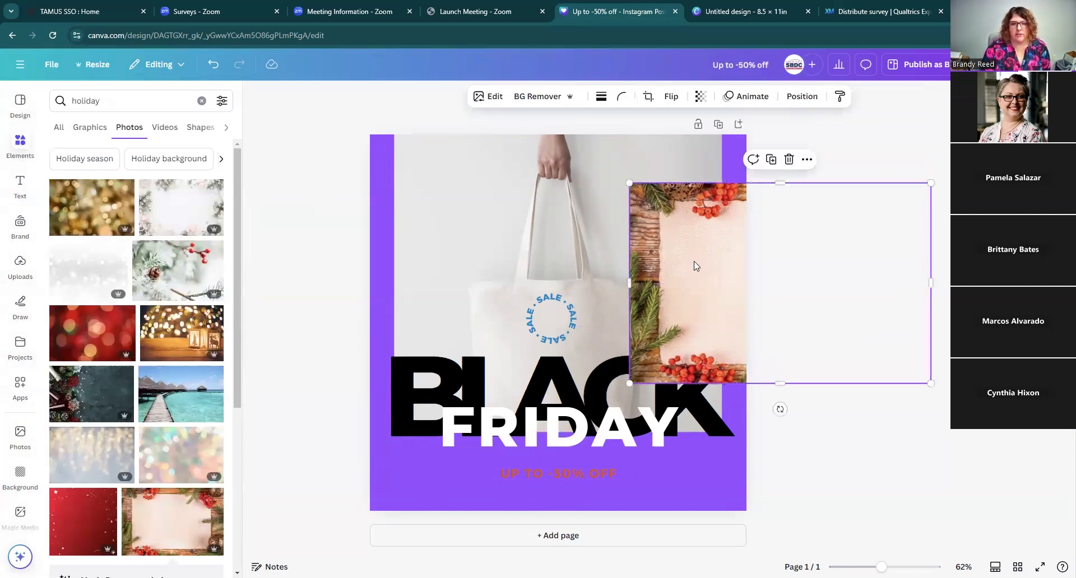
left_click(789, 159)
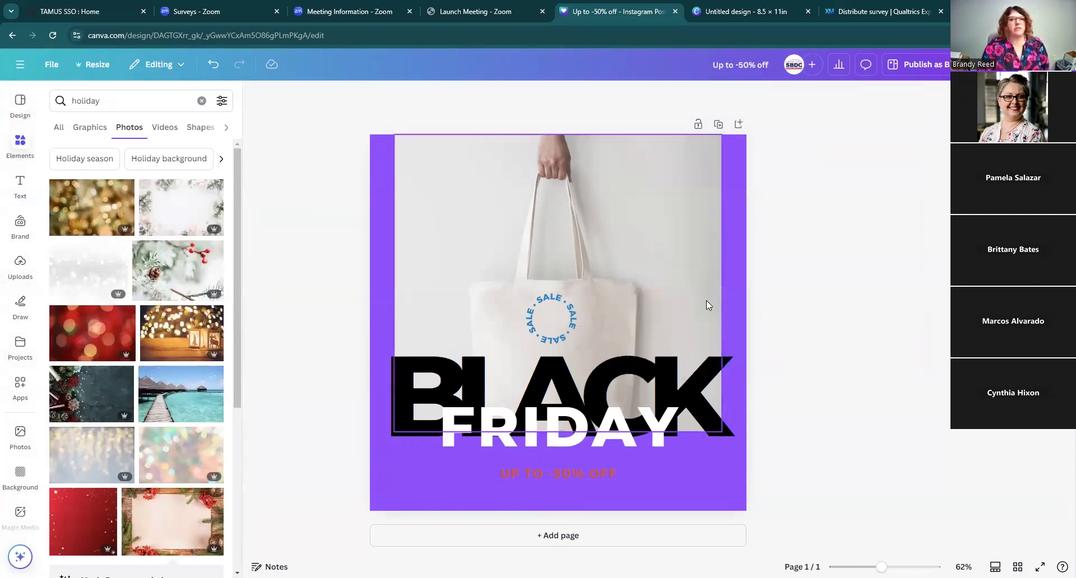
Step: Set the "UP TO -50% OFF" text color back to white
left_click(572, 475)
left_click(544, 96)
left_click(210, 186)
left_click(824, 222)
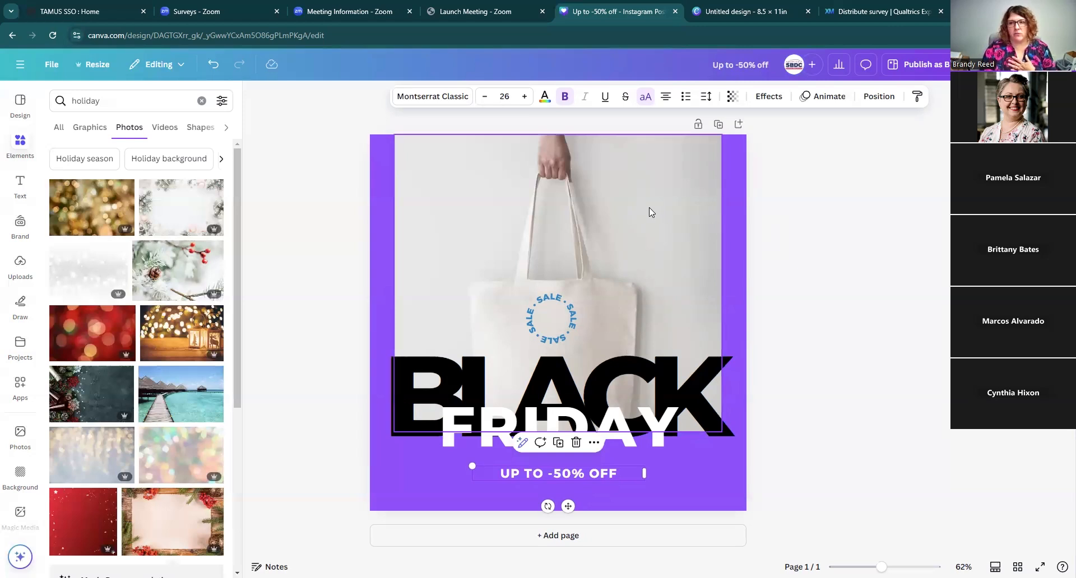
left_click(818, 240)
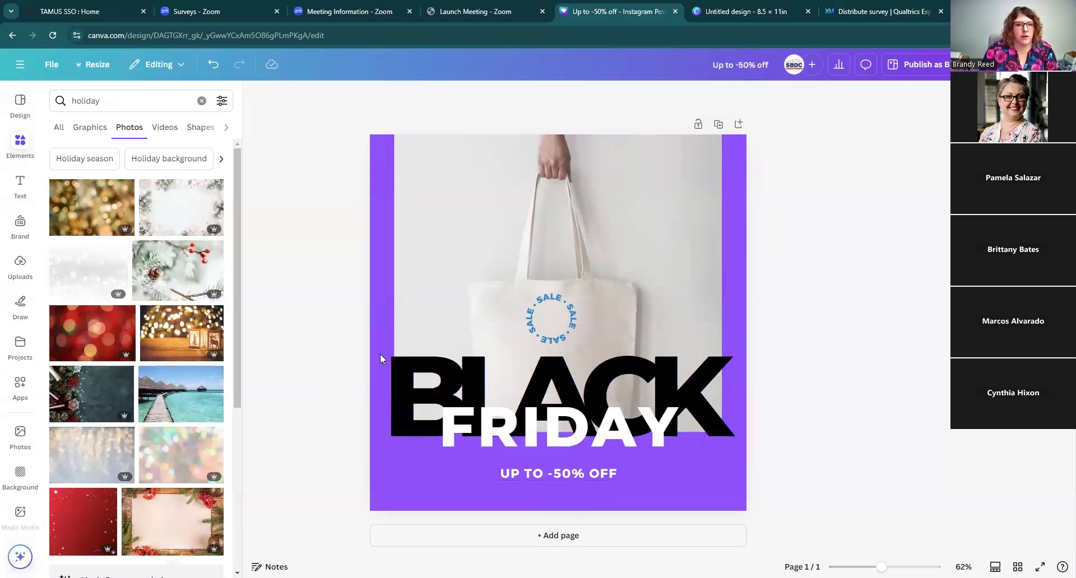
Step: Change the page background color to black
left_click(377, 280)
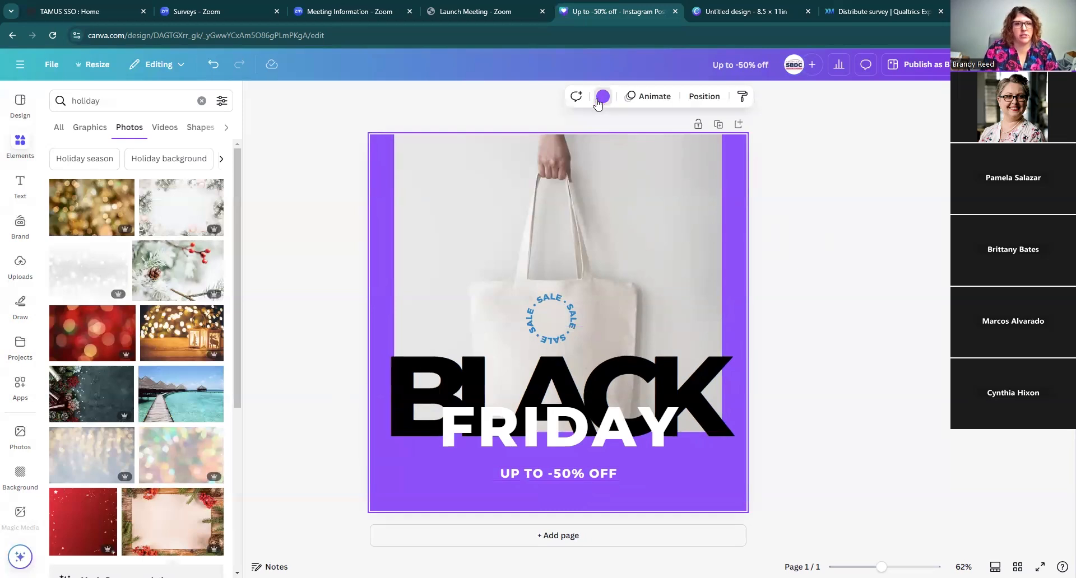
left_click(603, 96)
left_click(91, 185)
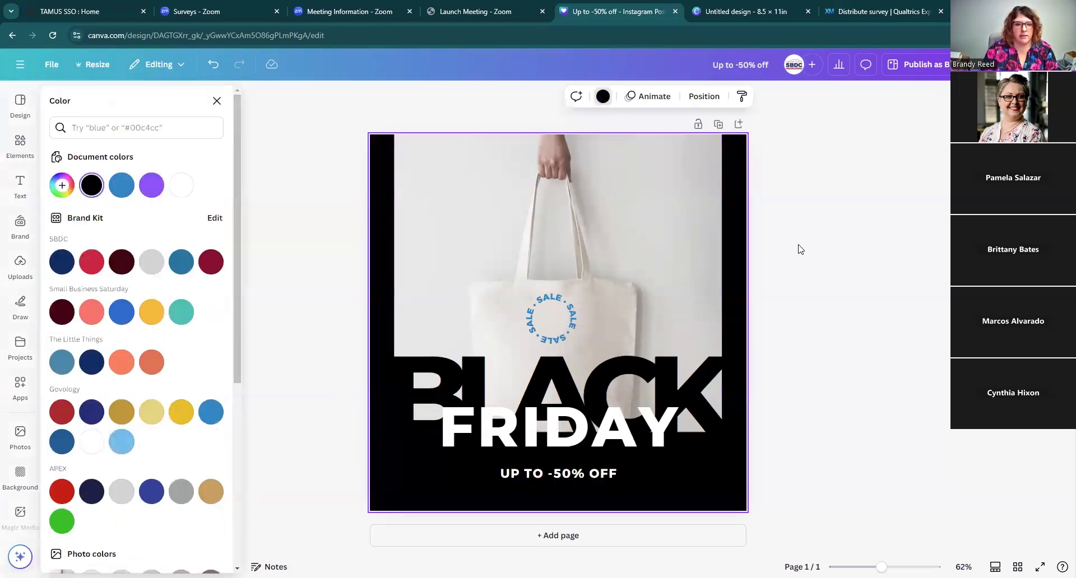
left_click(800, 245)
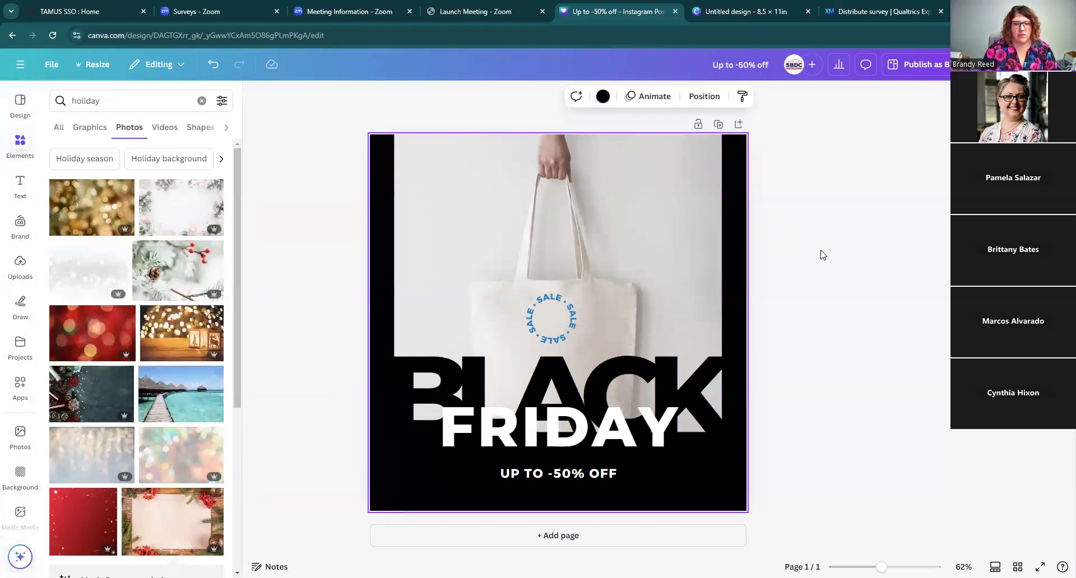
Step: Delete the tote bag photo from the design
left_click(585, 222)
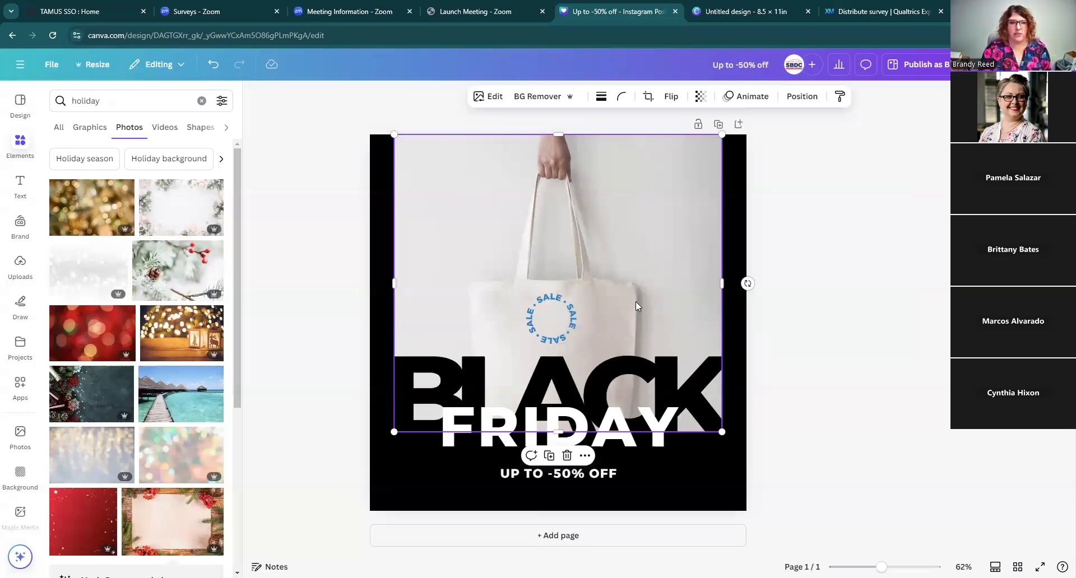
right_click(604, 216)
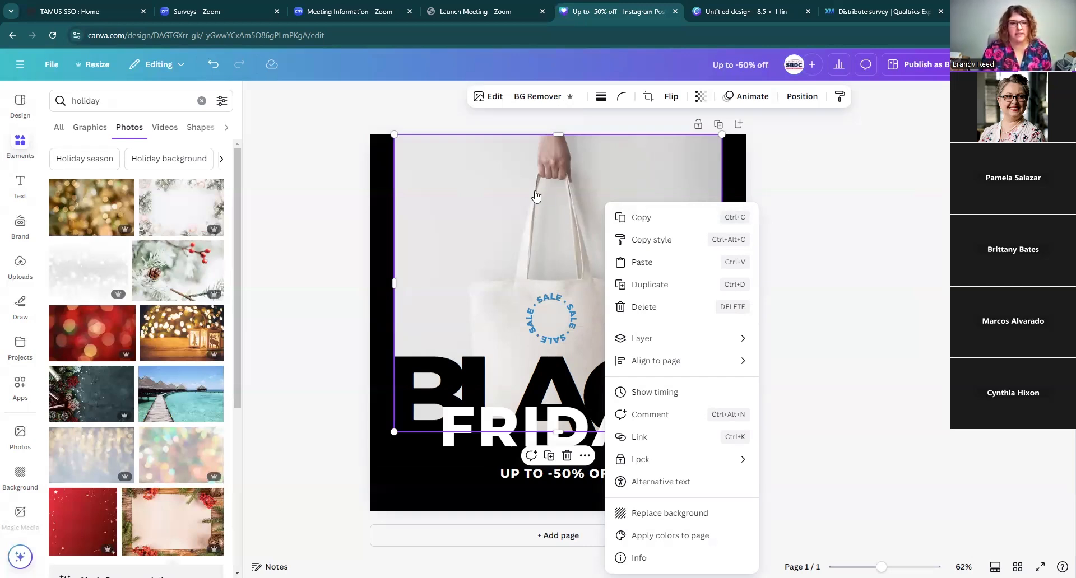
left_click(851, 163)
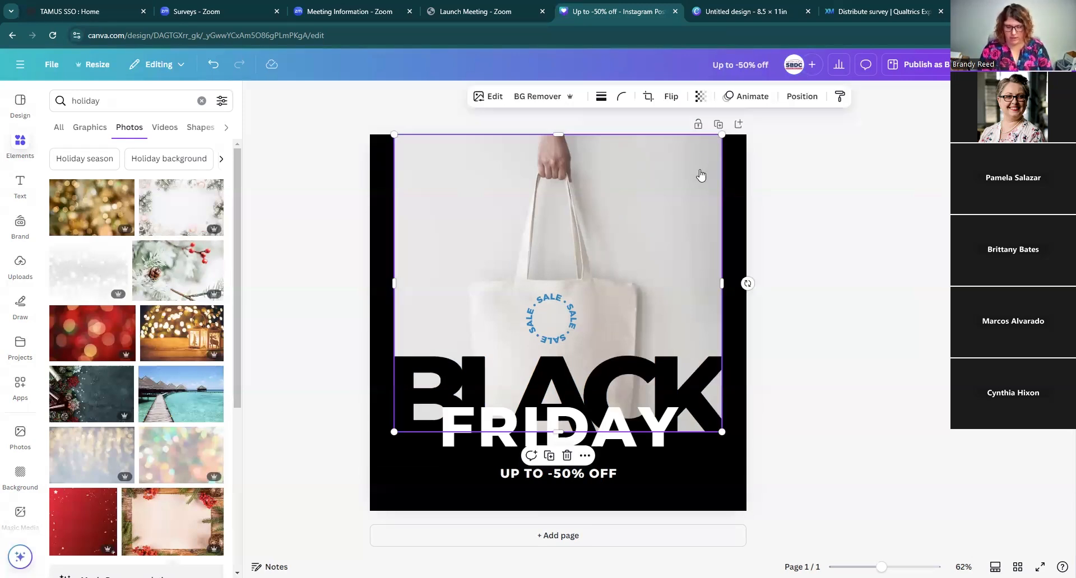
key("Delete")
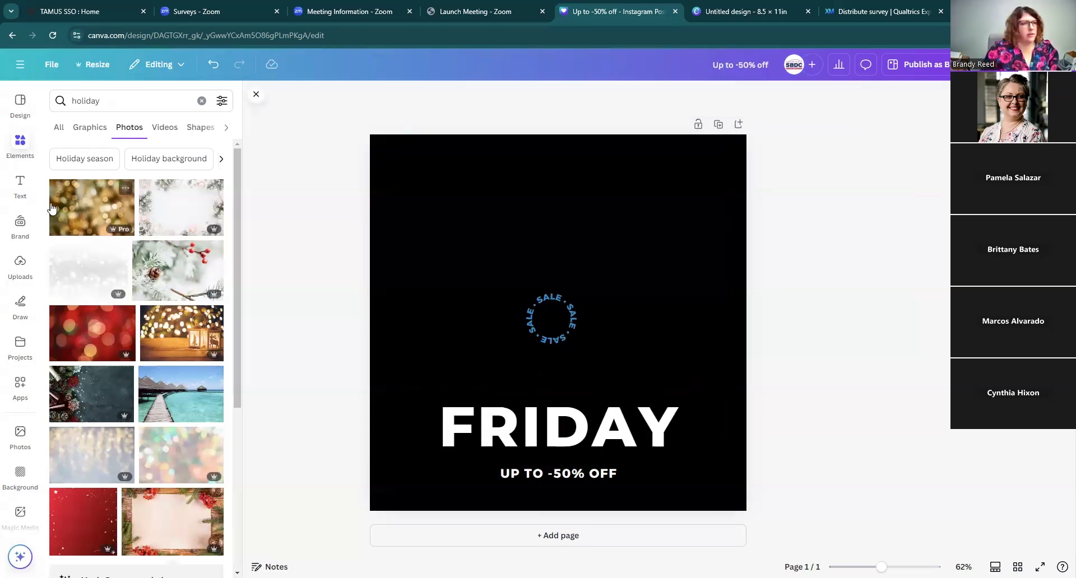
Step: Clear the elements search and add a square frame from the Frames category's basic shapes
left_click(20, 146)
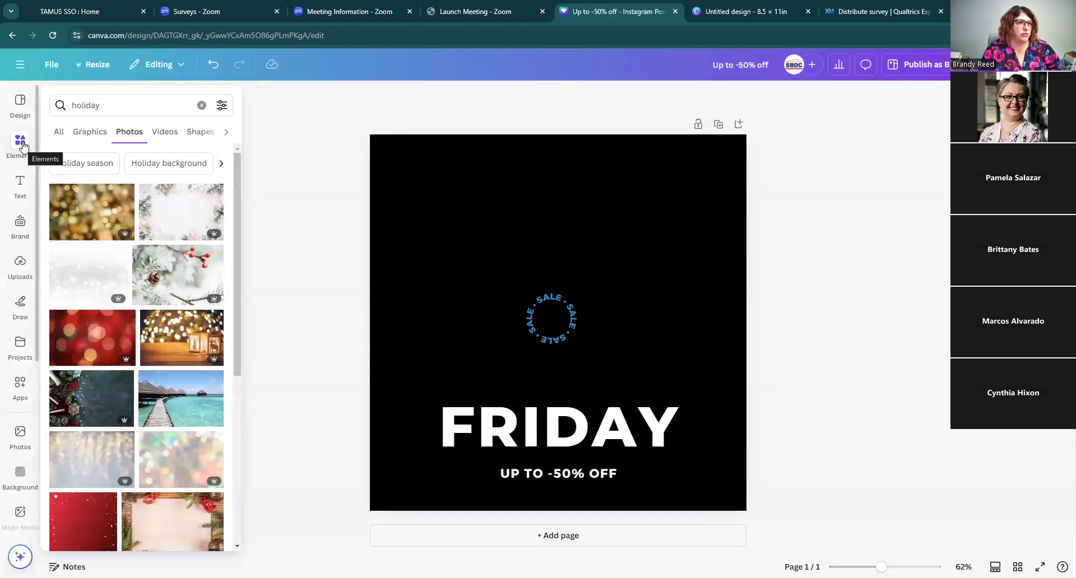
left_click(26, 146)
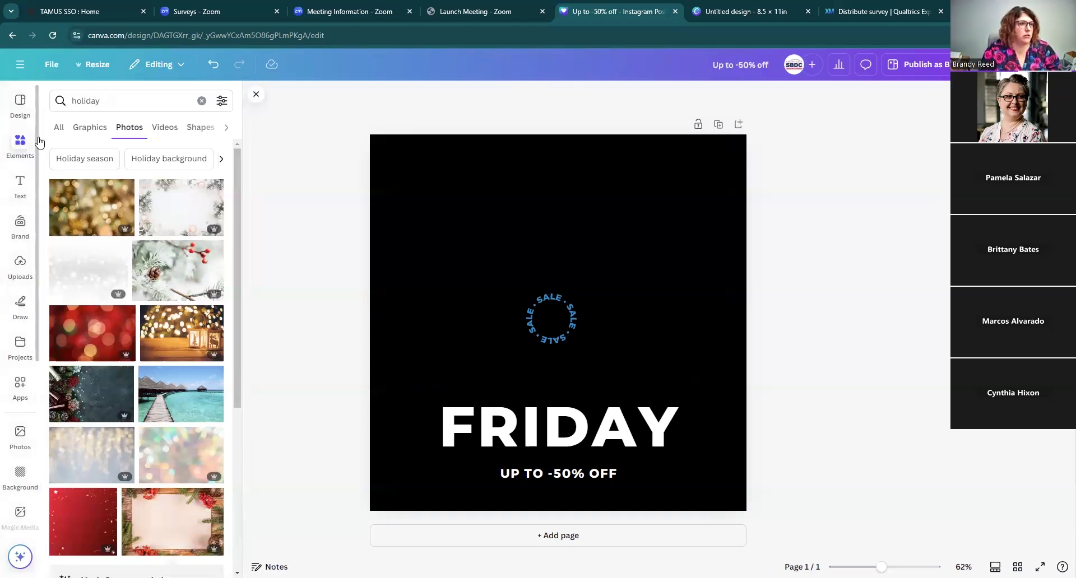
left_click(70, 101)
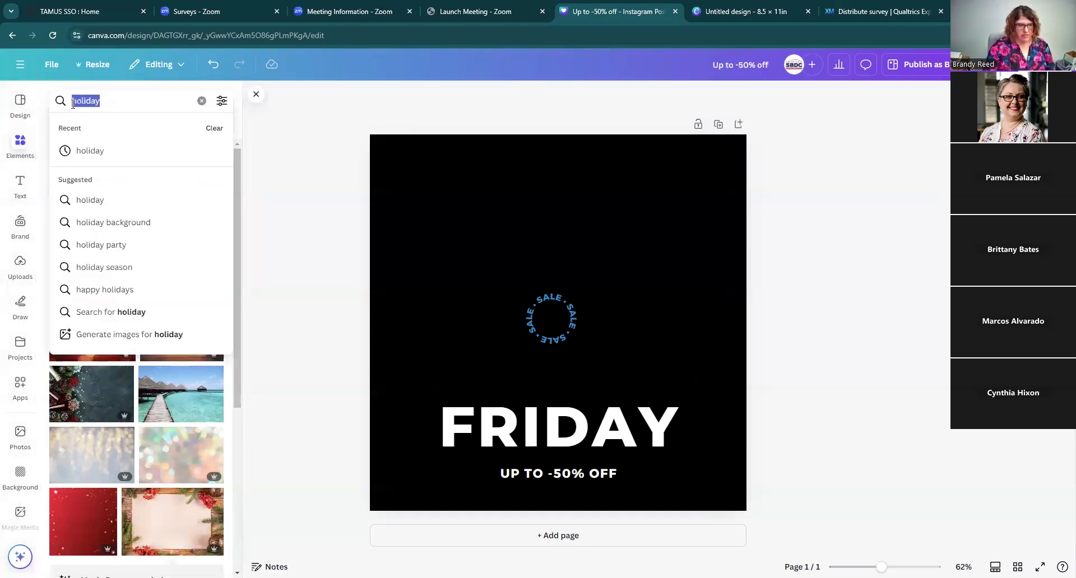
key("BackSpace")
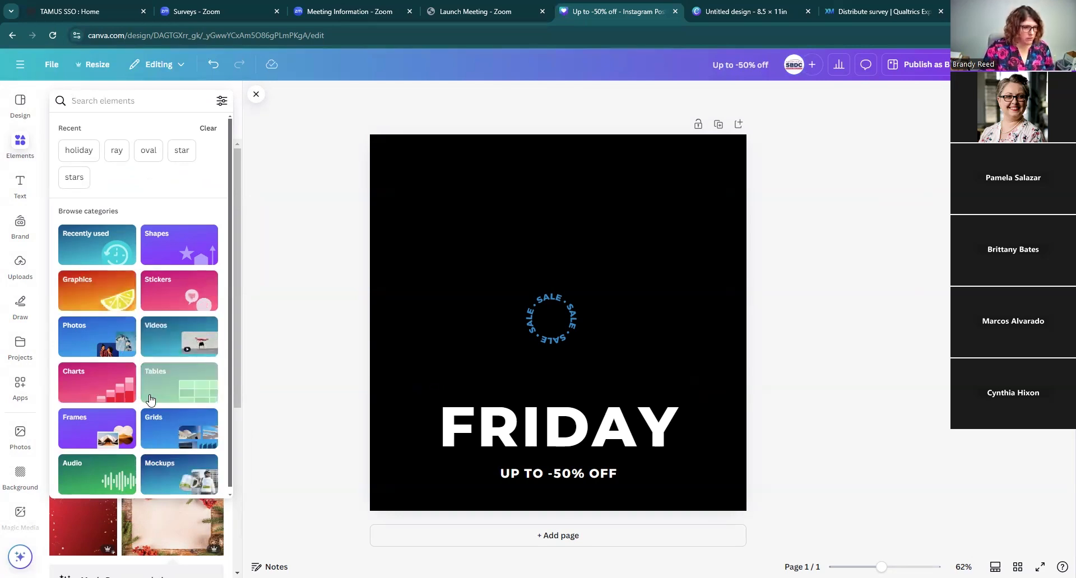
left_click(99, 419)
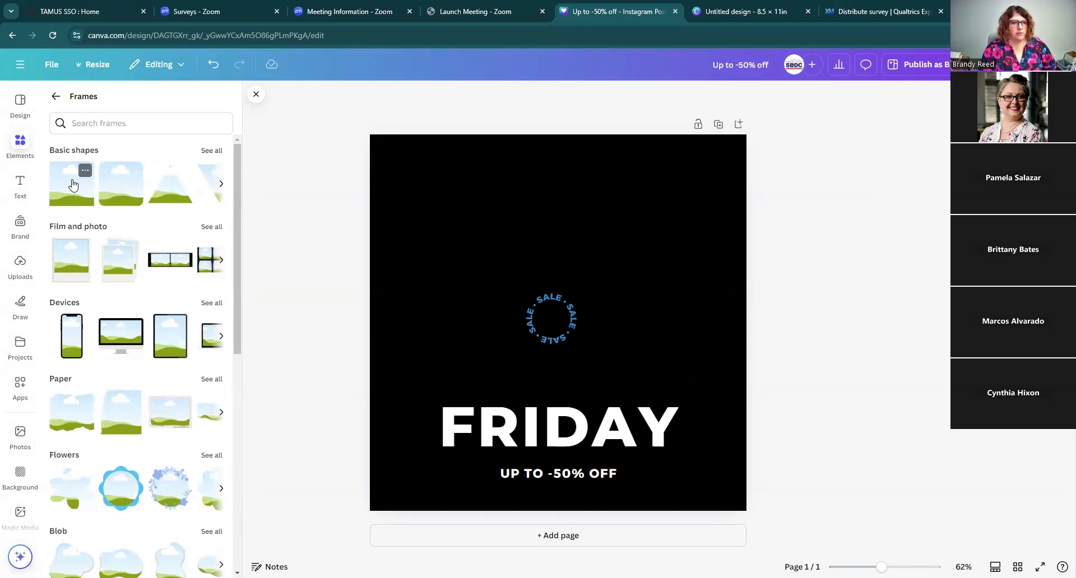
left_click(81, 186)
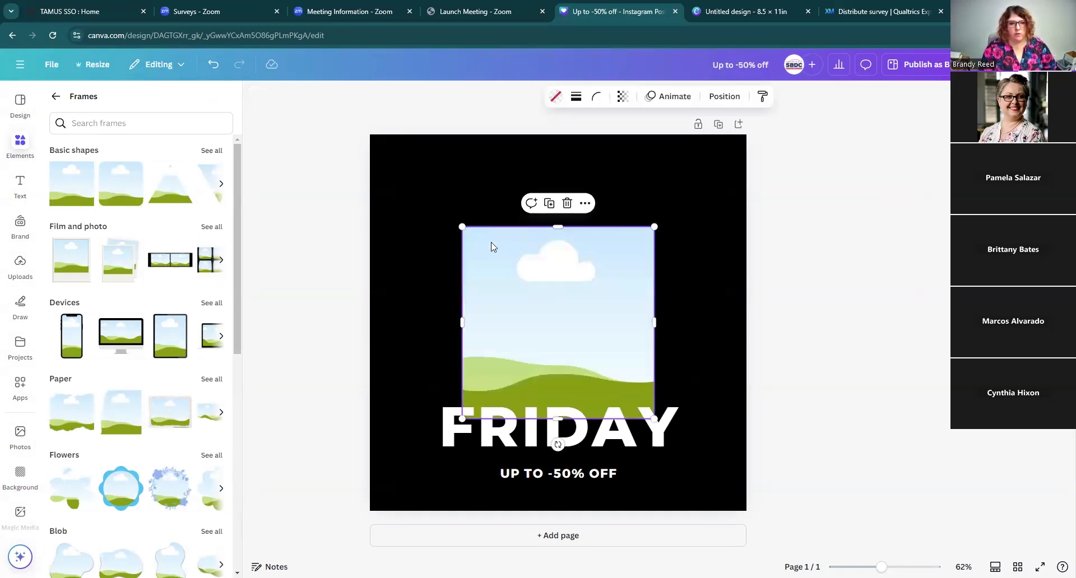
Step: Enlarge and reposition the square frame to about 815 px, covering the upper part of the design
left_click_drag(459, 224, 400, 166)
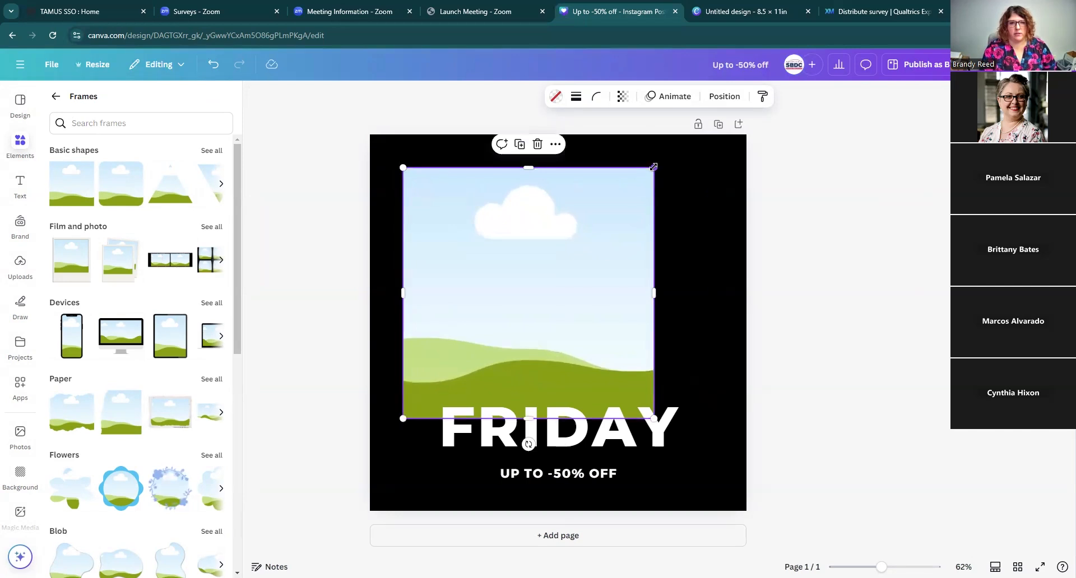
left_click_drag(653, 166, 701, 154)
mouse_move(633, 216)
left_mouse_down()
mouse_move(619, 230)
mouse_move(639, 273)
mouse_move(638, 228)
mouse_move(630, 233)
left_mouse_up()
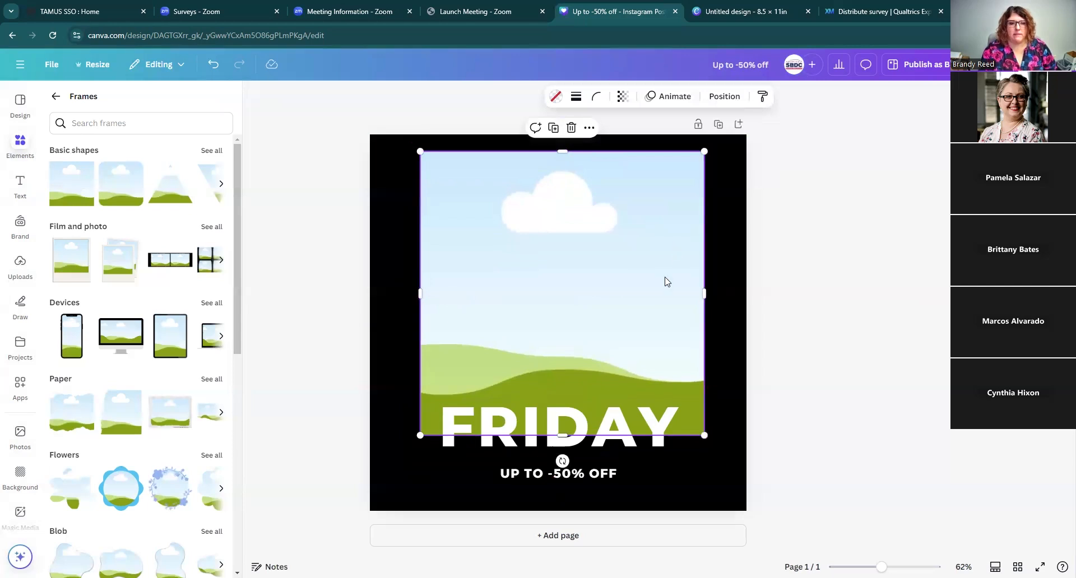
left_click(715, 468)
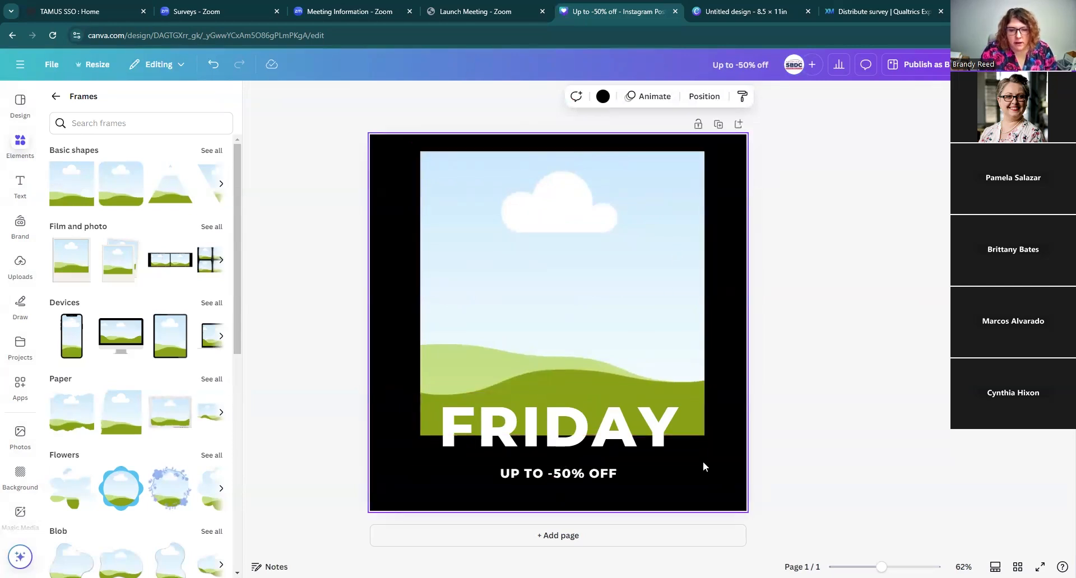
Step: Send the frame to the back behind the text, and nudge it slightly
left_click(659, 315)
left_click(725, 97)
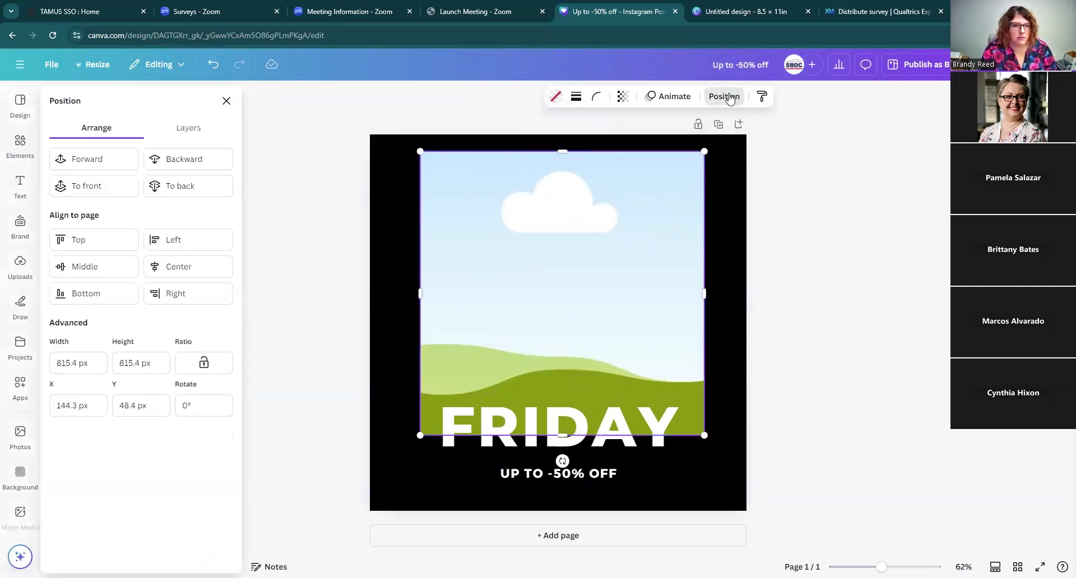
left_click(186, 185)
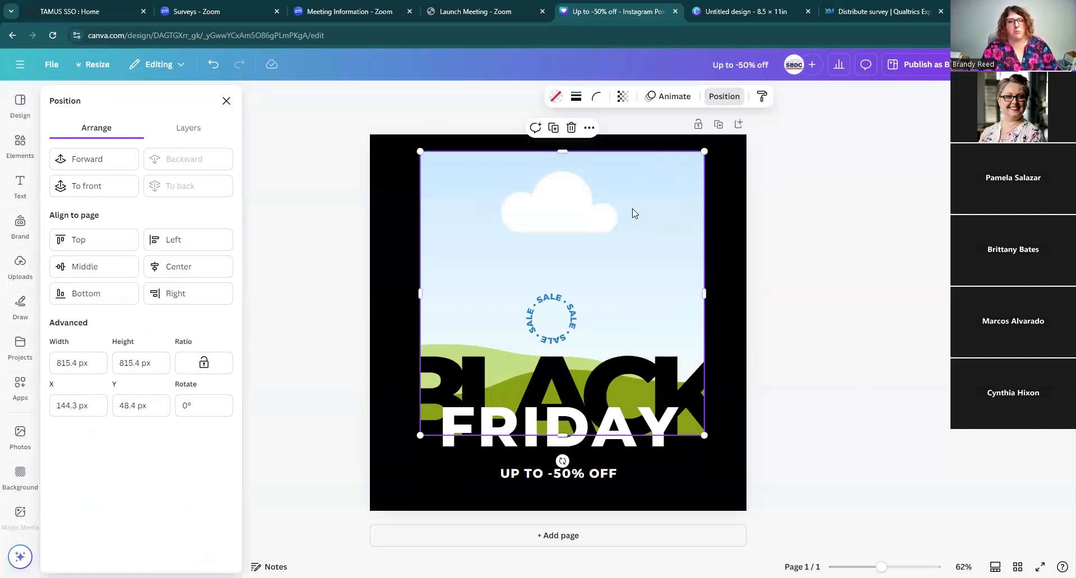
left_click(226, 101)
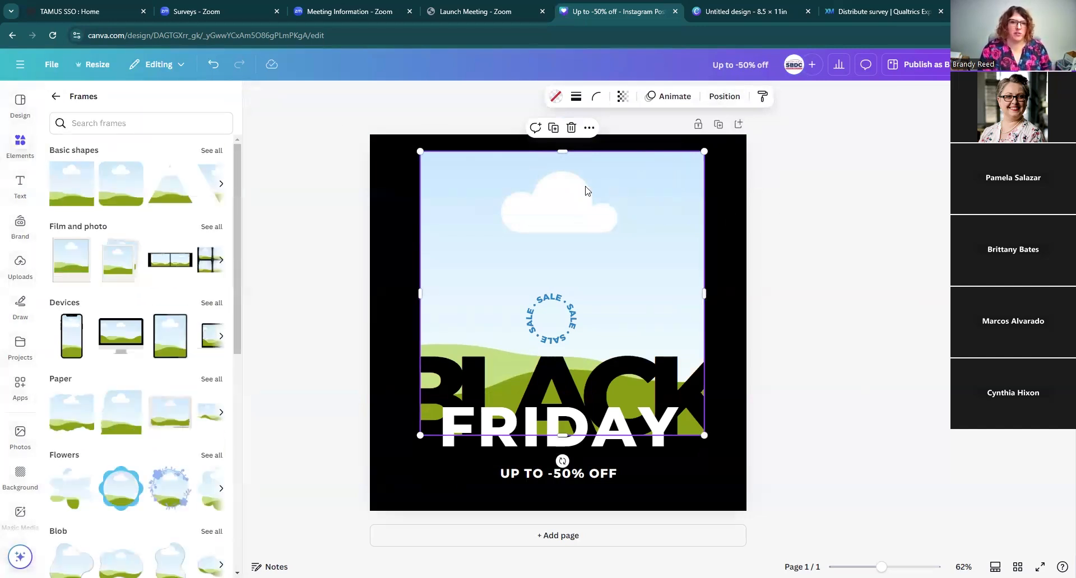
left_click_drag(538, 215, 534, 221)
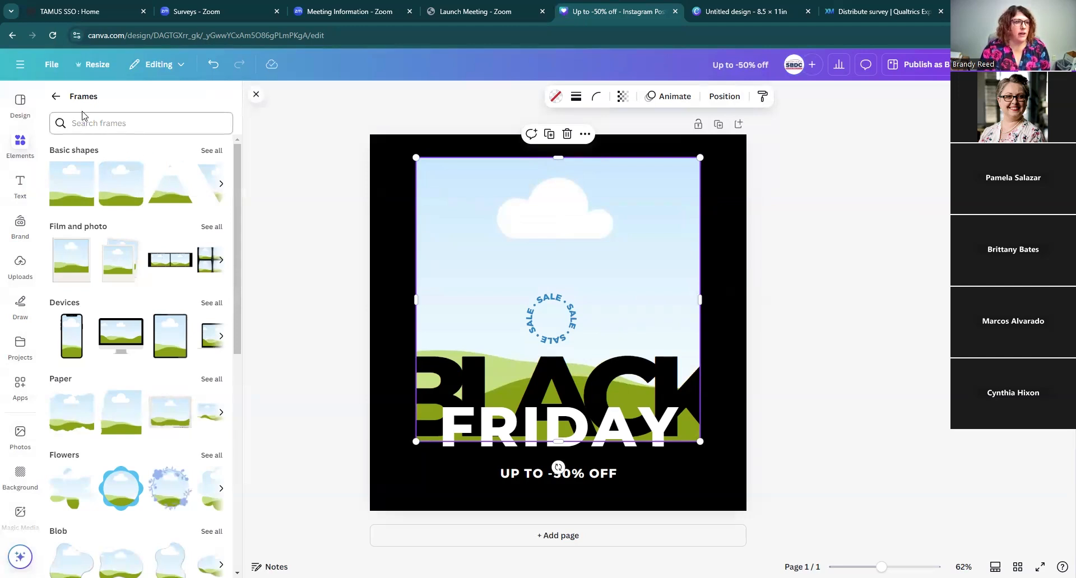
Step: Place an uploaded photo of a man flexing into the square frame
left_click(55, 96)
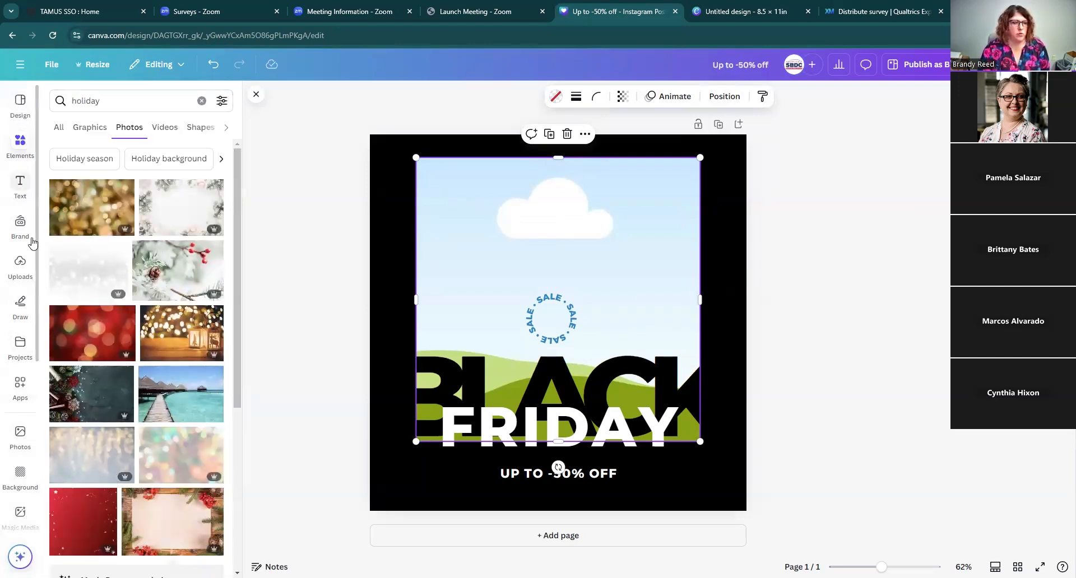
left_click(22, 268)
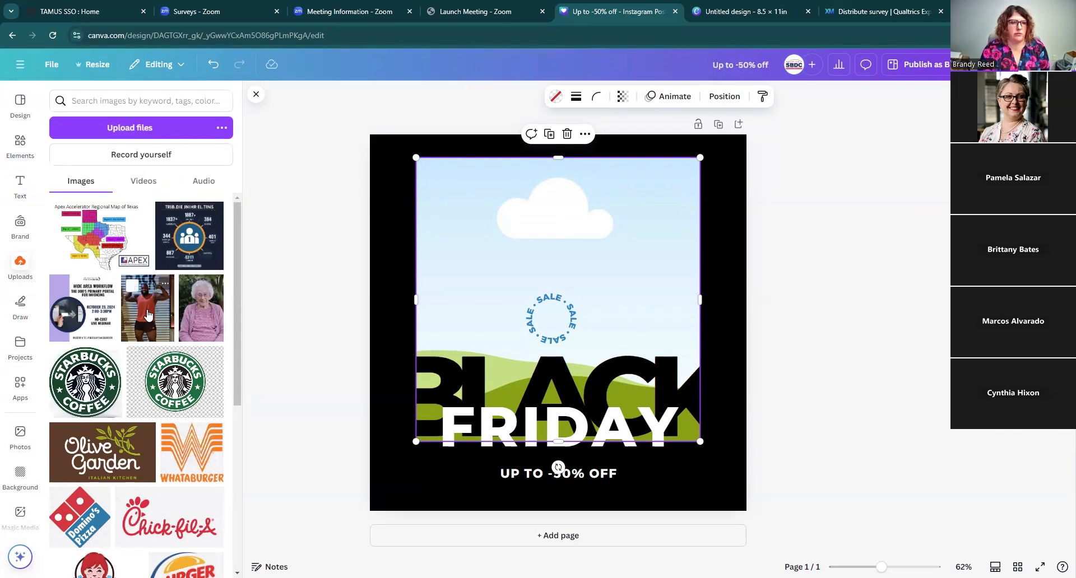
left_click(148, 315)
left_click_drag(545, 304, 705, 309)
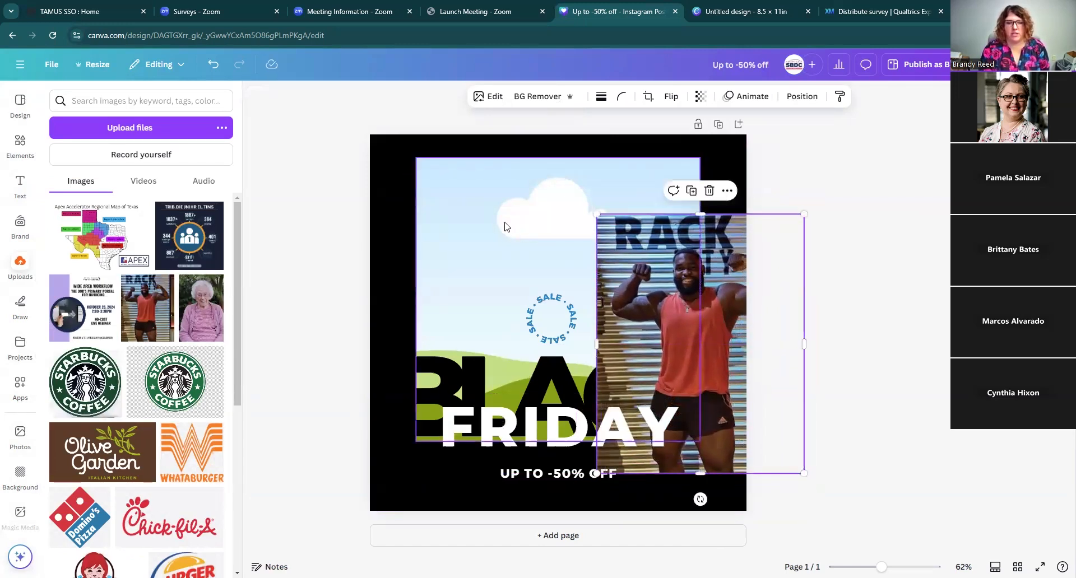
left_click_drag(727, 342, 679, 304)
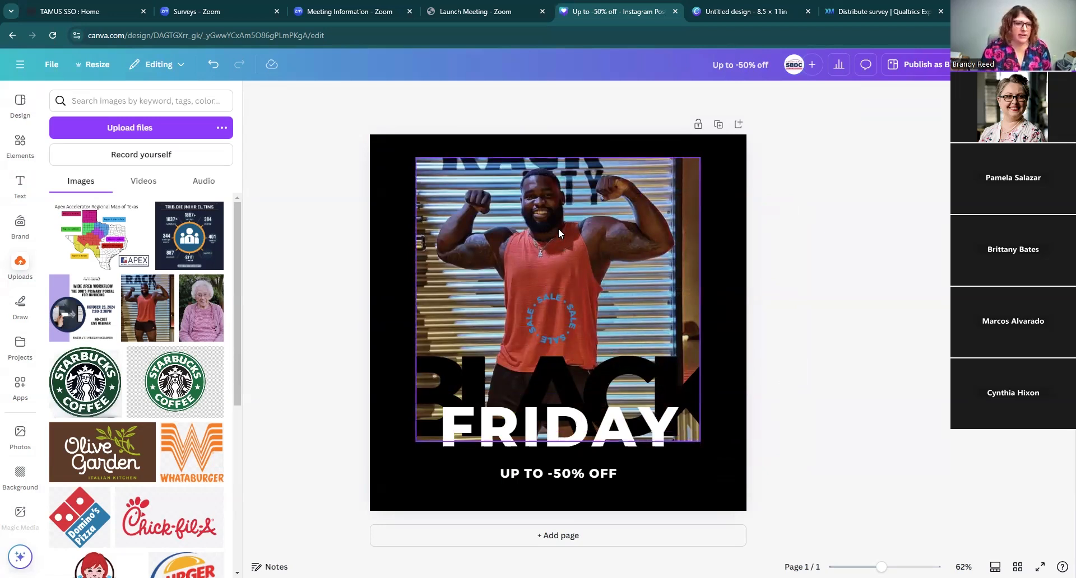
right_click(604, 237)
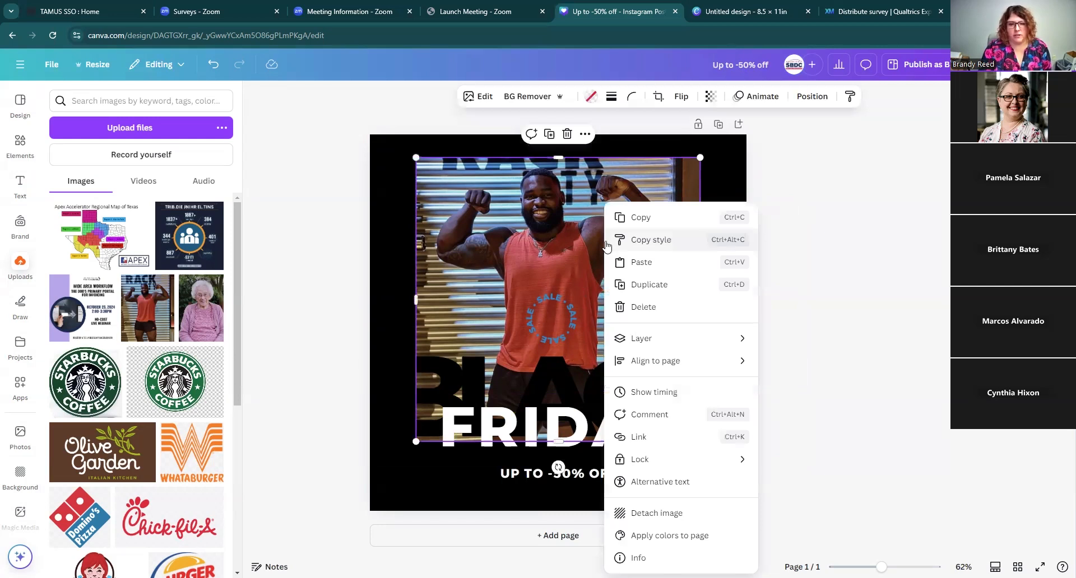
left_click(572, 250)
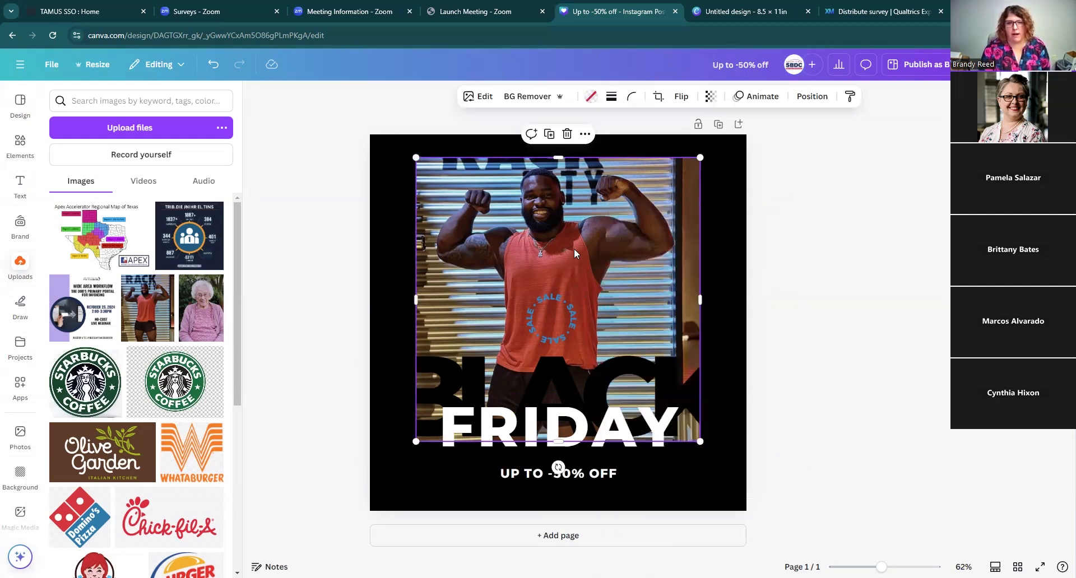
right_click(574, 248)
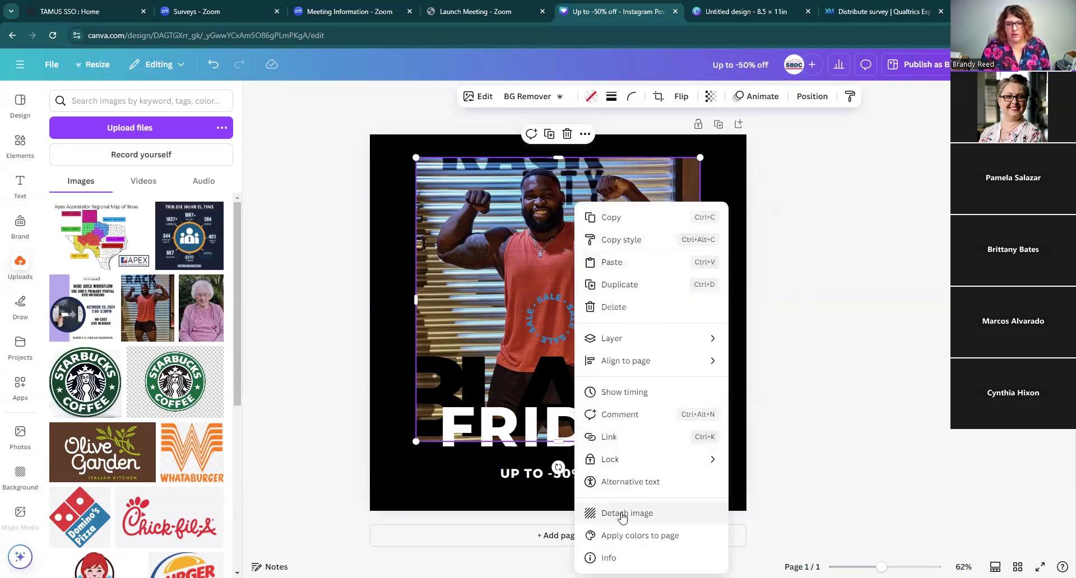
left_click(621, 515)
left_click_drag(545, 307, 685, 405)
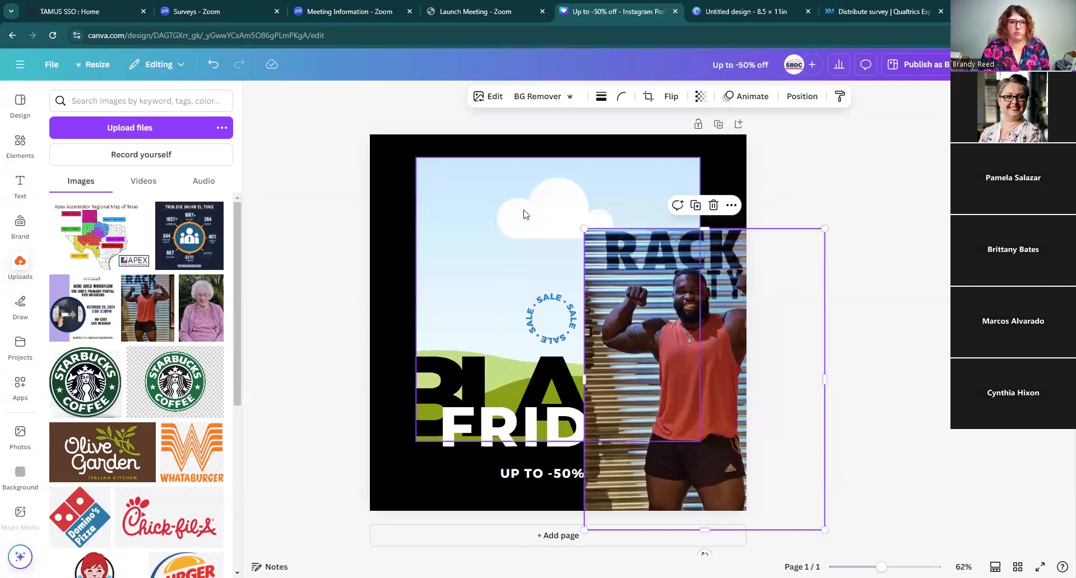
left_click_drag(667, 325, 560, 311)
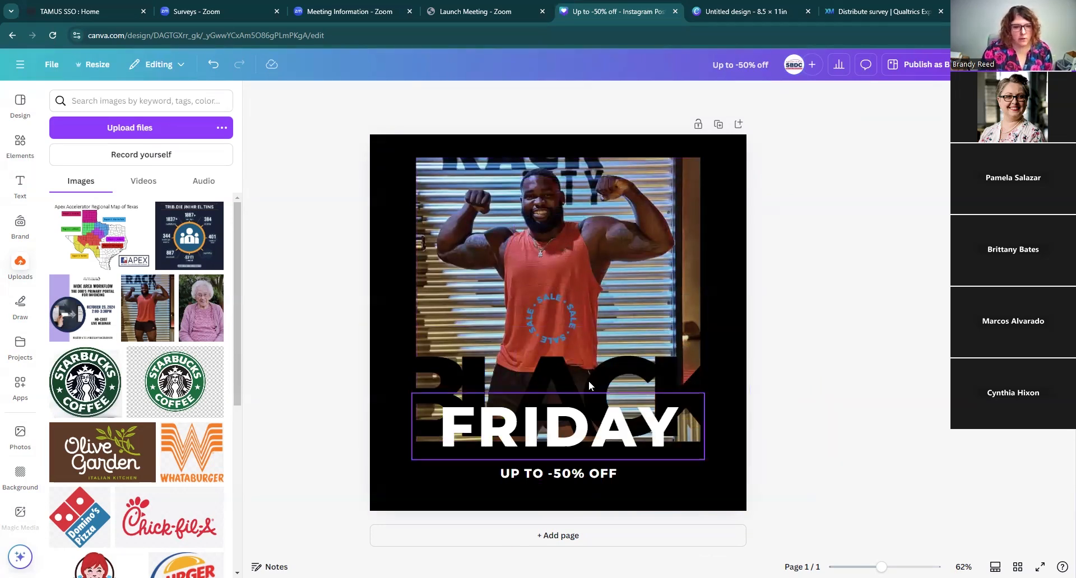
Step: Detach the man photo from the square frame and delete it
left_click(546, 268)
right_click(649, 257)
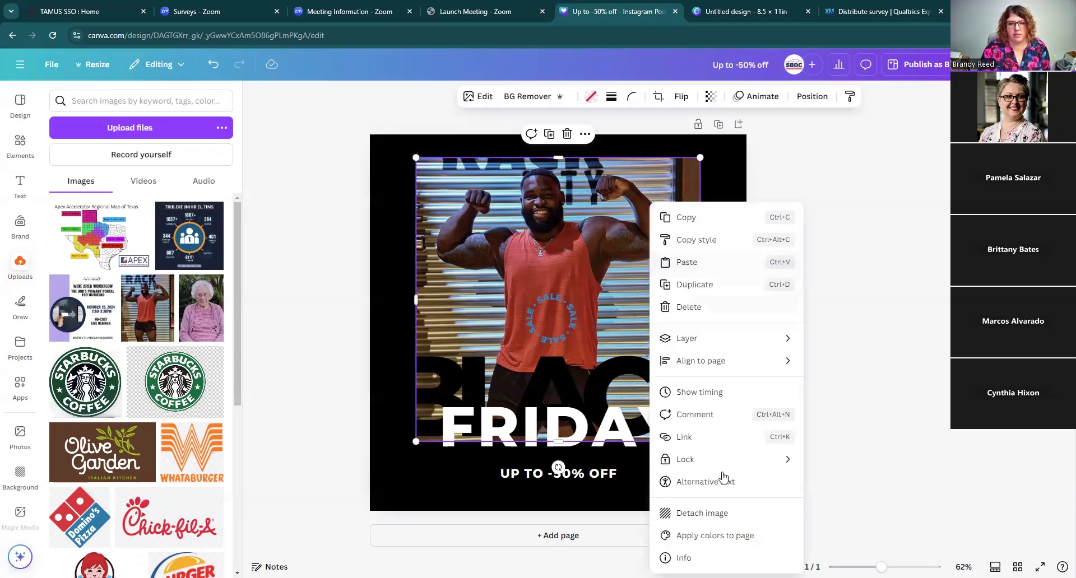
left_click(715, 513)
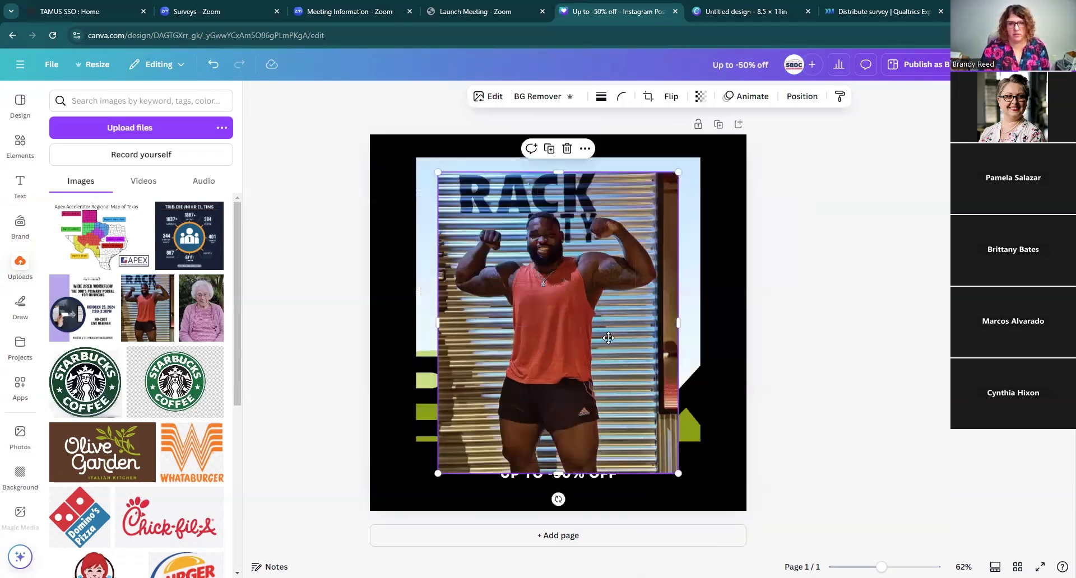
left_click_drag(601, 315, 649, 364)
key("Delete")
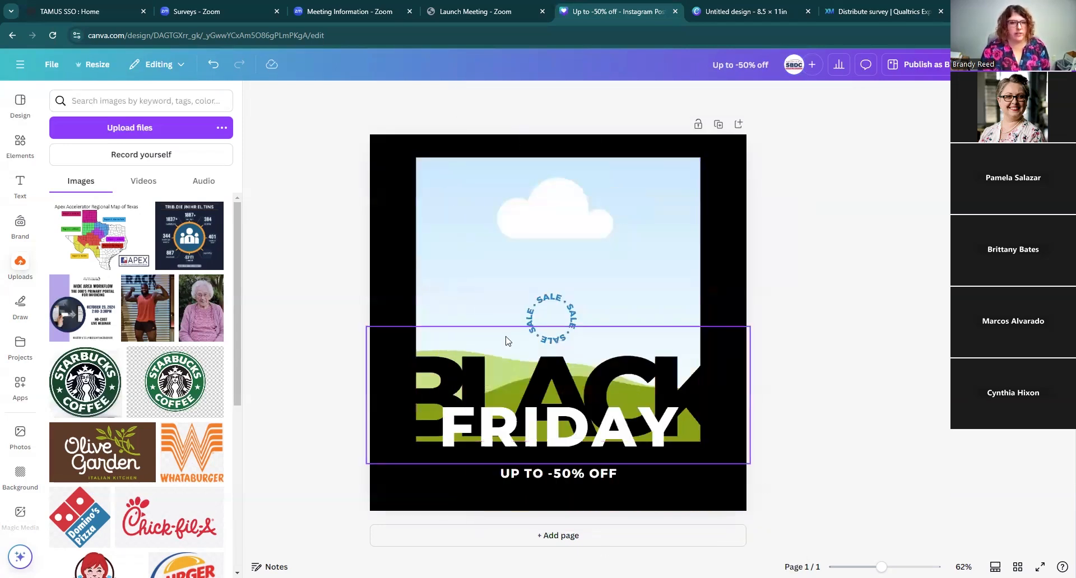
Step: Browse the uploads and search the elements for holiday images
scroll(118, 461, "down", 8)
scroll(118, 460, "down", 8)
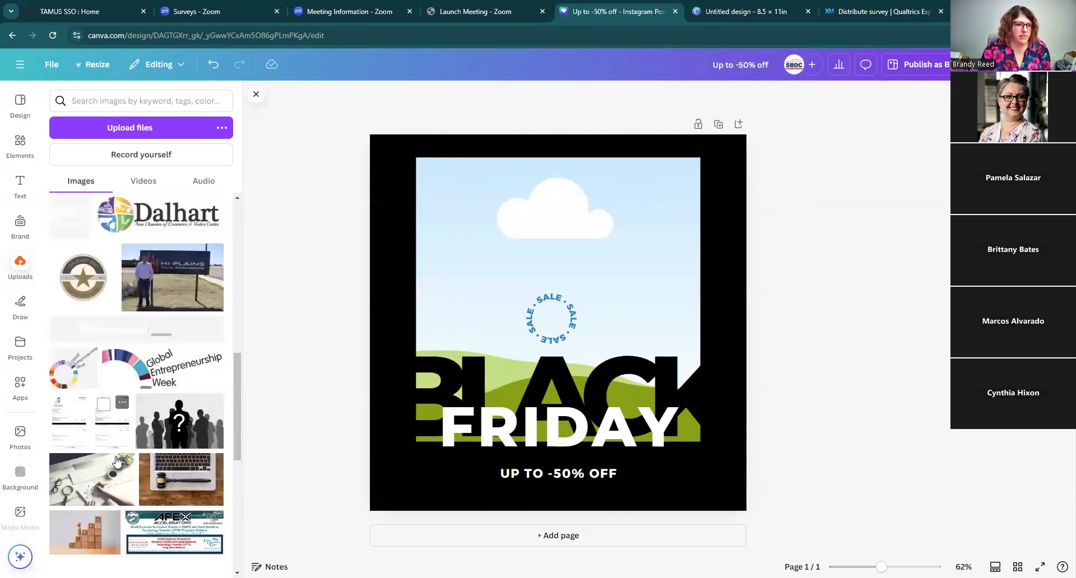
scroll(108, 458, "down", 5)
scroll(108, 458, "up", 9)
left_click(147, 103)
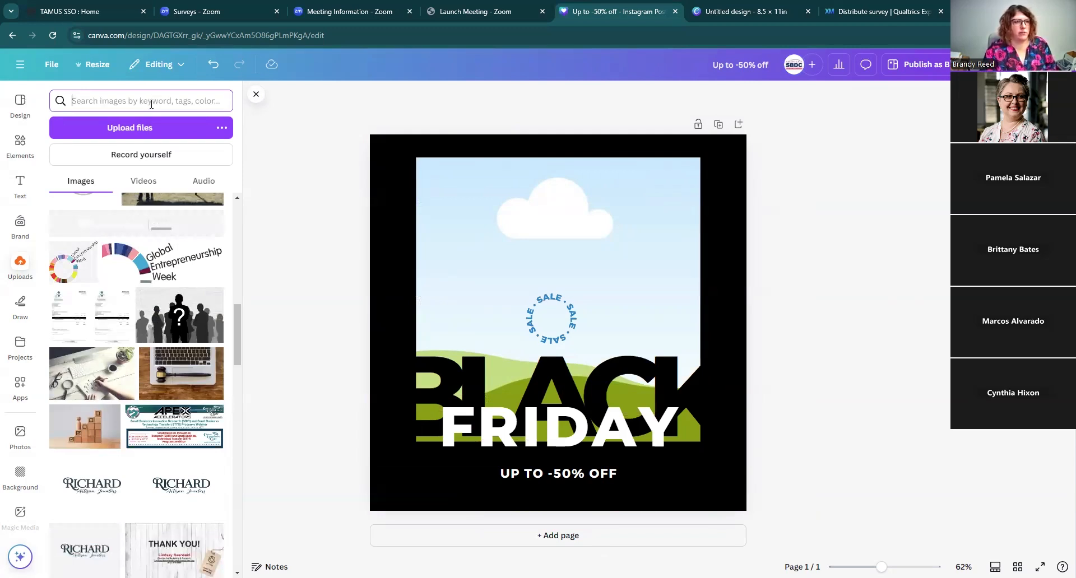
type("holiday")
key("Return")
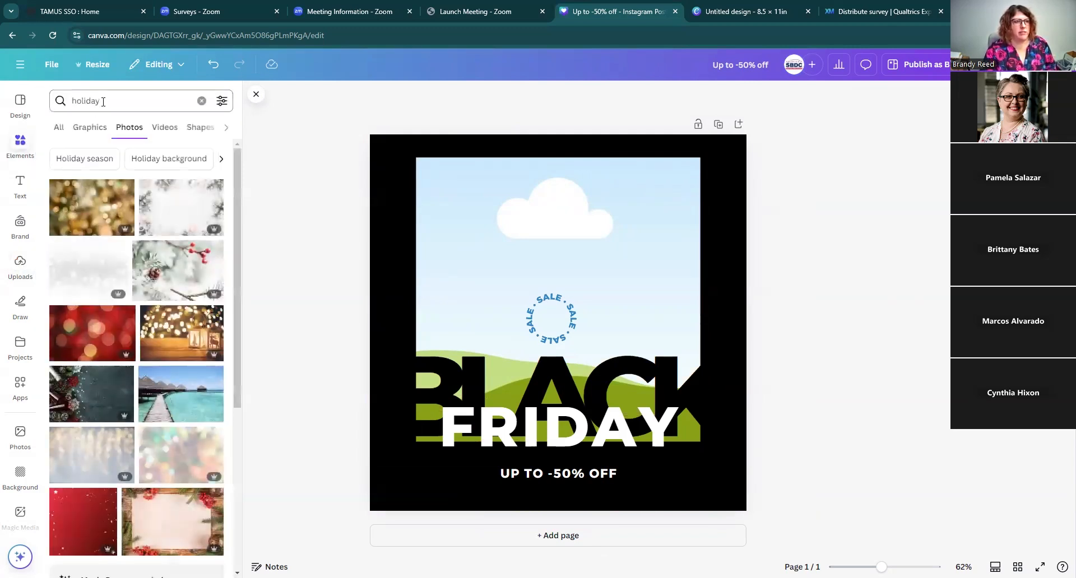
Step: Search photos for retail store and place a store interior photo into the square frame
left_click(201, 101)
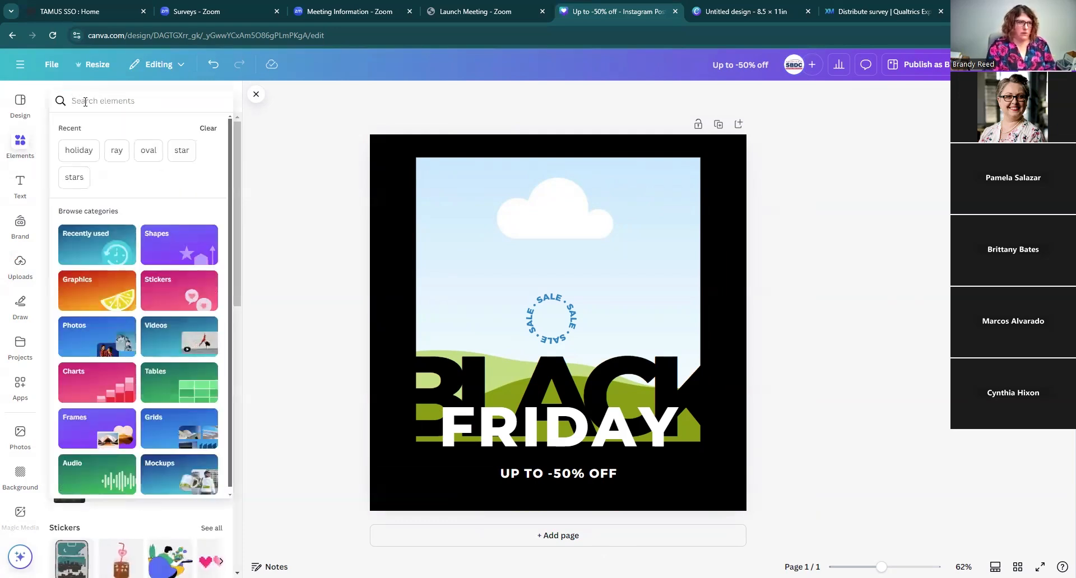
type("retail")
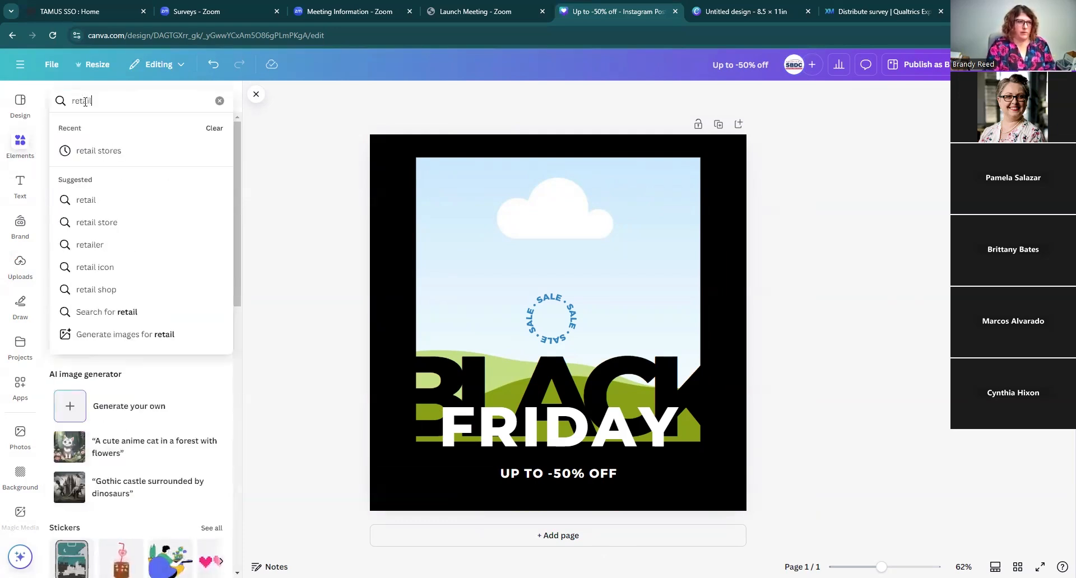
left_click(85, 222)
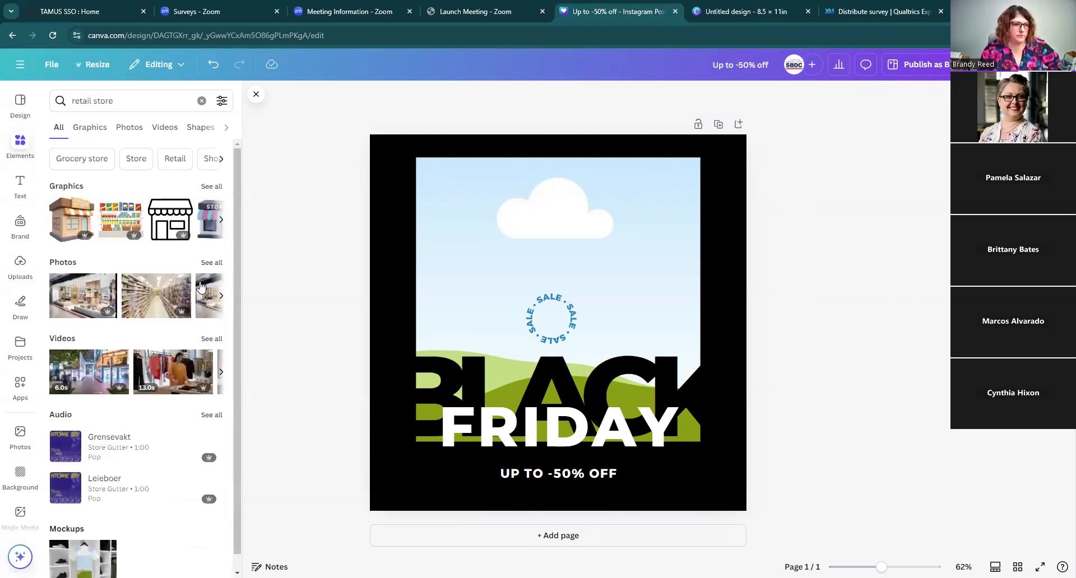
left_click(217, 262)
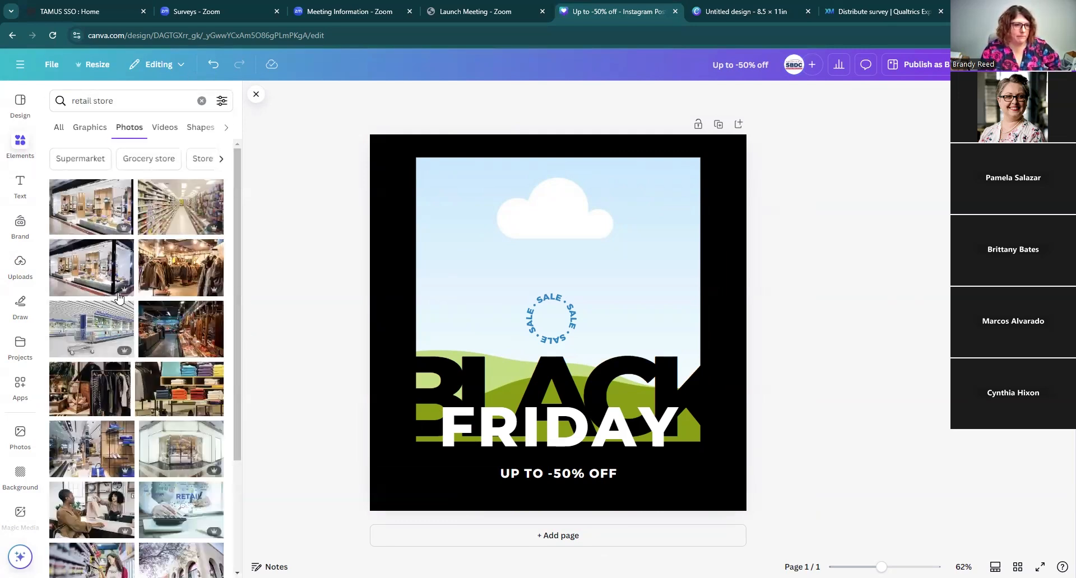
left_click(96, 220)
left_click_drag(555, 439, 565, 271)
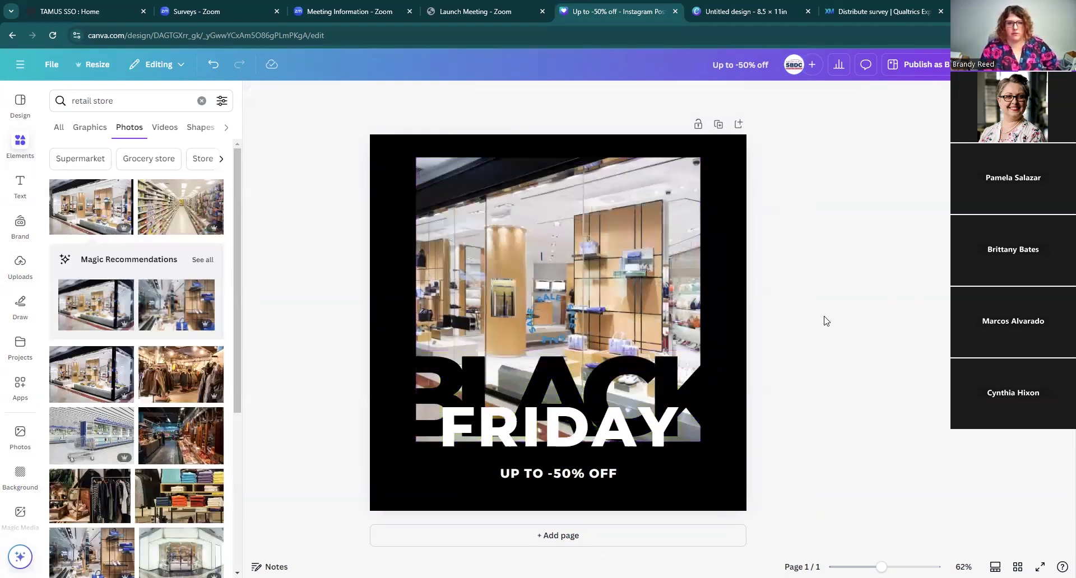
Step: Recolor the circular SALE graphic red and nudge the framed store photo slightly upward
left_click(567, 319)
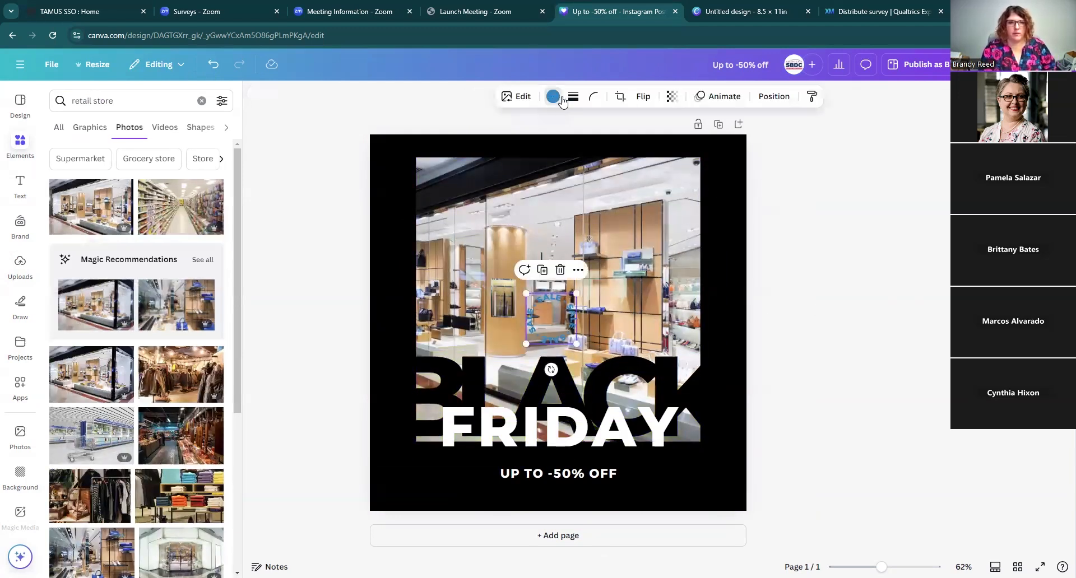
left_click(555, 98)
left_click(62, 489)
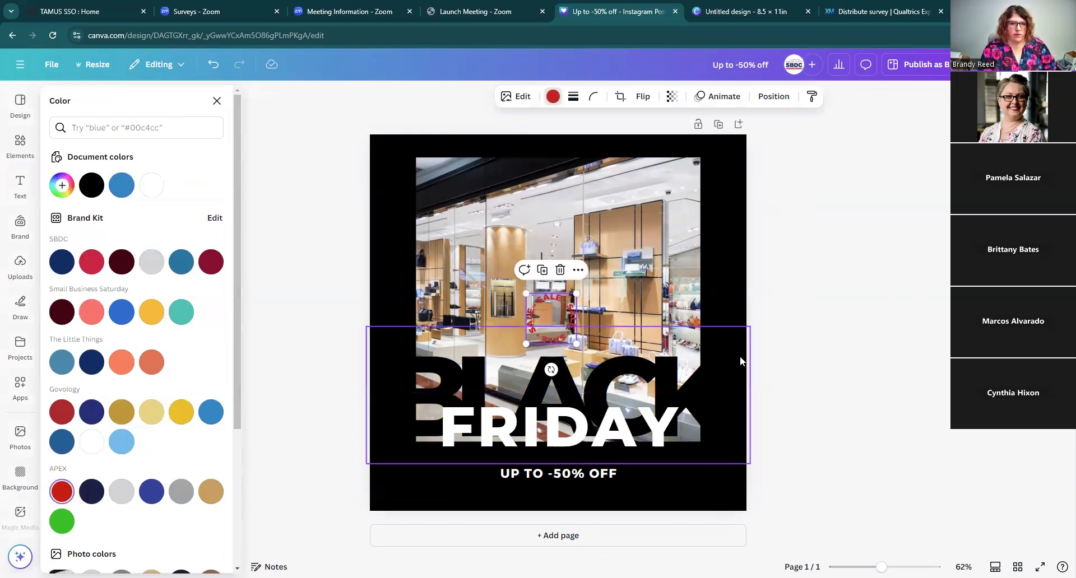
left_click(787, 322)
left_click(787, 322)
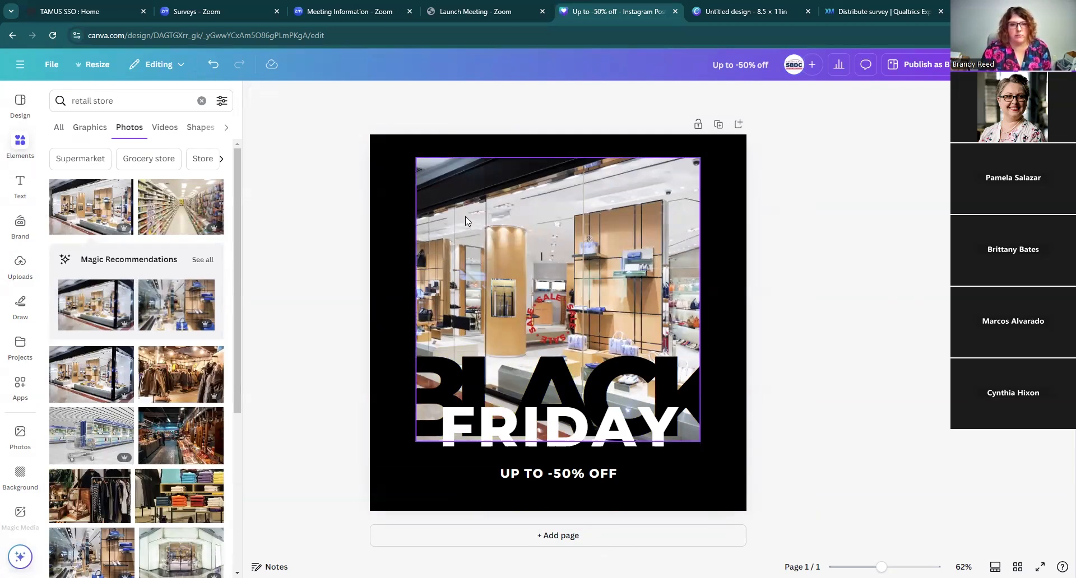
mouse_move(547, 216)
left_mouse_down()
mouse_move(579, 203)
mouse_move(544, 210)
left_mouse_up()
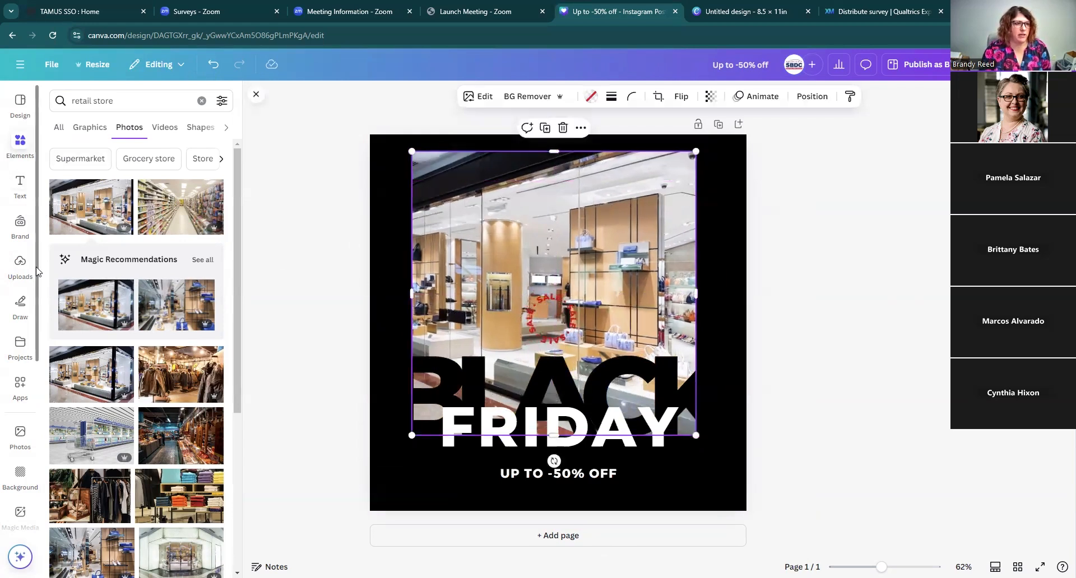
Step: Add a starburst frame from the basic shapes, resize it to about 328 px and place it at the lower left
left_click(20, 148)
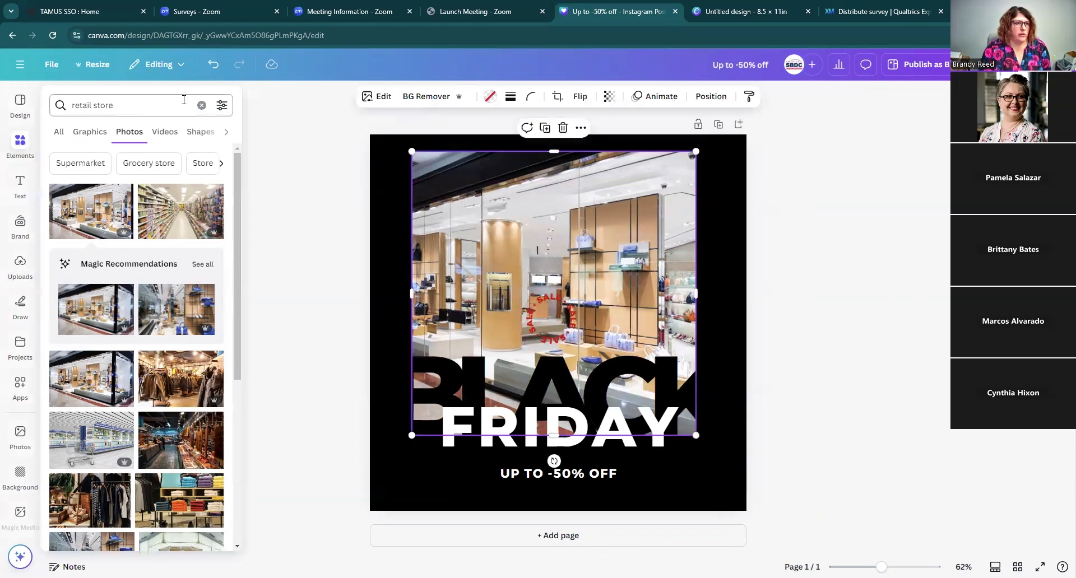
left_click(200, 106)
left_click(108, 104)
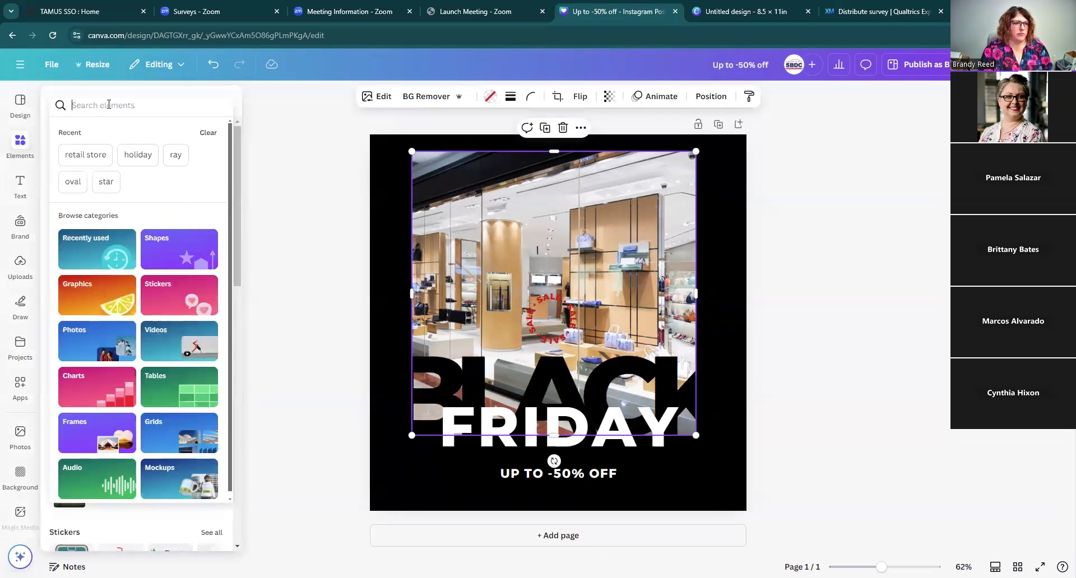
left_click(98, 431)
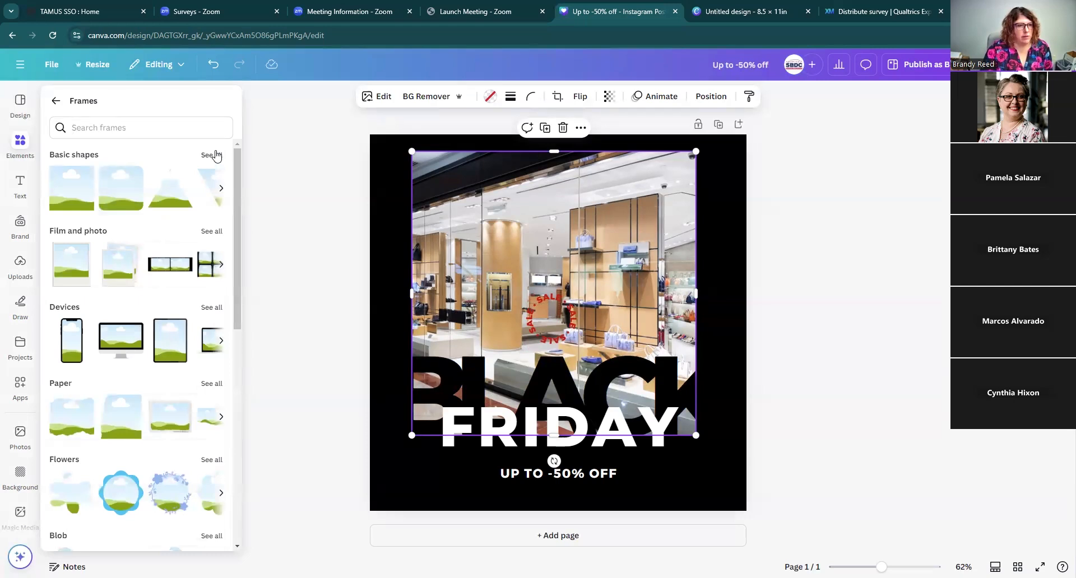
left_click(221, 189)
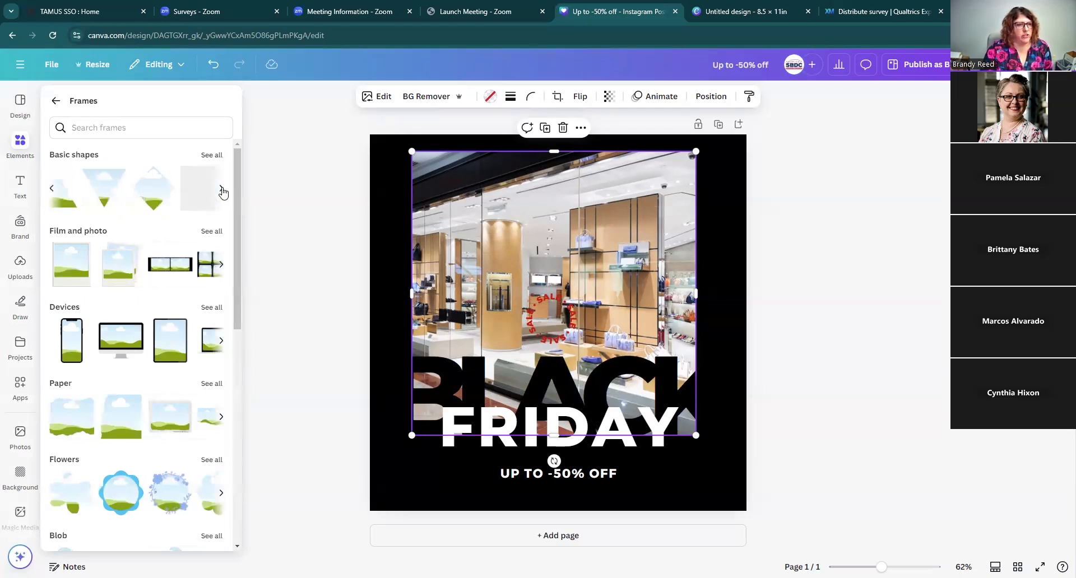
left_click(222, 191)
left_click(223, 191)
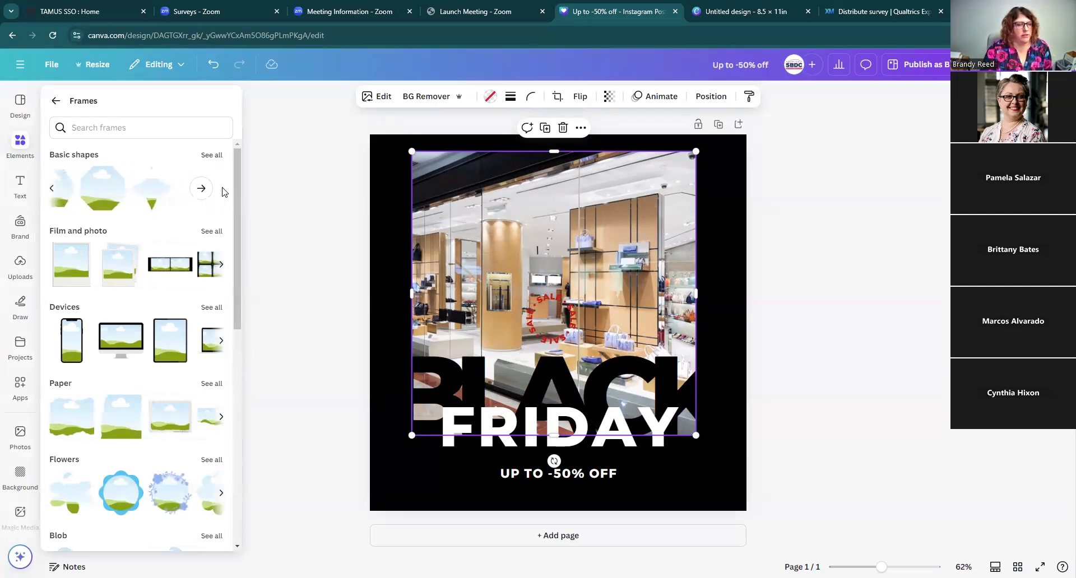
left_click(212, 158)
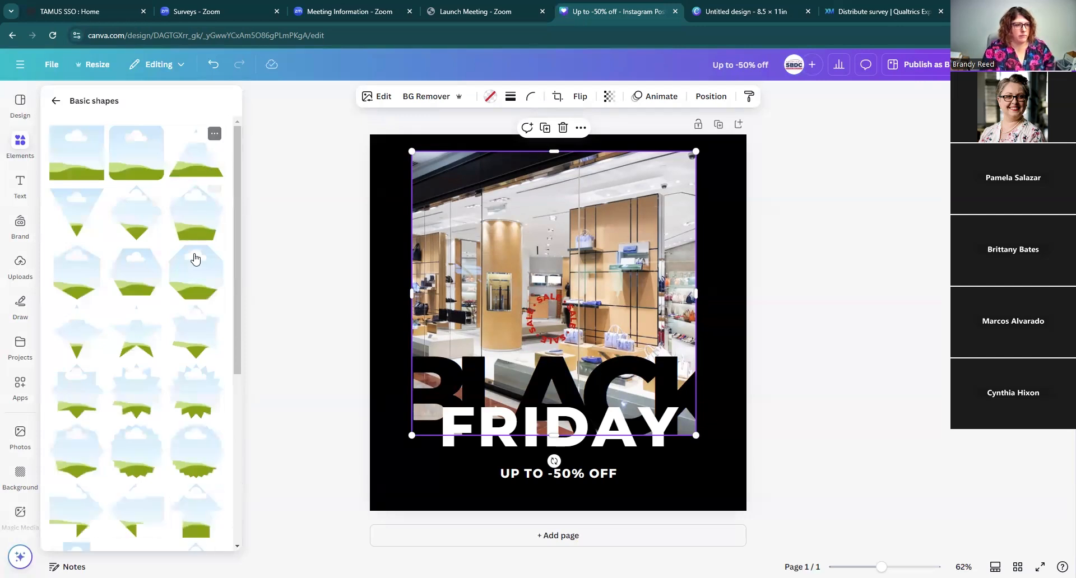
scroll(170, 367, "down", 3)
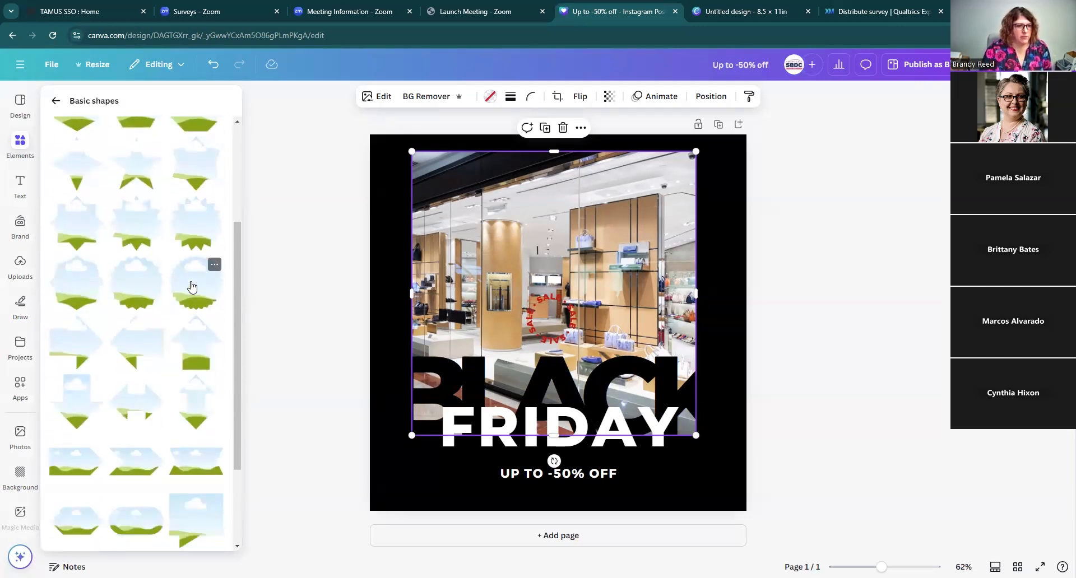
left_click(192, 287)
left_click_drag(653, 227, 577, 304)
left_click_drag(530, 355, 443, 350)
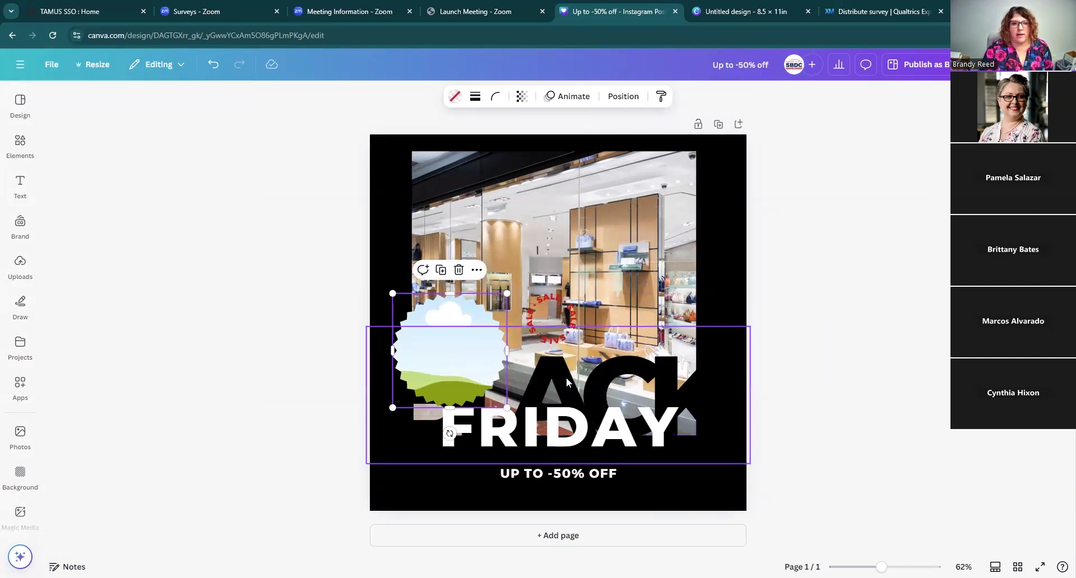
right_click(447, 338)
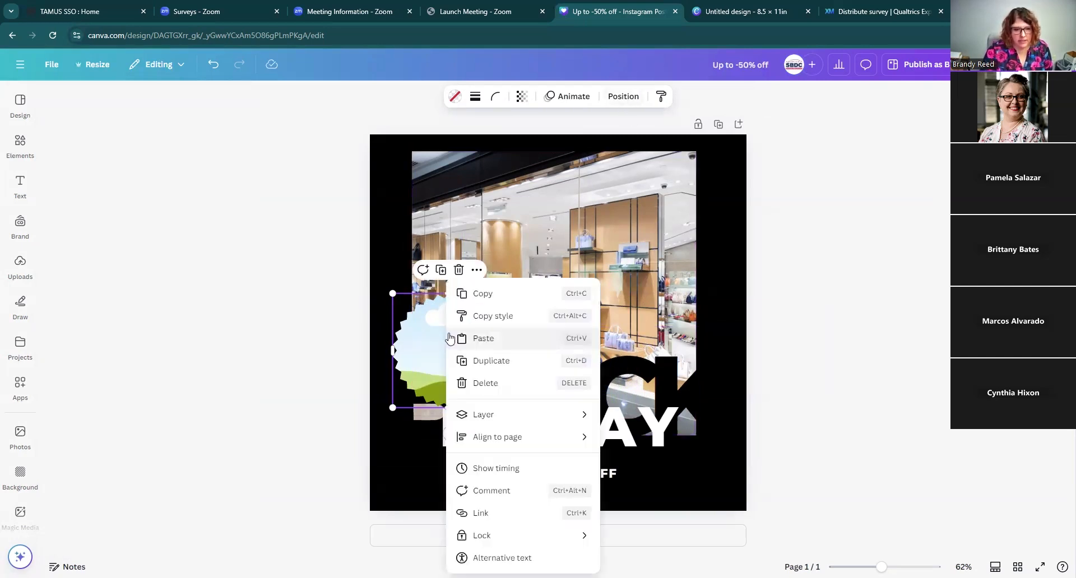
mouse_move(482, 421)
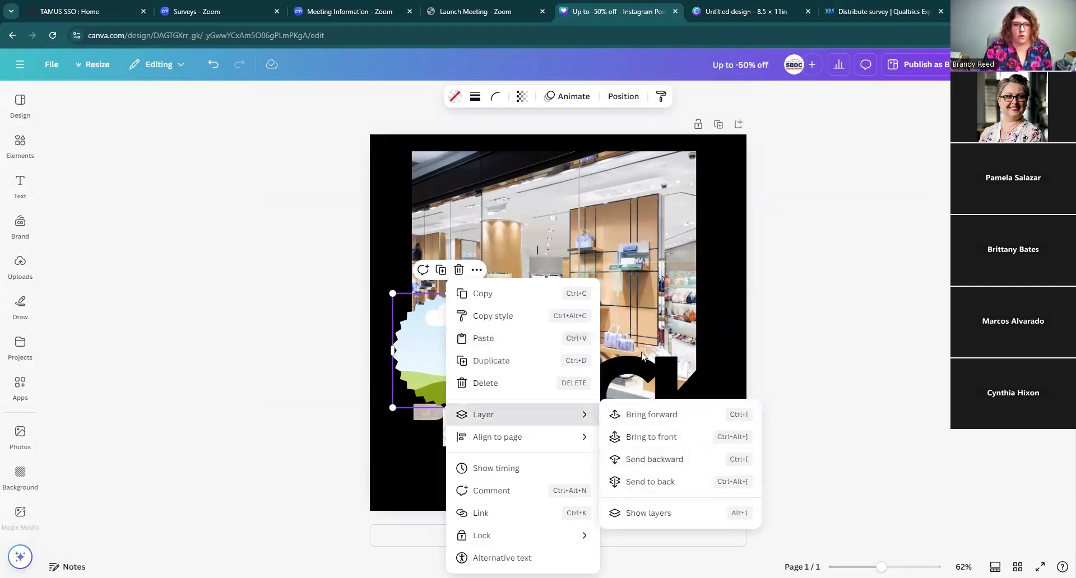
left_click(418, 338)
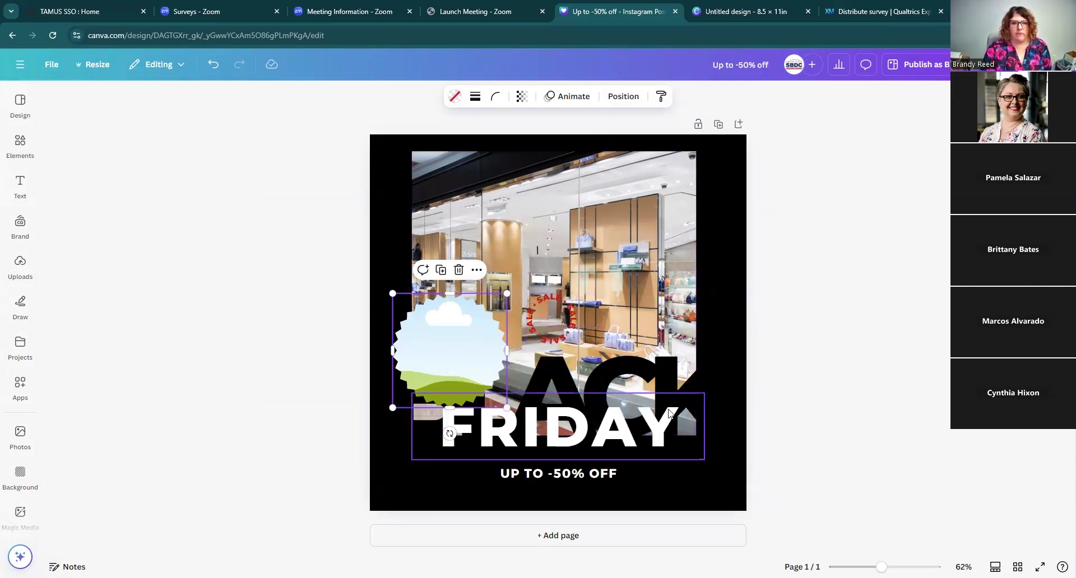
left_click(673, 384)
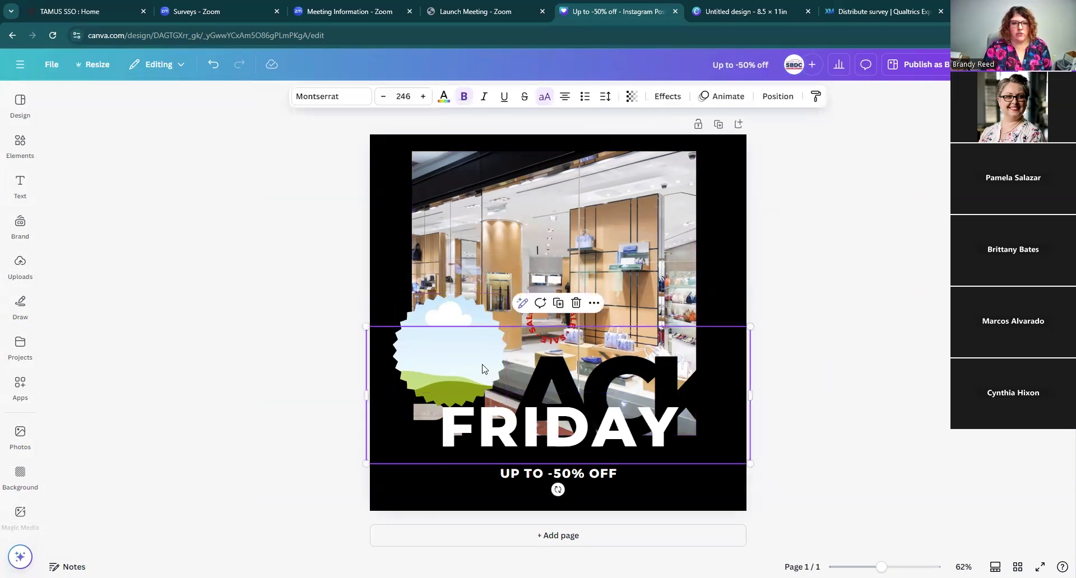
left_click(441, 317)
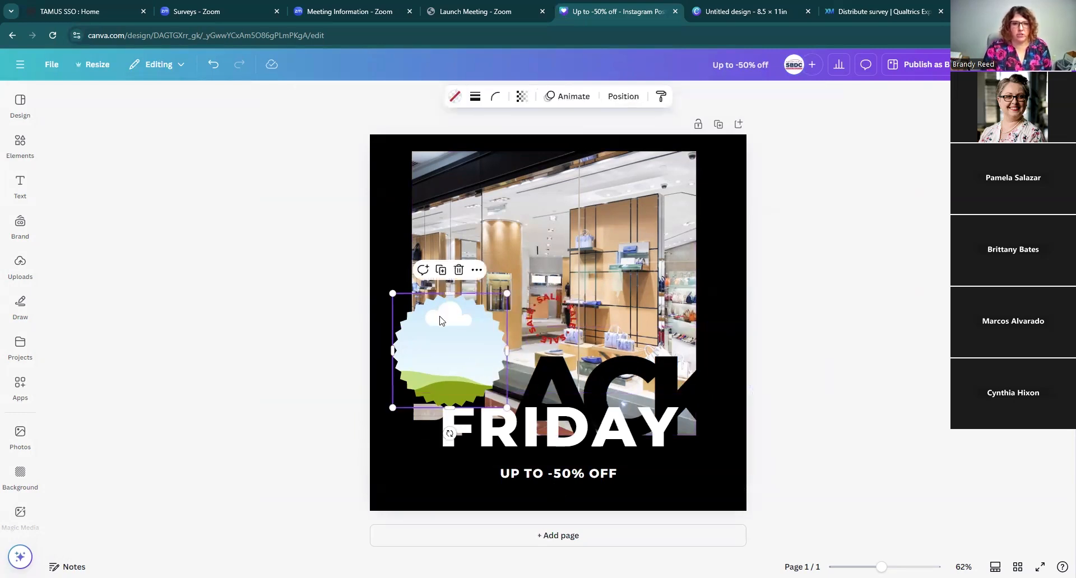
Step: Try sending the starburst frame backward and to the back, then bring it to the front
left_click(623, 97)
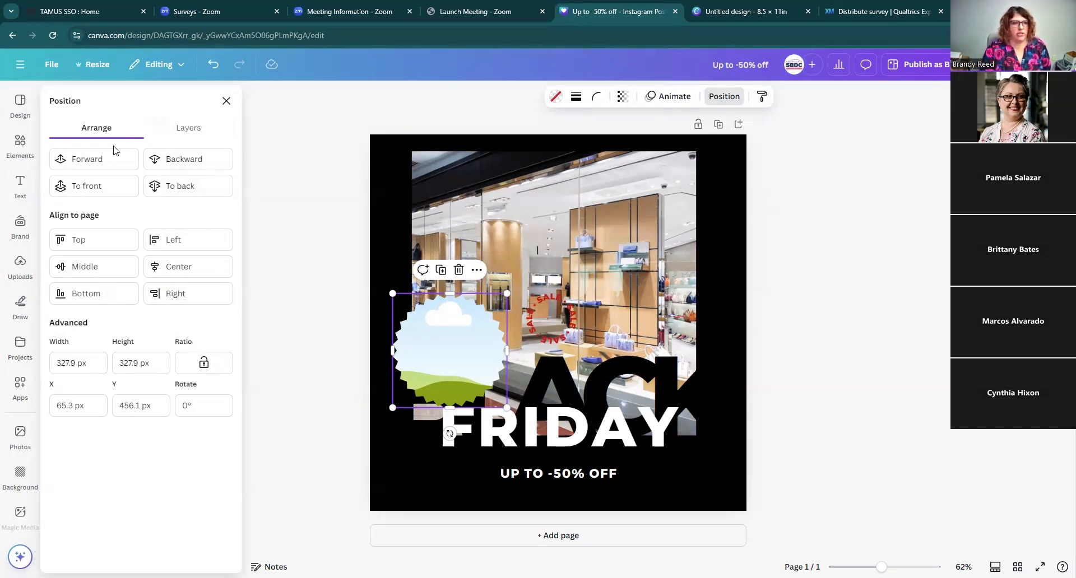
left_click(175, 163)
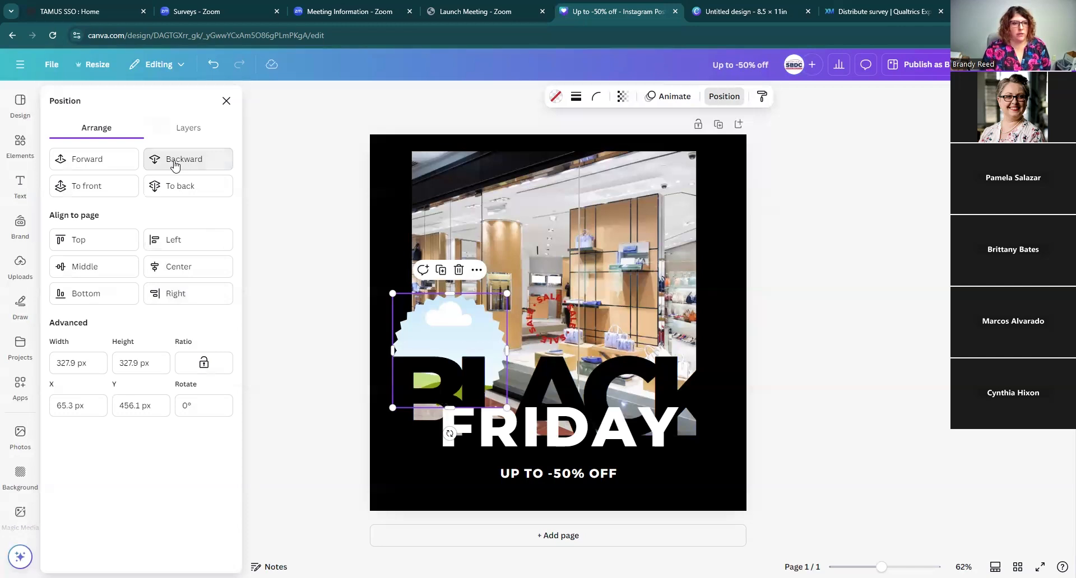
left_click(175, 186)
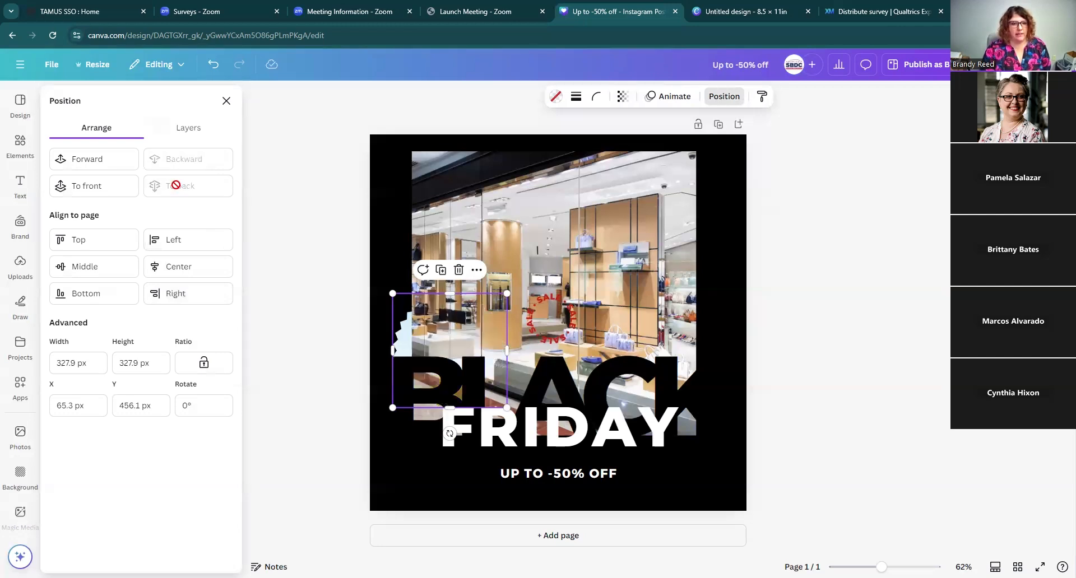
left_click(104, 186)
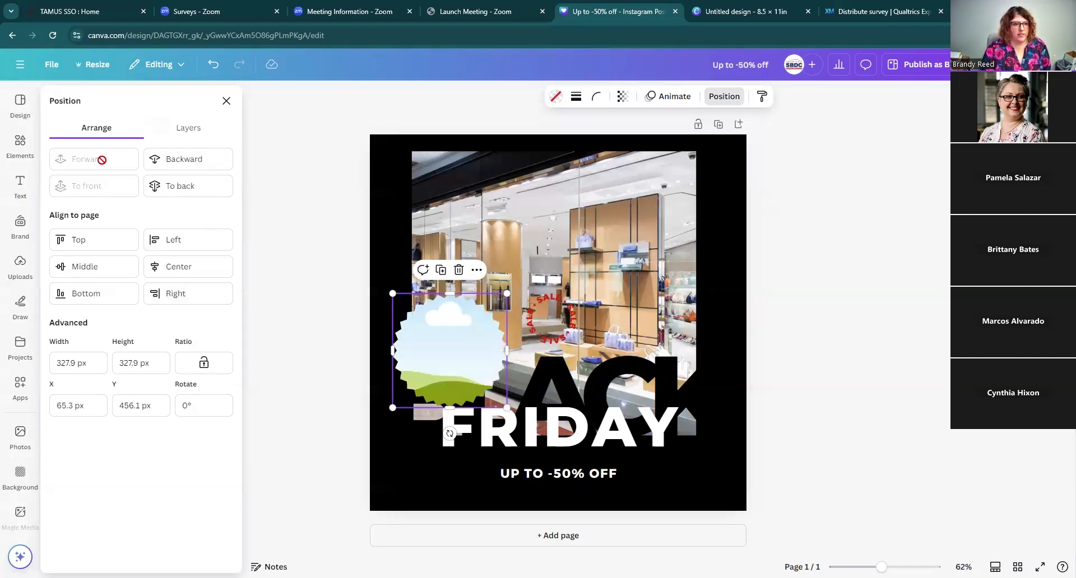
Step: Send the starburst frame backward and align it to the page's middle right edge
left_click(192, 161)
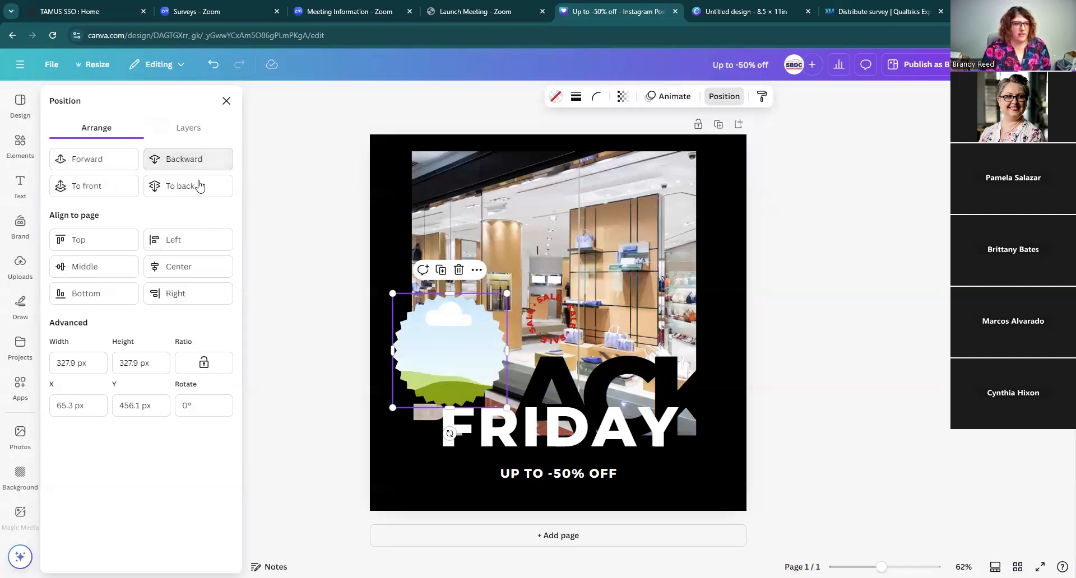
left_click(88, 241)
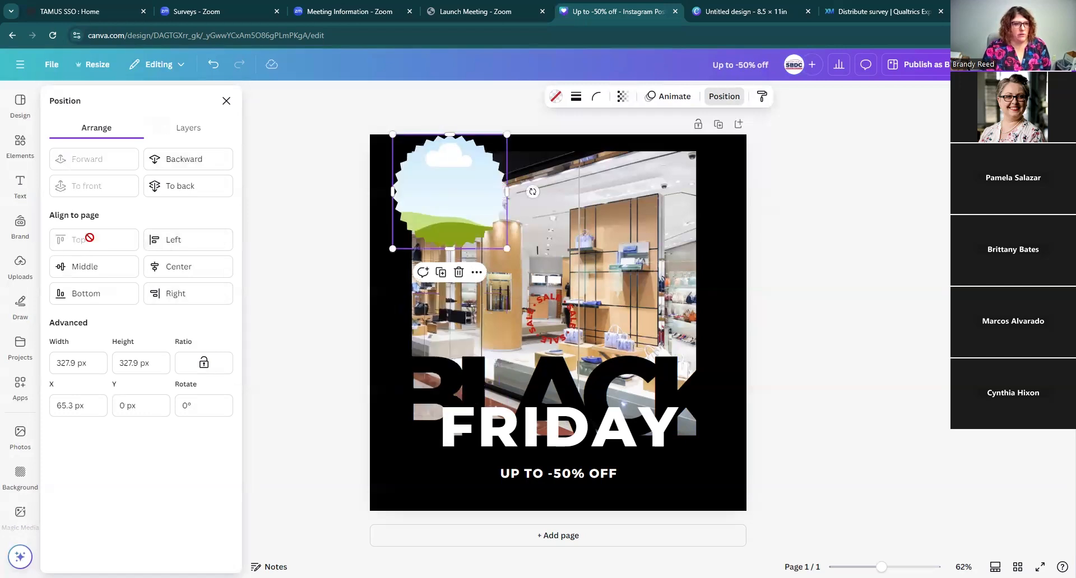
left_click(186, 268)
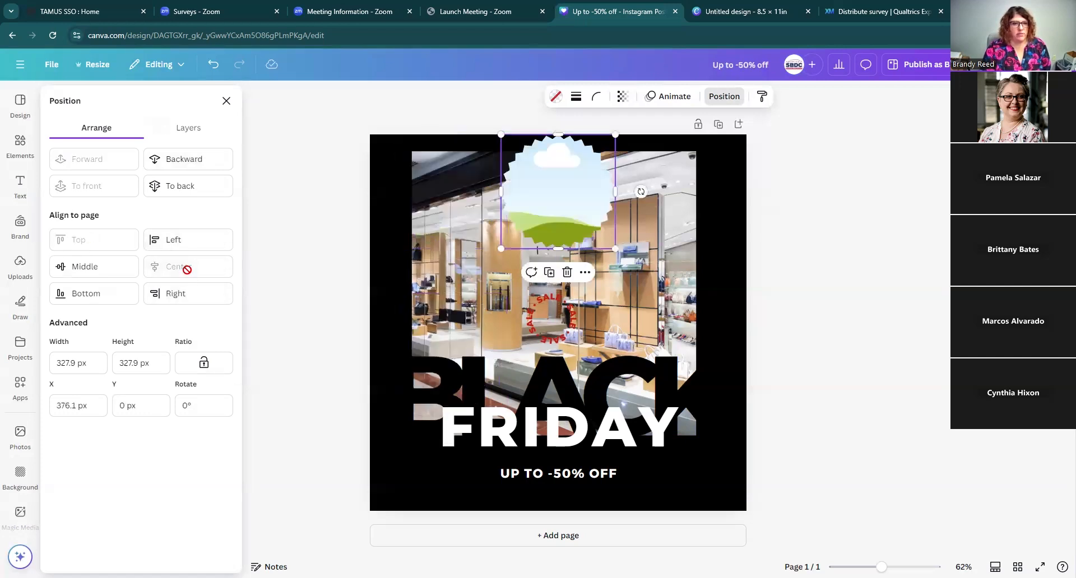
left_click(105, 268)
left_click(183, 295)
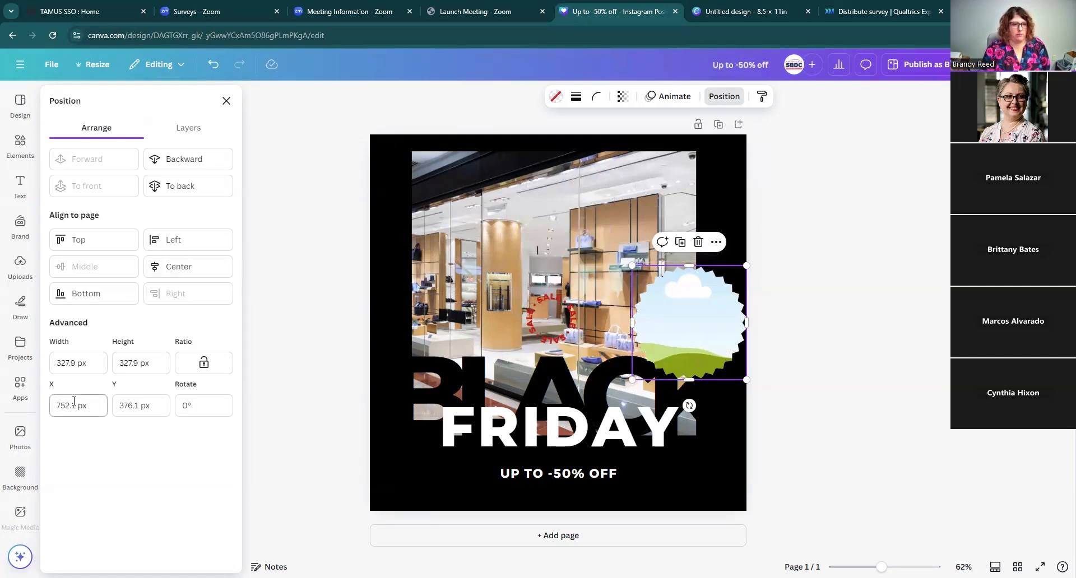
Step: Nudge the starburst frame slightly to the left
left_click(193, 402)
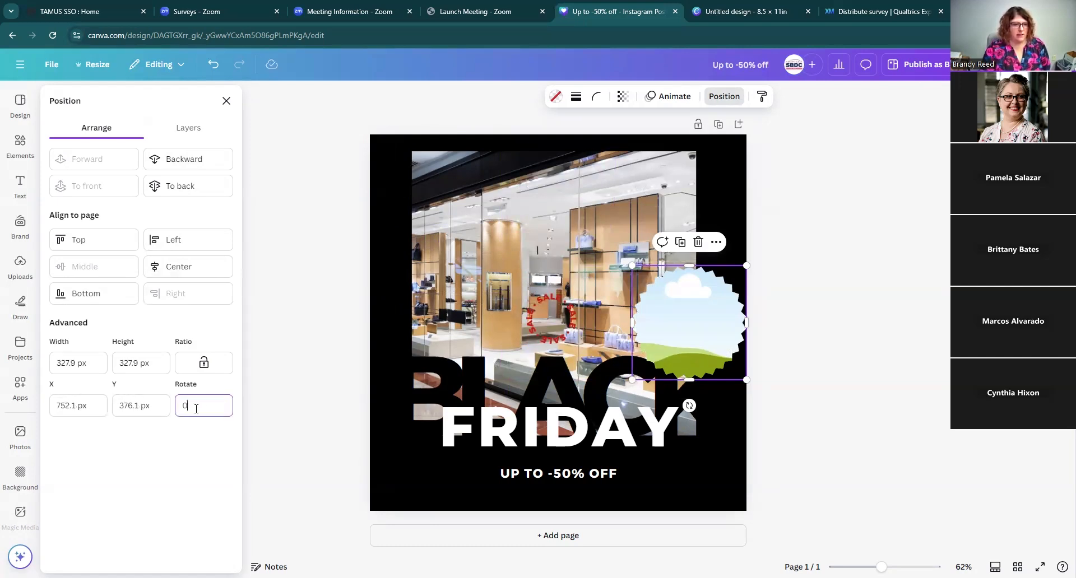
key("Escape")
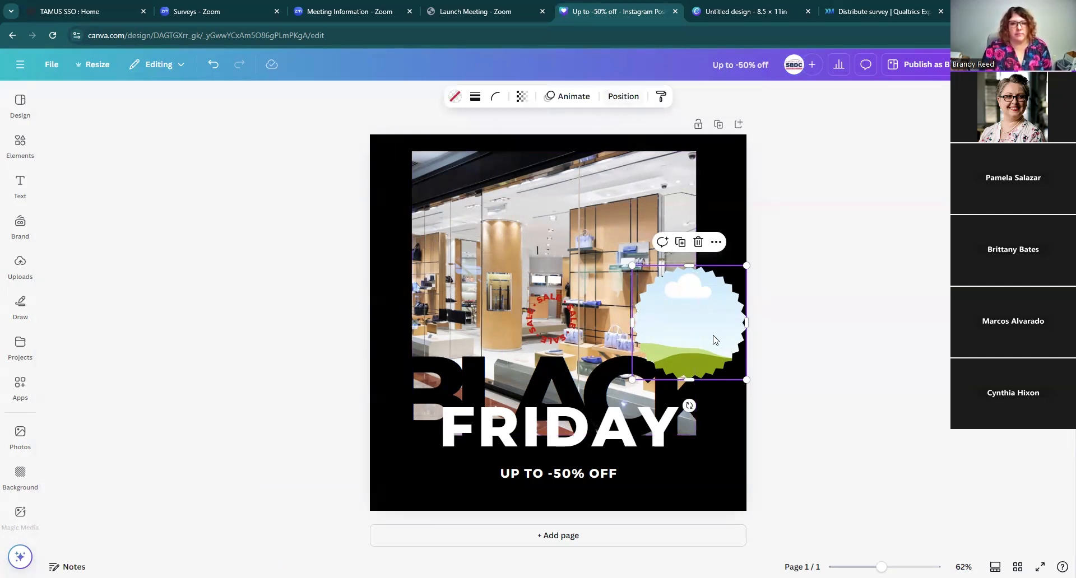
left_click_drag(690, 321, 666, 317)
Step: Move the starburst frame's layer below the BLACK text layer
left_click(623, 96)
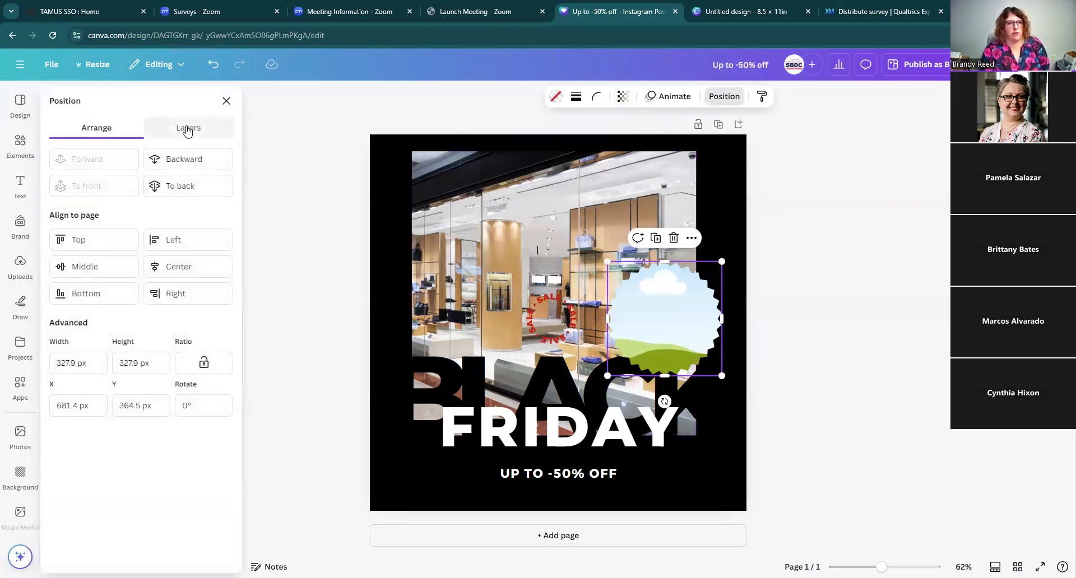
left_click(187, 129)
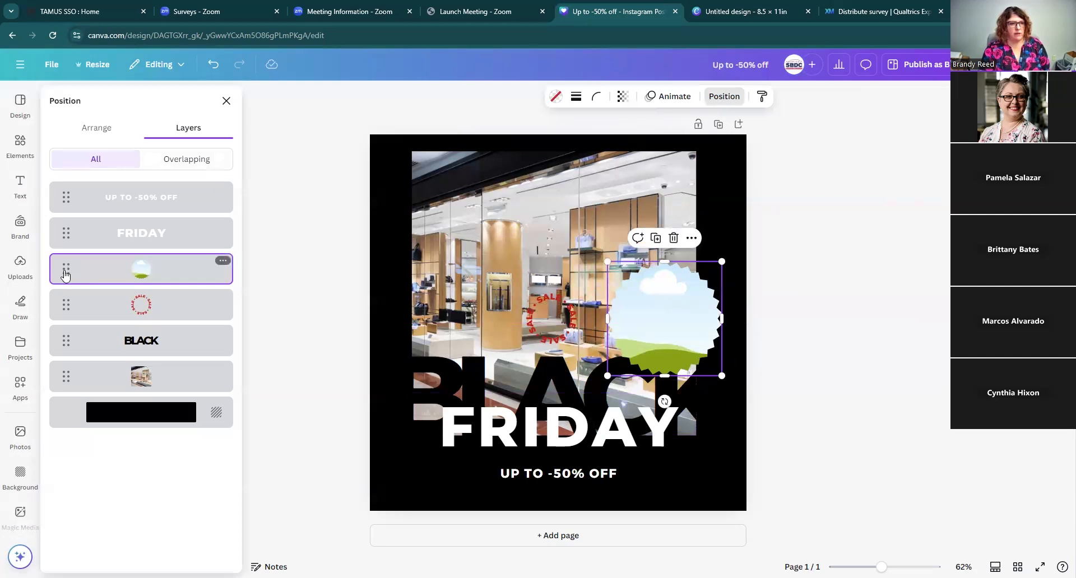
left_click_drag(65, 272, 60, 362)
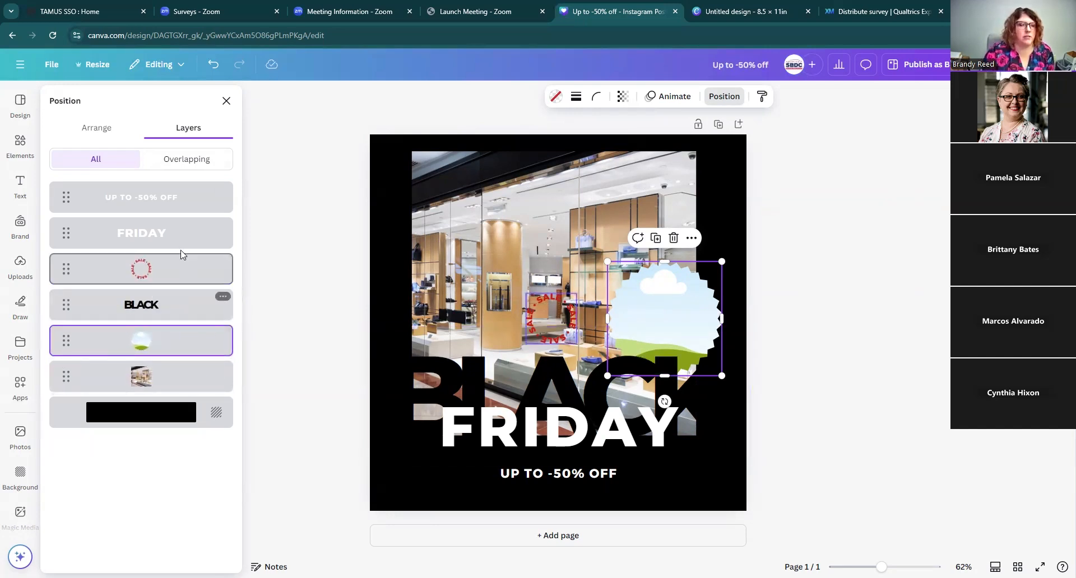
left_click(103, 128)
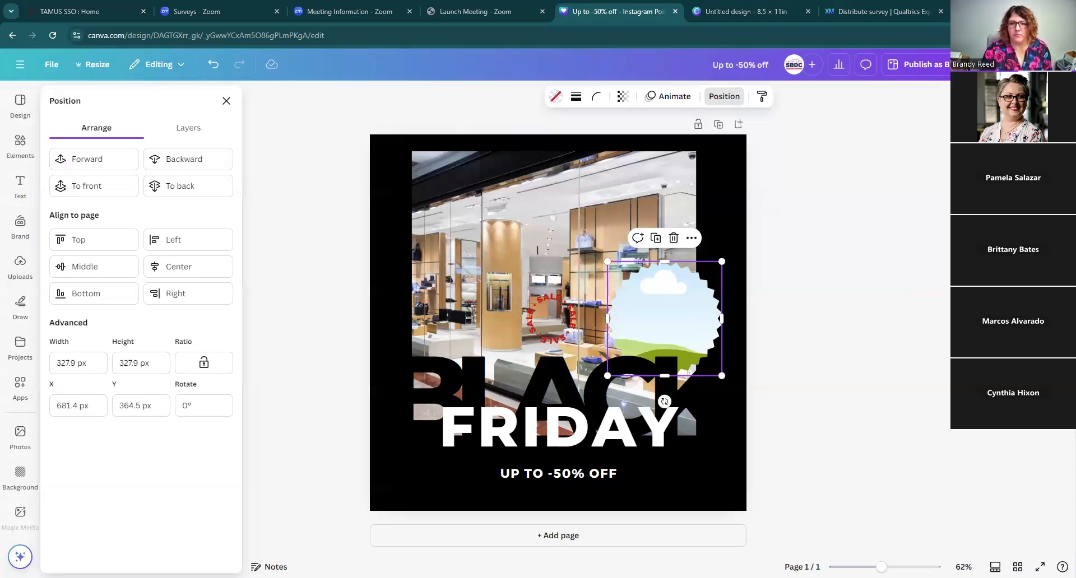
left_click(861, 231)
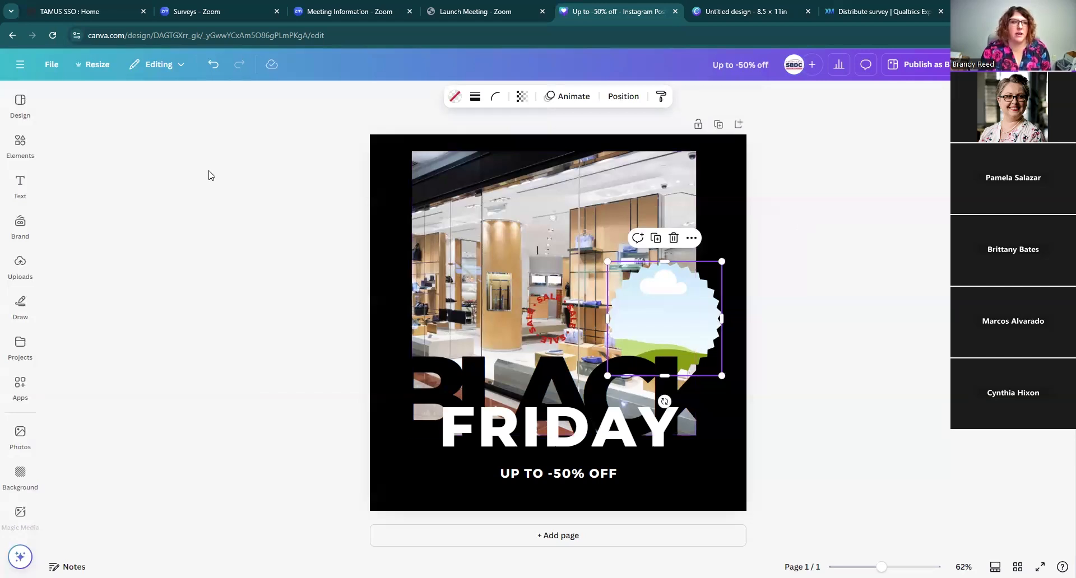
Step: Search the elements library for kangaroo
left_click(20, 145)
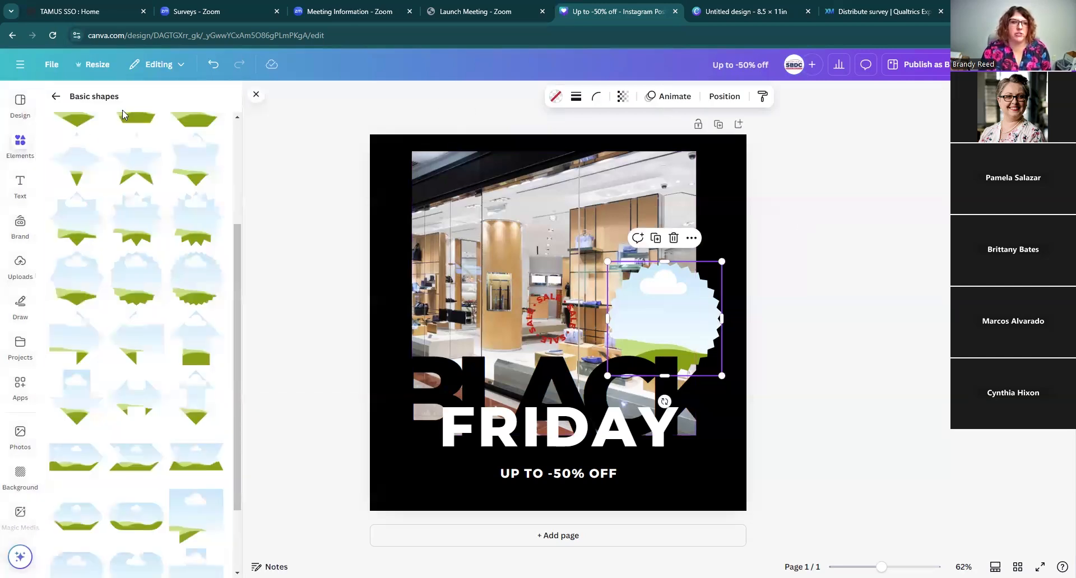
left_click(56, 98)
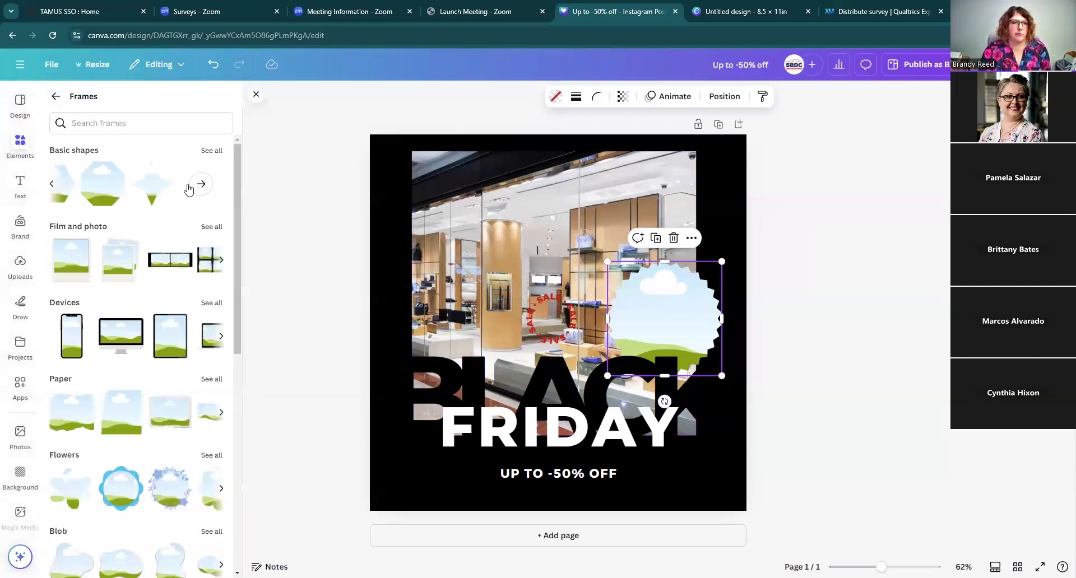
left_click(53, 96)
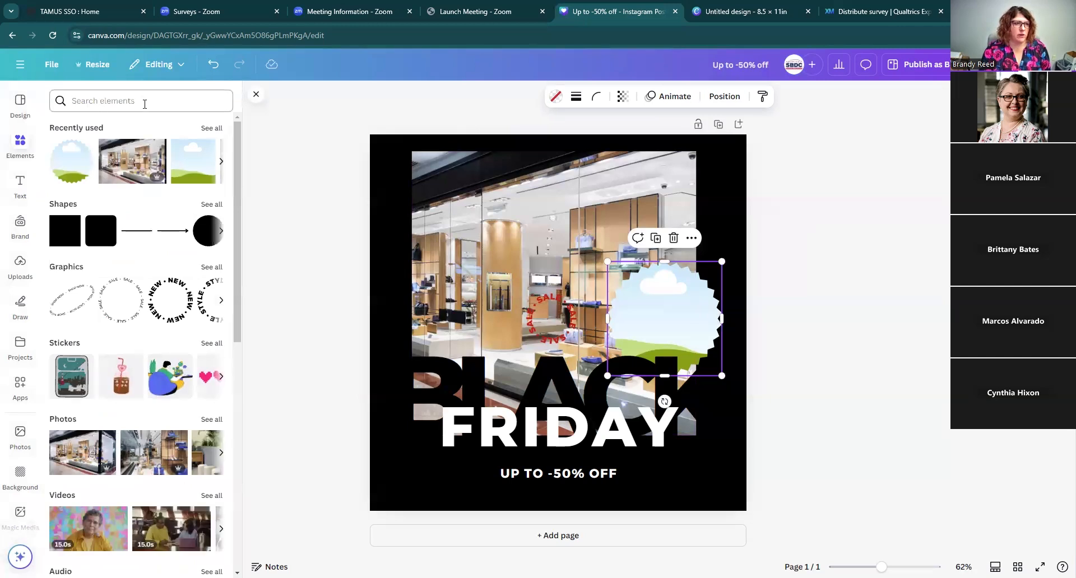
left_click(102, 101)
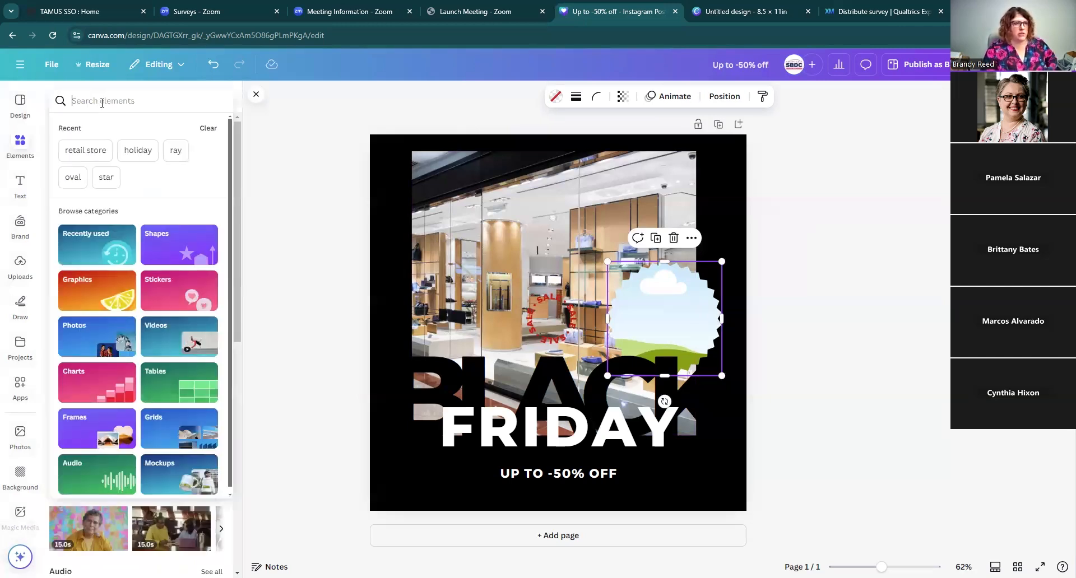
type("kang")
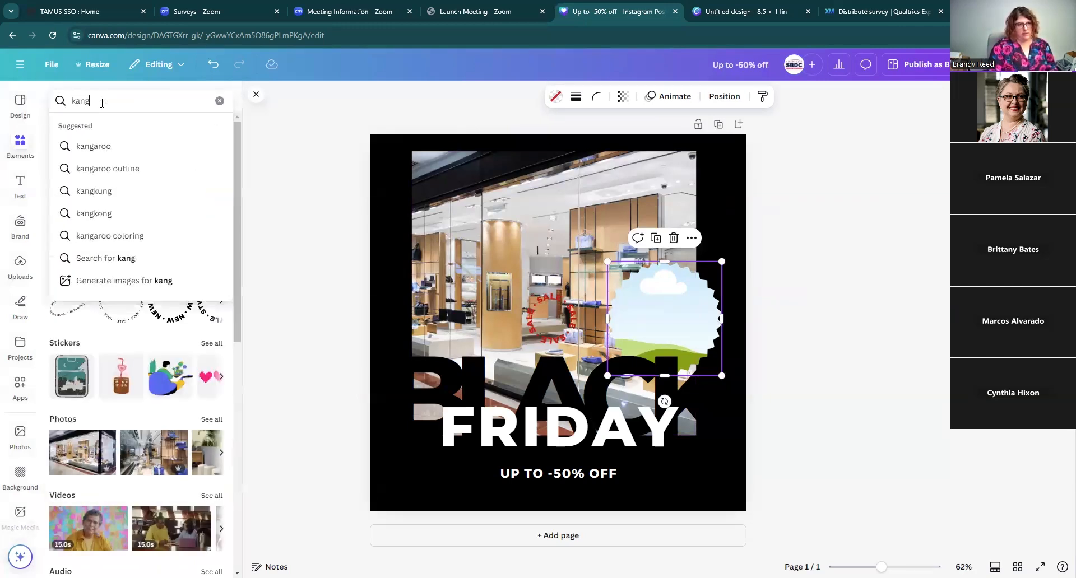
type("aroo")
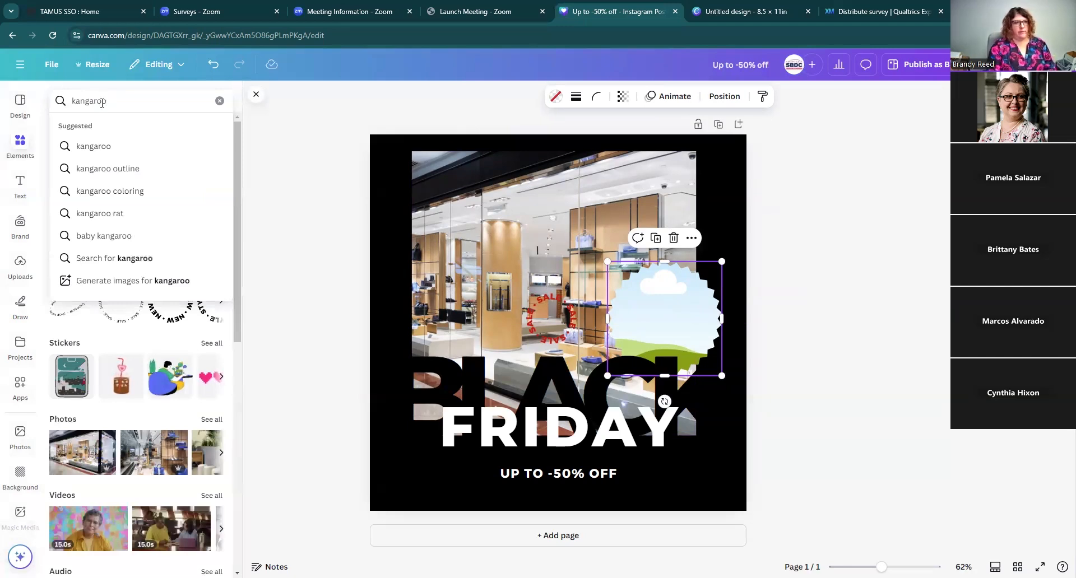
key("Return")
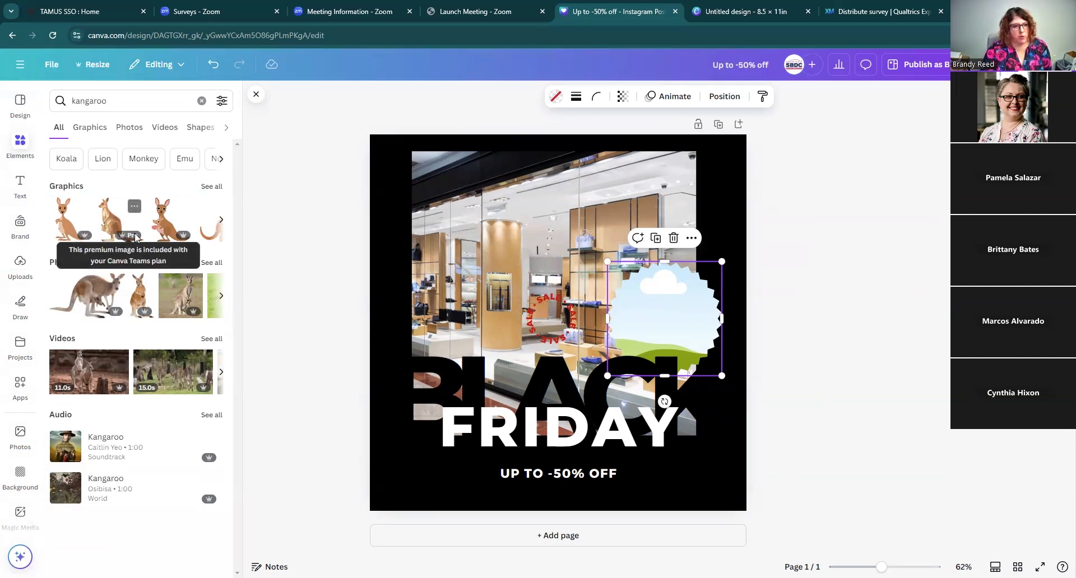
Step: Add a cartoon kangaroo graphic to the design, then delete it
left_click(220, 220)
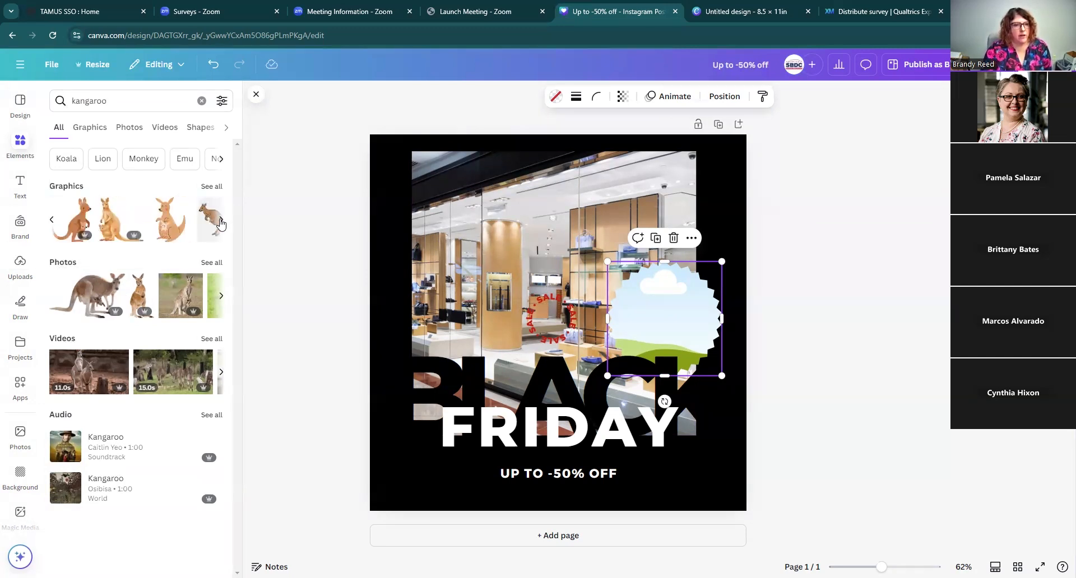
left_click(52, 222)
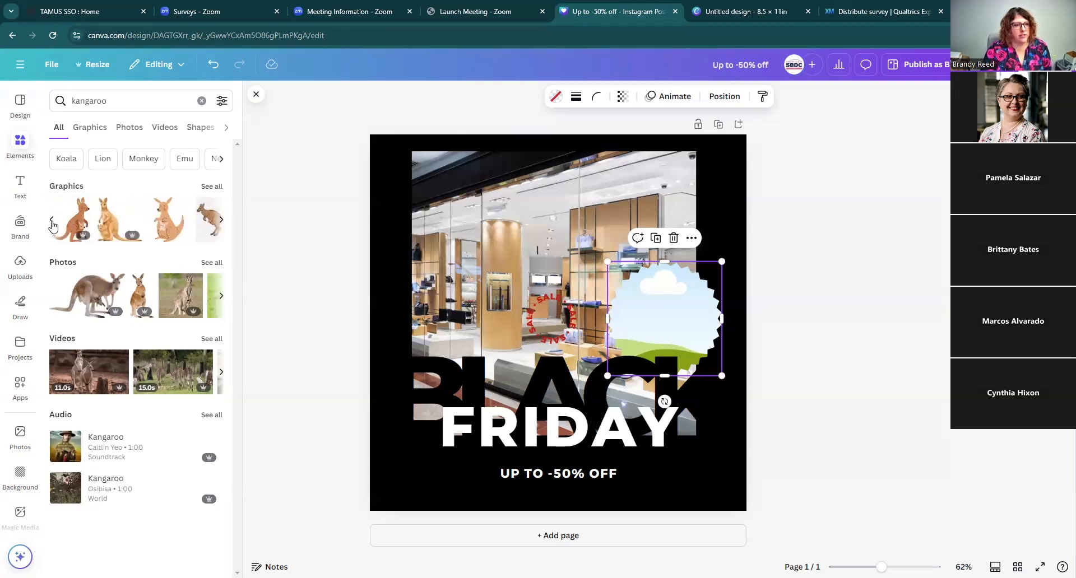
left_click(171, 240)
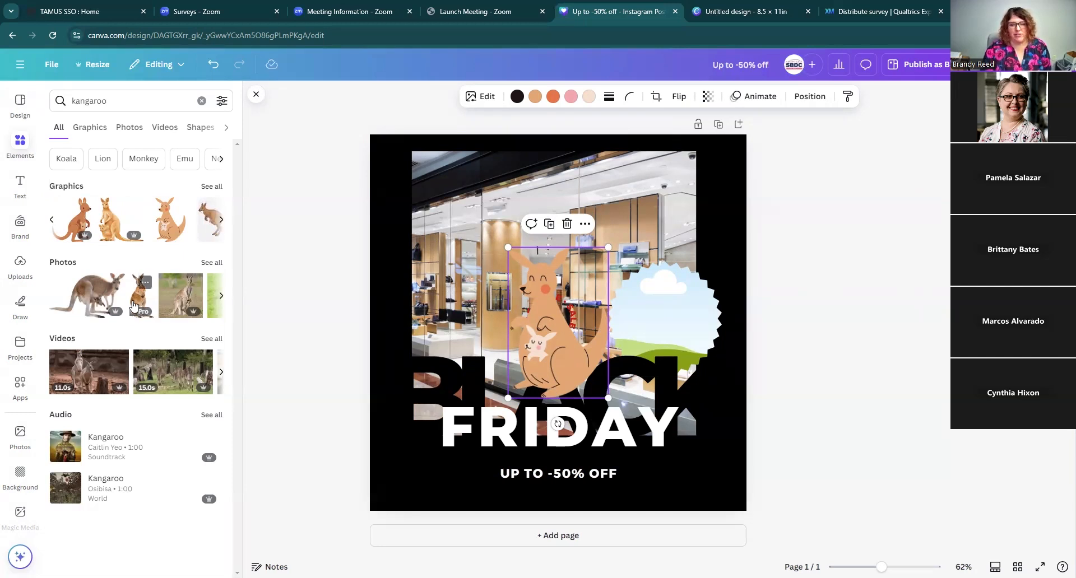
left_click(567, 224)
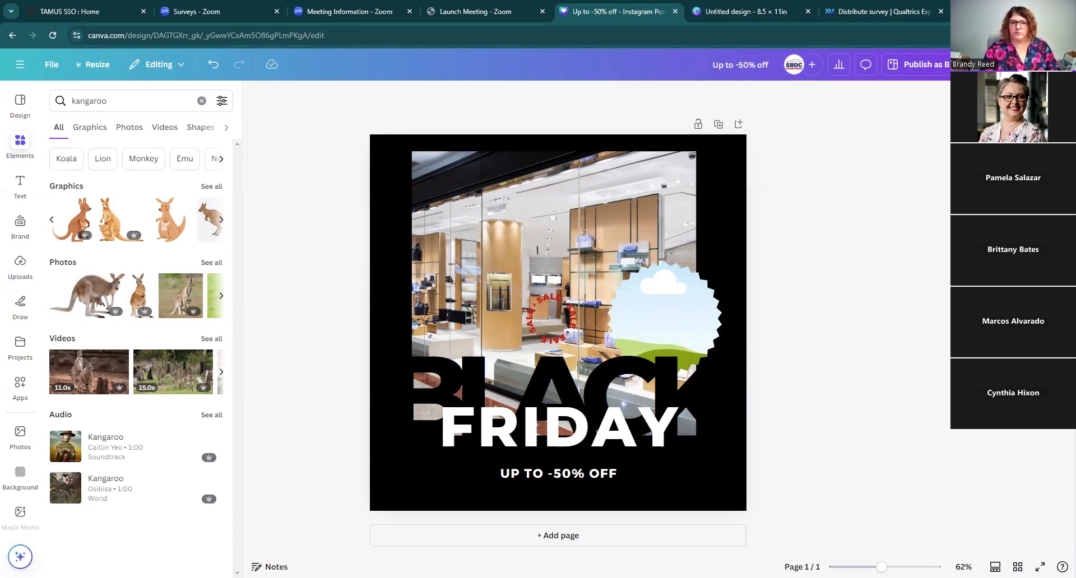
Step: Enlarge the starburst frame to about 408 × 392 px and shift it slightly down
left_click(670, 301)
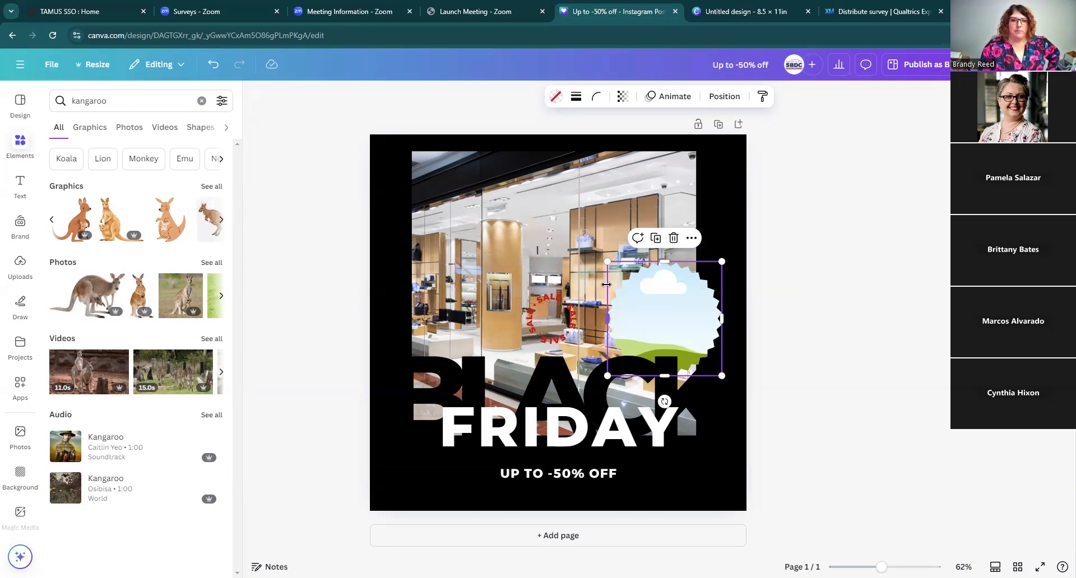
left_click_drag(607, 262, 581, 247)
left_click_drag(681, 316, 686, 327)
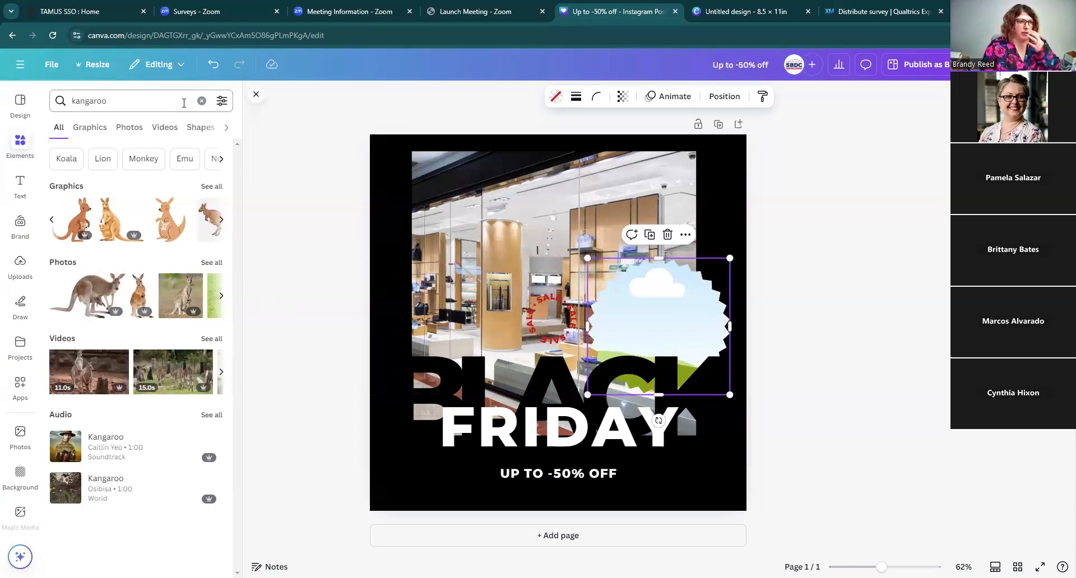
Step: Search the elements library for purses
left_click(139, 103)
left_click_drag(72, 103, 184, 111)
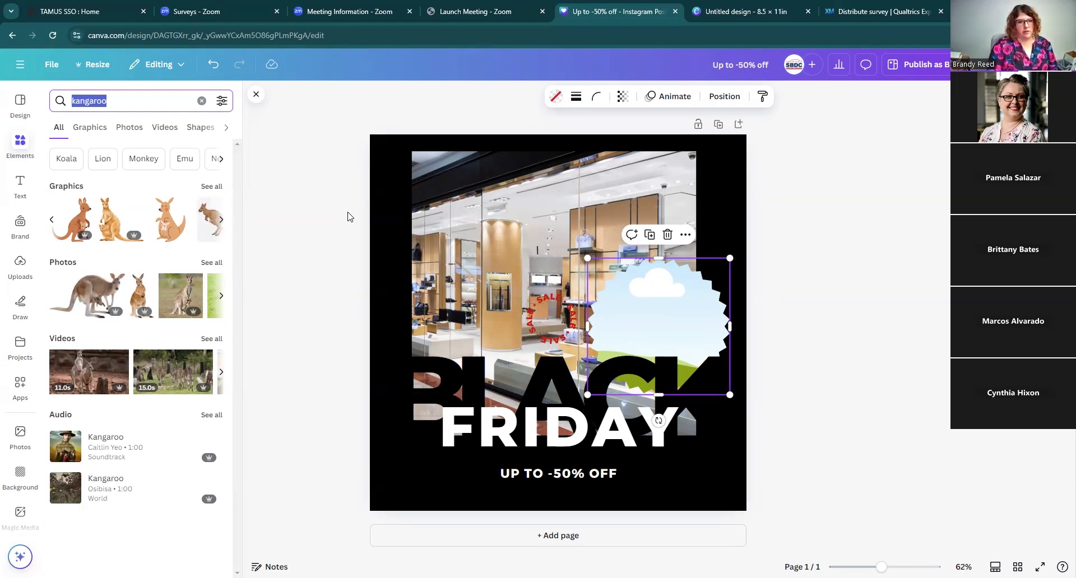
type("purses")
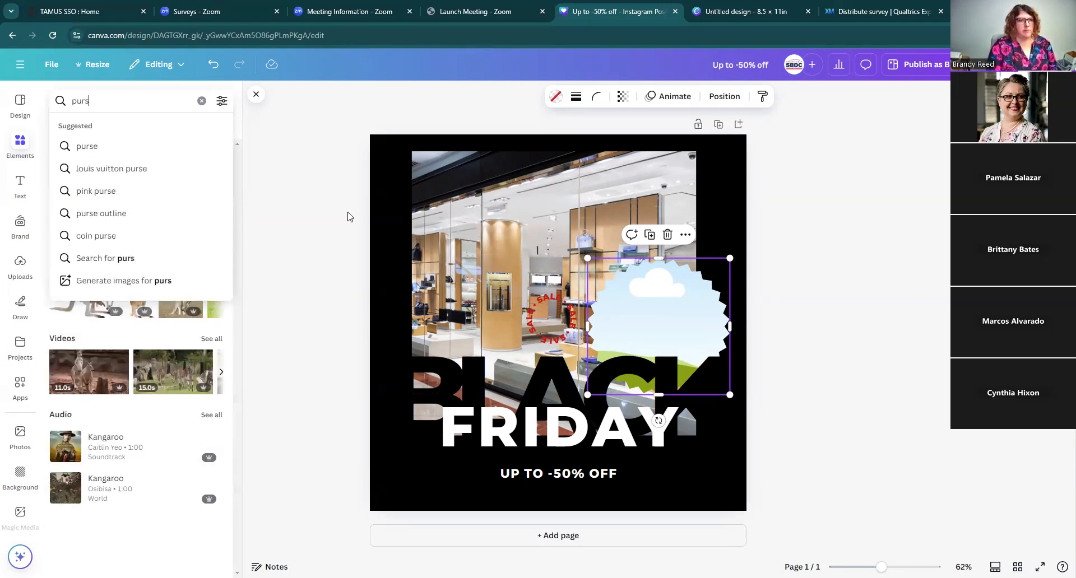
key("Return")
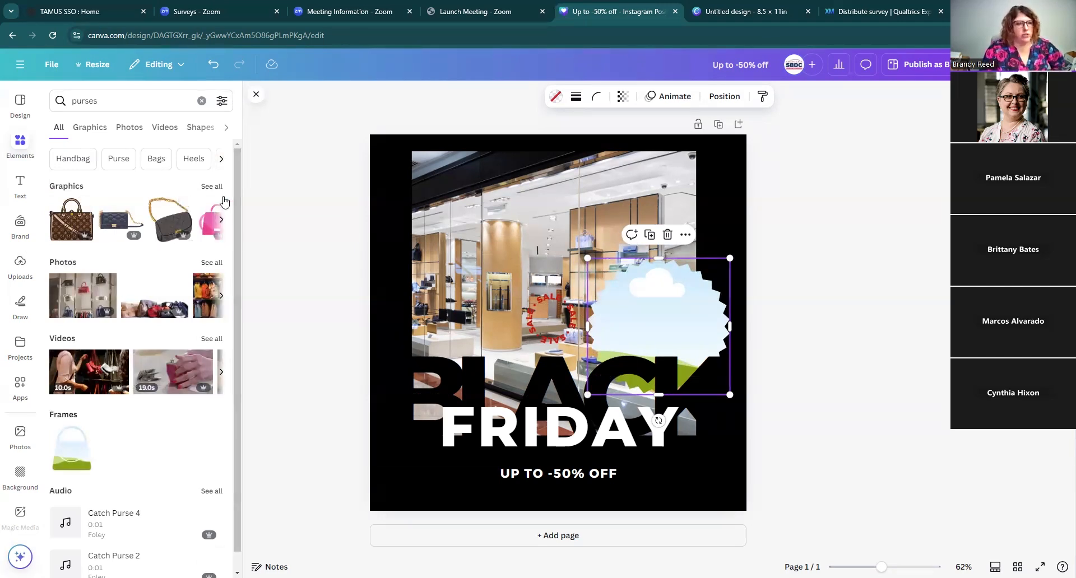
Step: Add a brown monogram handbag graphic and move the starburst frame up beside it
left_click(63, 227)
left_click_drag(546, 344, 525, 274)
left_click_drag(697, 316, 684, 242)
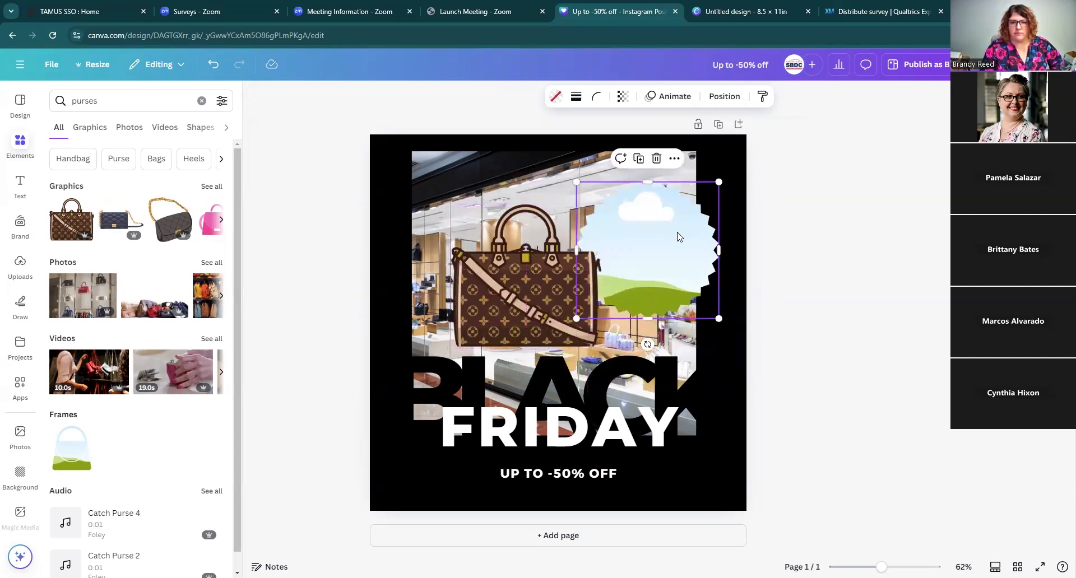
Step: Bring the starburst frame and then the handbag graphic to the front
left_click(725, 97)
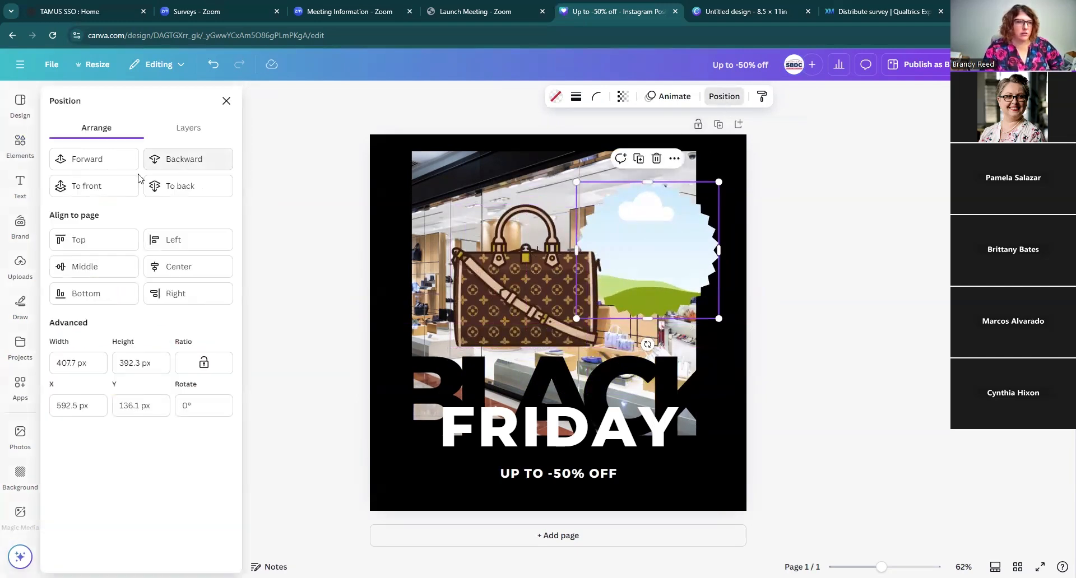
left_click(100, 186)
left_click(498, 283)
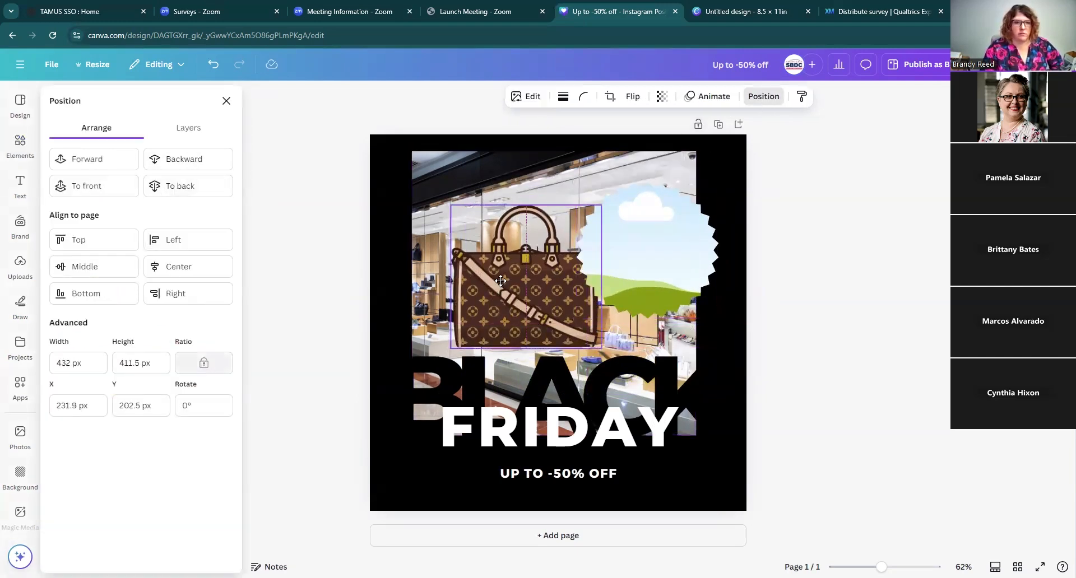
left_click(107, 187)
Step: Drag the handbag graphic over the frame, then delete it
left_click_drag(504, 279, 623, 247)
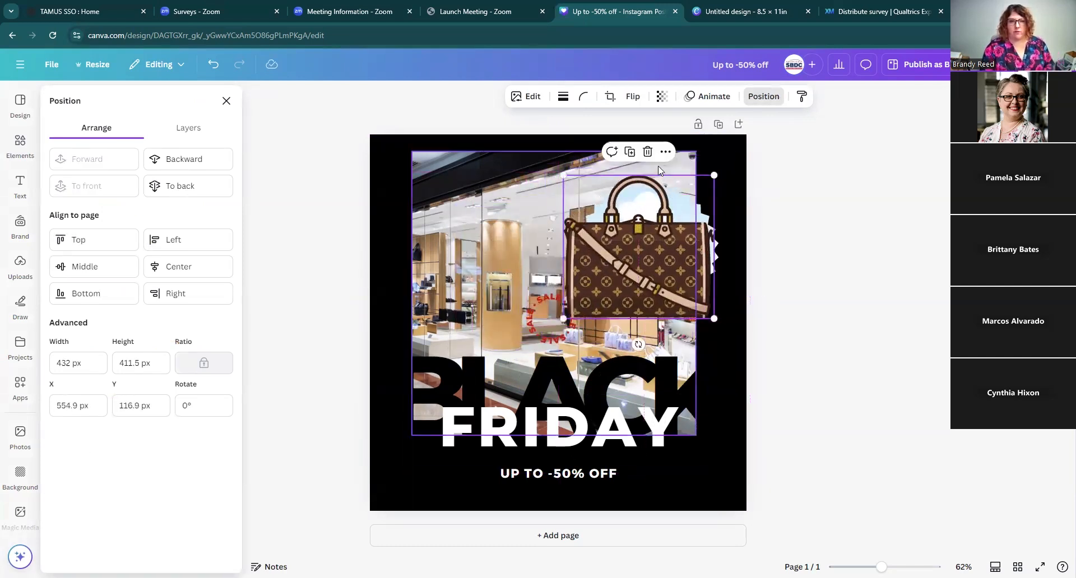
key("Delete")
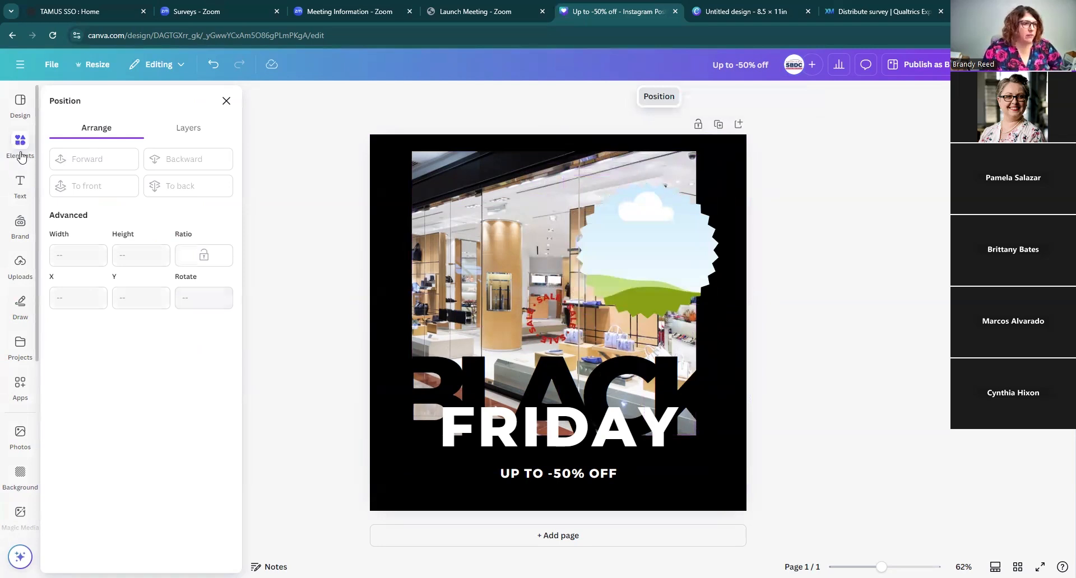
Step: Place a purple handbag photo from the purses photo results into the starburst frame
left_click(227, 101)
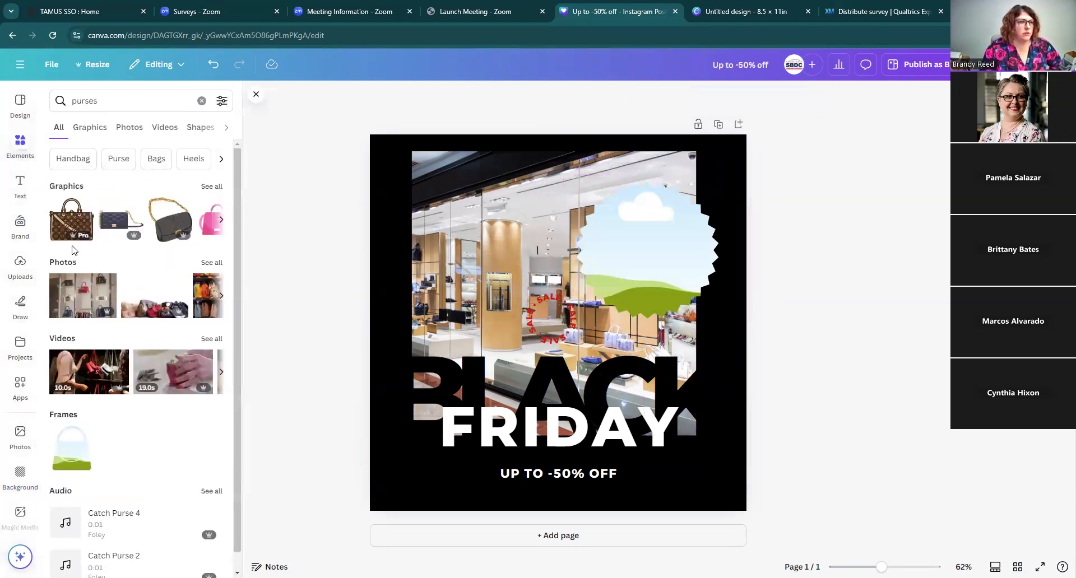
left_click(211, 263)
left_click(207, 296)
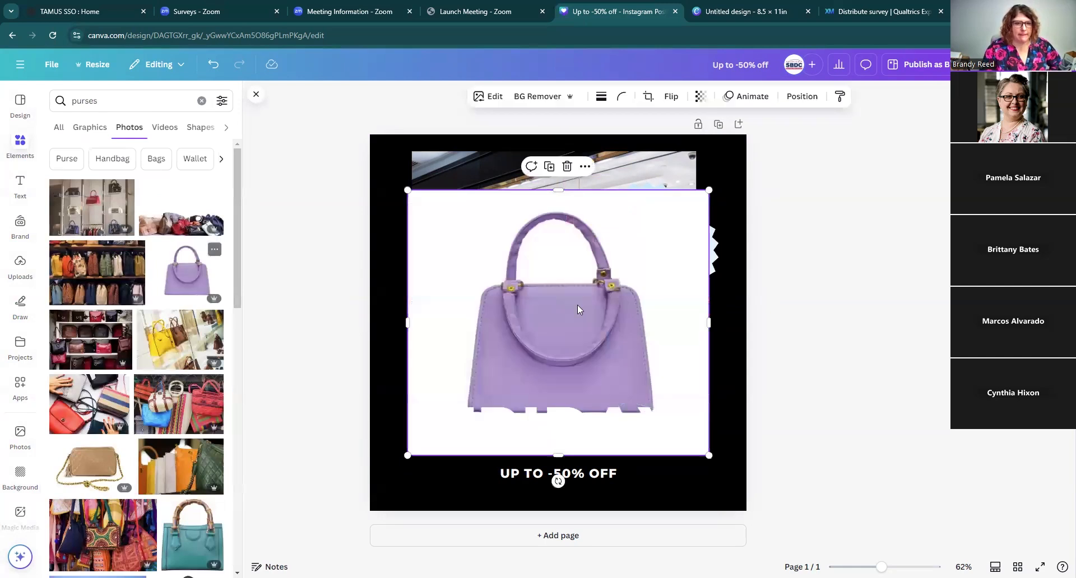
left_click_drag(567, 326, 687, 319)
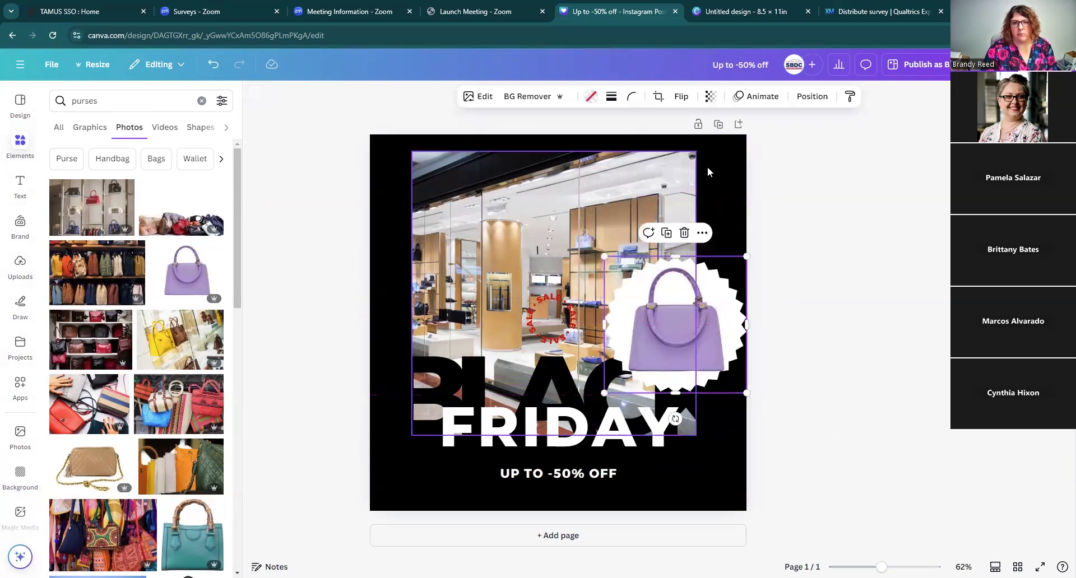
Step: Send the starburst handbag frame one layer backward and nudge it slightly up and left
left_click(812, 96)
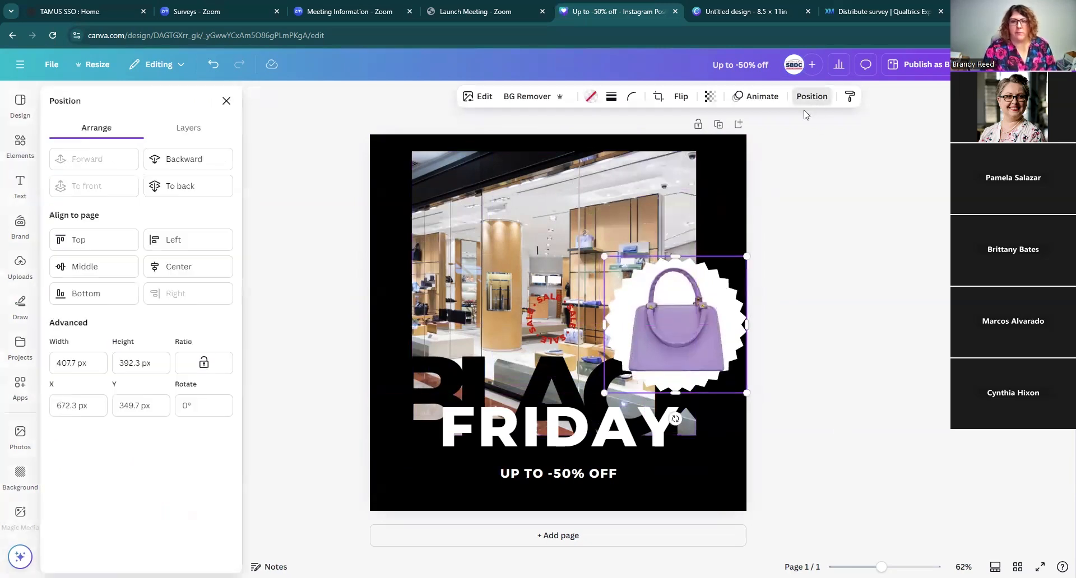
left_click(201, 161)
mouse_move(676, 312)
left_mouse_down()
mouse_move(745, 196)
mouse_move(680, 303)
mouse_move(662, 298)
left_mouse_up()
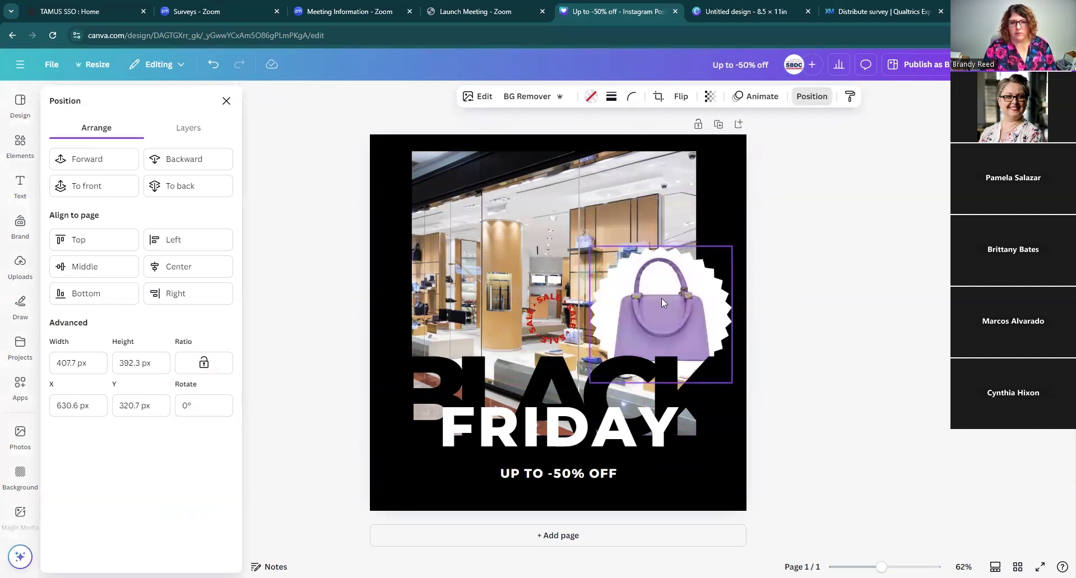
Step: Move the circular SALE text graphic onto the handbag inside the starburst frame
left_click(548, 324)
left_click_drag(548, 323, 666, 308)
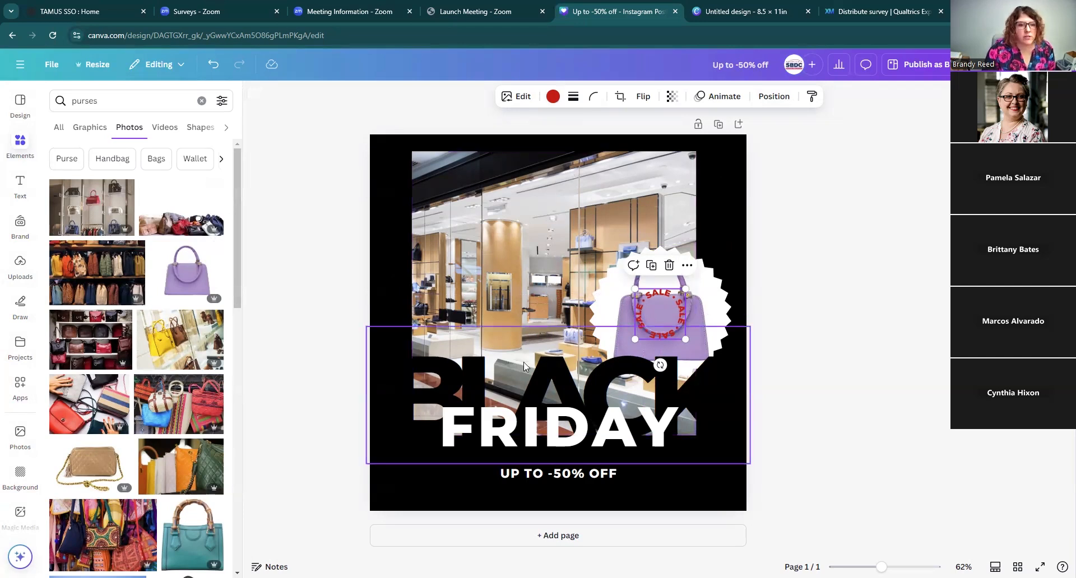
left_click(478, 383)
left_click(545, 98)
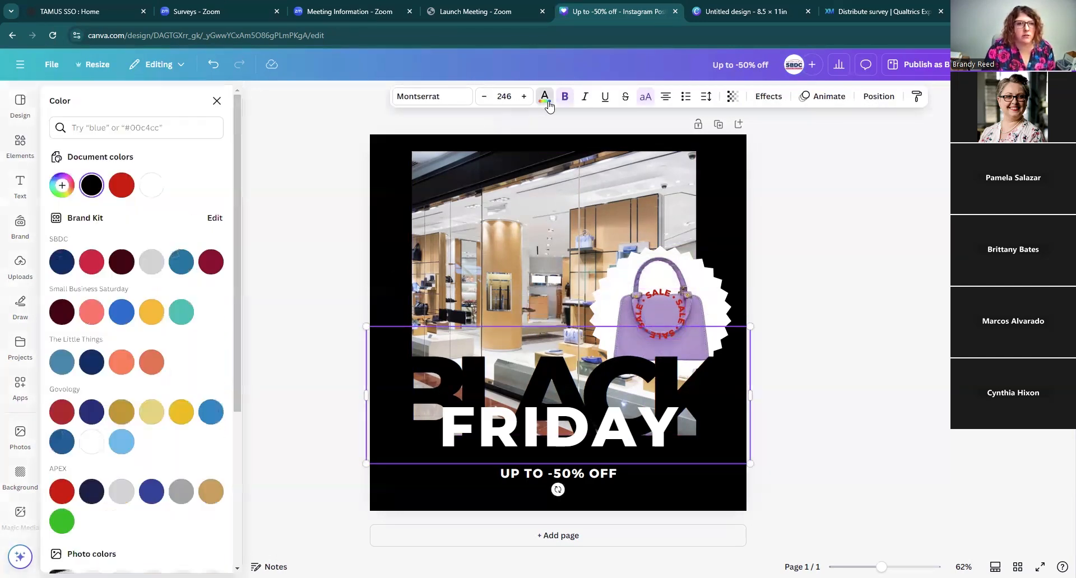
left_click(61, 185)
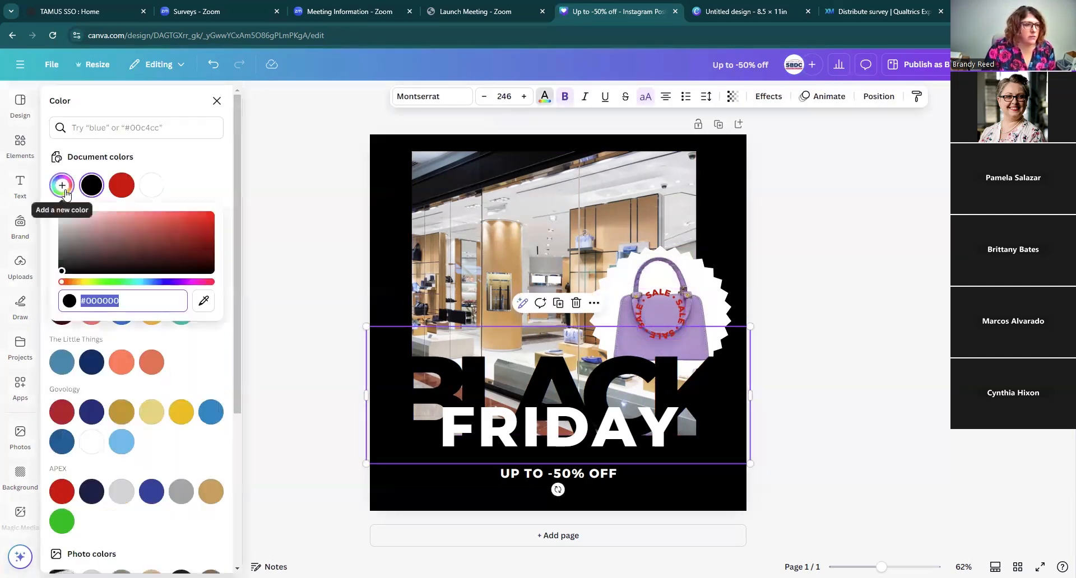
left_click(131, 308)
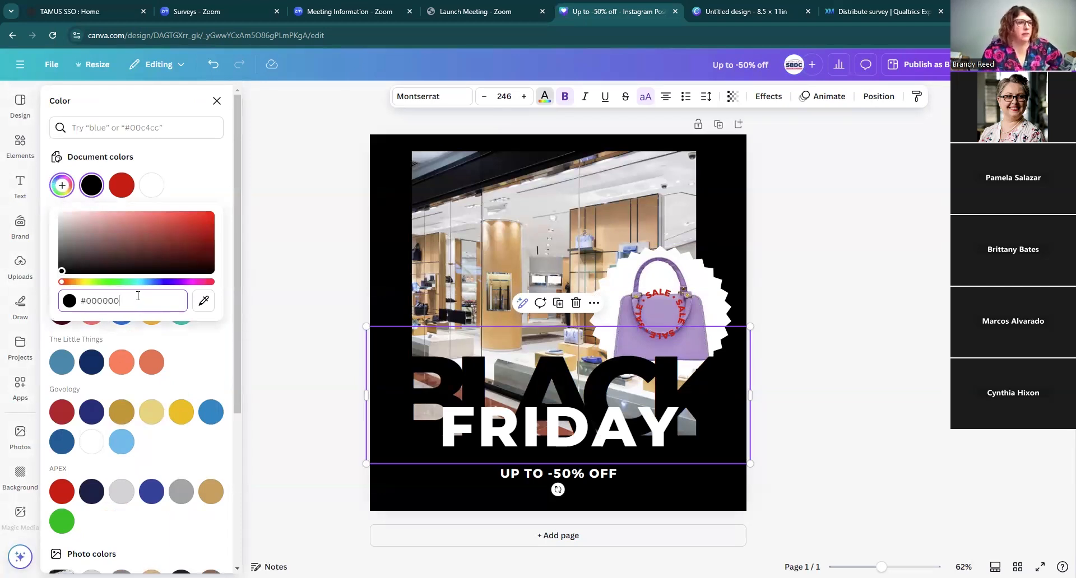
left_click(216, 101)
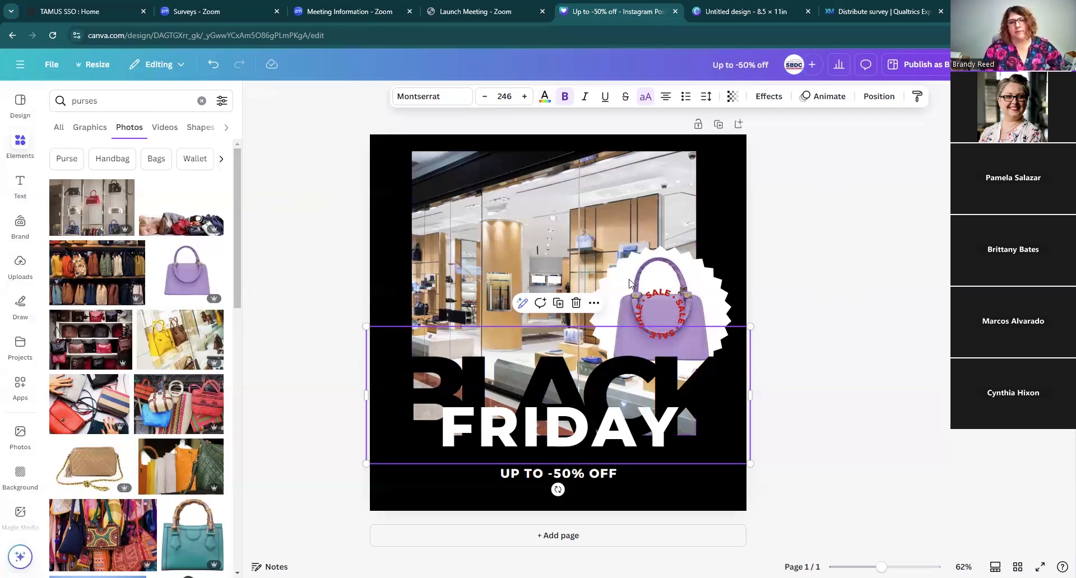
Step: Nudge the circular SALE text slightly lower on the handbag
left_click(820, 287)
left_click_drag(661, 310, 665, 319)
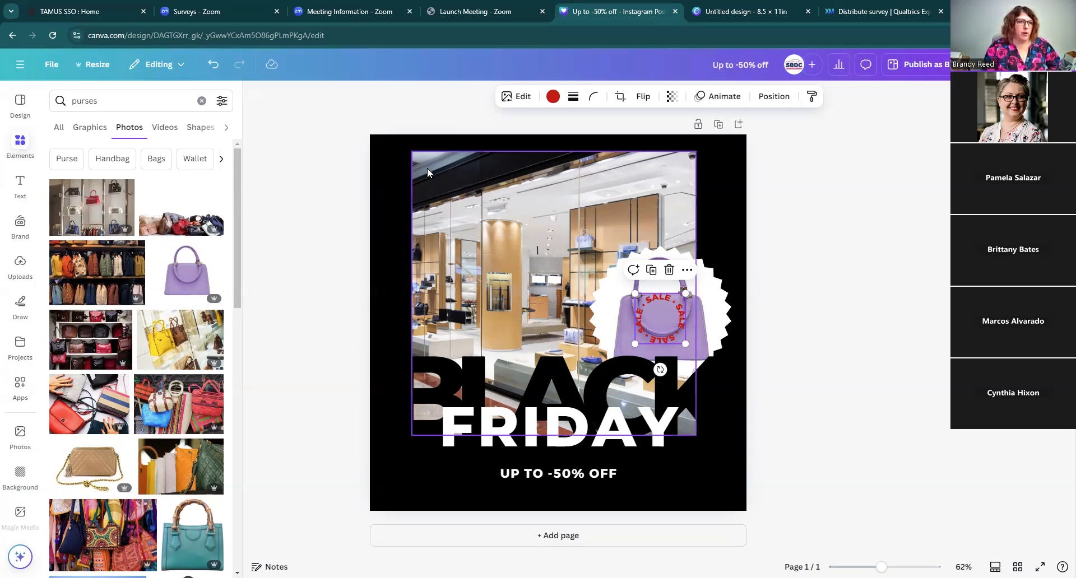
Step: Copy and resize the design to 8.5 × 11 in, then open the resized copy
left_click(201, 101)
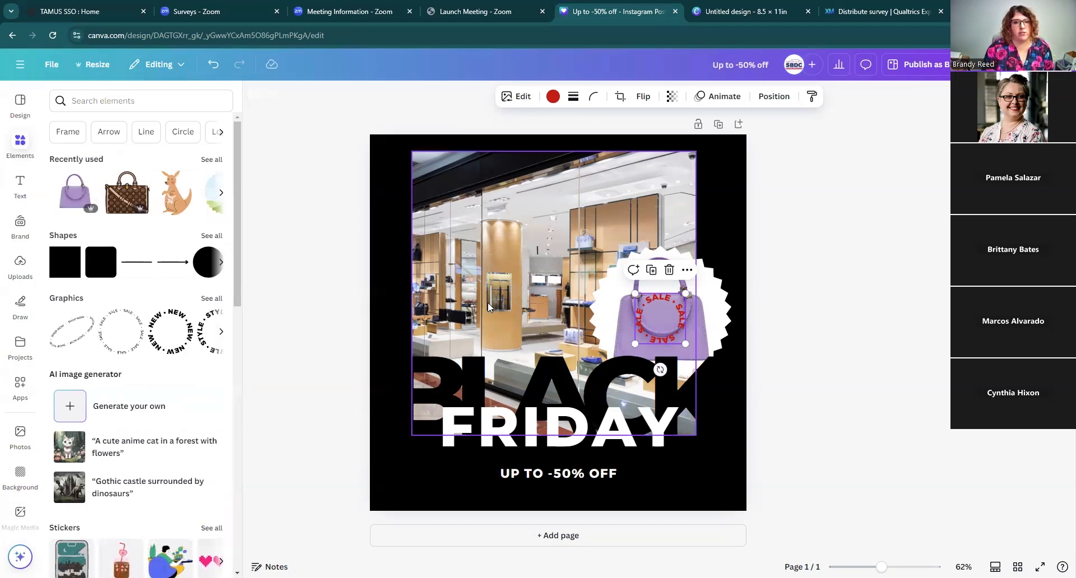
left_click(96, 64)
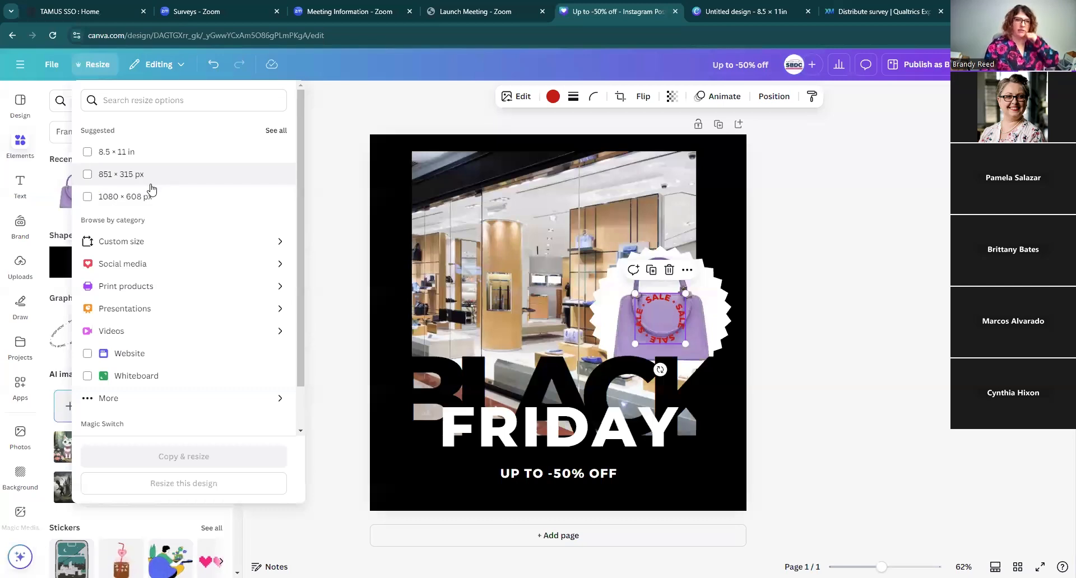
left_click(88, 153)
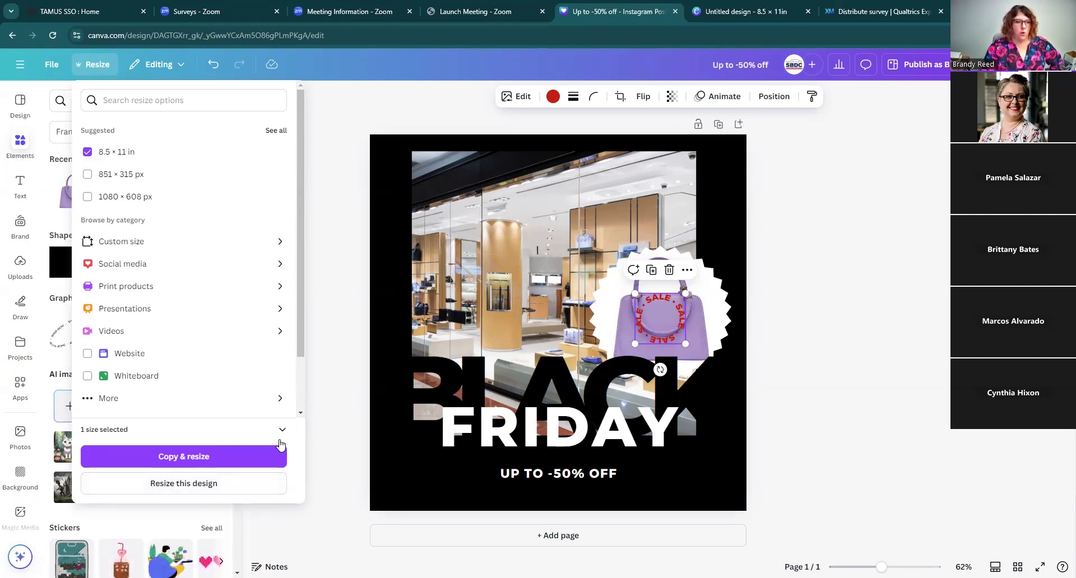
left_click(203, 459)
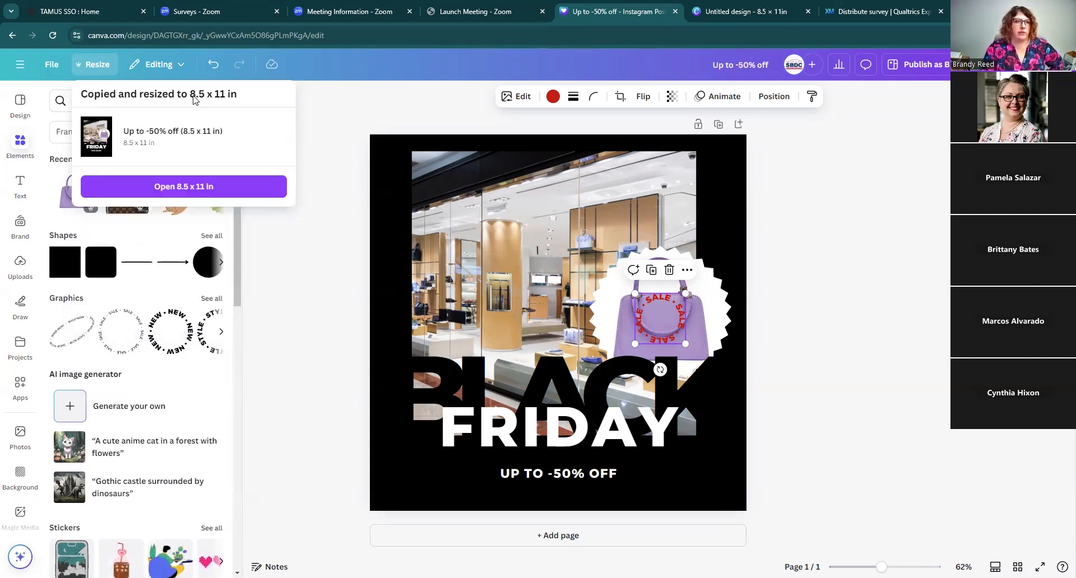
left_click(169, 190)
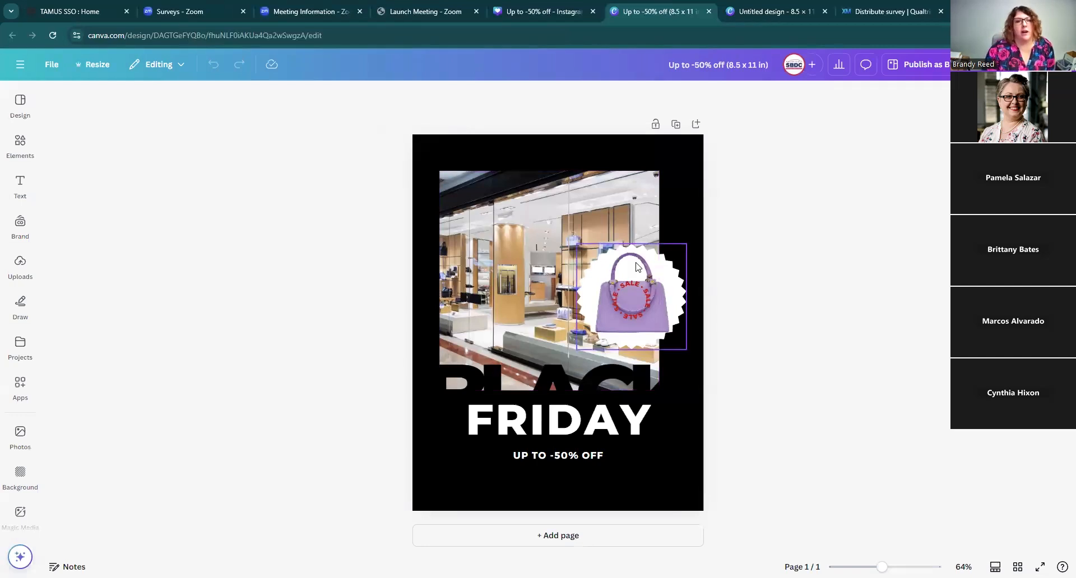
left_click_drag(497, 275, 503, 245)
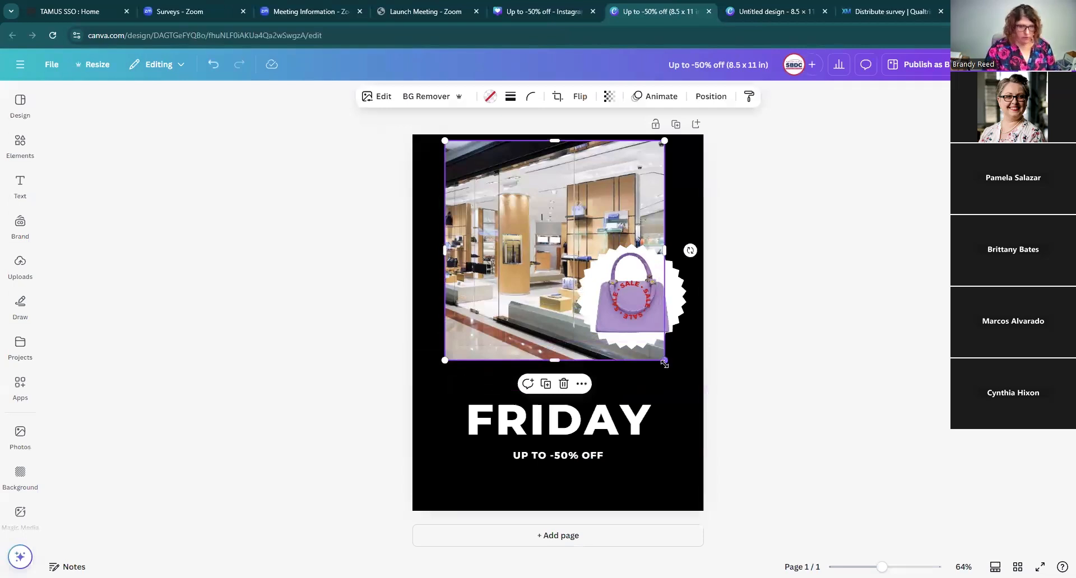
left_click_drag(521, 249, 521, 291)
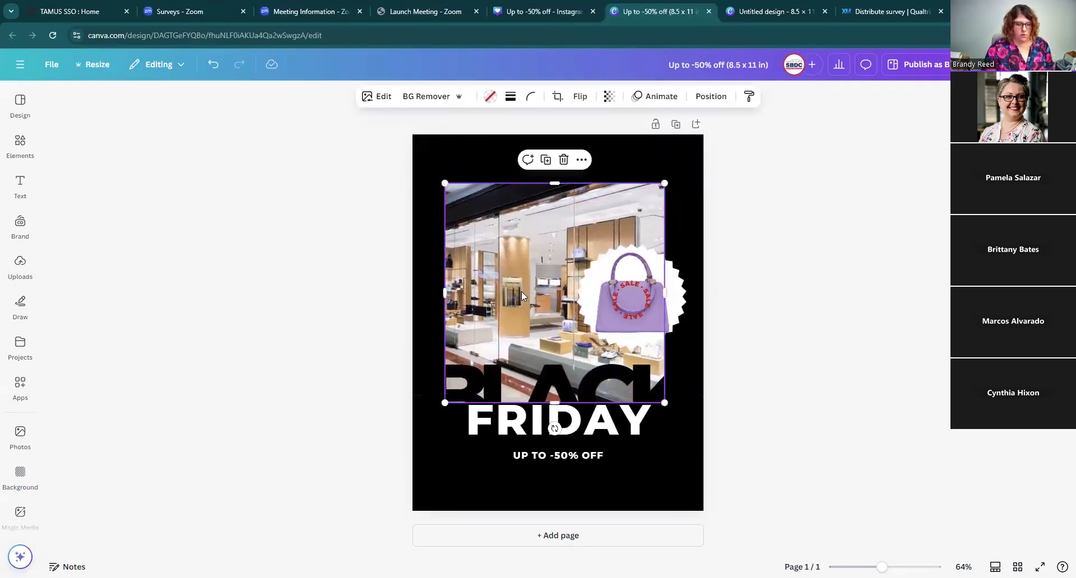
left_click(212, 65)
left_click(212, 66)
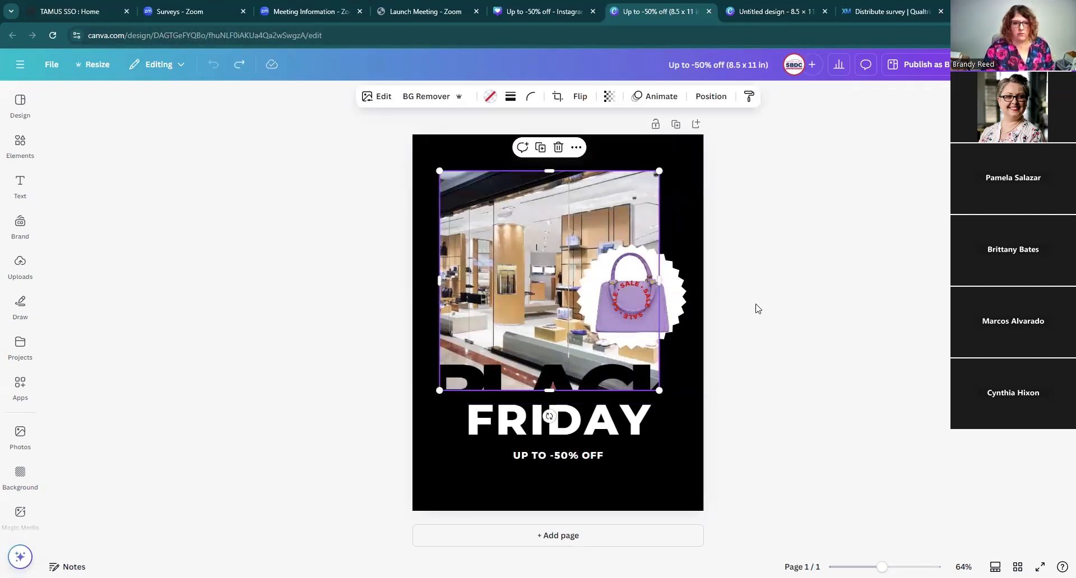
Step: Select all elements on the page and scale them down together, moving the group toward the upper left
left_click(765, 333)
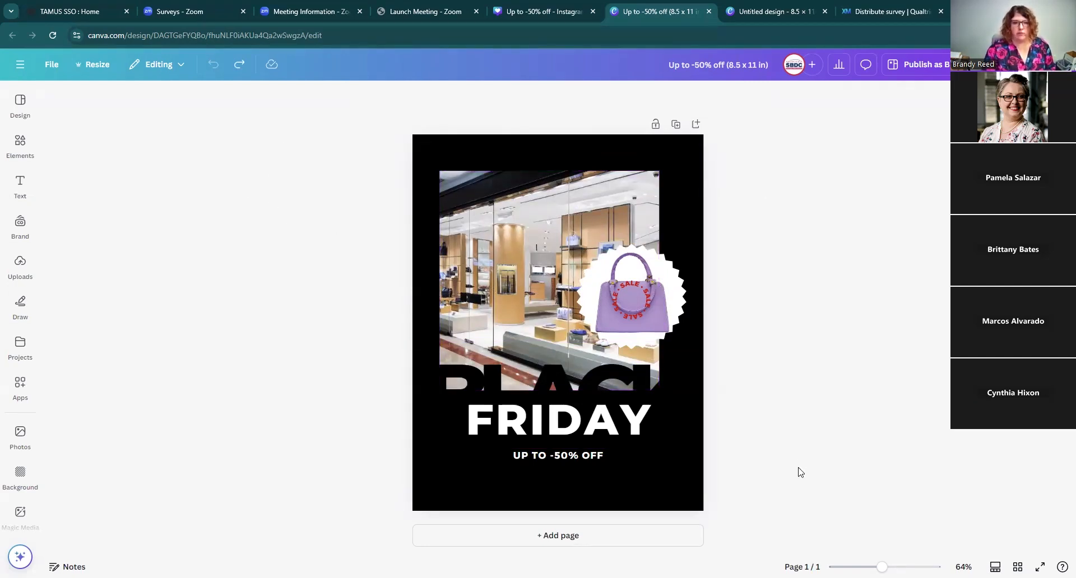
left_click_drag(715, 477, 372, 130)
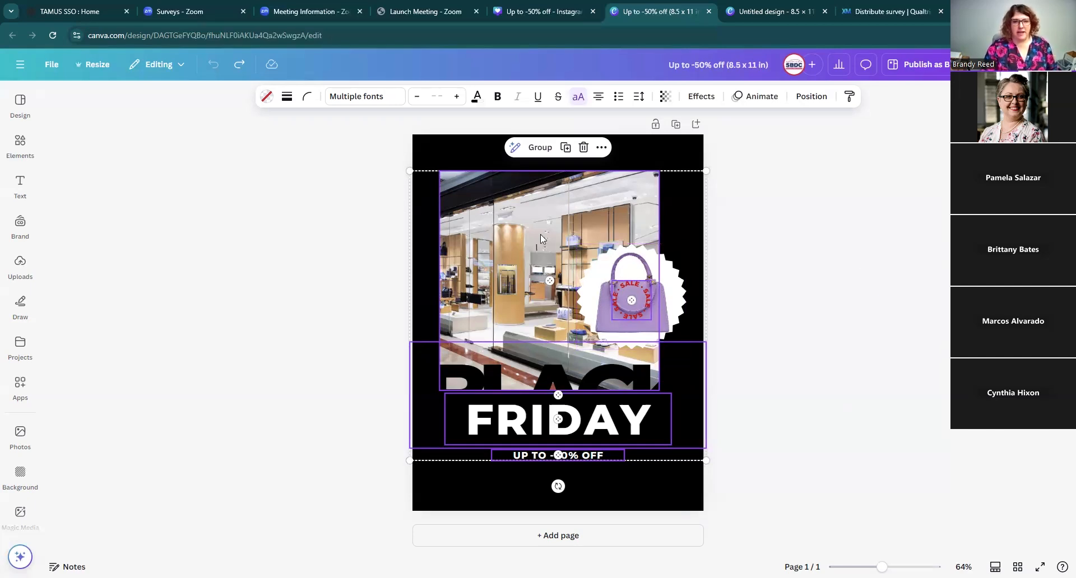
left_click_drag(530, 329, 569, 308)
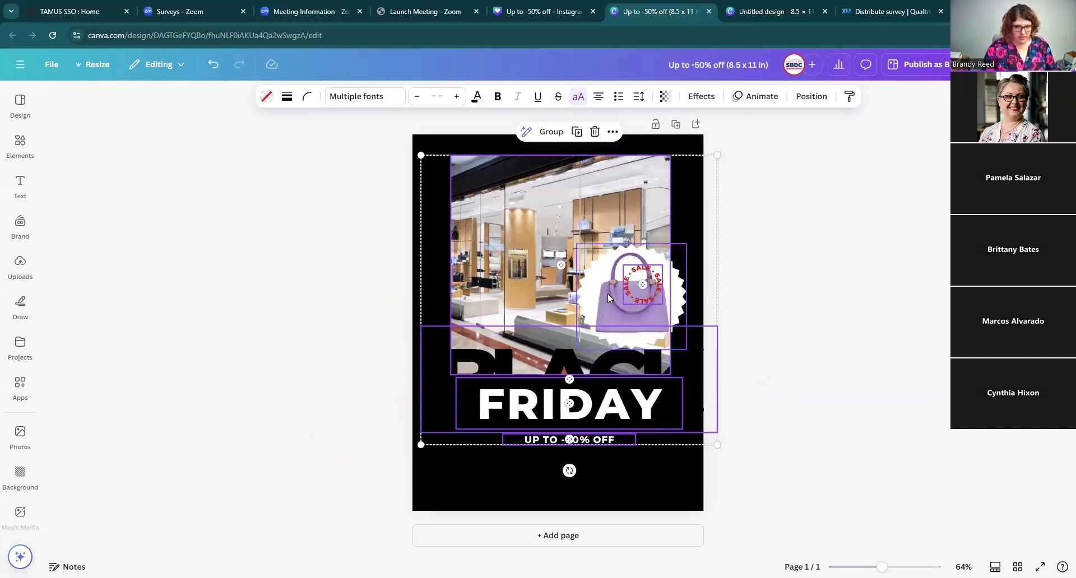
left_click(598, 281)
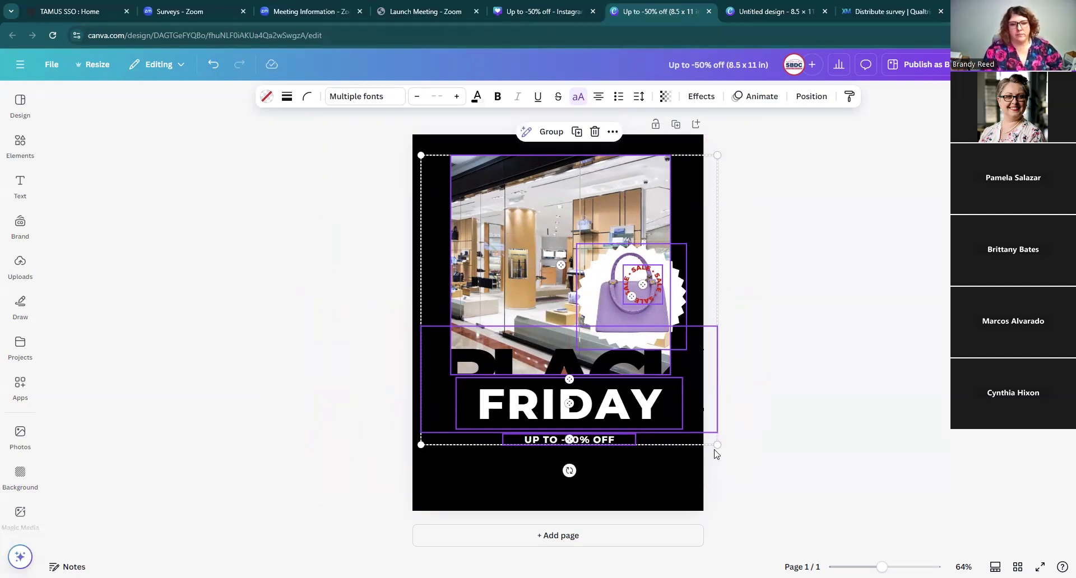
left_click_drag(716, 444, 583, 301)
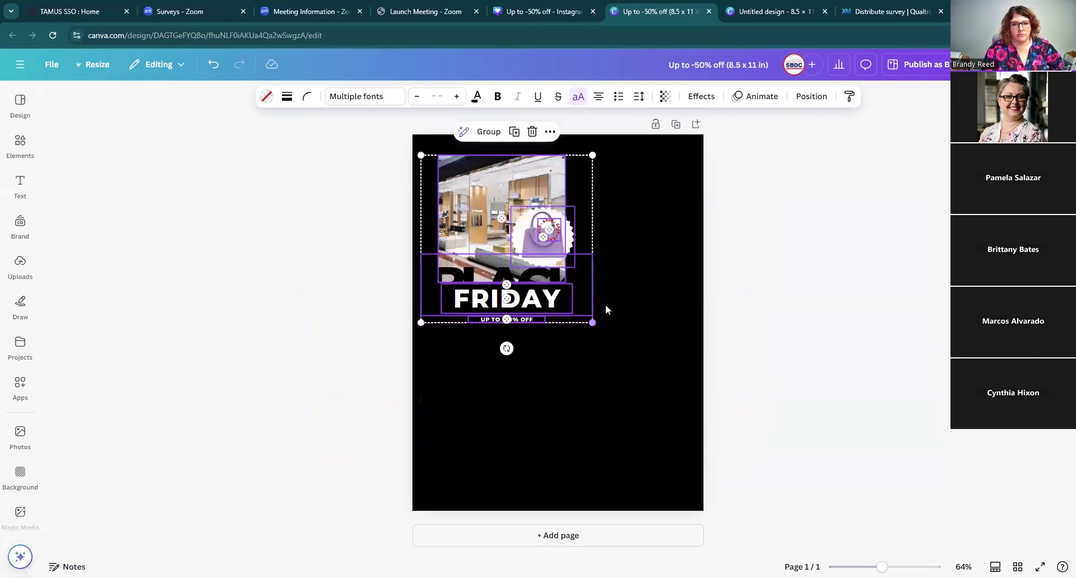
left_click_drag(490, 195, 534, 187)
left_click(850, 314)
Step: Enlarge the store photo so it spans most of the page width in the upper half
left_click(508, 192)
left_click_drag(481, 274, 421, 298)
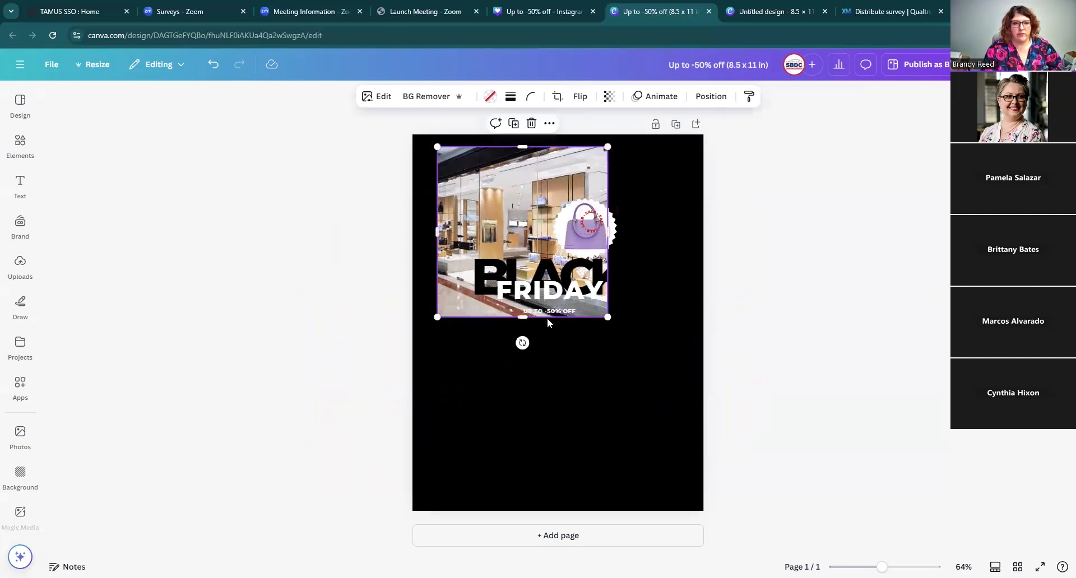
left_click_drag(608, 313, 678, 381)
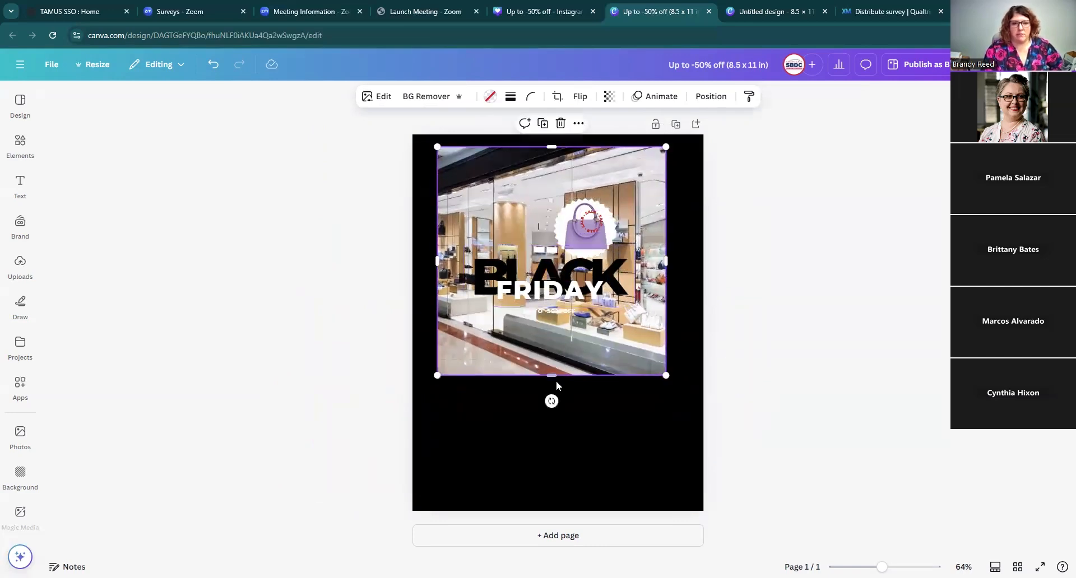
mouse_move(554, 375)
left_mouse_down()
mouse_move(554, 385)
mouse_move(550, 318)
mouse_move(551, 401)
mouse_move(552, 340)
mouse_move(555, 356)
left_mouse_up()
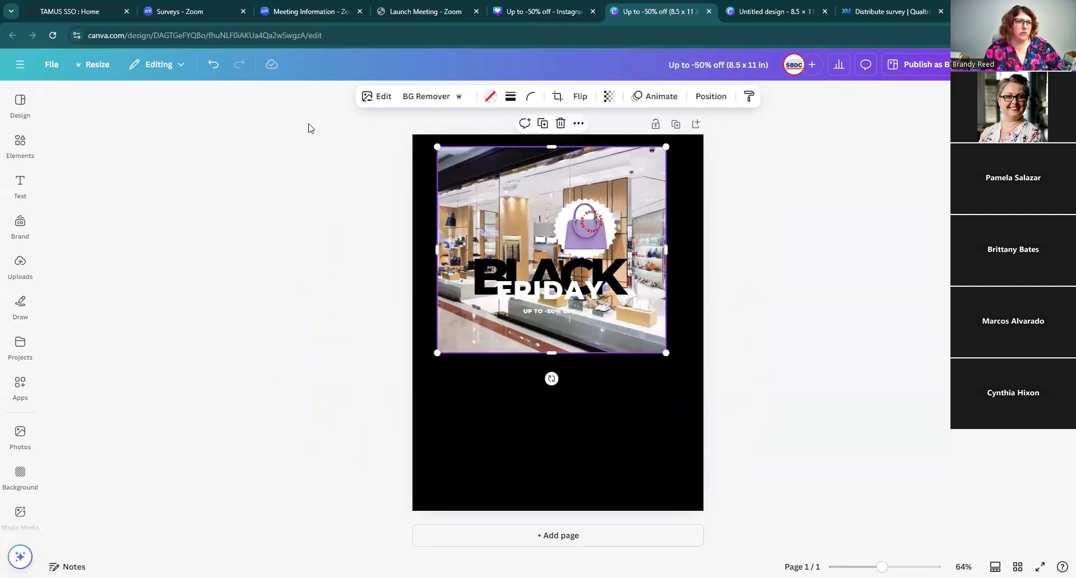
left_click(212, 66)
left_click(788, 304)
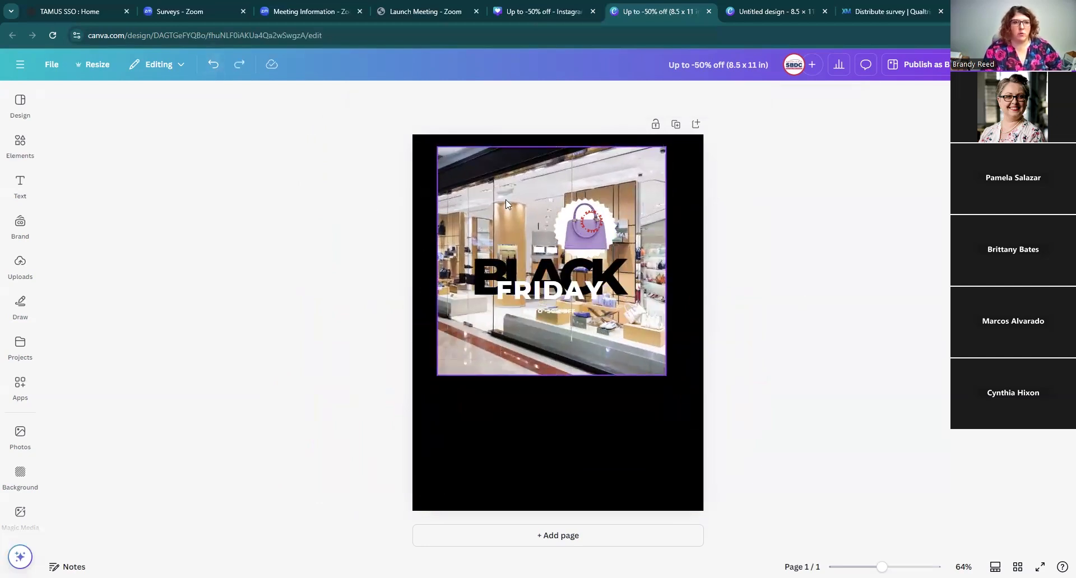
Step: Browse the store photo's Edit options, including the Magic Studio tools and Adjust settings
left_click(486, 156)
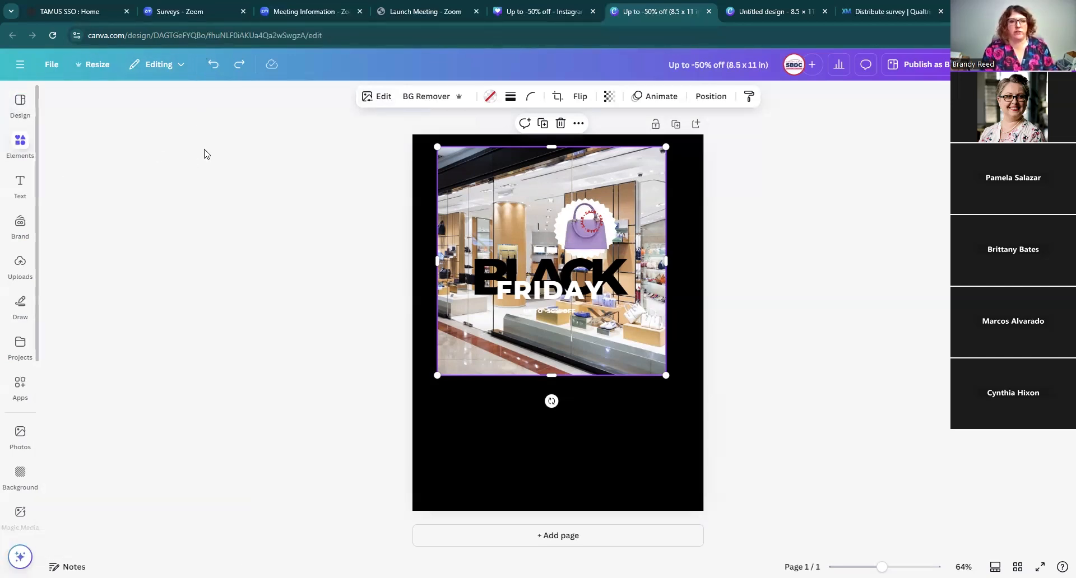
left_click(379, 105)
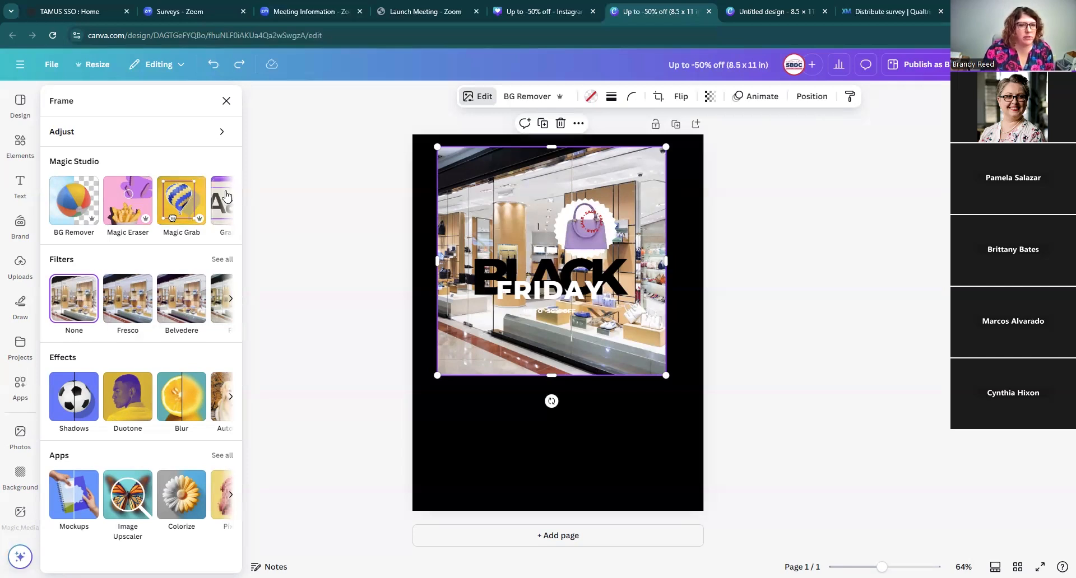
left_click(224, 136)
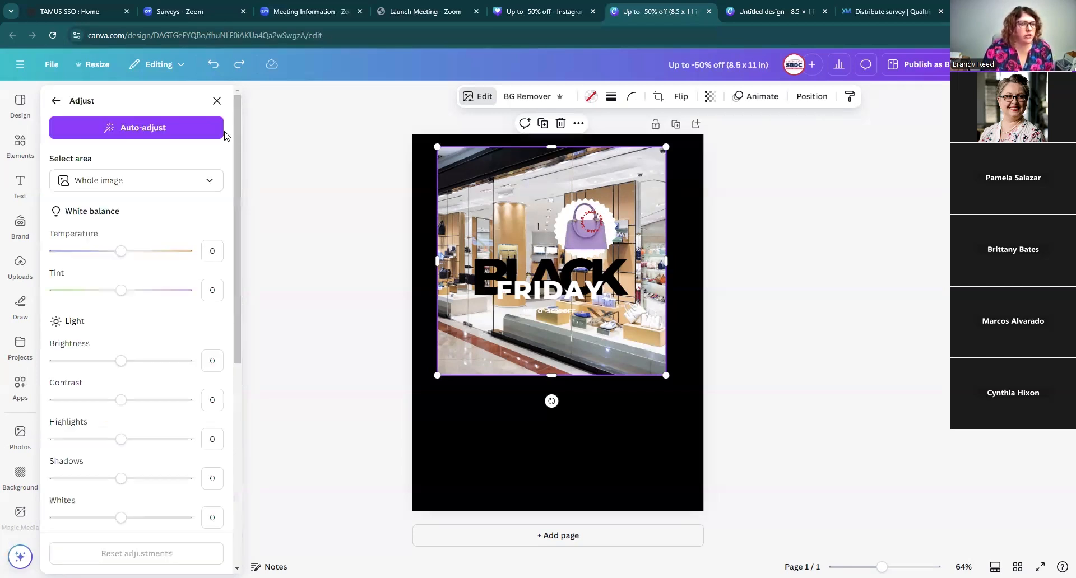
left_click(56, 101)
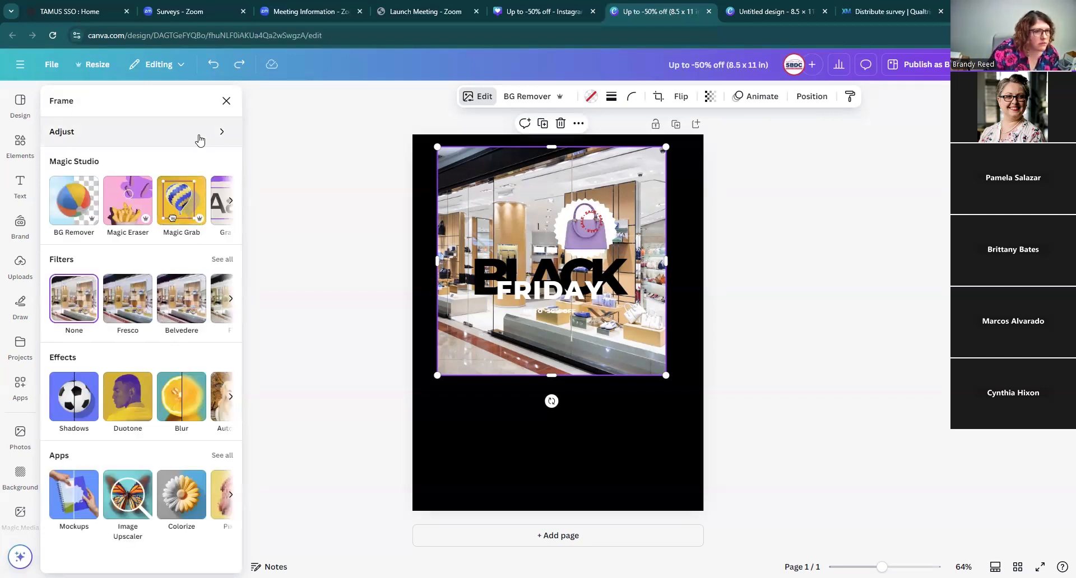
left_click(230, 201)
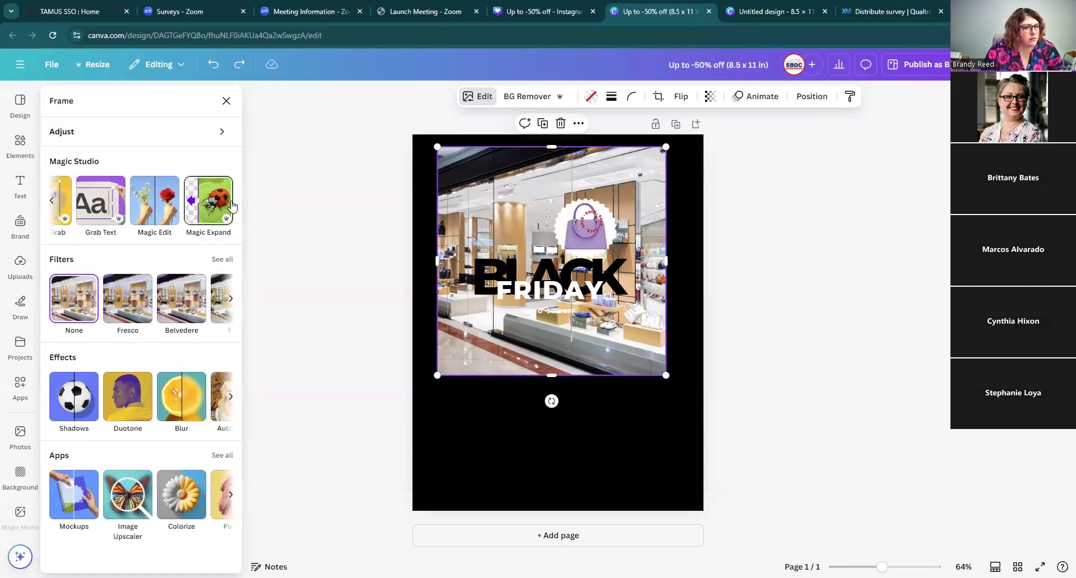
left_click(51, 201)
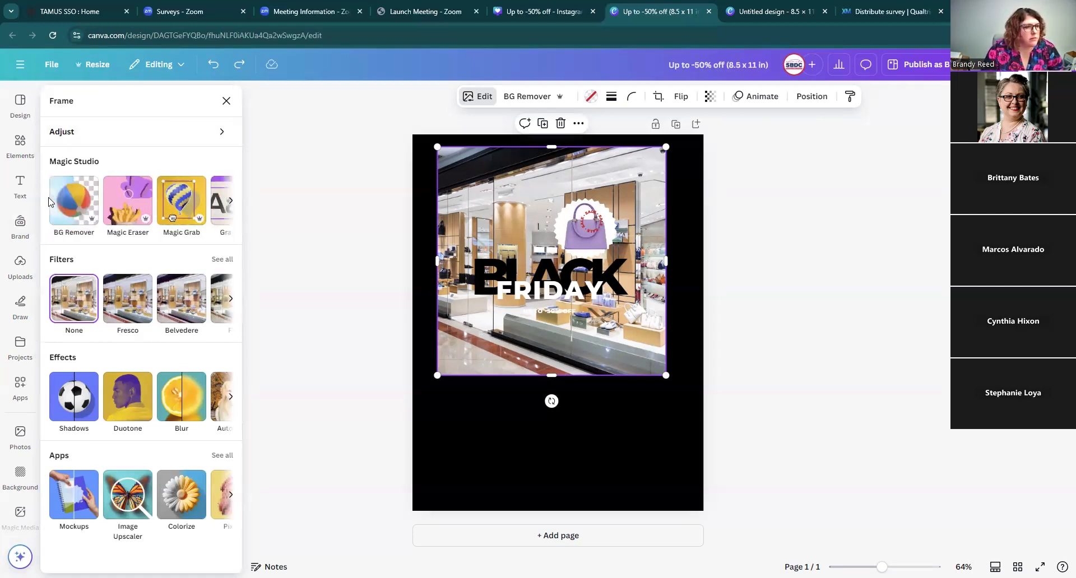
left_click(107, 132)
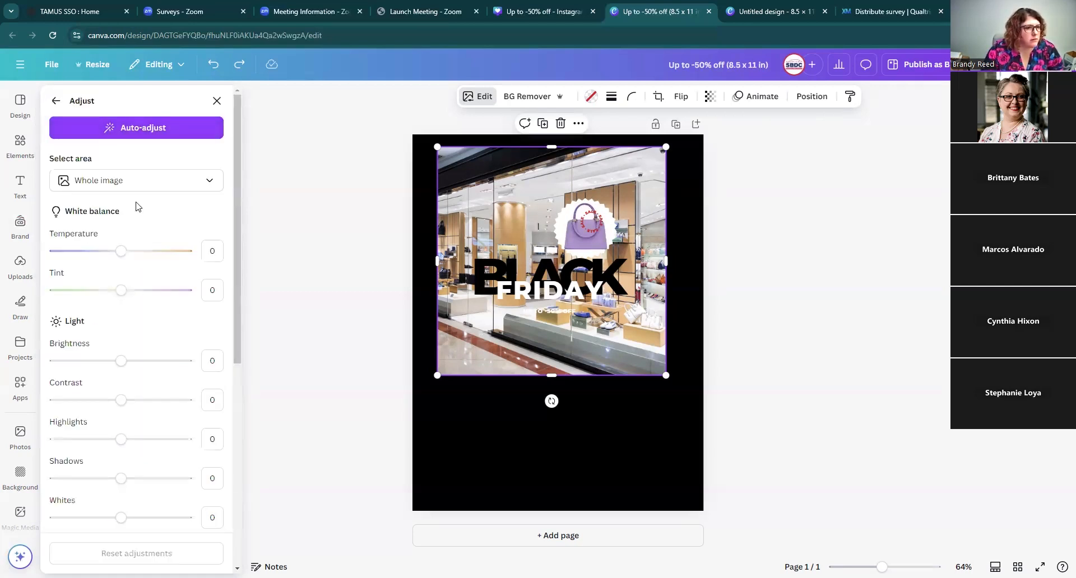
scroll(136, 206, "down", 6)
scroll(137, 203, "up", 6)
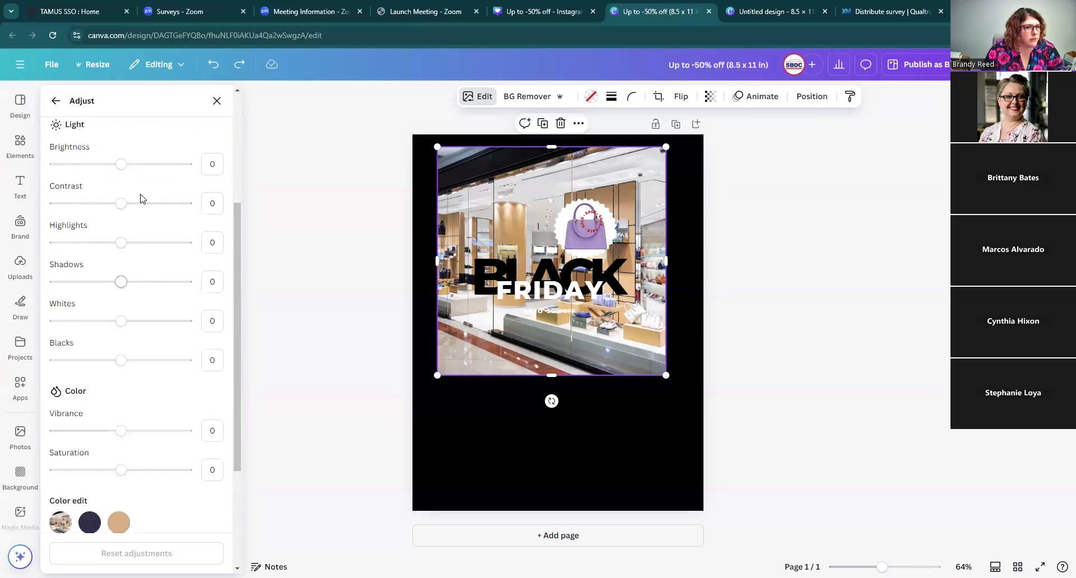
left_click(56, 102)
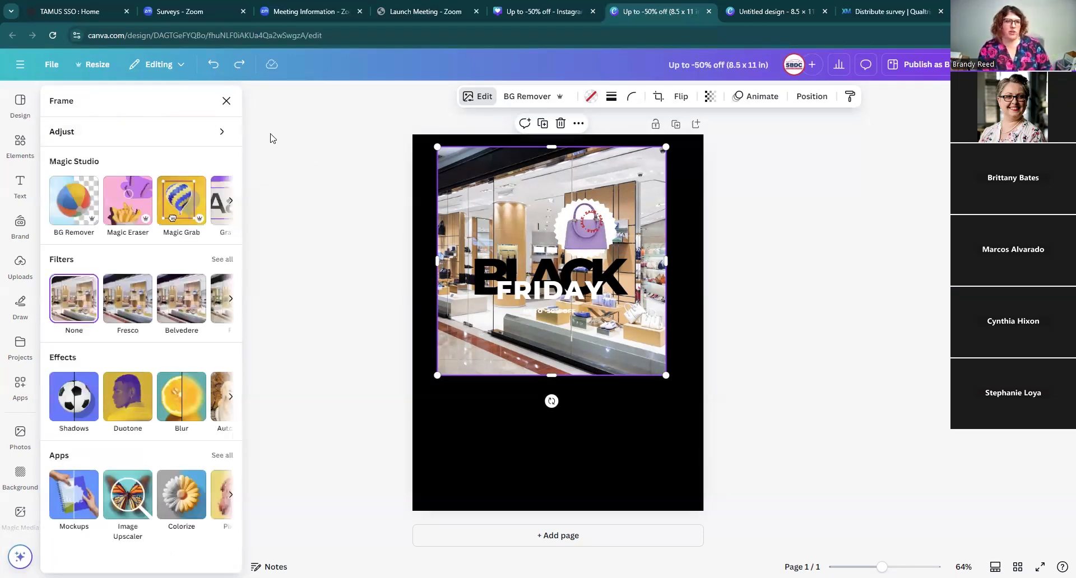
left_click(226, 100)
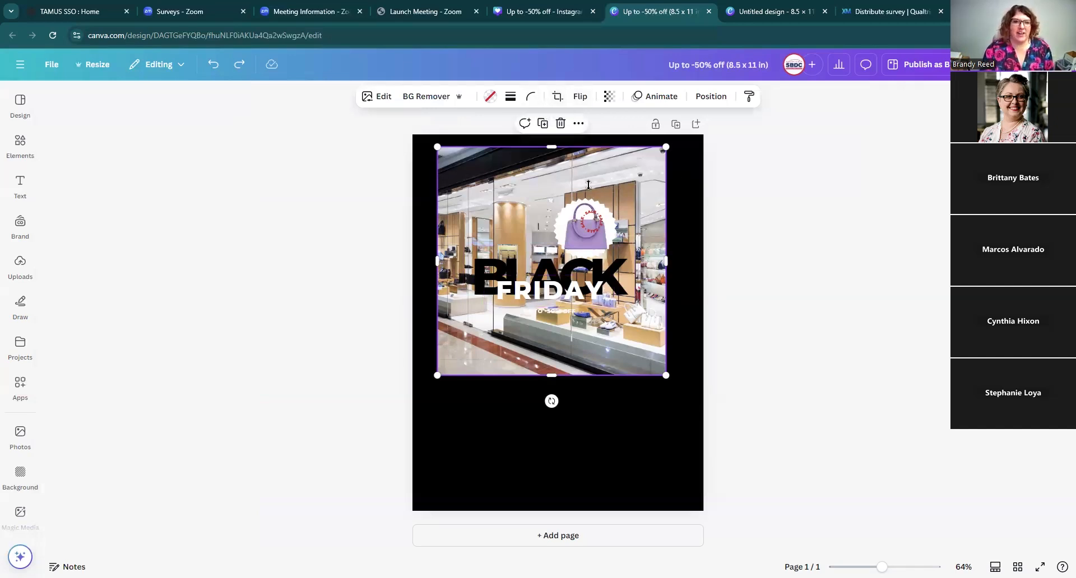
Step: Crop the store photo, enlarging the image inside its frame and shifting it to show the store interior
left_click(556, 99)
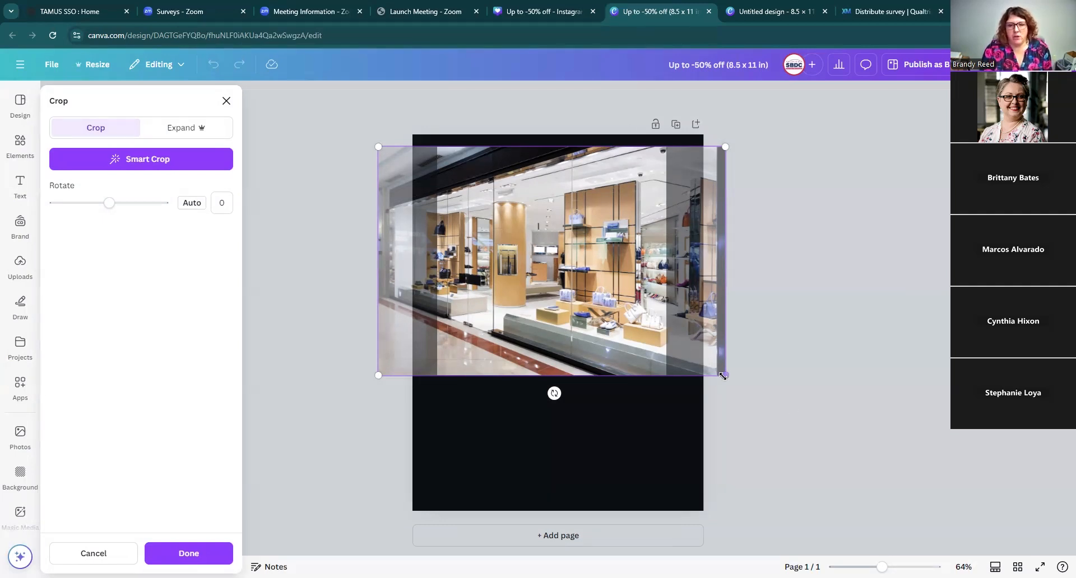
left_click_drag(726, 377, 885, 501)
left_click_drag(537, 305, 421, 263)
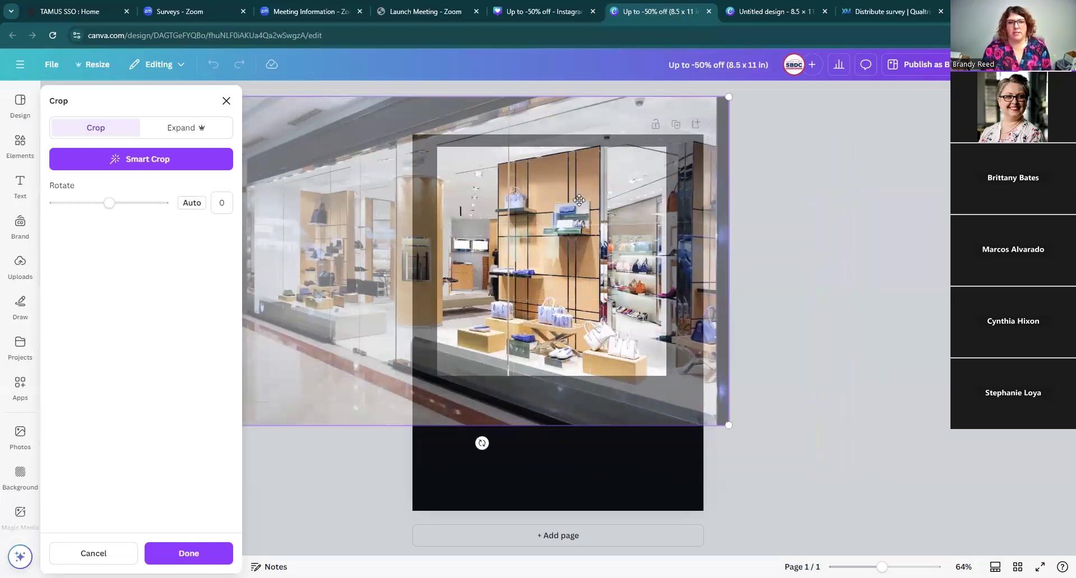
left_click(850, 278)
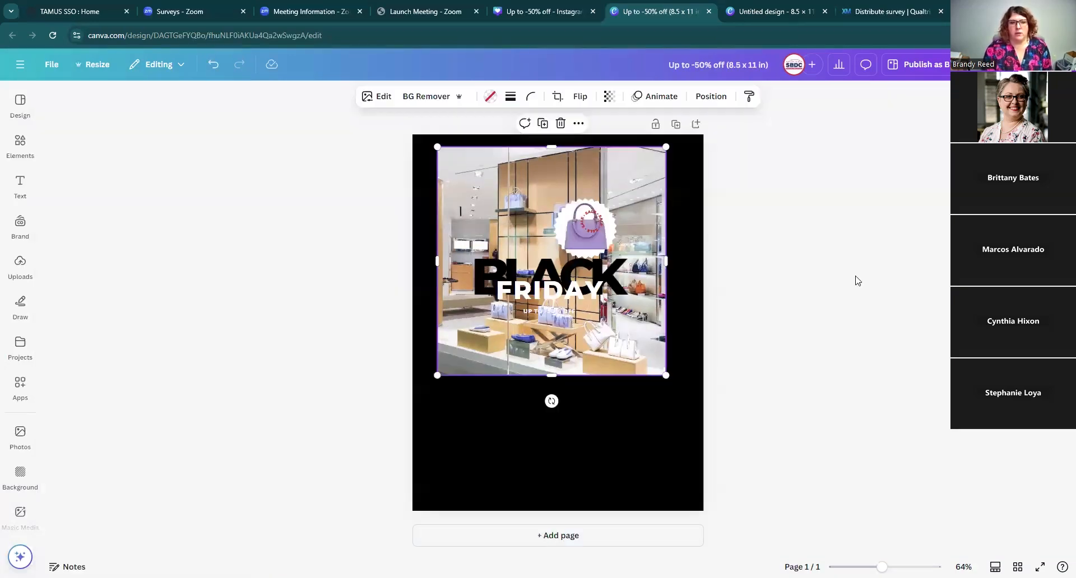
Step: Shorten the store photo's frame from the bottom, then re-crop to enlarge and reposition the image within it
left_click_drag(556, 375, 559, 322)
left_click(739, 348)
left_click(582, 190)
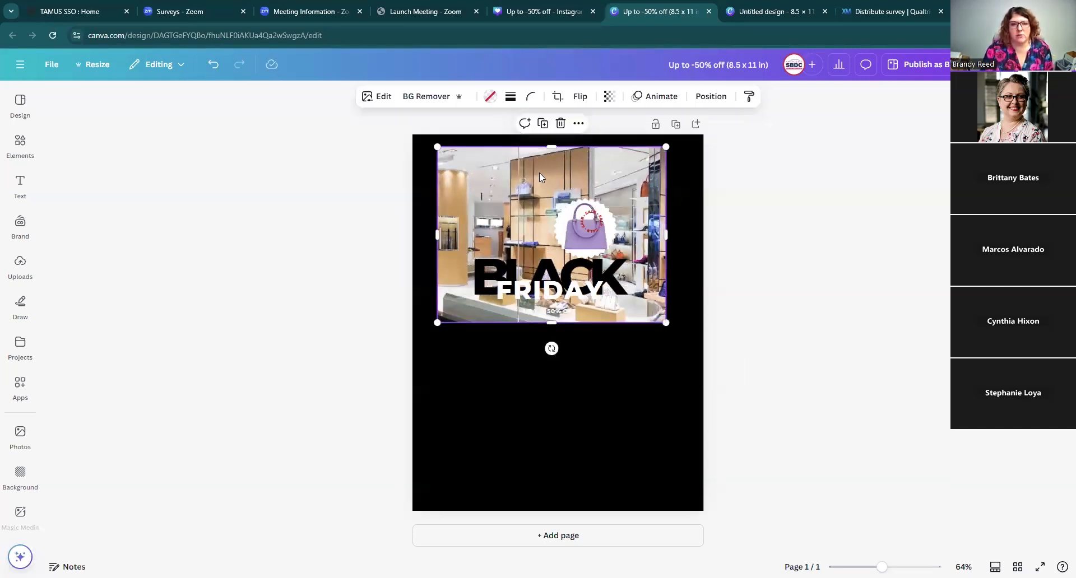
left_click(555, 96)
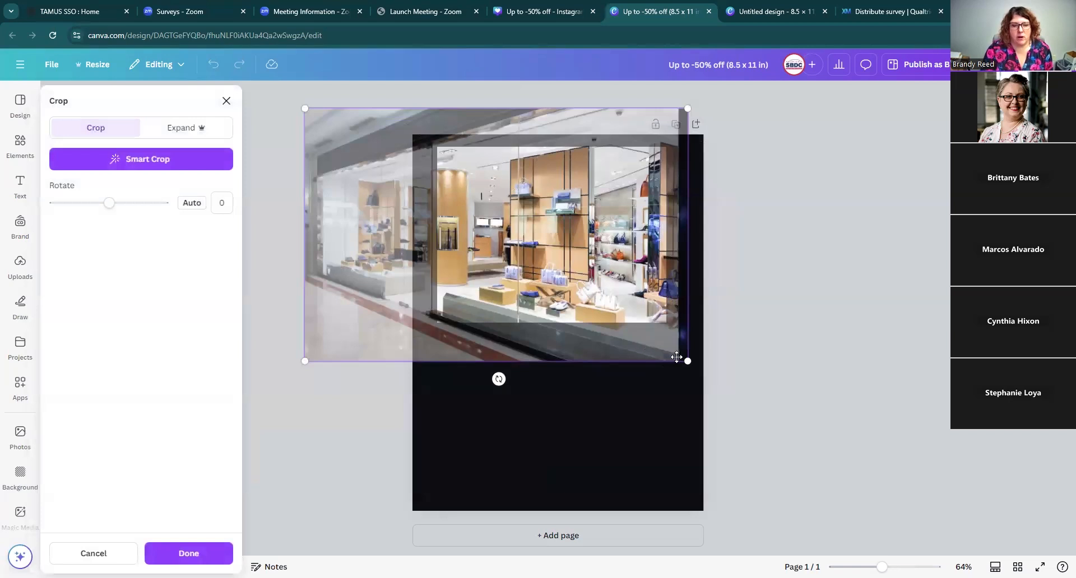
left_click_drag(688, 361, 723, 473)
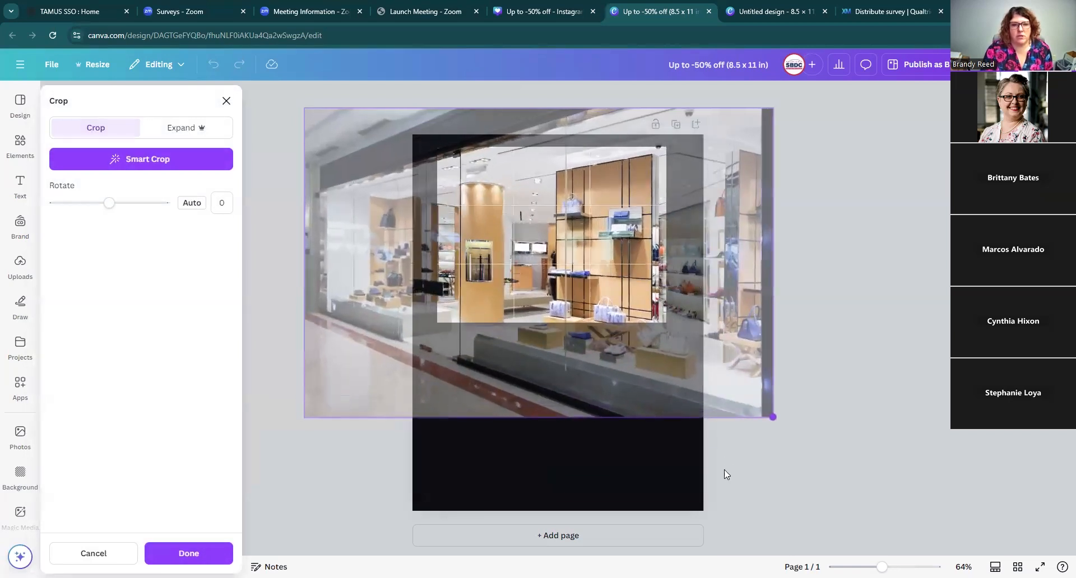
left_click_drag(589, 380, 527, 374)
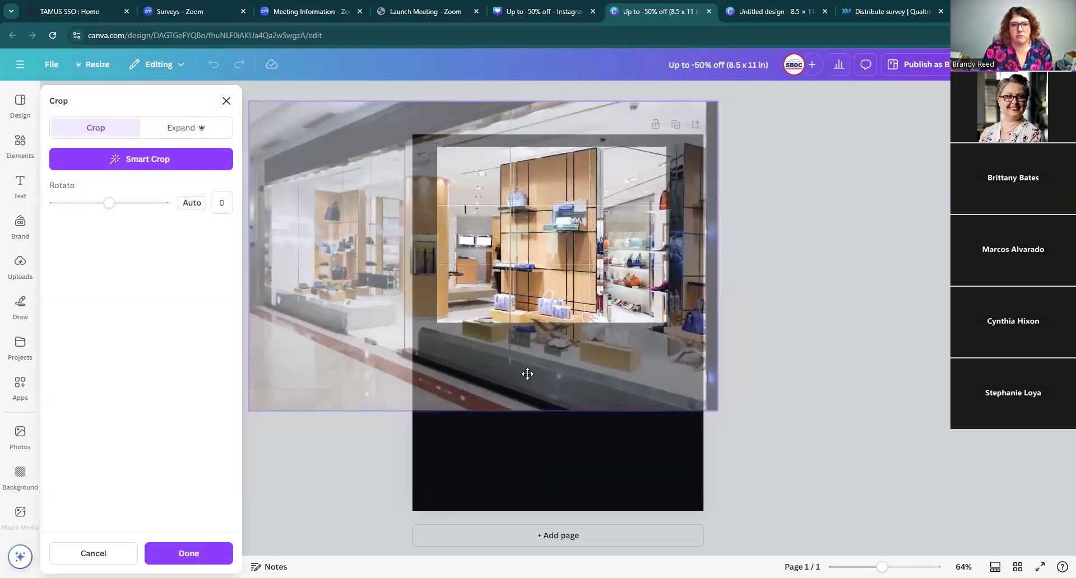
left_click(849, 338)
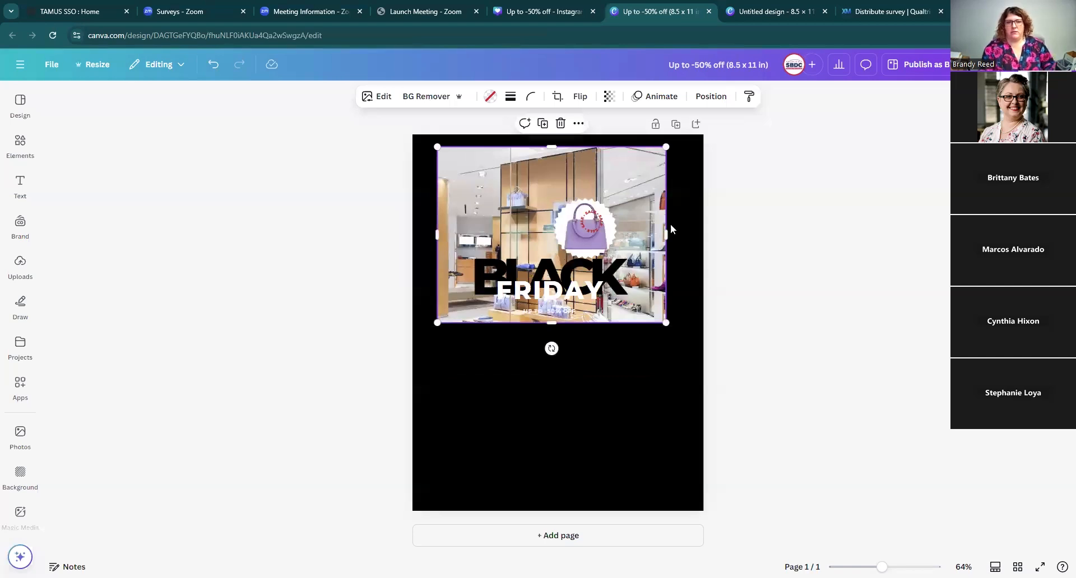
Step: Move the shopping bag sticker to the right edge of the store photo
left_click(561, 223)
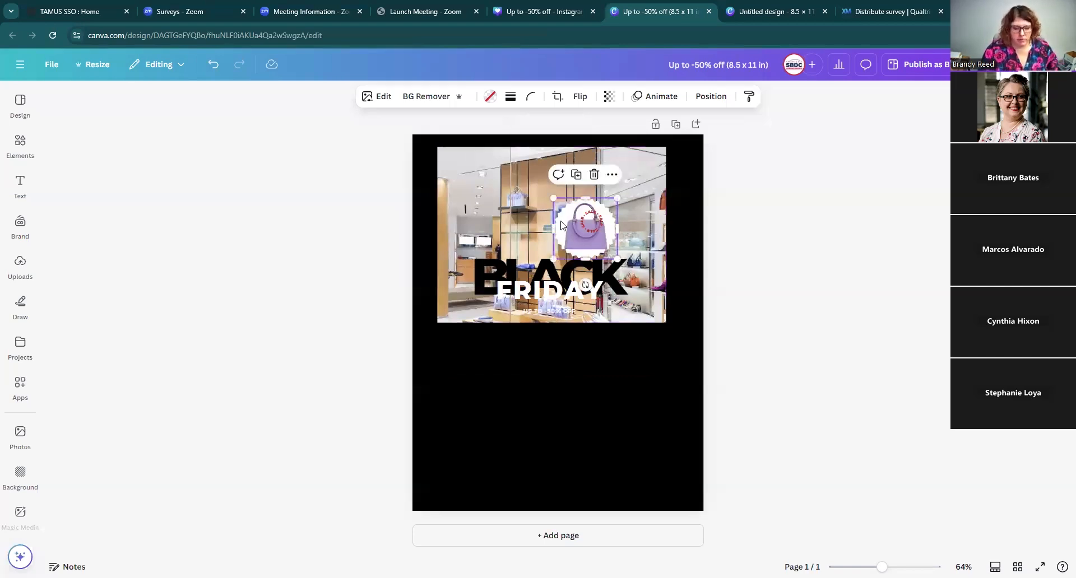
left_click(561, 230)
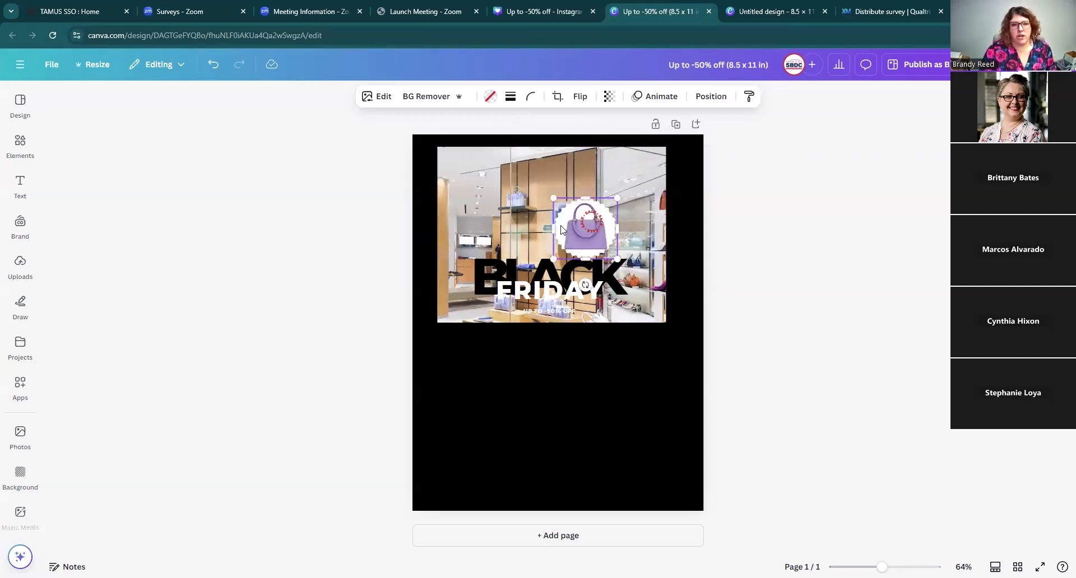
left_click_drag(564, 227, 615, 256)
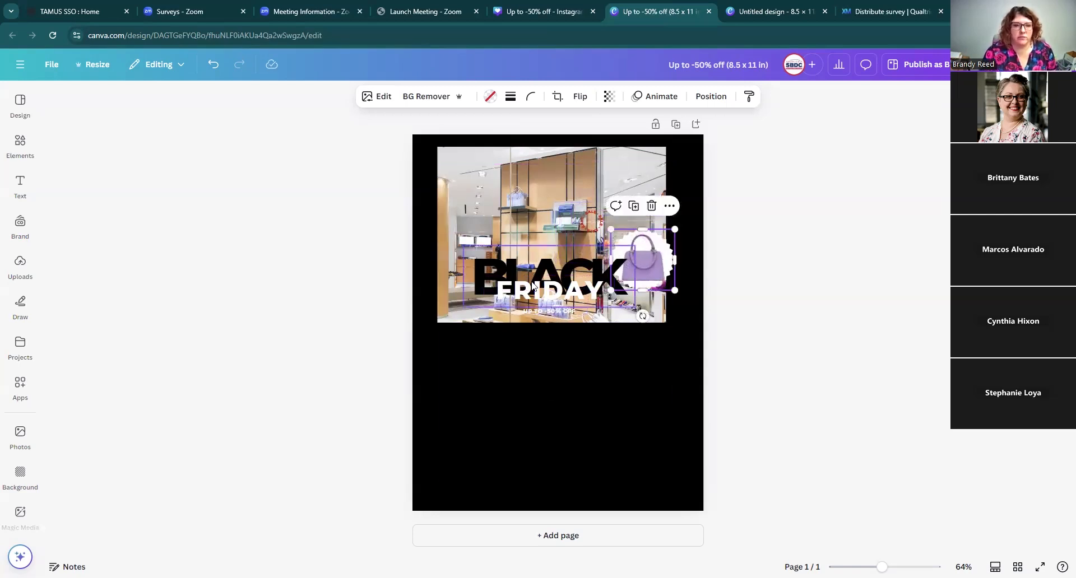
Step: Move the FRIDAY text below the photo, then align it to the page's middle and center
left_click_drag(536, 296, 543, 338)
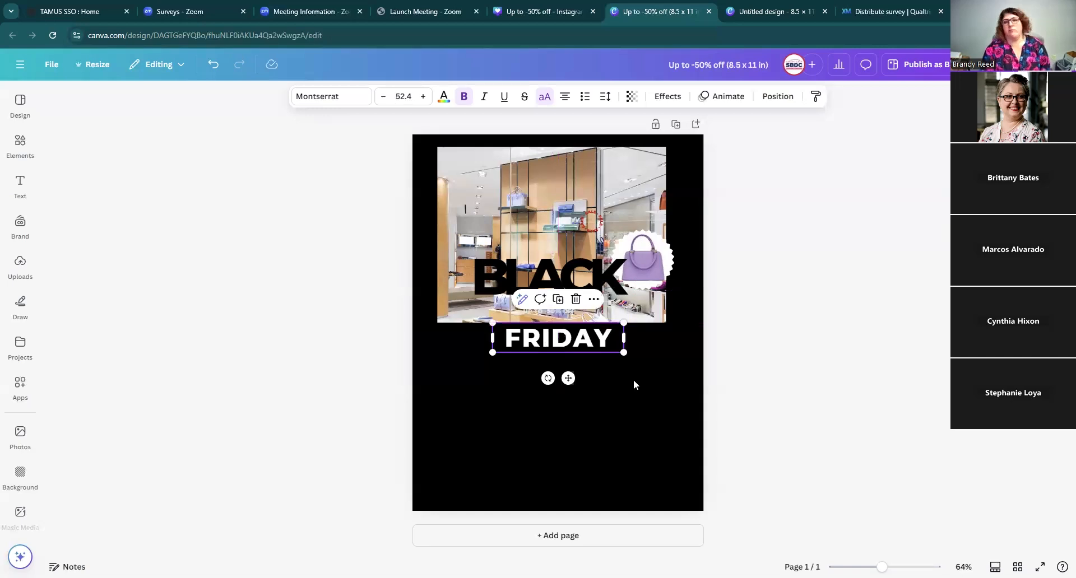
left_click(678, 435)
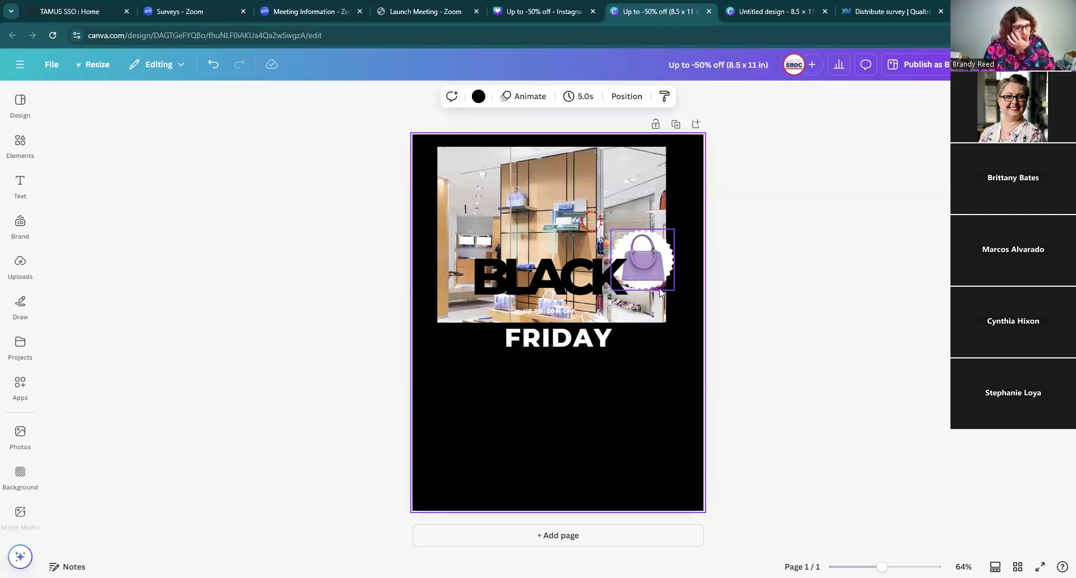
left_click(567, 336)
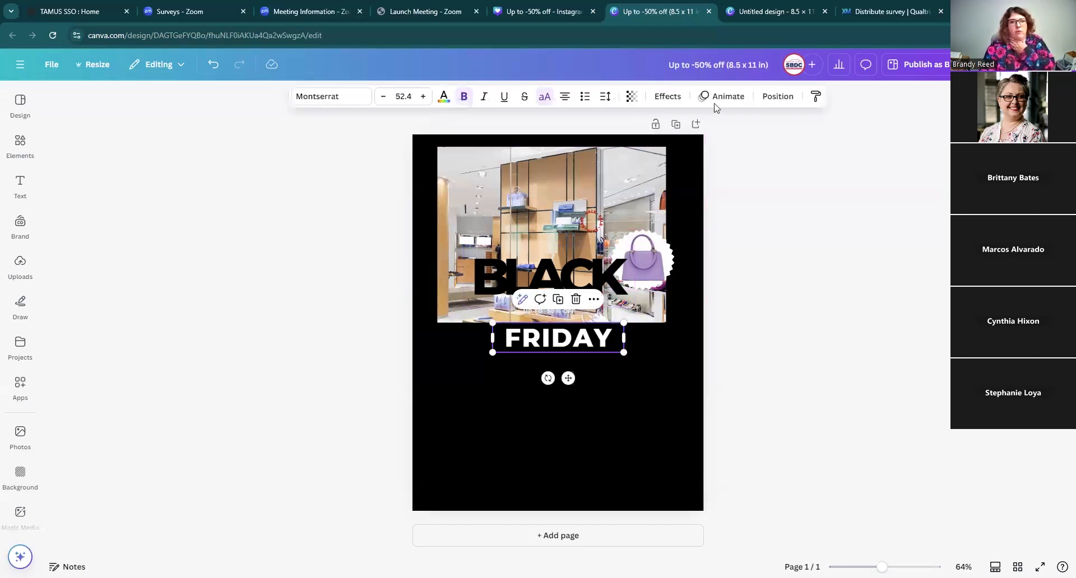
left_click_drag(572, 342, 498, 374)
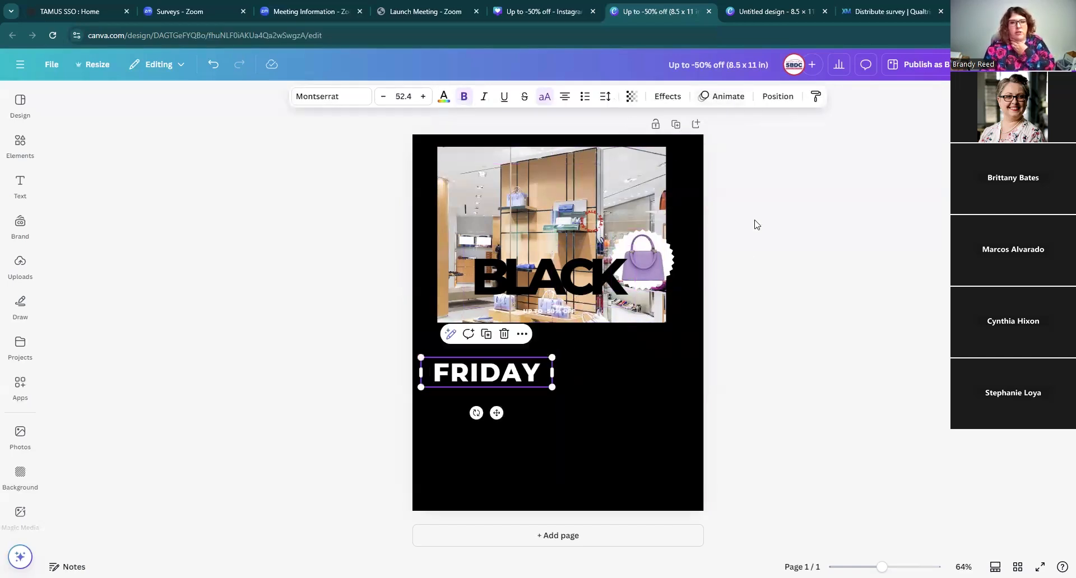
left_click(775, 98)
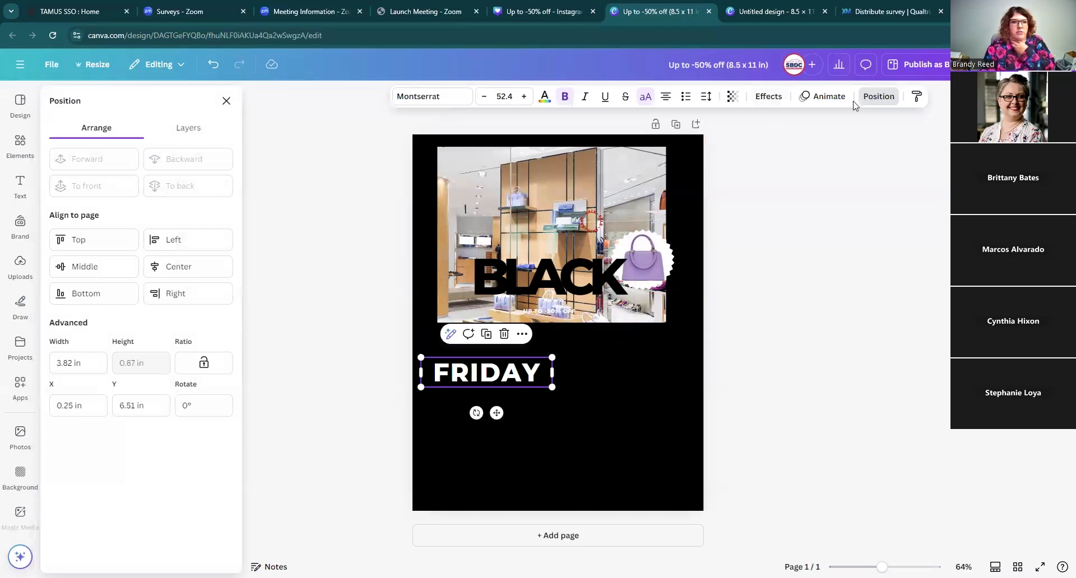
left_click(133, 268)
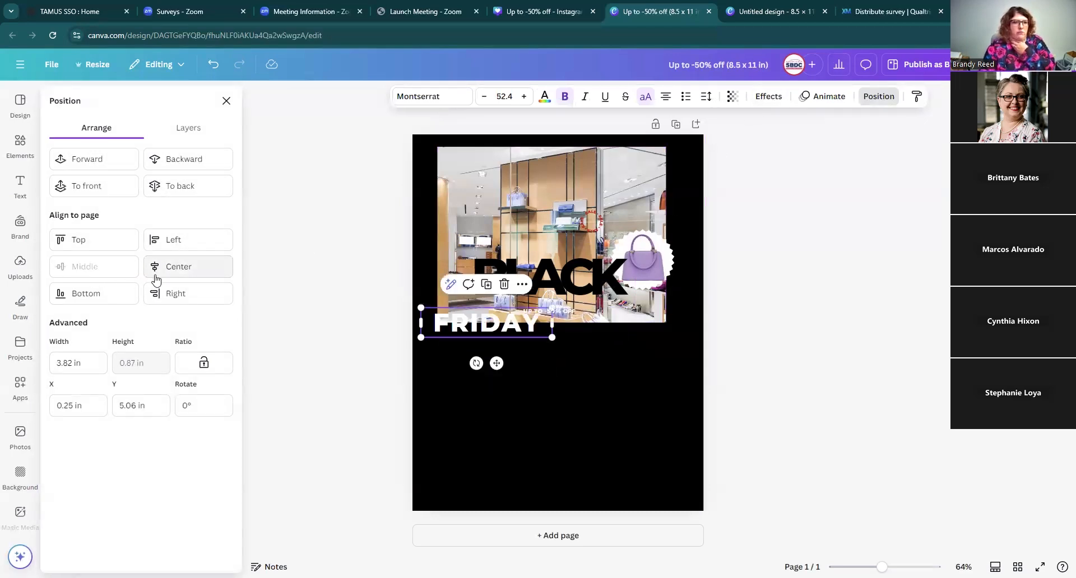
left_click(157, 270)
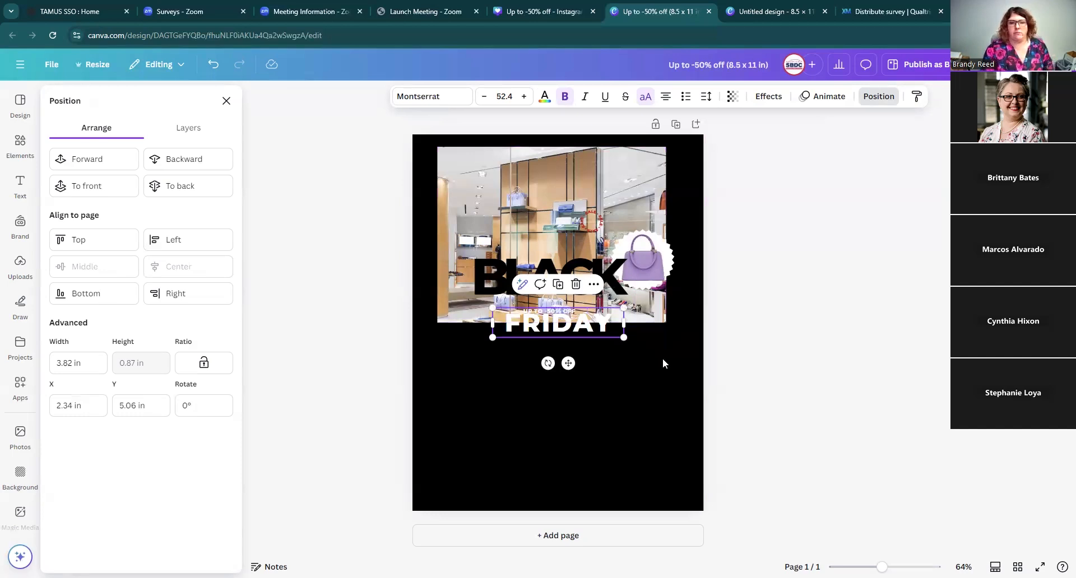
Step: Enlarge the BLACK headline to span nearly the full page width and move it down over the photo's bottom edge
left_click(595, 272)
left_click_drag(461, 307, 420, 323)
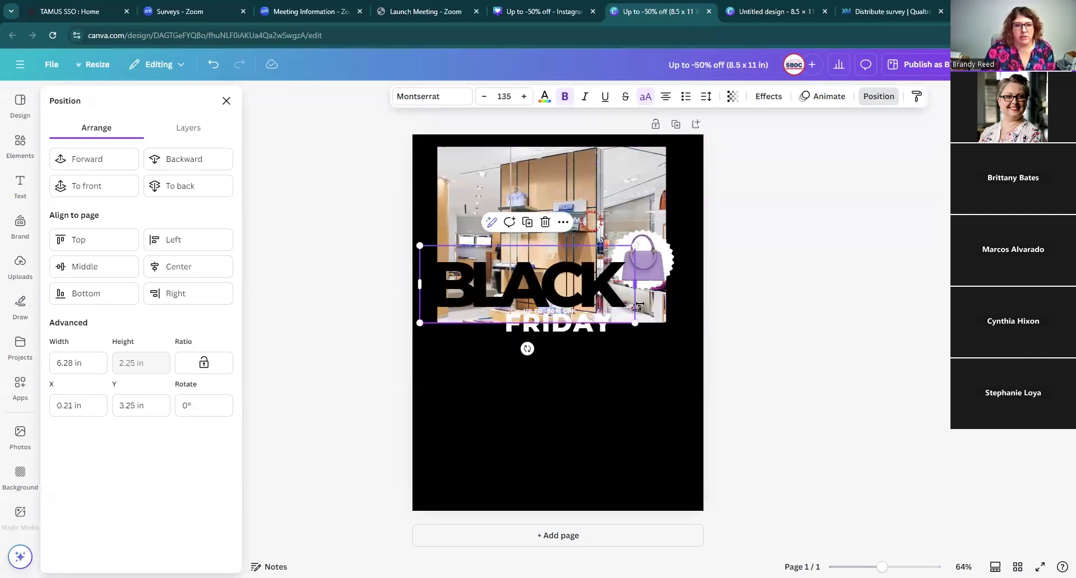
left_click_drag(636, 324, 686, 340)
mouse_move(574, 274)
left_mouse_down()
mouse_move(576, 308)
mouse_move(571, 292)
left_mouse_up()
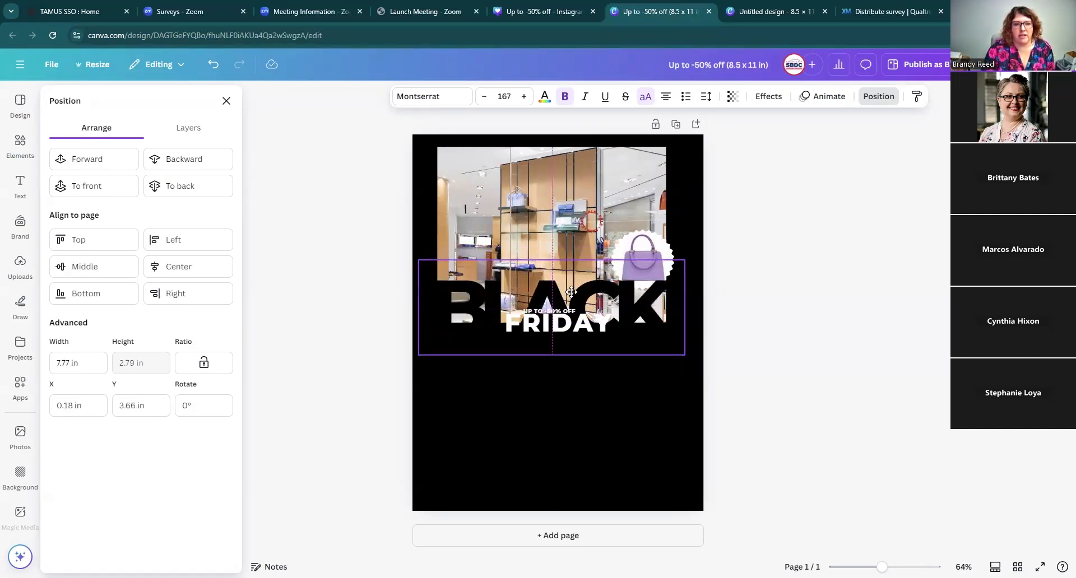
Step: Move the UP TO -50% OFF tagline down to sit just below the FRIDAY text
left_click_drag(571, 295, 567, 345)
left_click(746, 312)
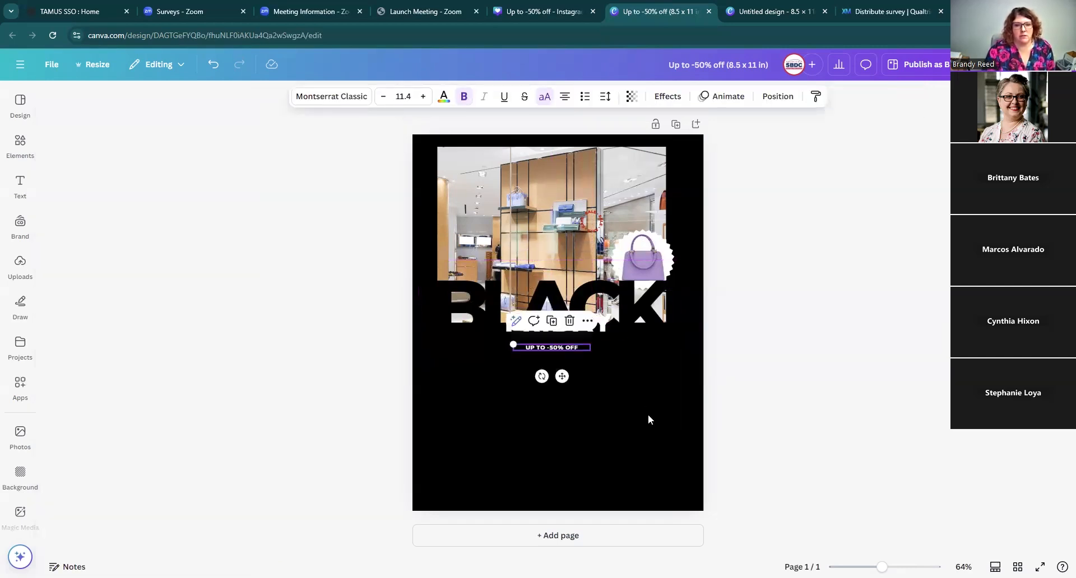
left_click(648, 414)
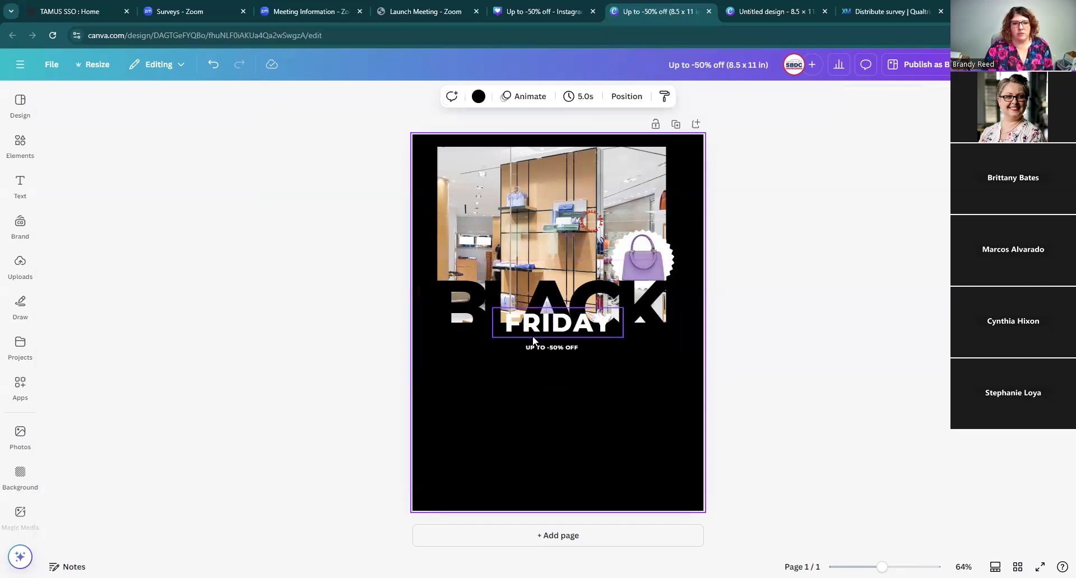
Step: Nudge the FRIDAY text slightly lower and reposition the shopping bag sticker beside the headline
left_click_drag(548, 324, 549, 335)
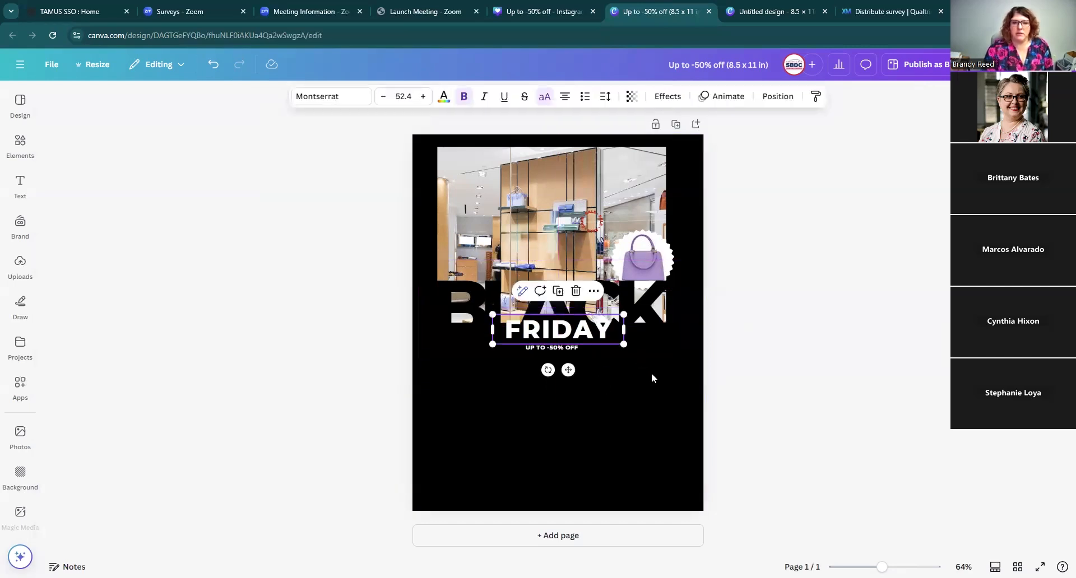
left_click(651, 374)
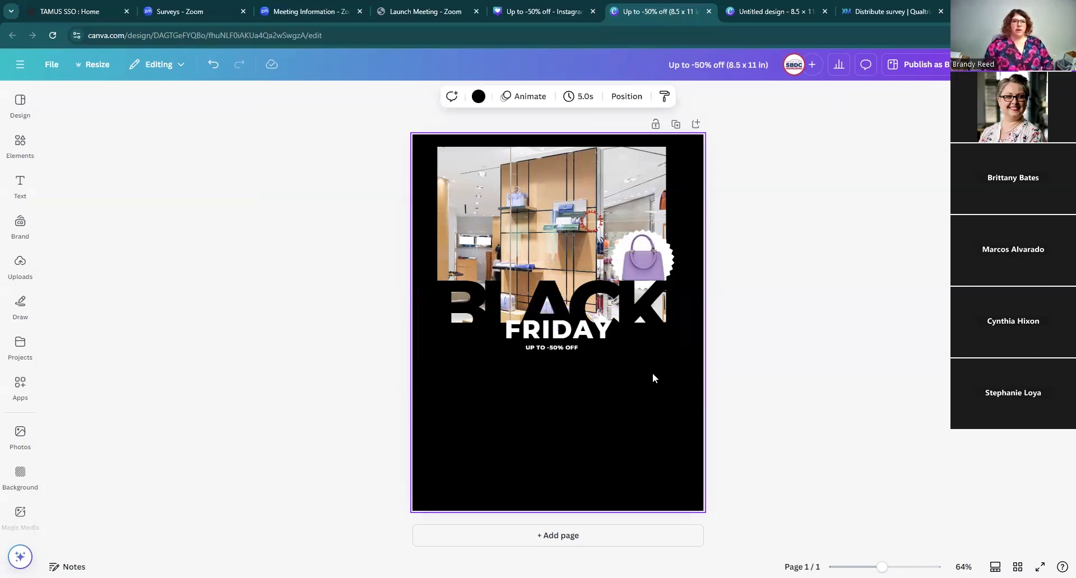
left_click_drag(587, 232, 635, 264)
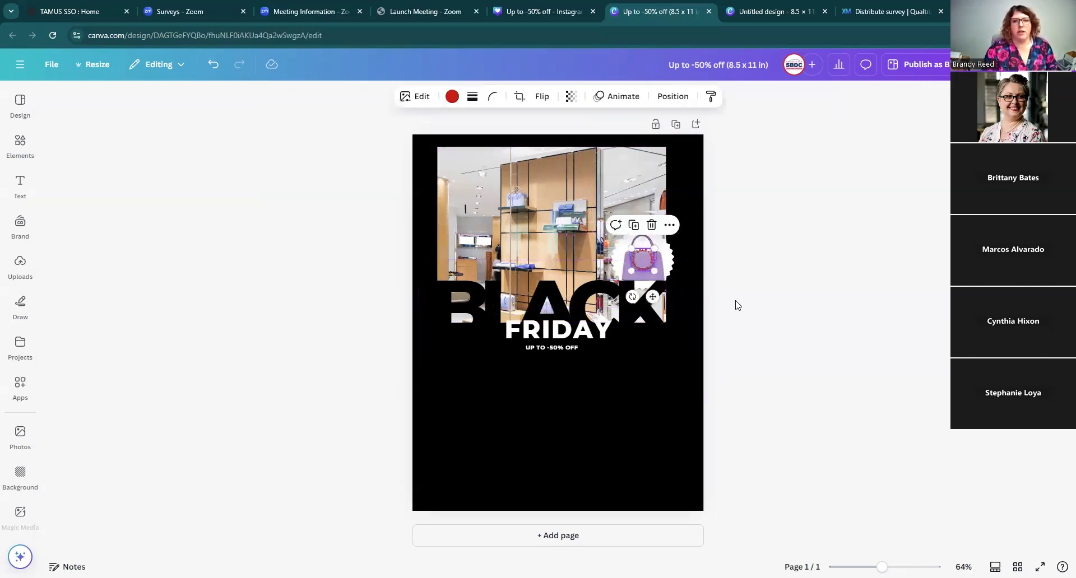
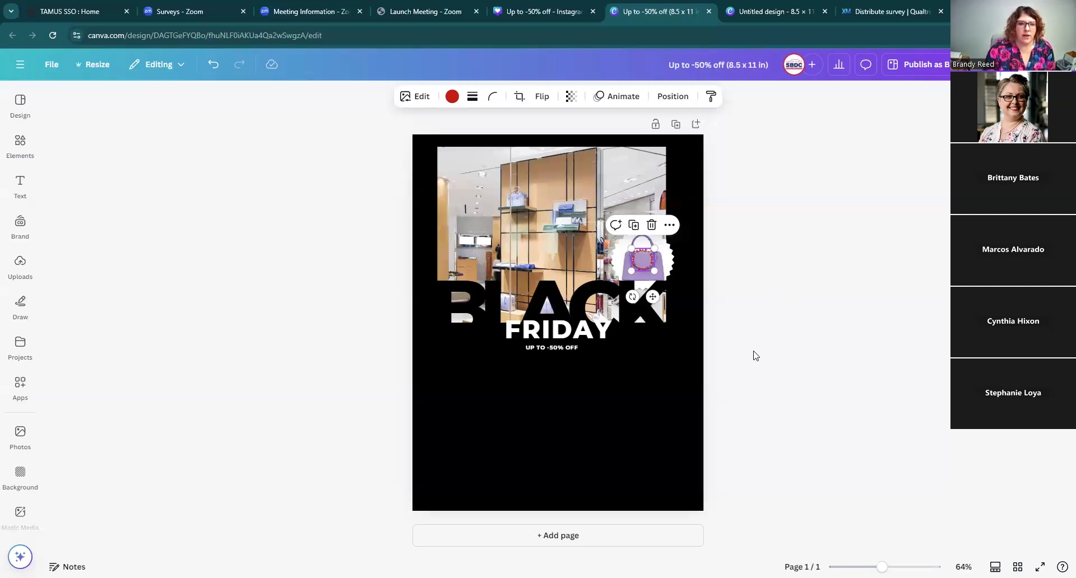
Step: Add the stacked LIMITED TIME ONLY text combination and move it below the UP TO -50% OFF tagline
left_click(22, 201)
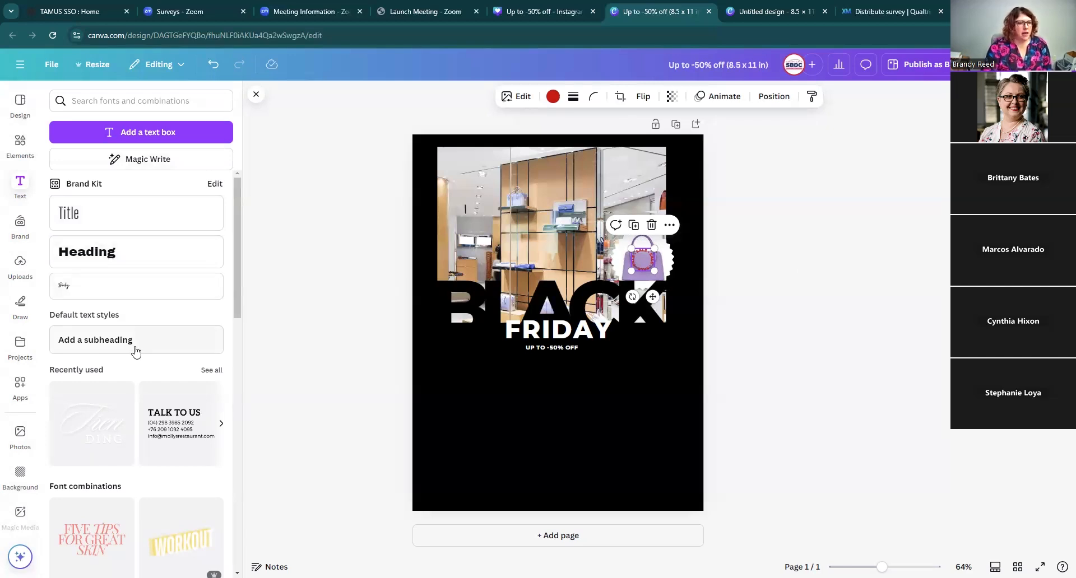
scroll(112, 348, "down", 2)
scroll(112, 316, "down", 6)
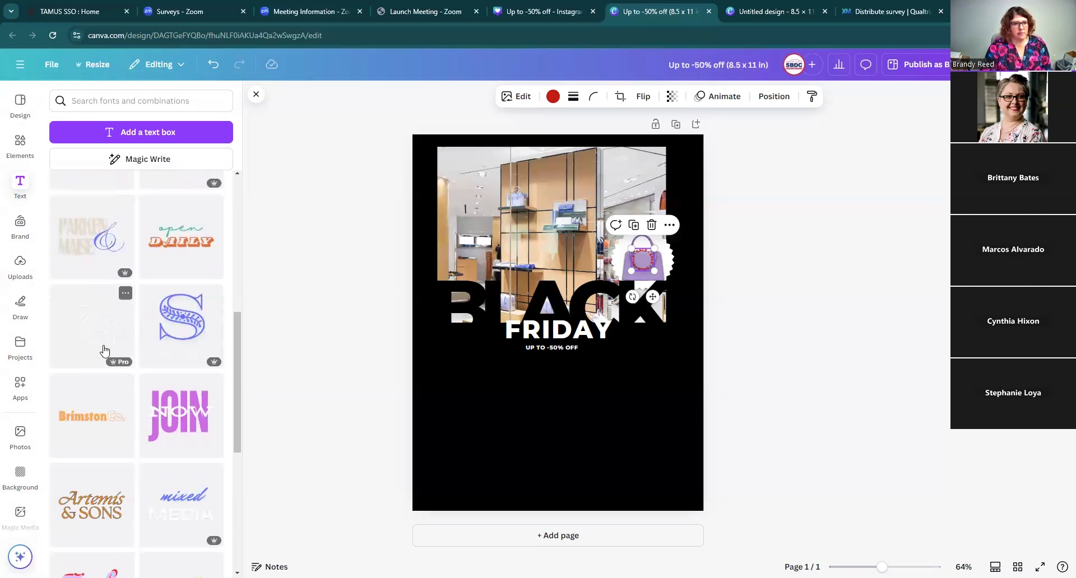
scroll(116, 403, "down", 1)
scroll(118, 407, "down", 4)
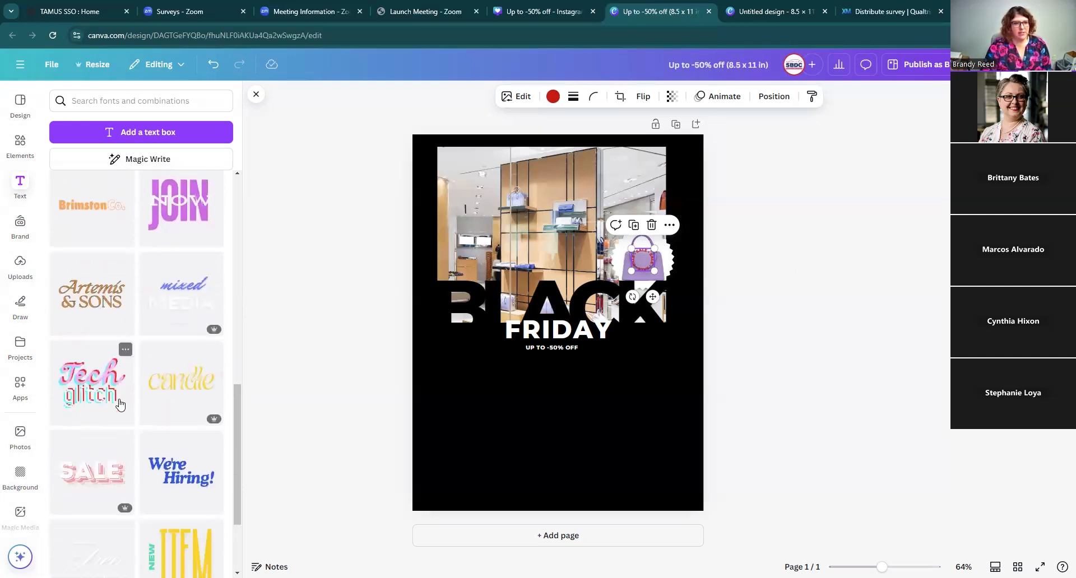
scroll(120, 399, "down", 2)
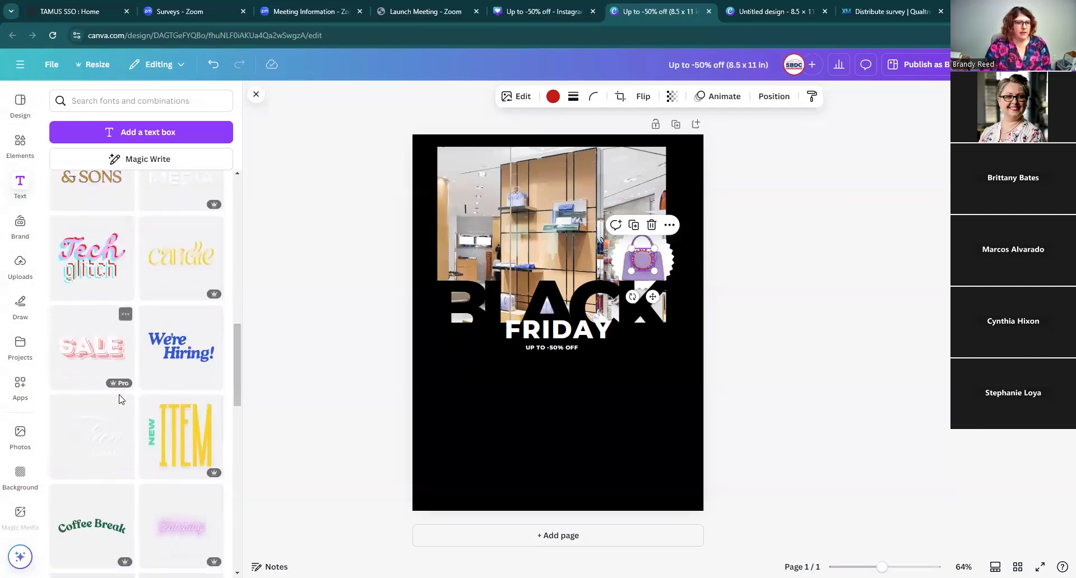
scroll(129, 392, "up", 5)
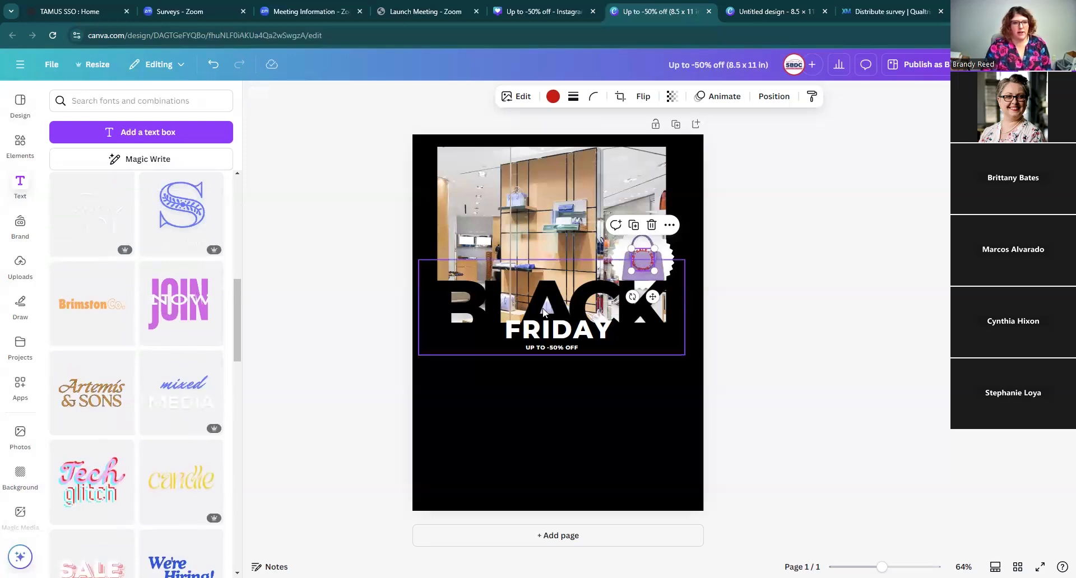
scroll(155, 448, "down", 9)
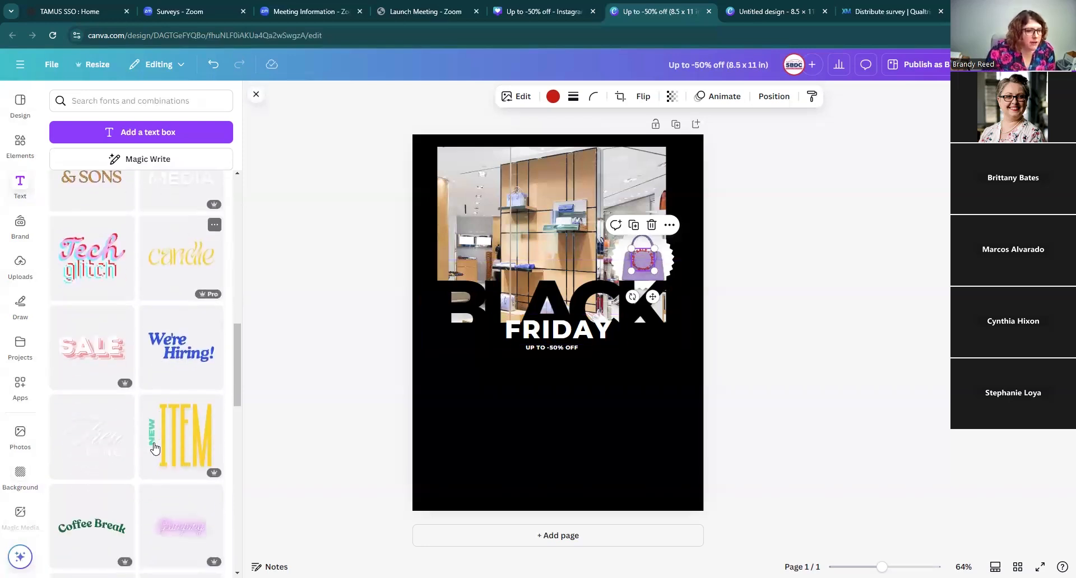
scroll(155, 448, "down", 5)
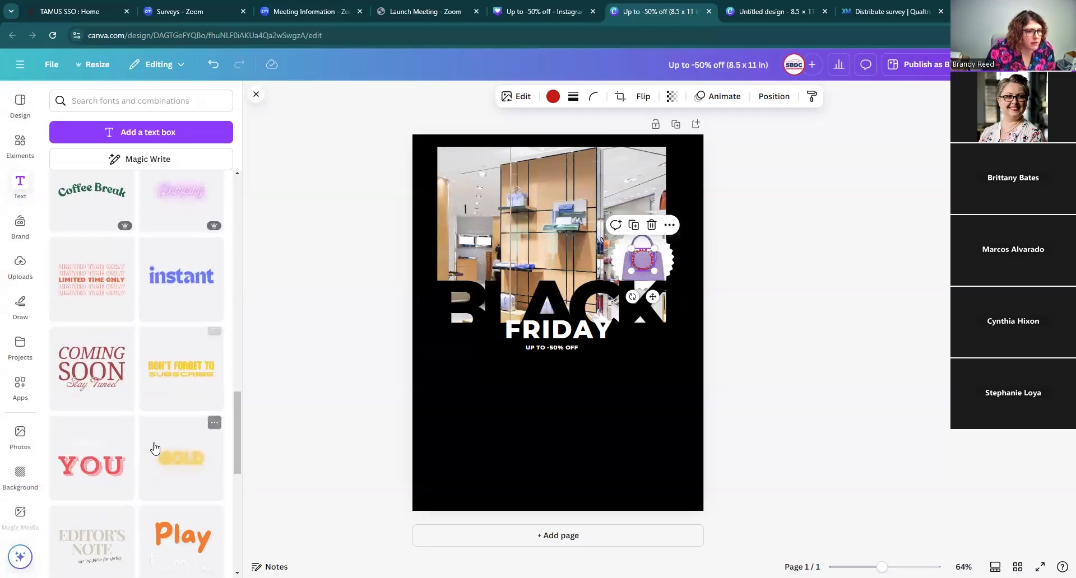
scroll(155, 448, "down", 4)
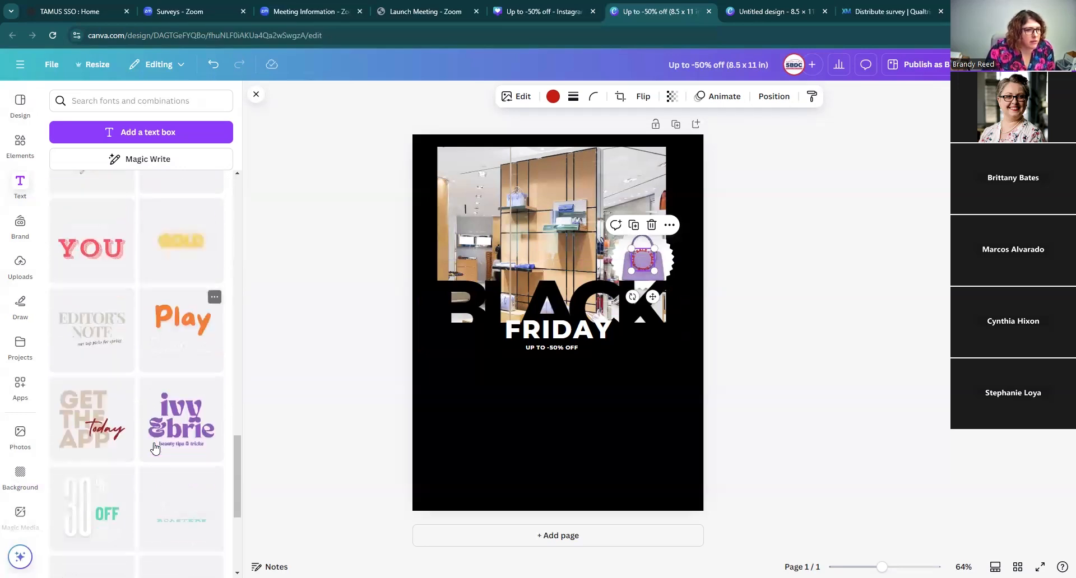
scroll(155, 448, "up", 8)
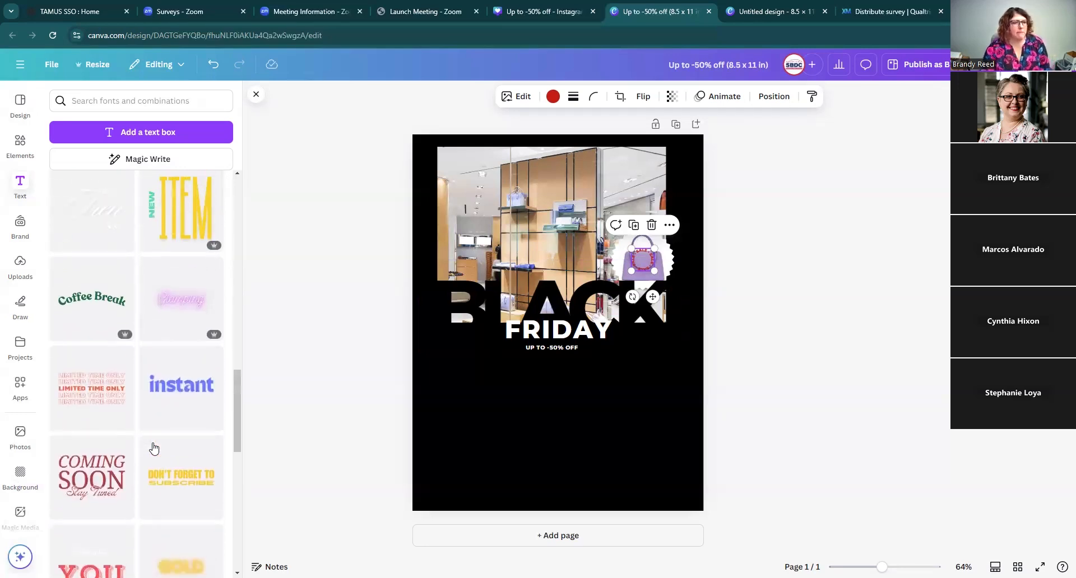
left_click(95, 397)
left_click_drag(538, 331, 537, 426)
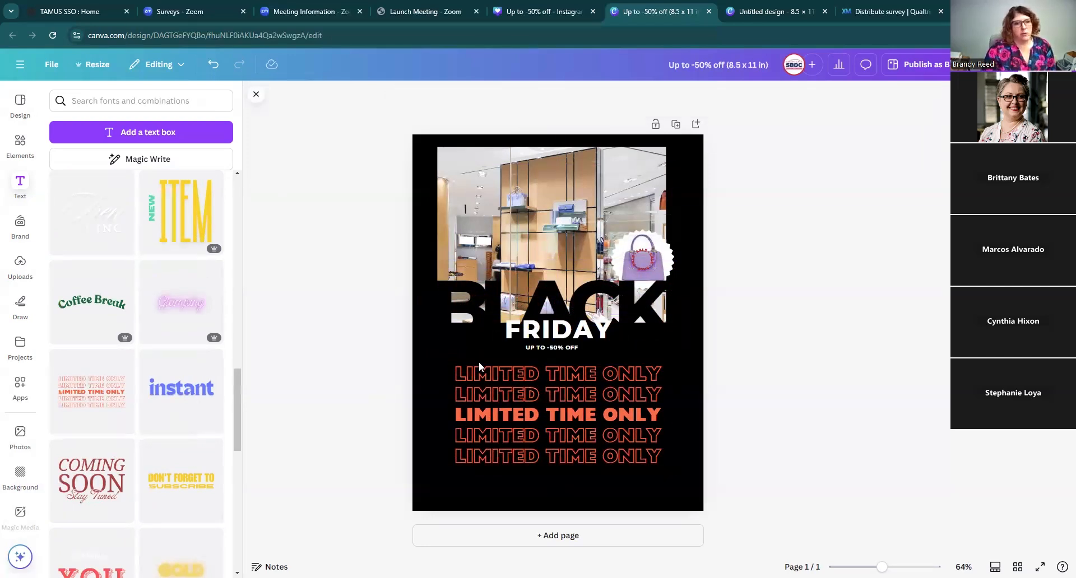
left_click(560, 436)
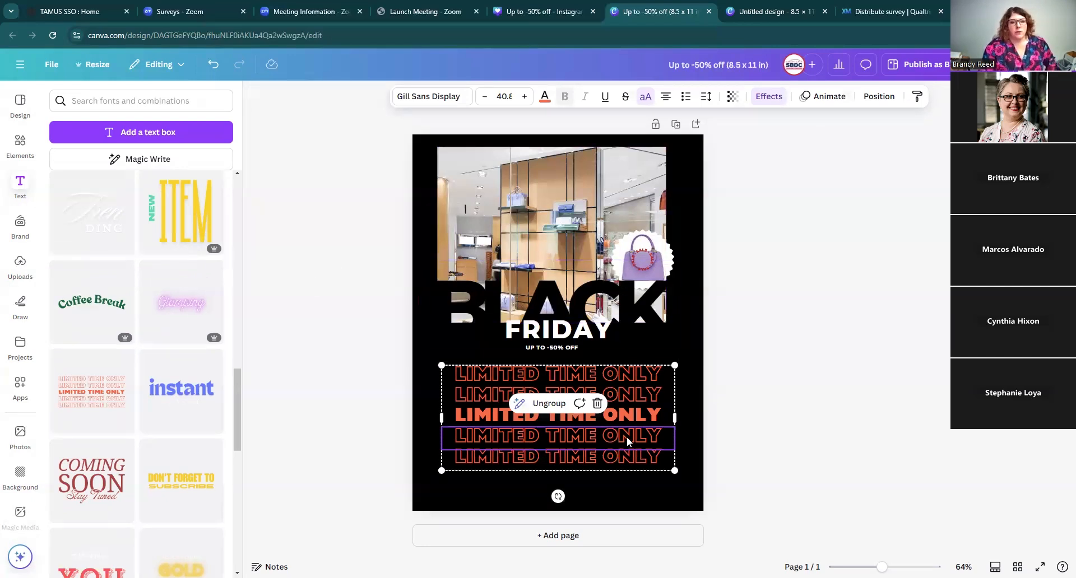
left_click(750, 410)
left_click(641, 412)
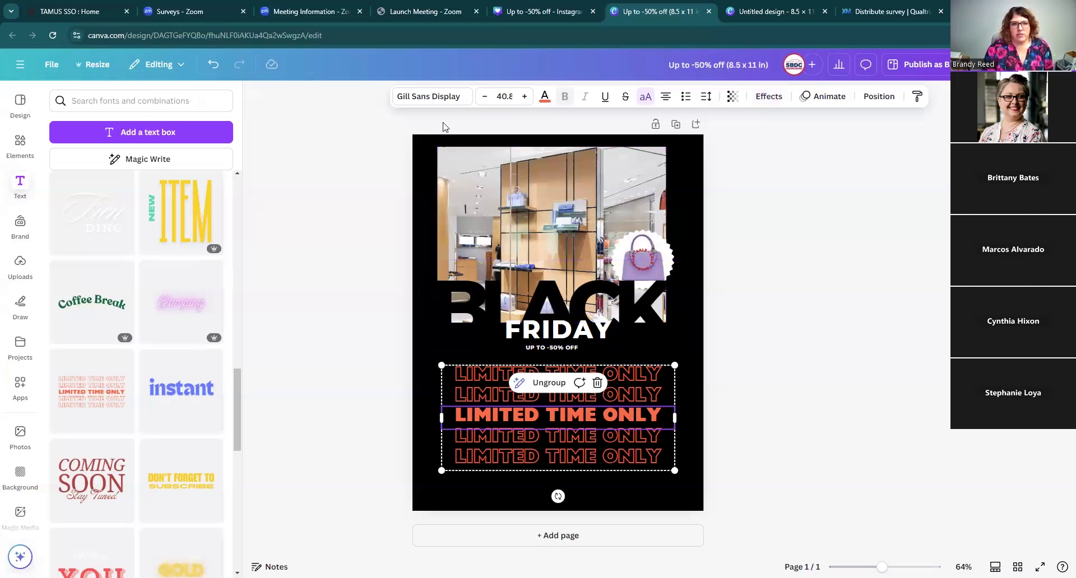
left_click(552, 322)
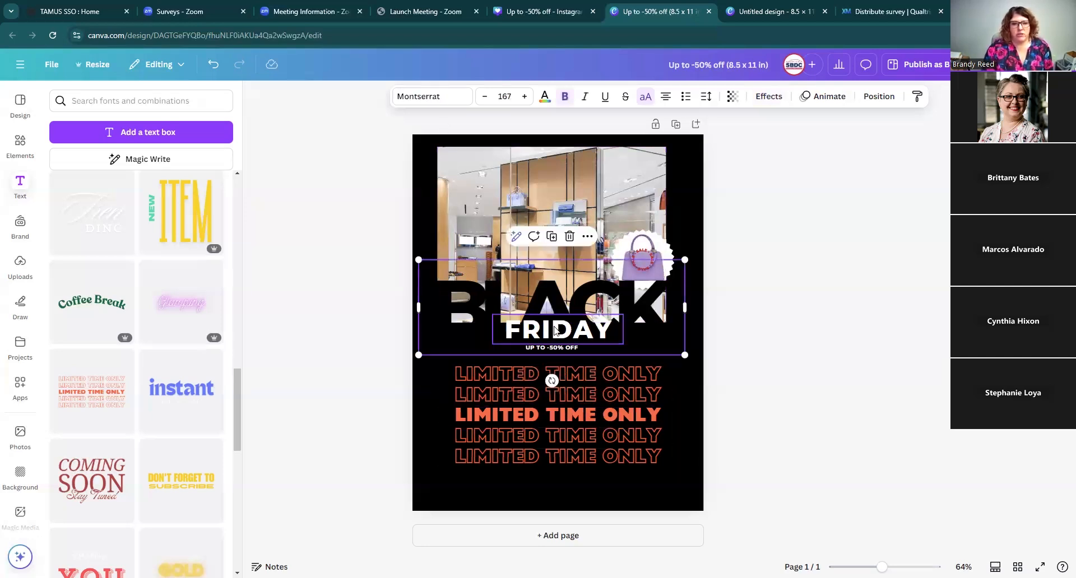
left_click(554, 331)
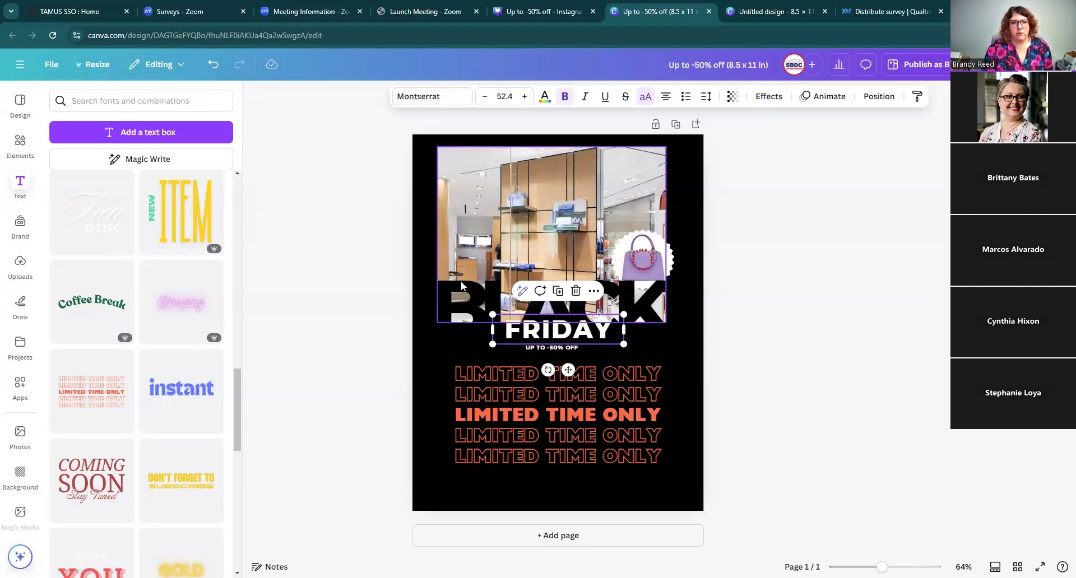
left_click(482, 375)
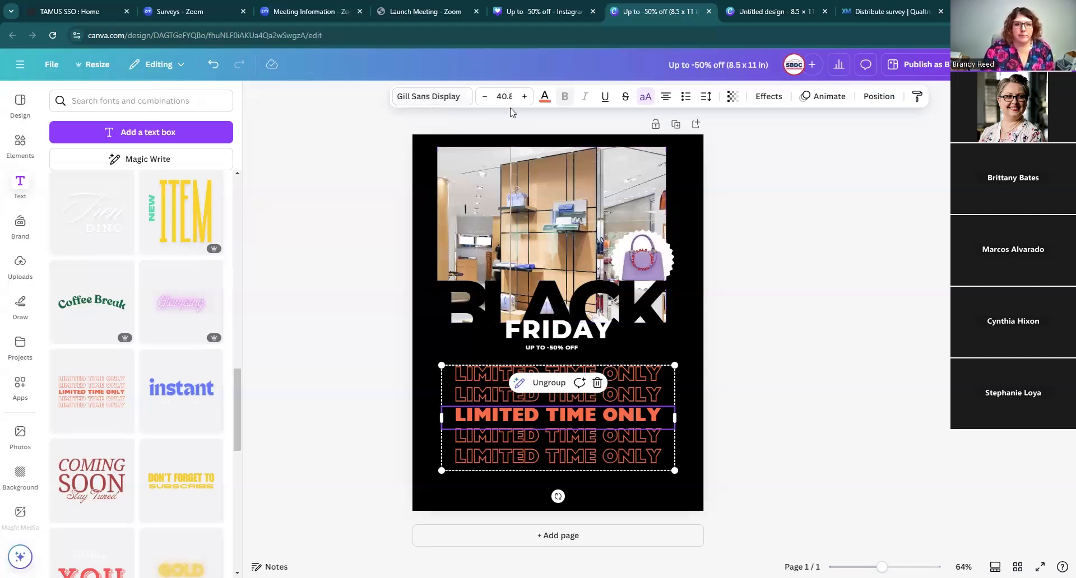
Step: Try to enlarge the LIMITED TIME ONLY text's font size to 56.8
left_click(524, 97)
left_click(524, 98)
left_click(524, 98)
left_click(524, 98)
left_click(524, 99)
left_click(524, 98)
left_click(524, 99)
left_click(524, 99)
left_click(524, 98)
left_click(524, 98)
left_click(524, 98)
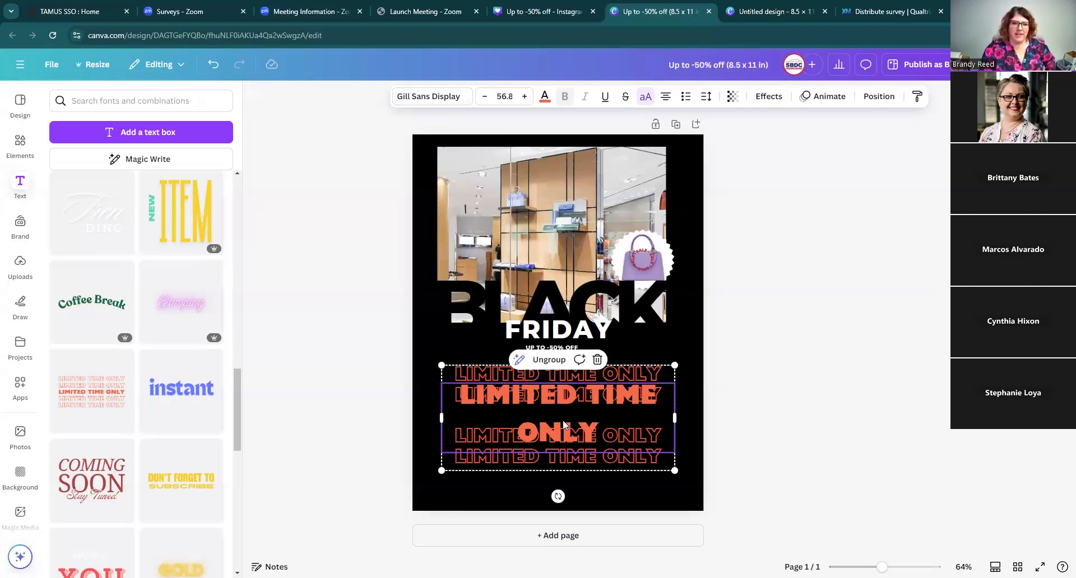
Step: Undo the font size changes and move the LIMITED TIME ONLY group back below the tagline
left_click(213, 65)
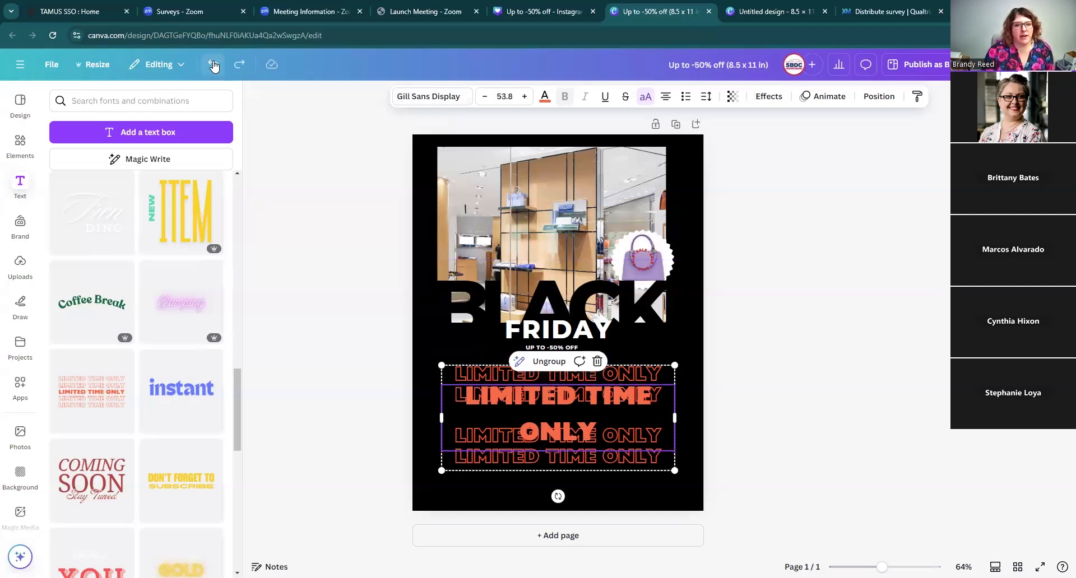
left_click(213, 65)
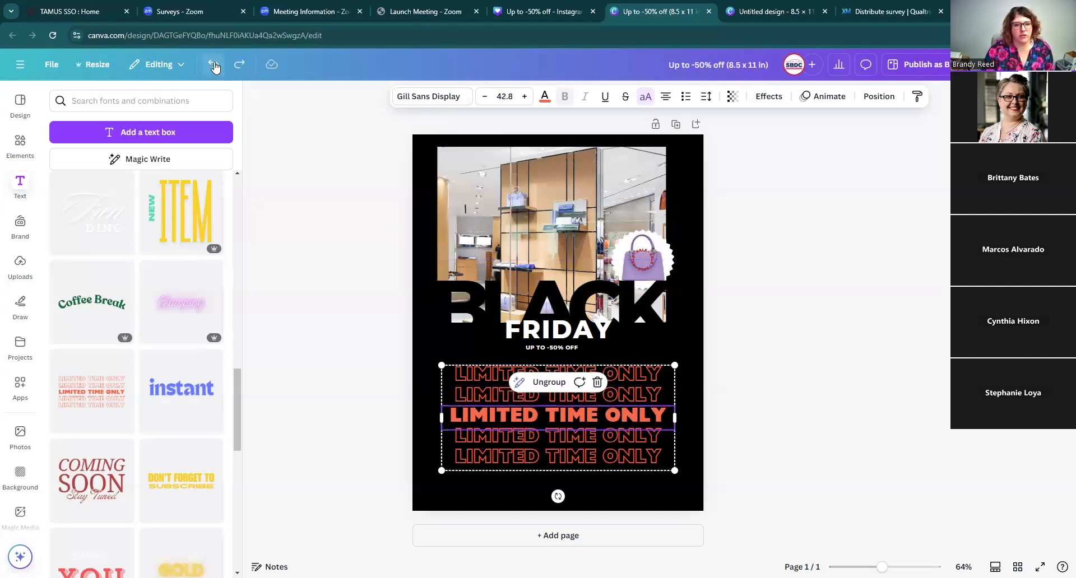
left_click(213, 65)
left_click(213, 65)
left_click(213, 65)
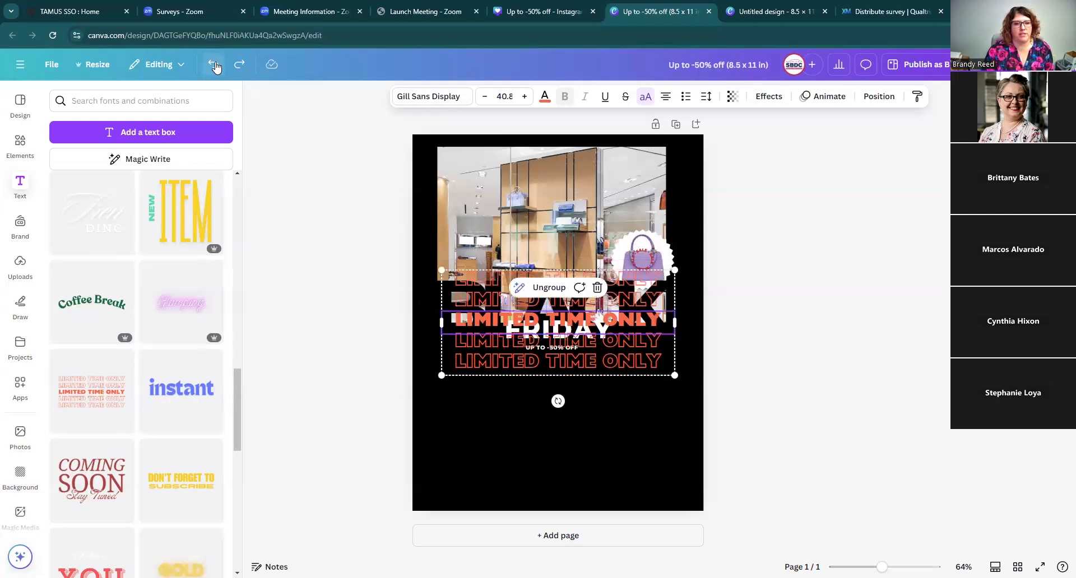
left_click_drag(591, 357, 591, 453)
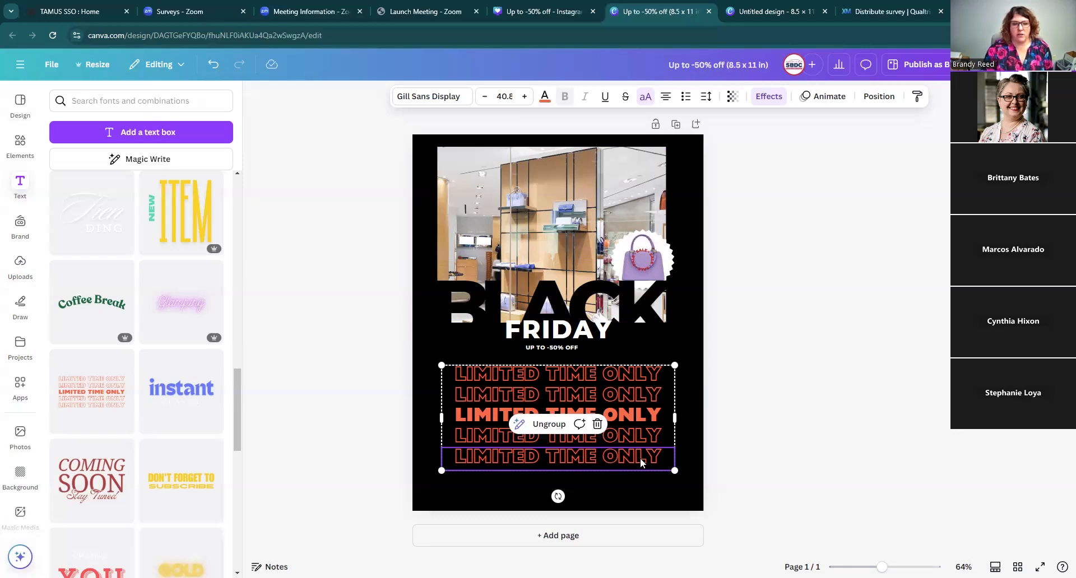
Step: Try a Neon effect with intensity 41 on the bottom LIMITED TIME ONLY line
left_click(769, 97)
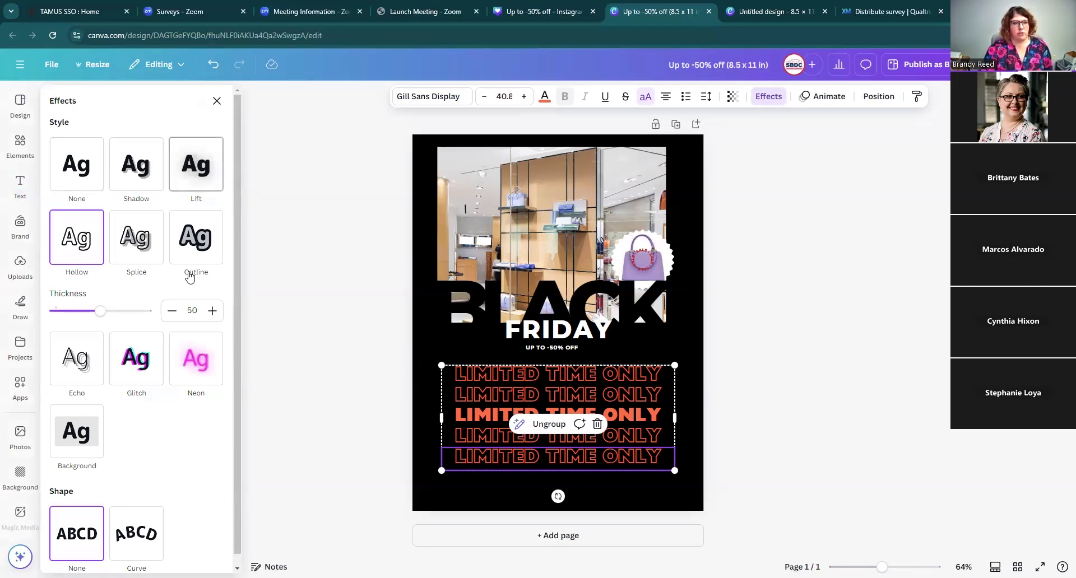
left_click(79, 166)
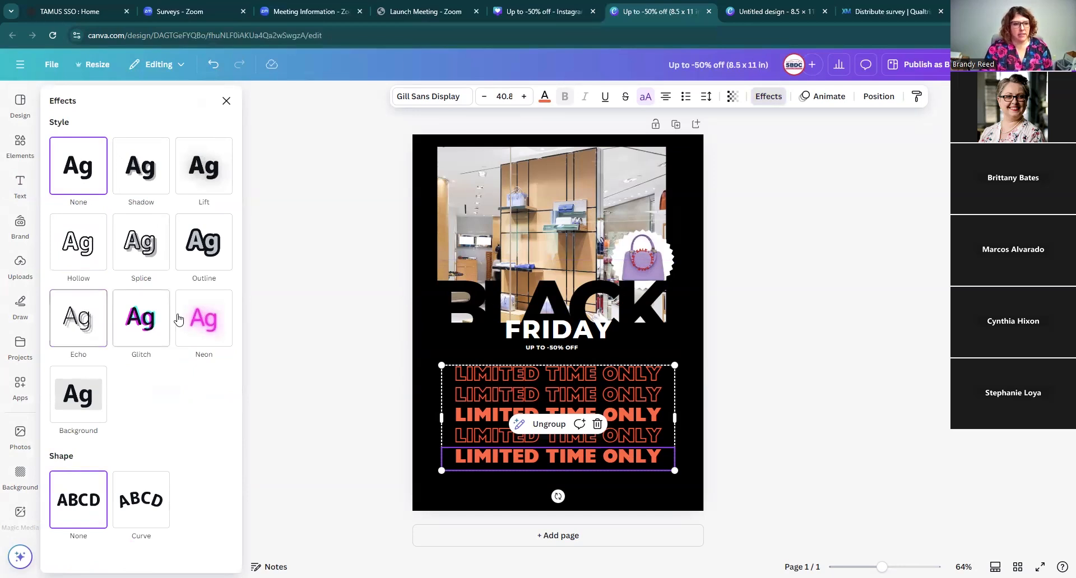
left_click(203, 319)
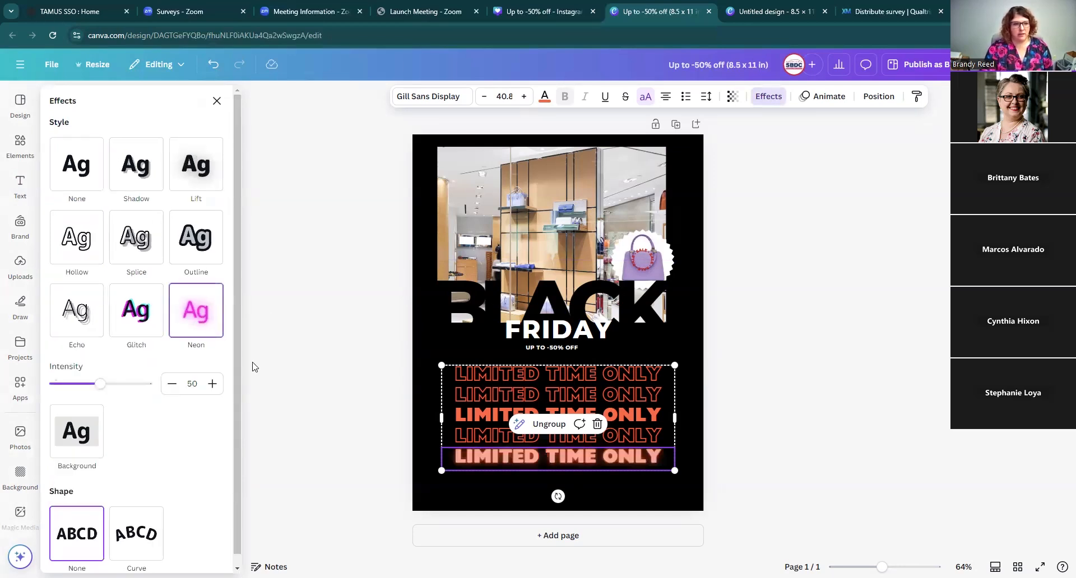
mouse_move(100, 384)
left_mouse_down()
mouse_move(144, 384)
mouse_move(70, 397)
mouse_move(93, 395)
left_mouse_up()
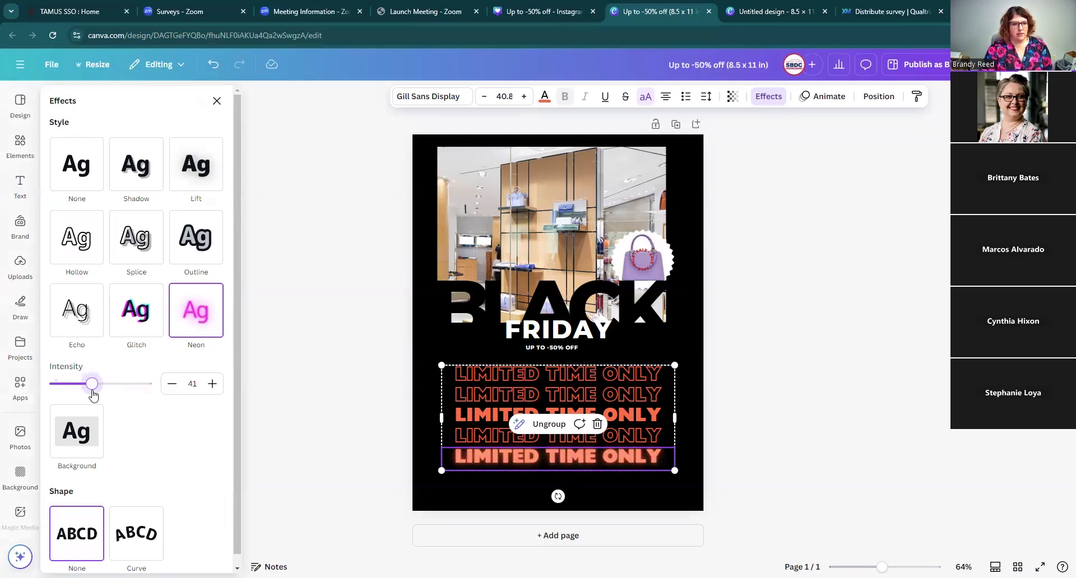
Step: Apply a Background effect to the bottom line with roundness 78 and transparency 72
left_click(82, 442)
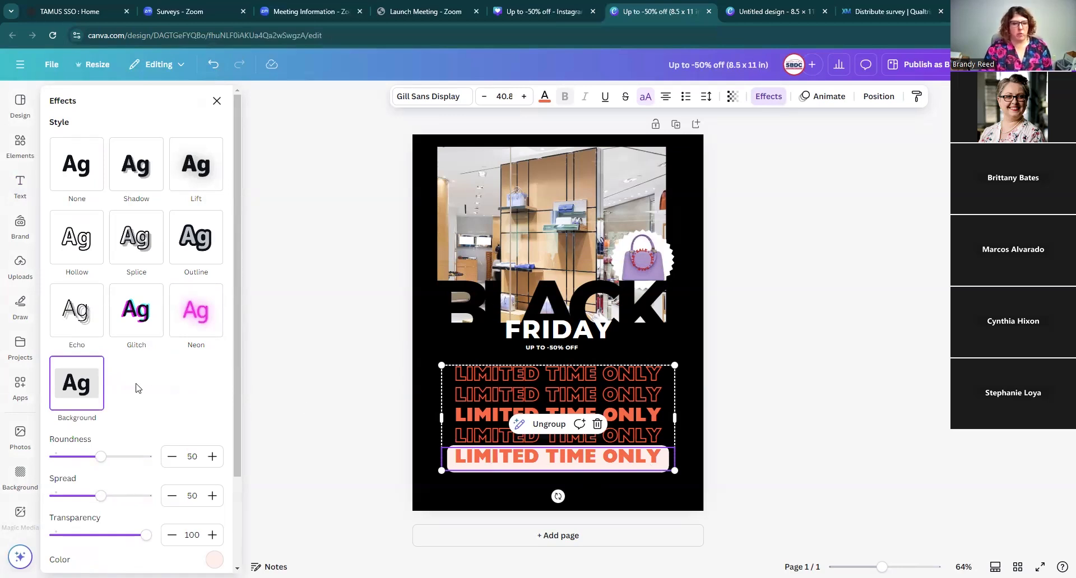
left_click_drag(101, 457, 127, 459)
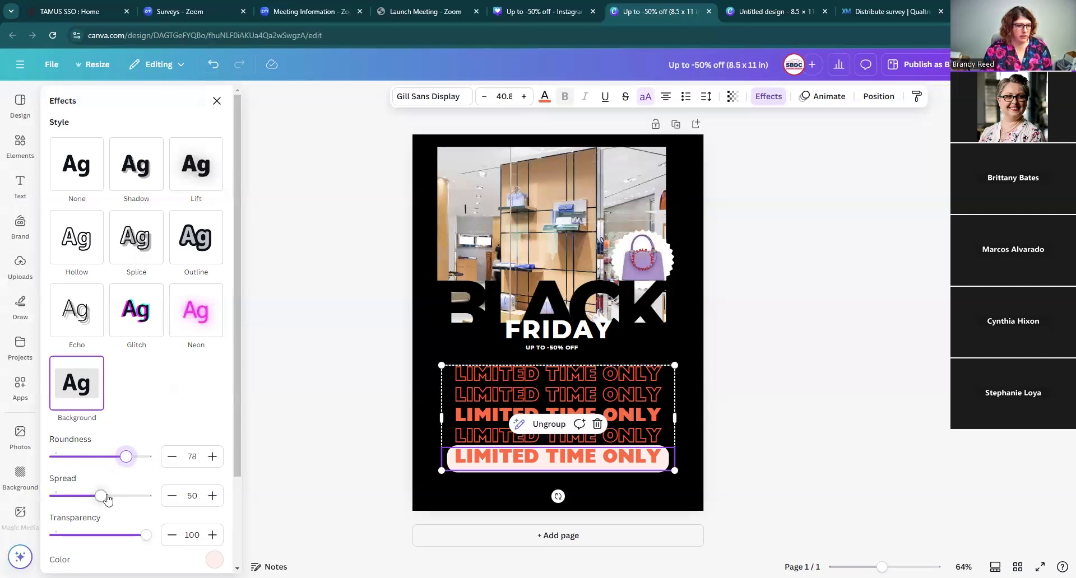
mouse_move(103, 497)
left_mouse_down()
mouse_move(147, 498)
mouse_move(101, 495)
left_mouse_up()
left_click_drag(145, 535, 120, 535)
scroll(115, 465, "down", 2)
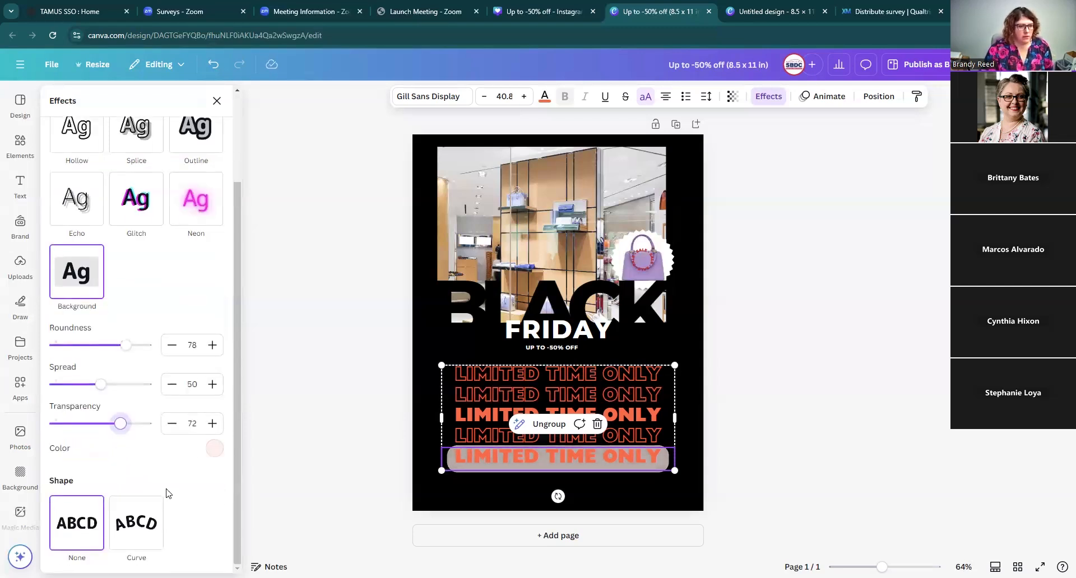
Step: Set the bottom line's background effect color to teal
left_click(215, 448)
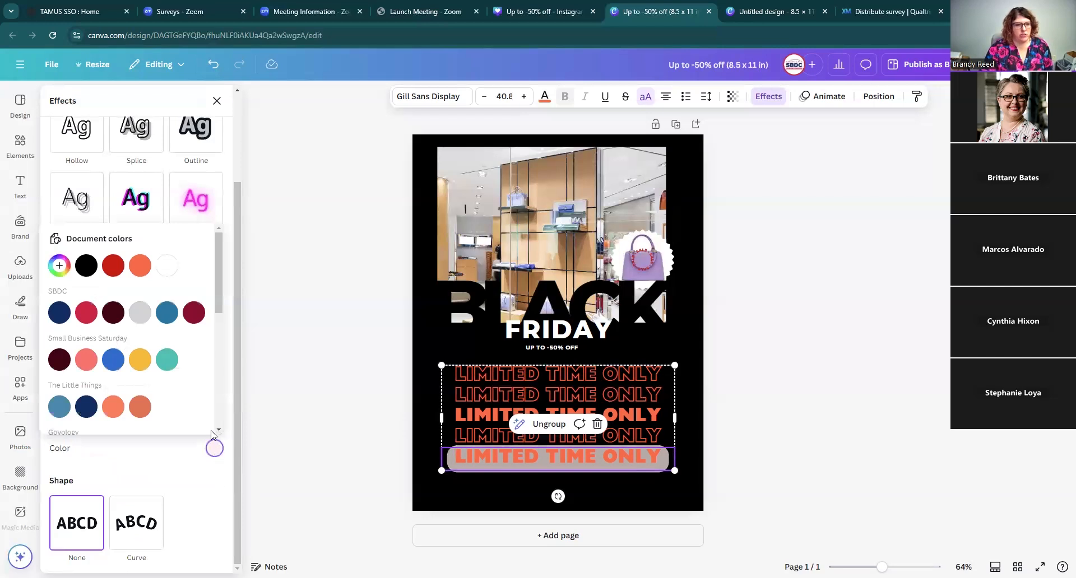
left_click(141, 365)
left_click(167, 361)
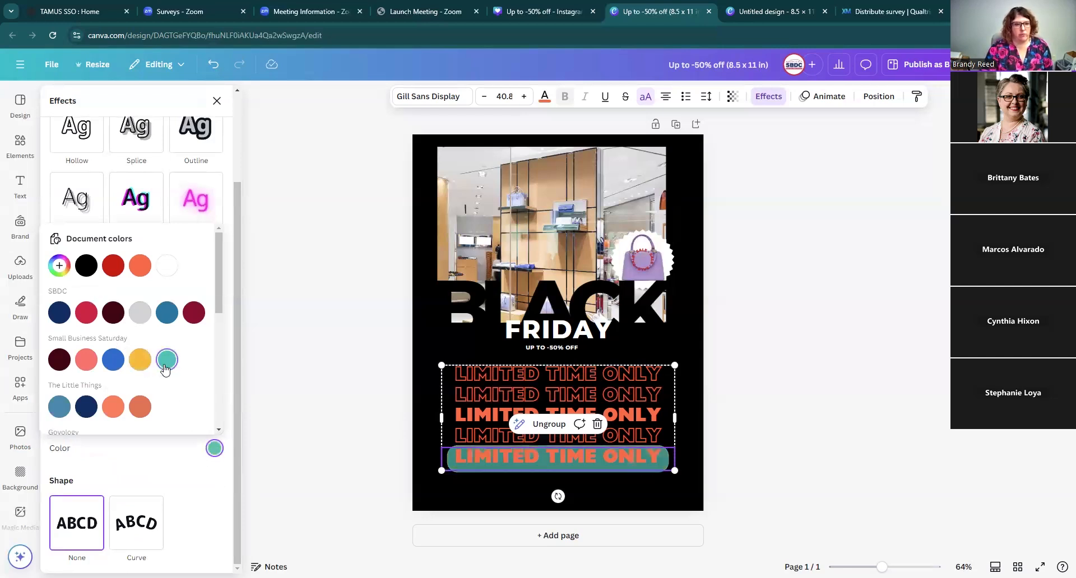
left_click(216, 503)
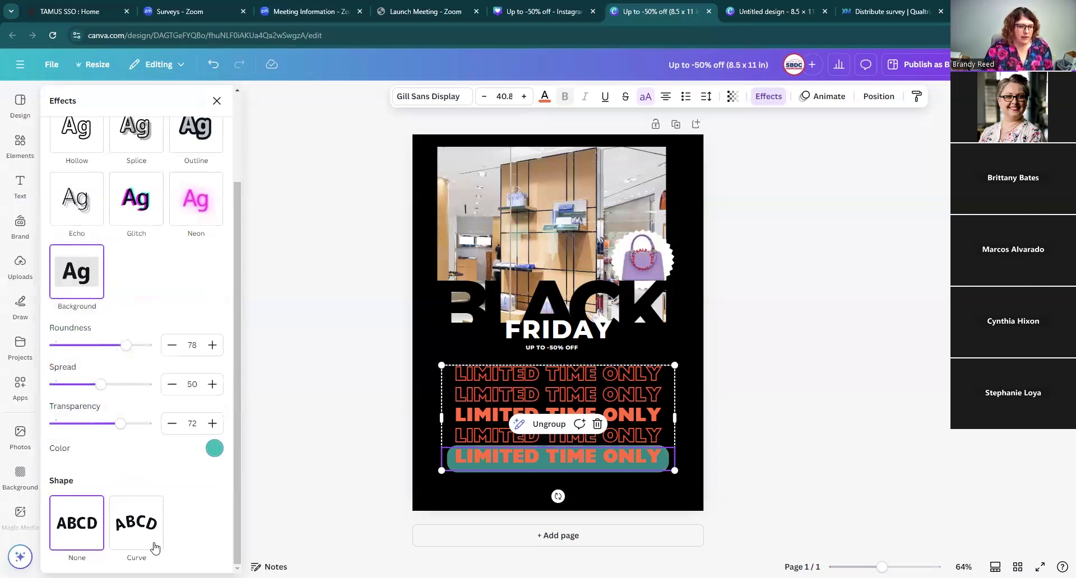
Step: Give the bottom LIMITED TIME ONLY line a Curve shape with a curve value of 37
left_click(141, 530)
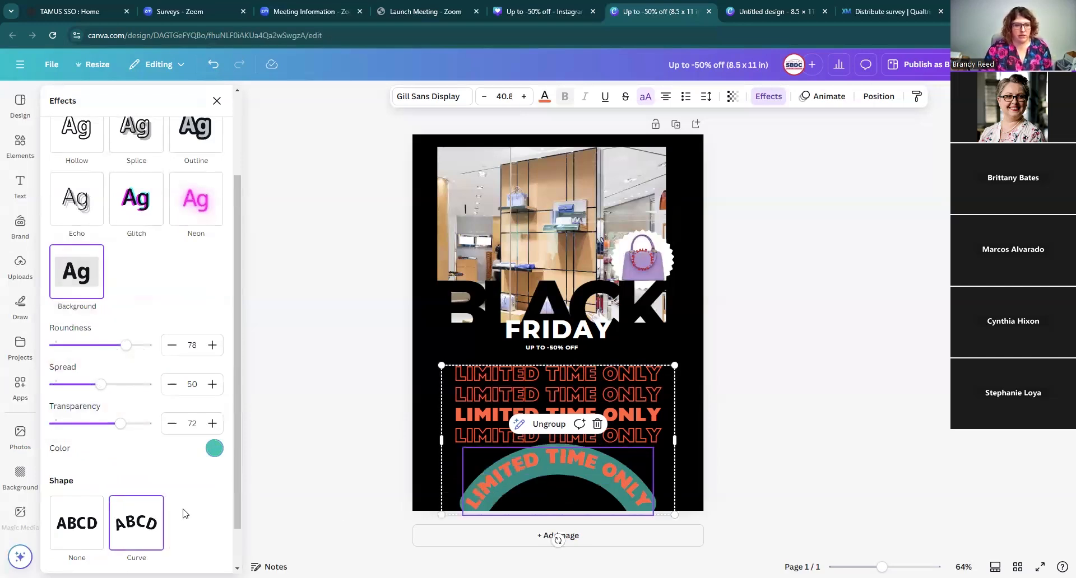
scroll(188, 511, "down", 1)
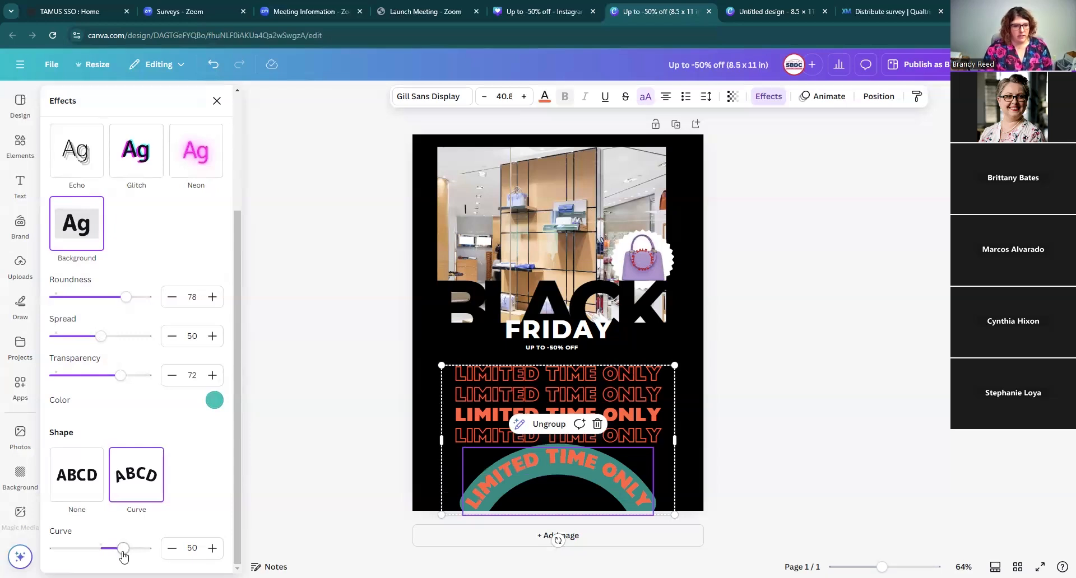
mouse_move(122, 549)
left_mouse_down()
mouse_move(86, 550)
mouse_move(123, 552)
left_mouse_up()
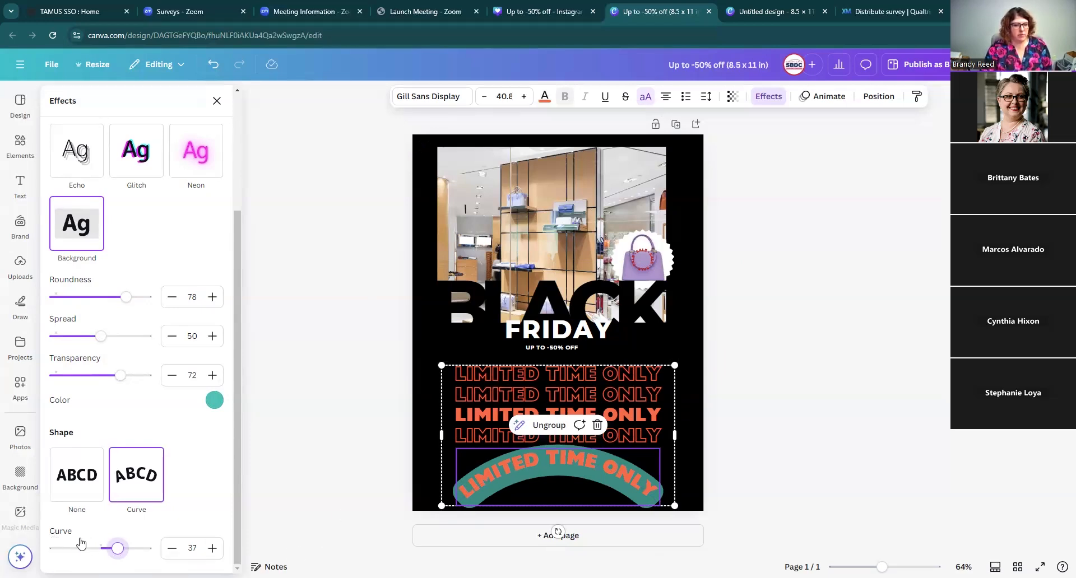
Step: Apply the Curve shape to the top LIMITED TIME ONLY line
left_click(576, 372)
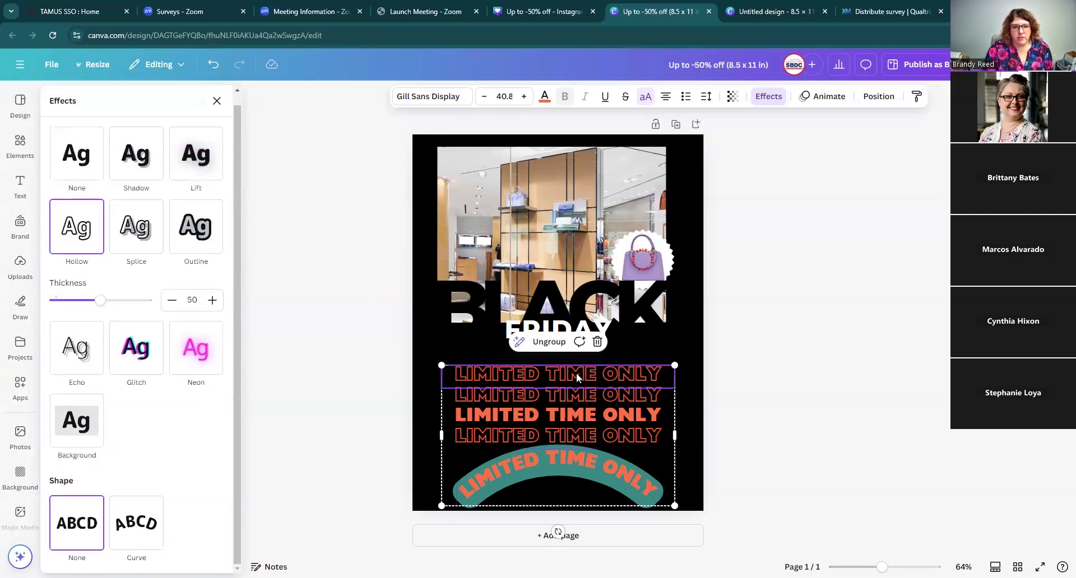
left_click(149, 526)
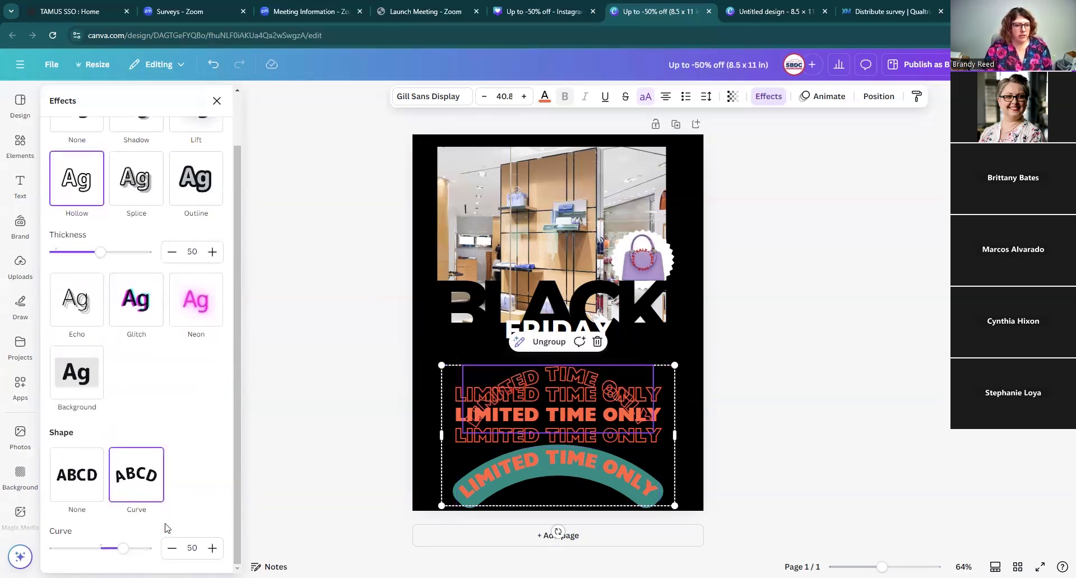
Step: Set the top LIMITED TIME ONLY line's curve value to 37
left_click(191, 548)
key("ctrl+a")
type("37")
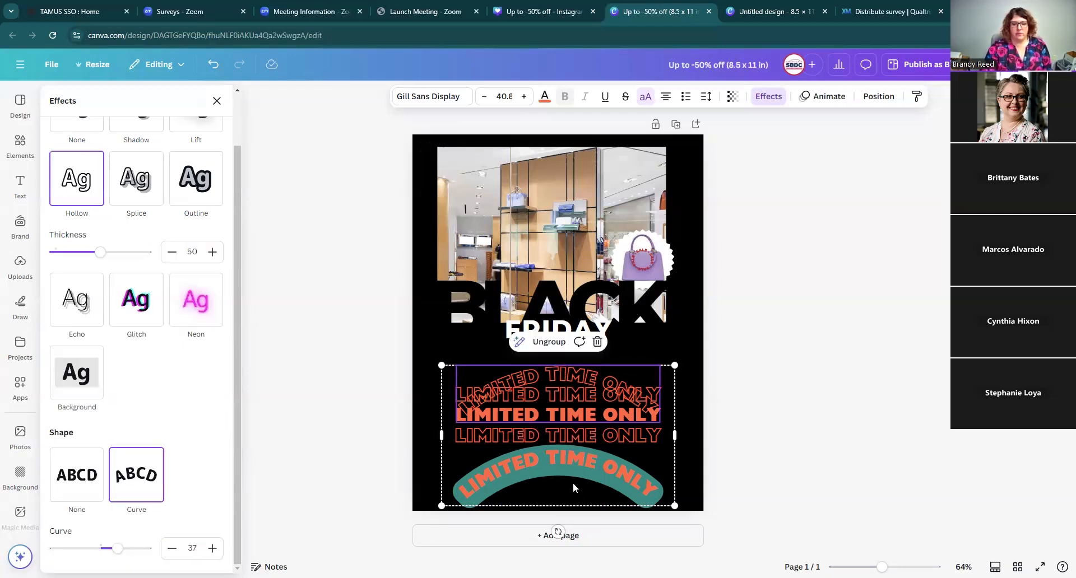
left_click(569, 472)
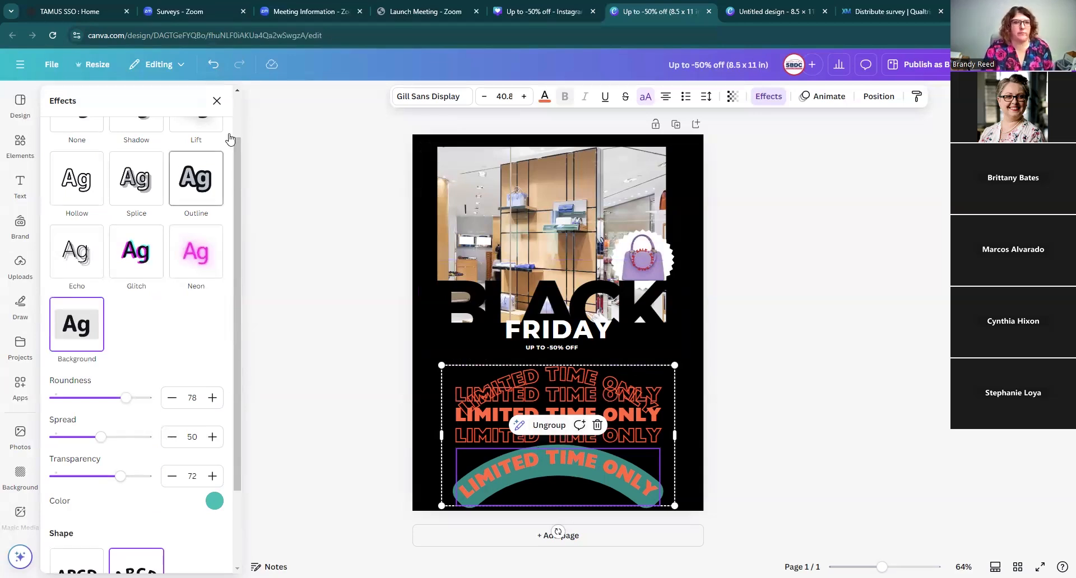
Step: Undo the recent curve and background effects applied to the LIMITED TIME ONLY lines
left_click(213, 65)
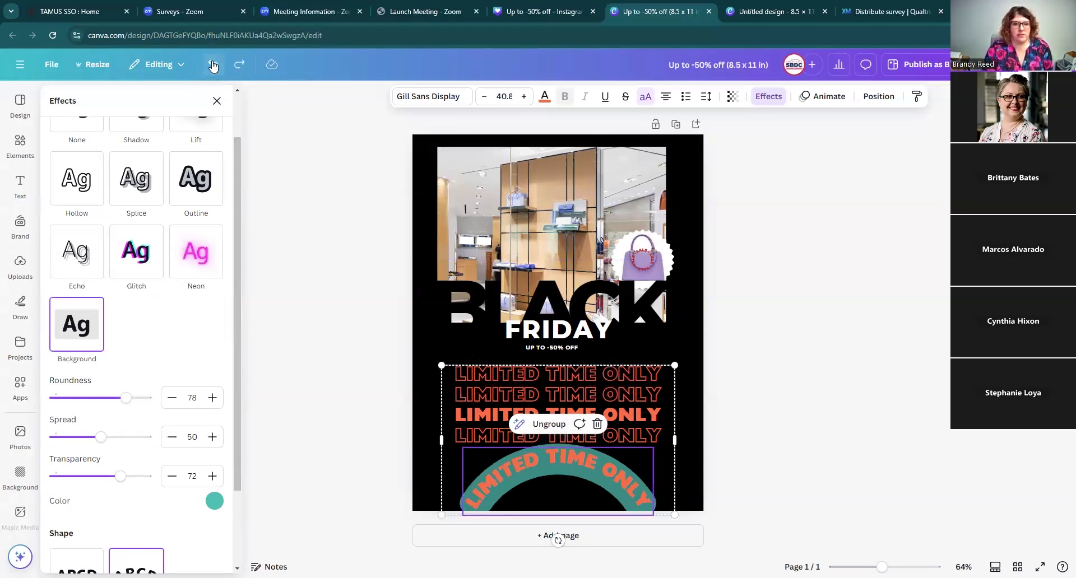
left_click(213, 65)
left_click(213, 65)
left_click(213, 65)
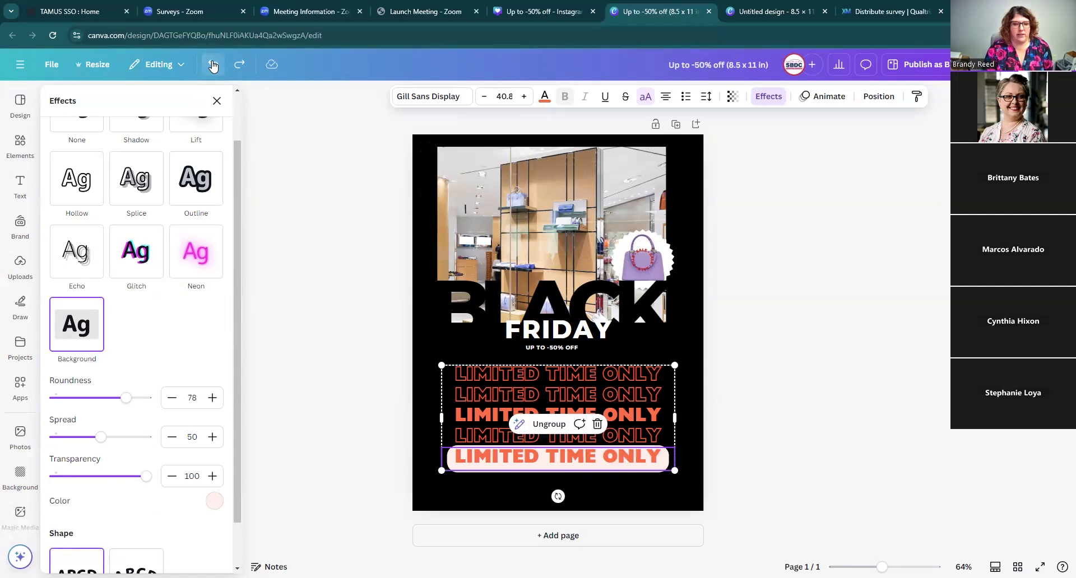
left_click(212, 65)
left_click(213, 66)
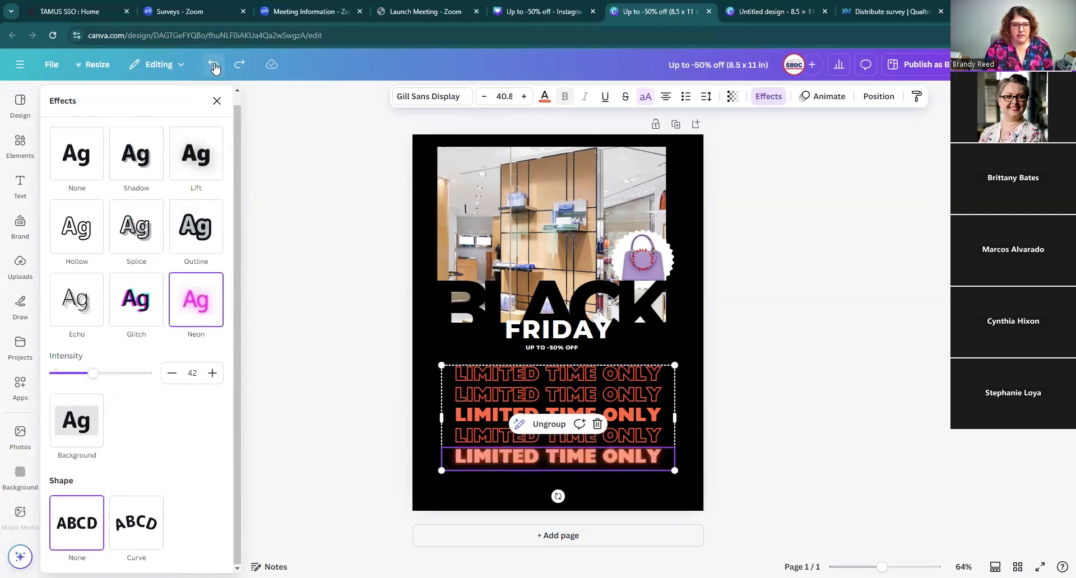
Step: Ungroup the LIMITED TIME ONLY block into its five separate lines
left_click(691, 377)
left_click(638, 393)
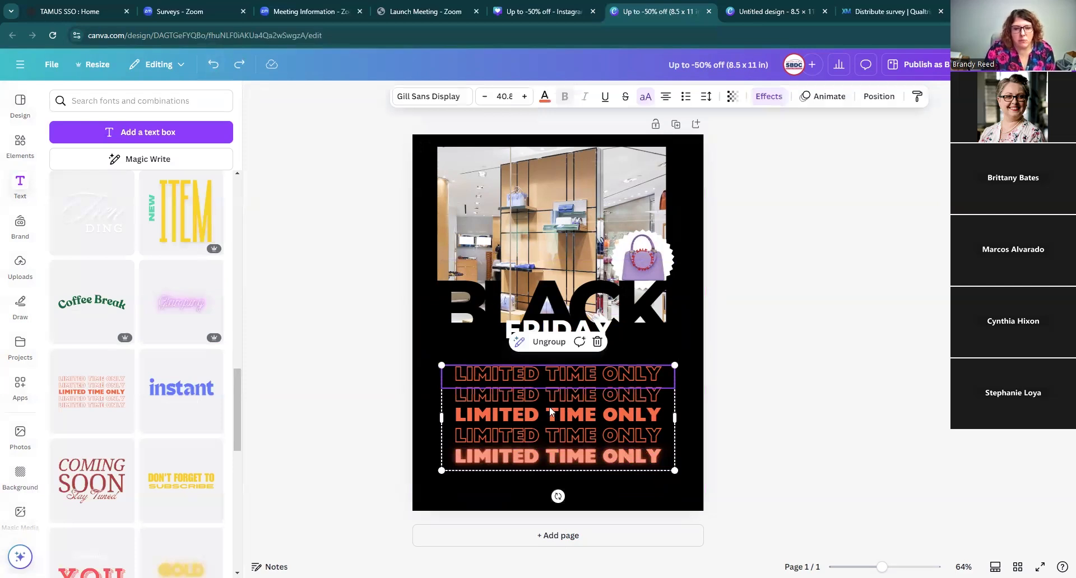
left_click(545, 343)
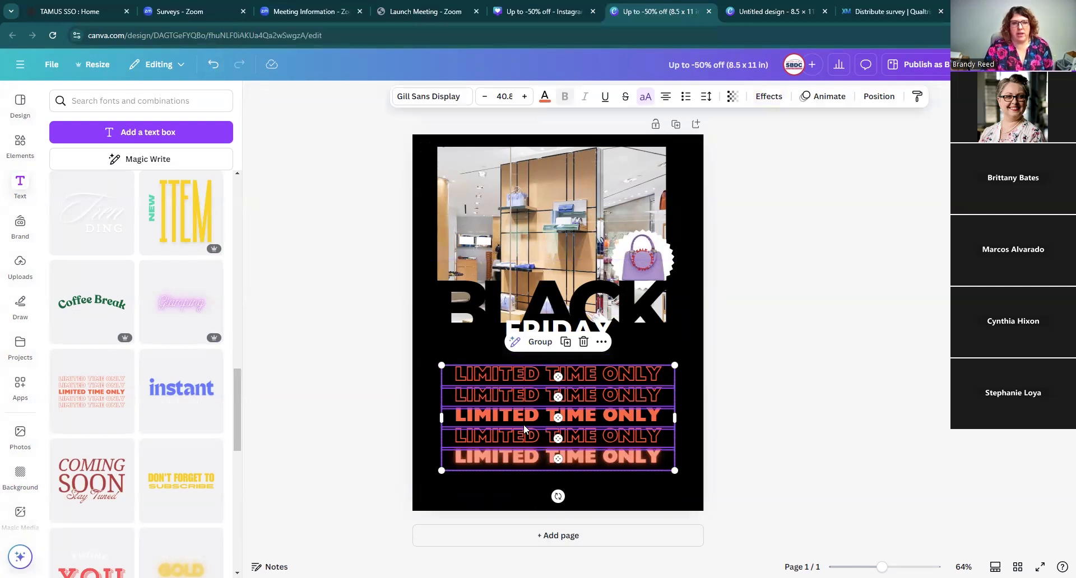
Step: Recolor all five LIMITED TIME ONLY lines lavender #AE95CA, sampling the color from the photo with the eyedropper
left_click(545, 99)
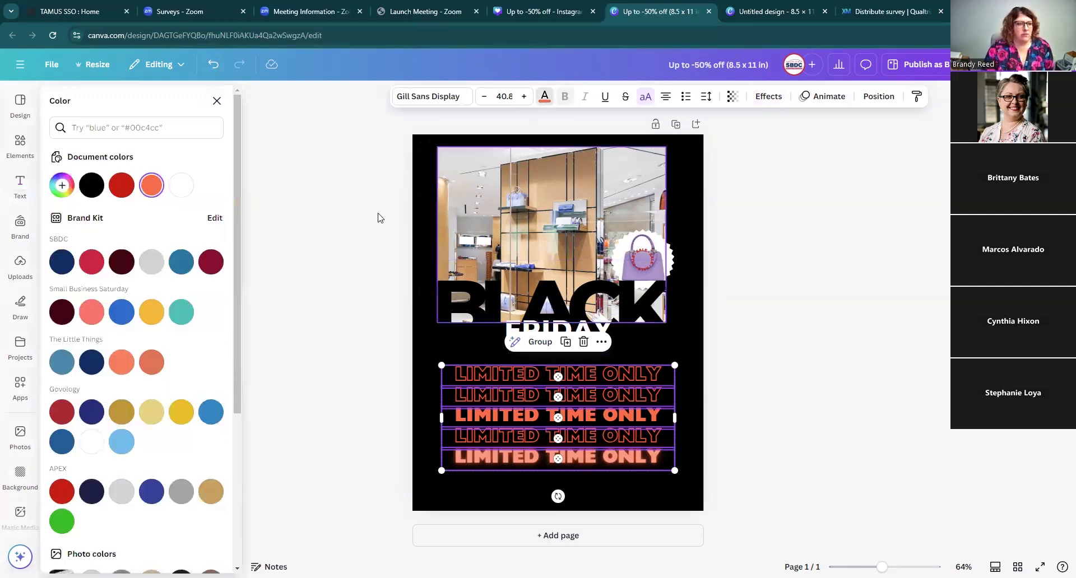
left_click(62, 187)
left_click(203, 301)
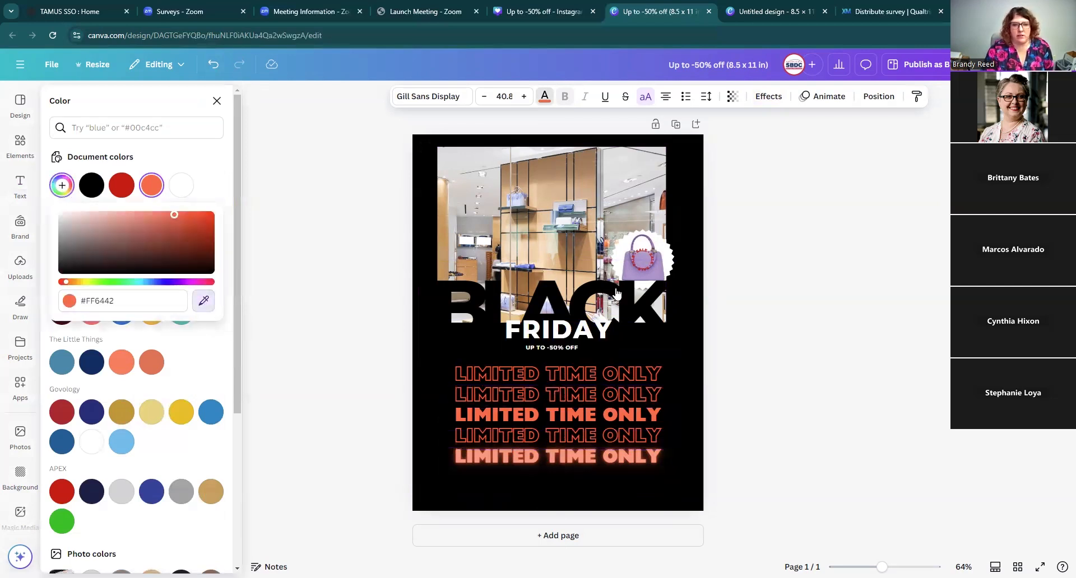
left_click(517, 191)
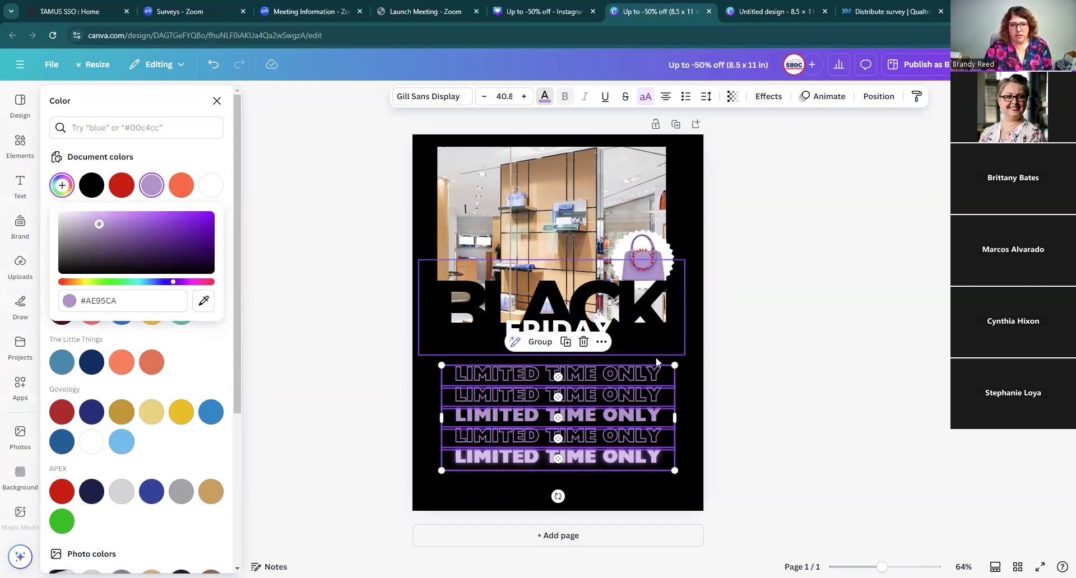
left_click(694, 398)
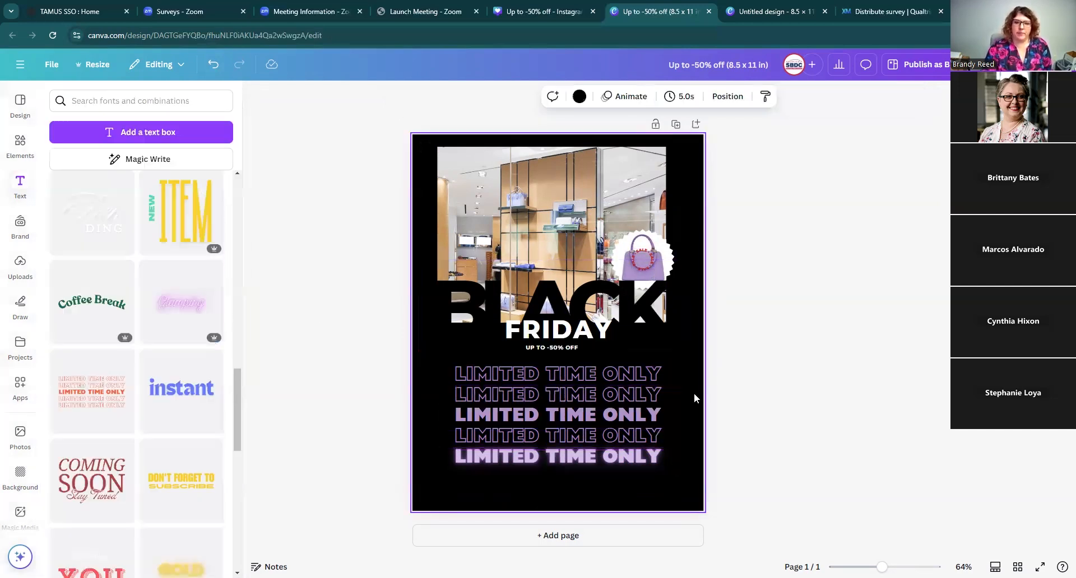
Step: Color the bottom two LIMITED TIME ONLY lines yellow
left_click(655, 431)
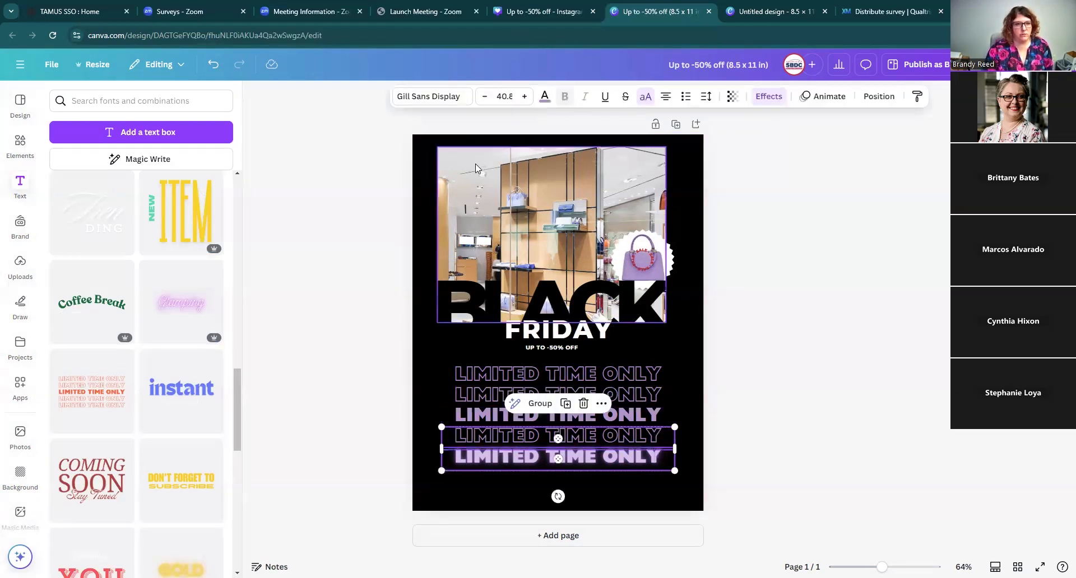
left_click(544, 96)
left_click(181, 411)
left_click(694, 399)
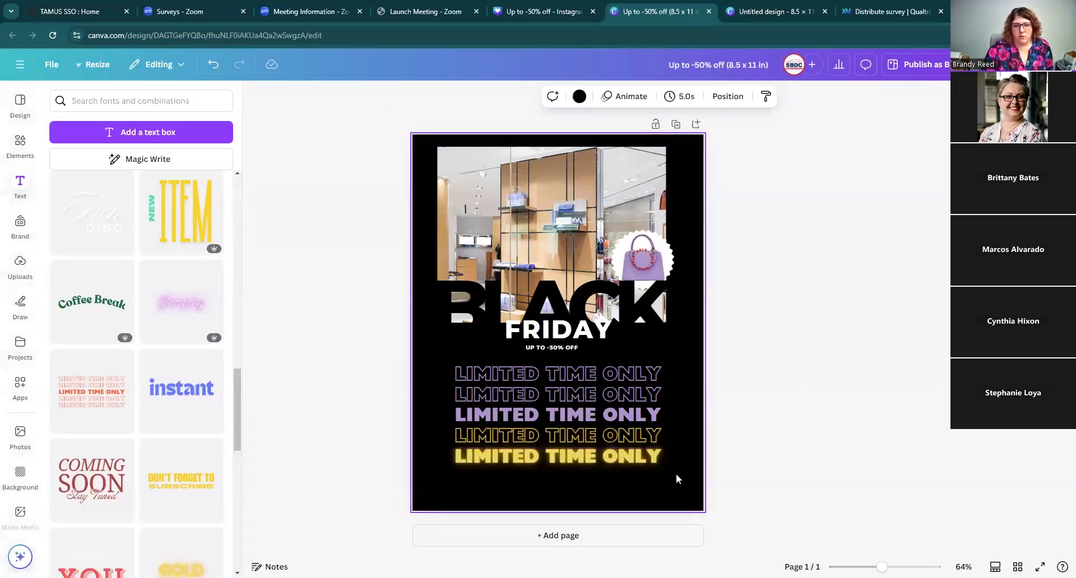
Step: Delete the bottom three LIMITED TIME ONLY lines
left_click(635, 415)
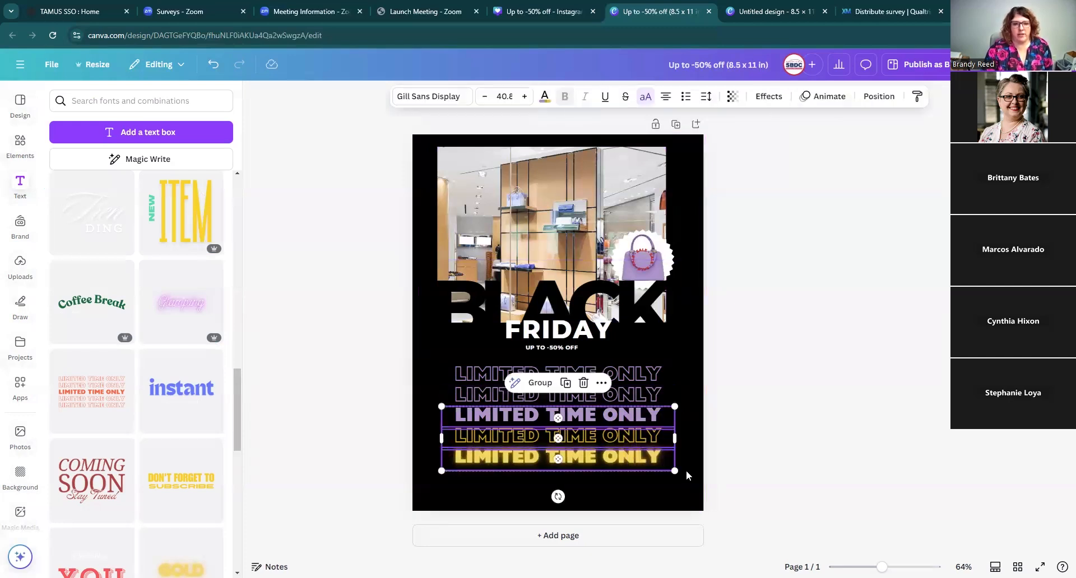
left_click(583, 382)
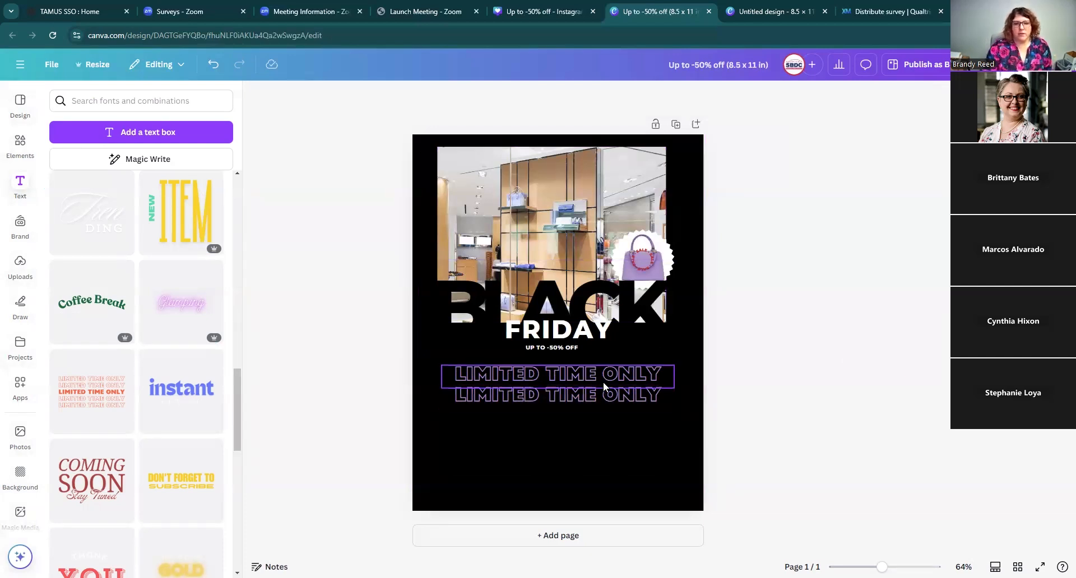
Step: Stagger the two remaining lines, shifting the upper one right and the lower one left
left_click_drag(603, 381, 572, 413)
left_click_drag(602, 399, 663, 396)
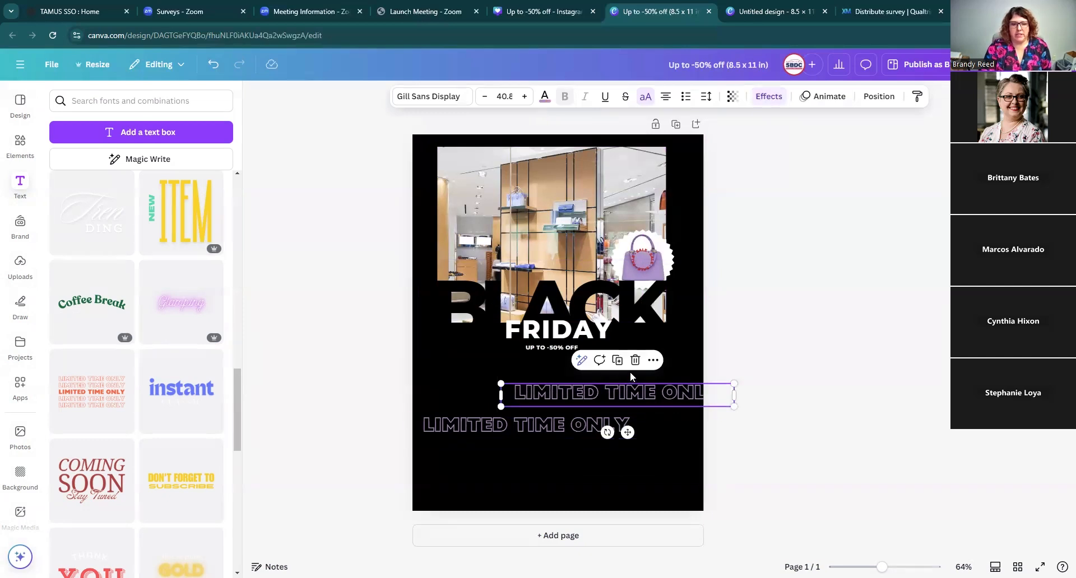
left_click(624, 473)
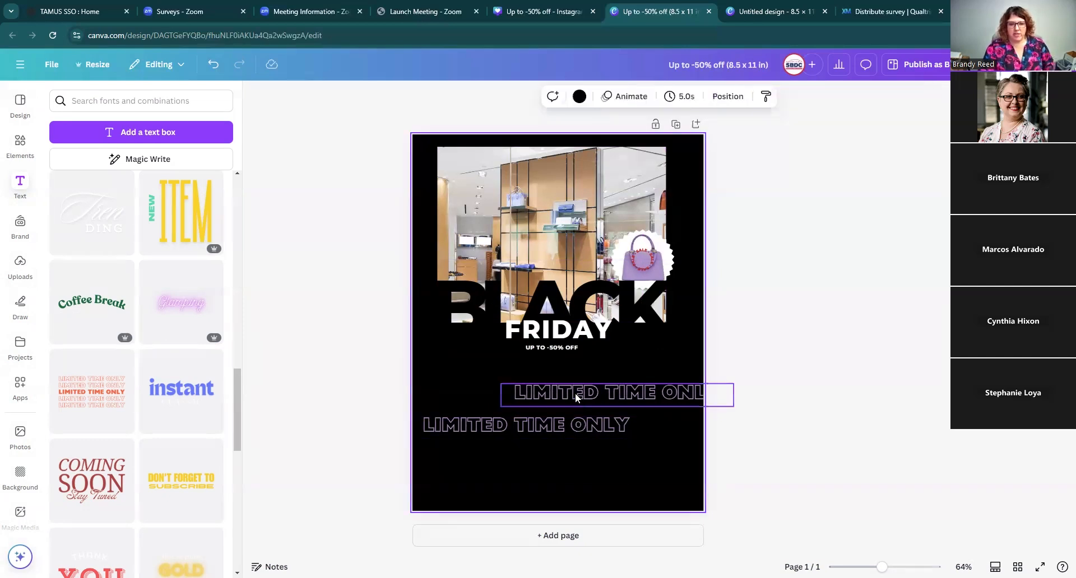
Step: Group the two staggered lines and move the group up beneath FRIDAY
left_click(566, 392)
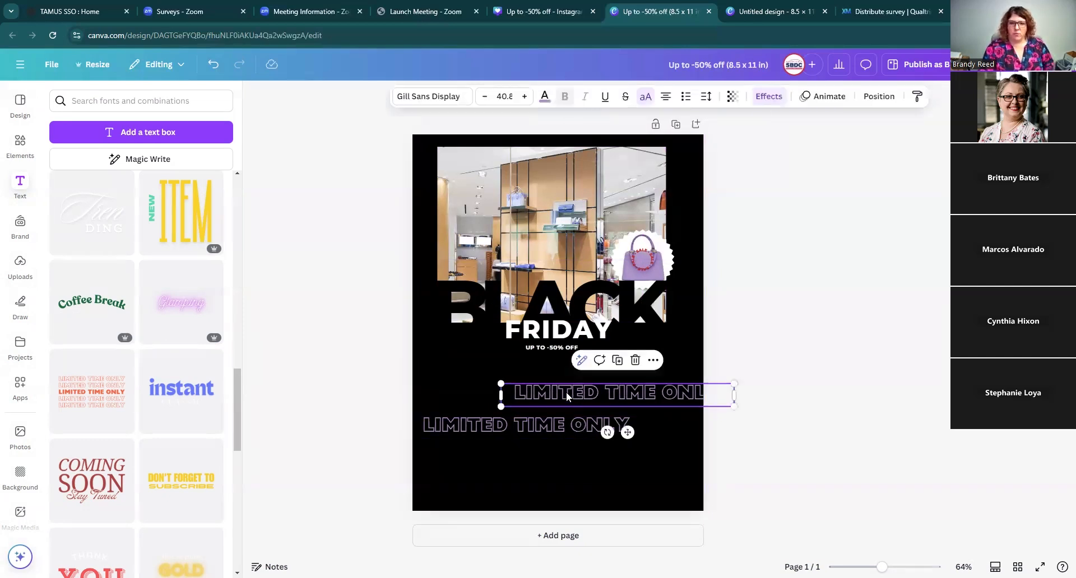
left_click(524, 427, "shift")
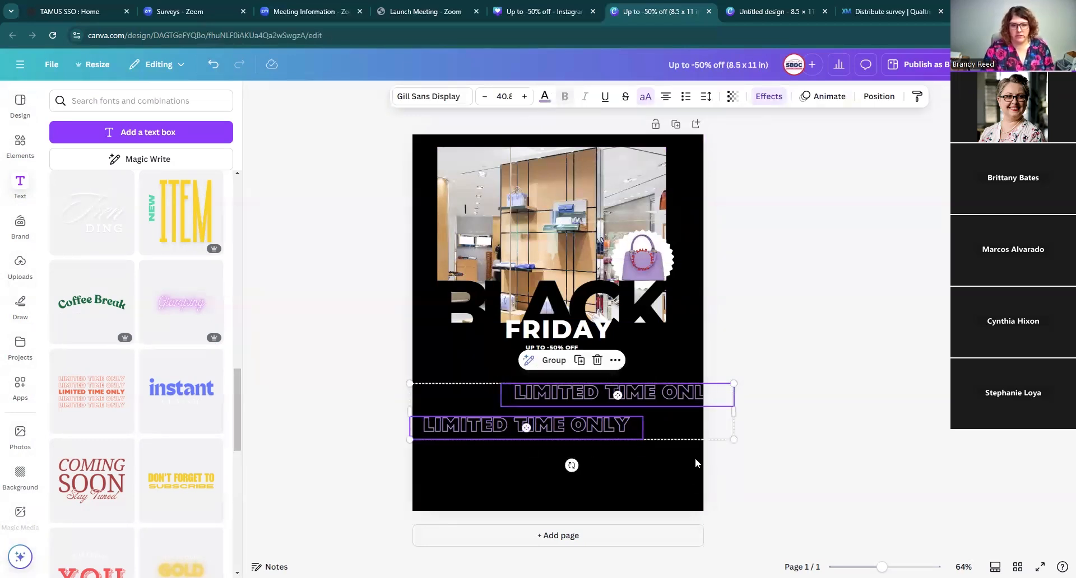
left_click(558, 365)
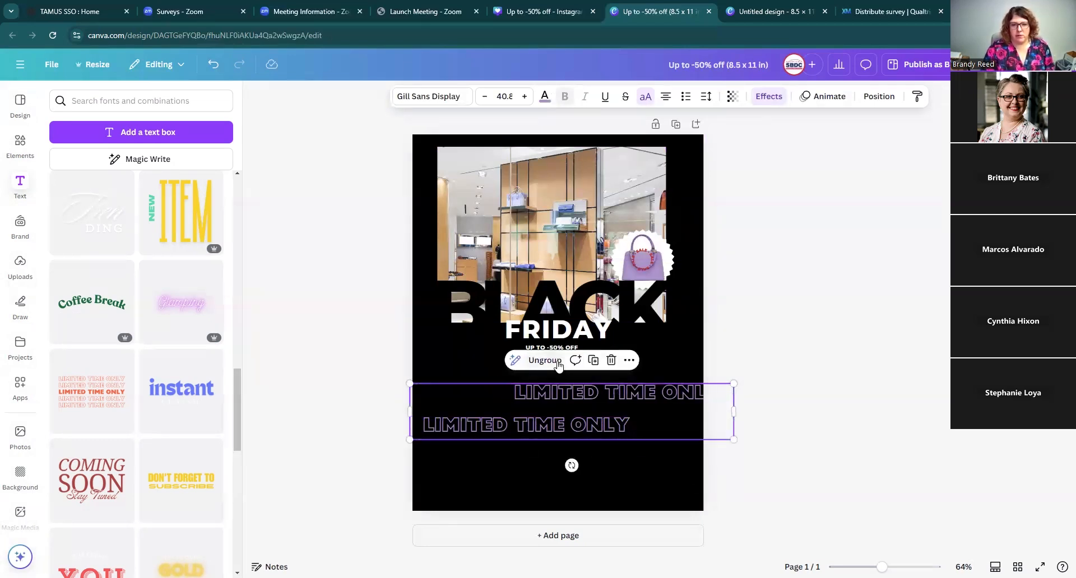
left_click_drag(569, 410, 553, 386)
left_click(795, 442)
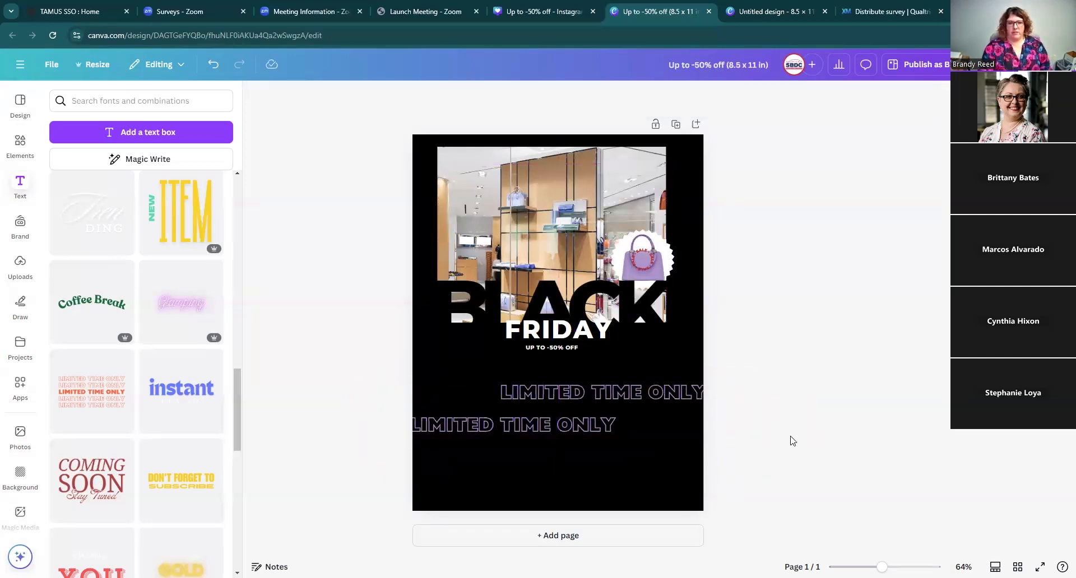
Step: Scale the grouped lines to about 35.8 font size and reposition them under FRIDAY
mouse_move(610, 389)
left_mouse_down()
mouse_move(597, 376)
mouse_move(594, 395)
left_mouse_up()
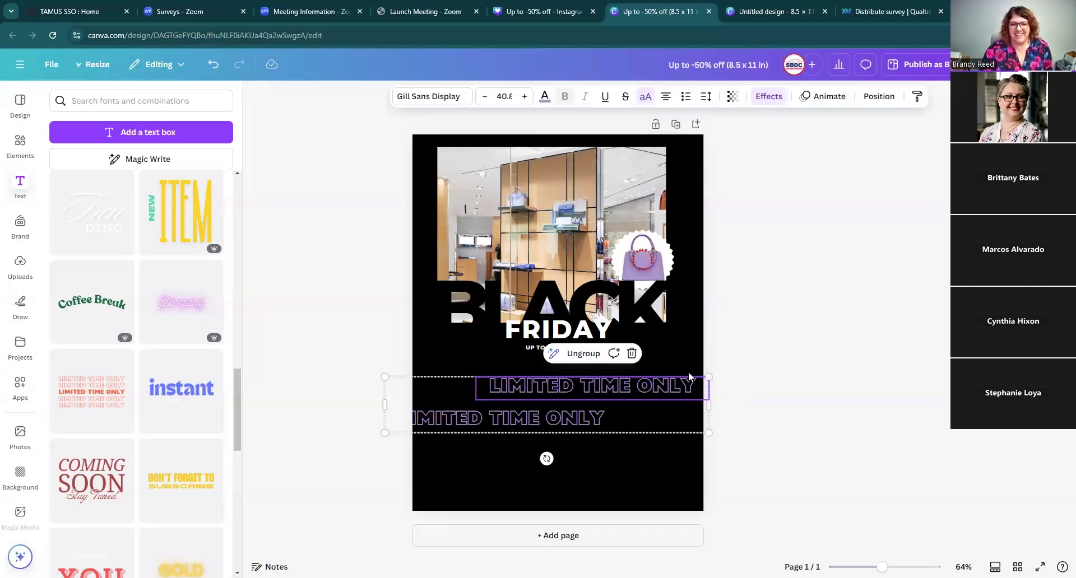
left_click_drag(709, 374, 631, 391)
left_click_drag(501, 421, 536, 389)
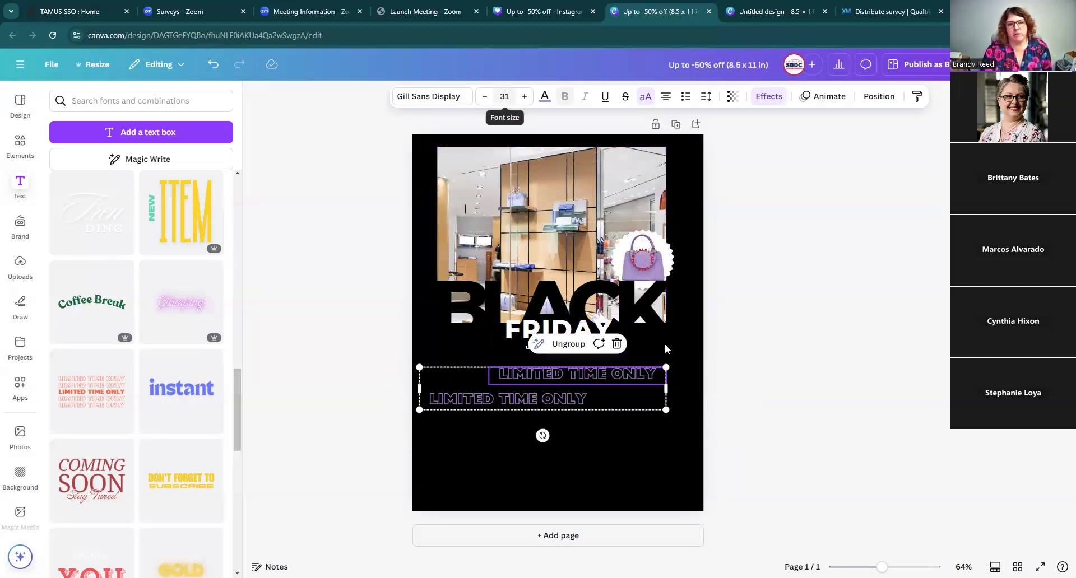
left_click_drag(666, 411, 701, 461)
left_click_drag(708, 416, 703, 417)
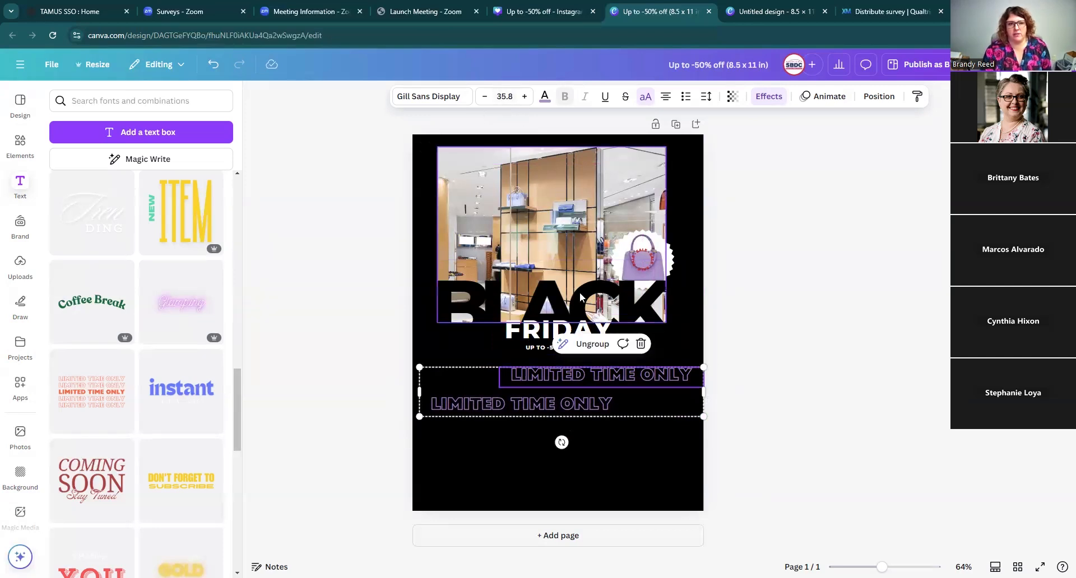
Step: Set the upper staggered line's font size to 24
left_click(504, 96)
type("24")
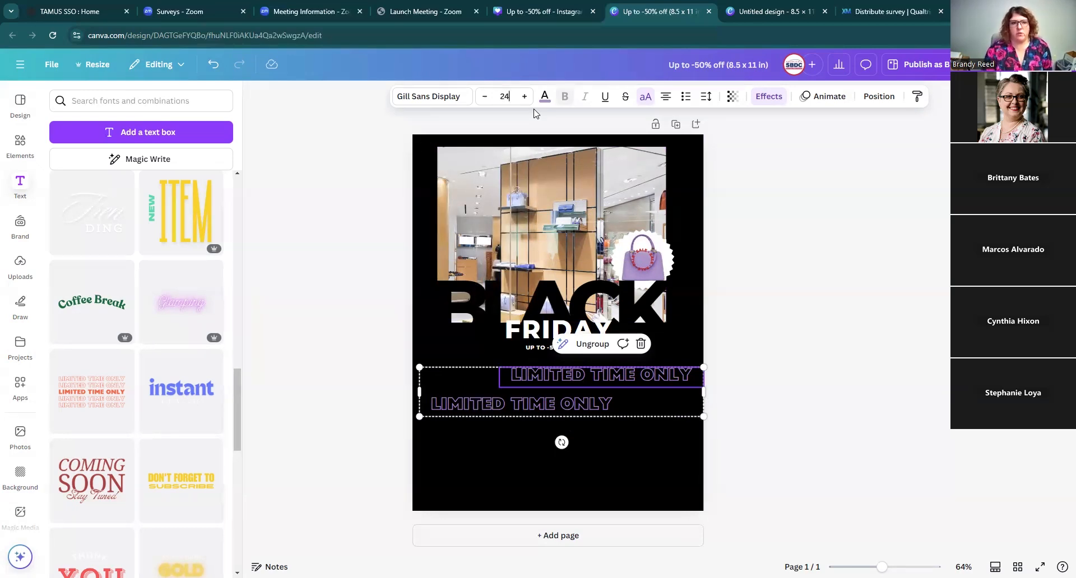
left_click(722, 447)
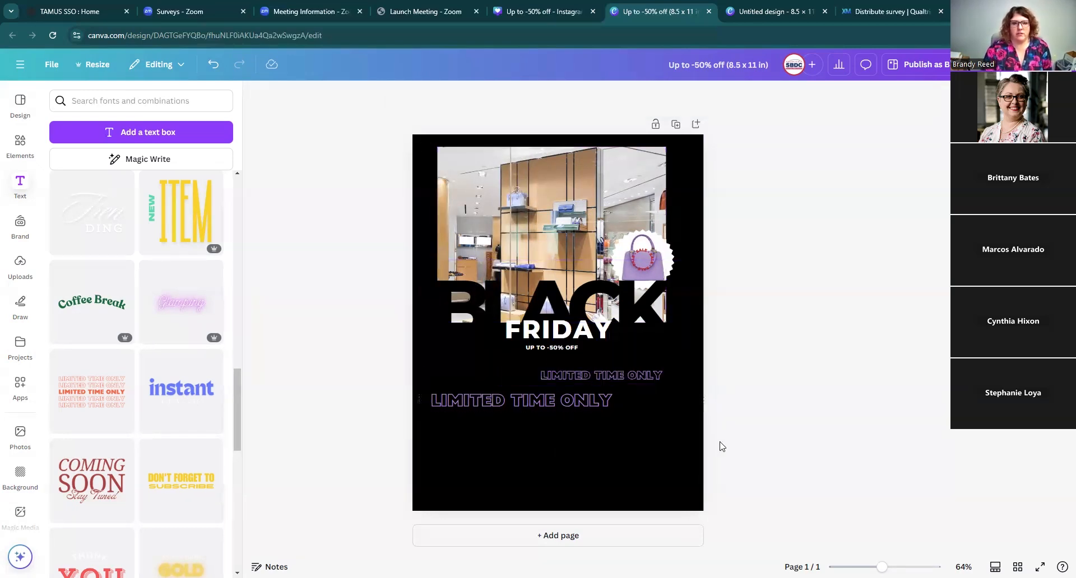
Step: Set the font size of both grouped lines to 52
left_click(624, 374)
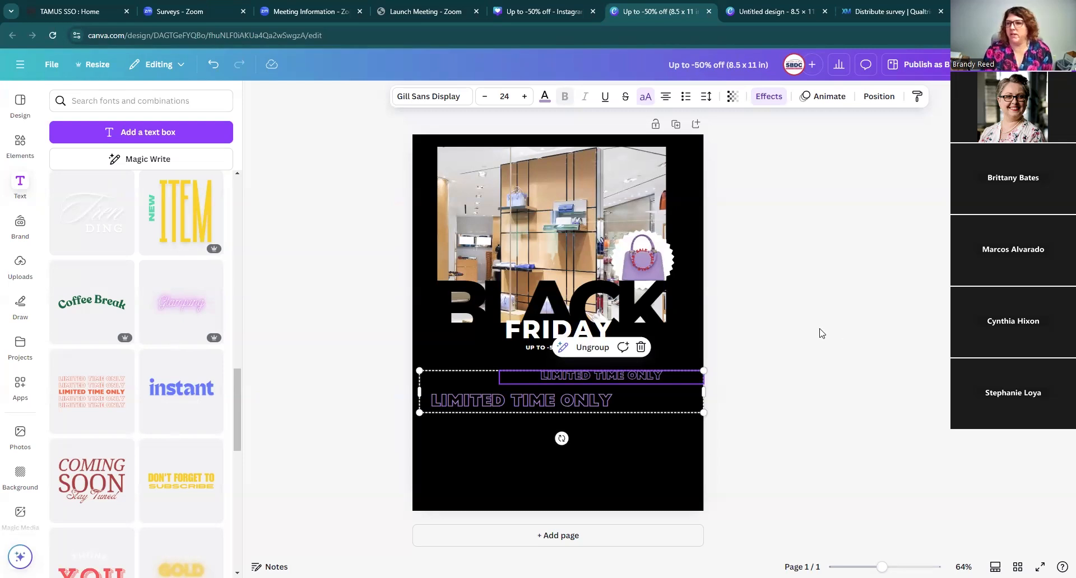
left_click_drag(731, 427, 571, 367)
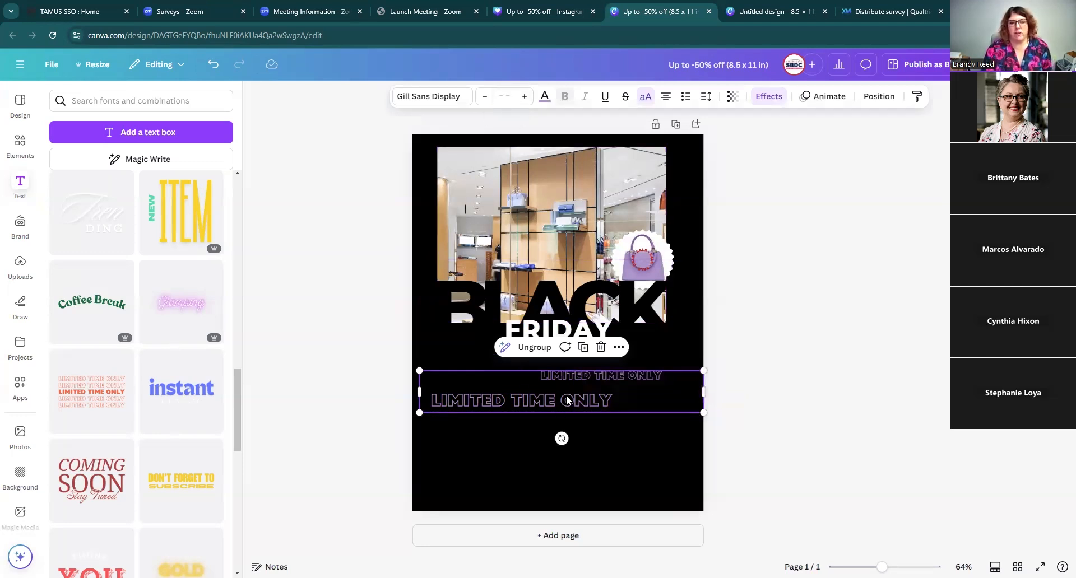
left_click(504, 96)
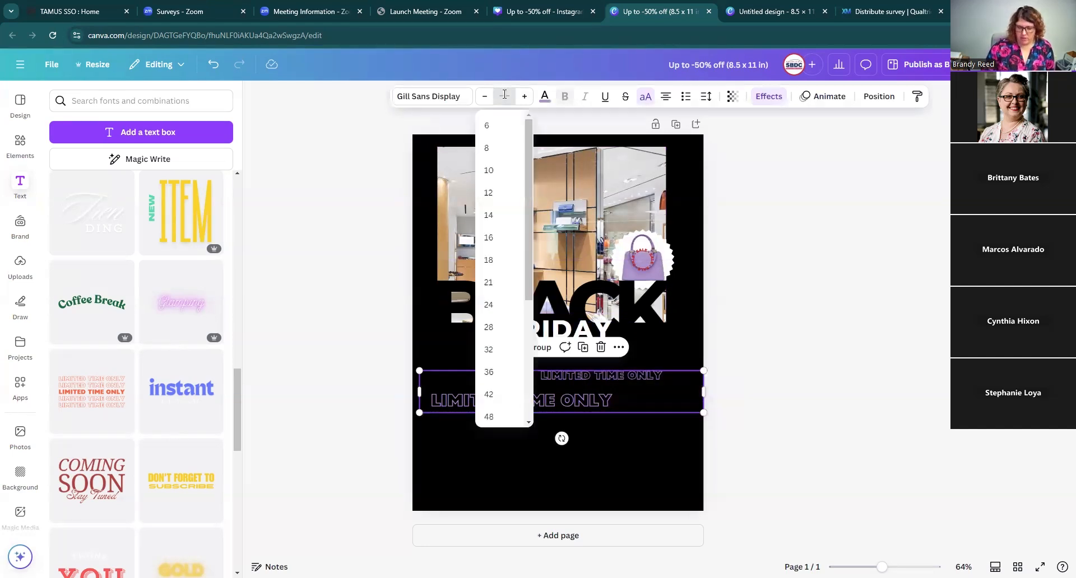
key("Return")
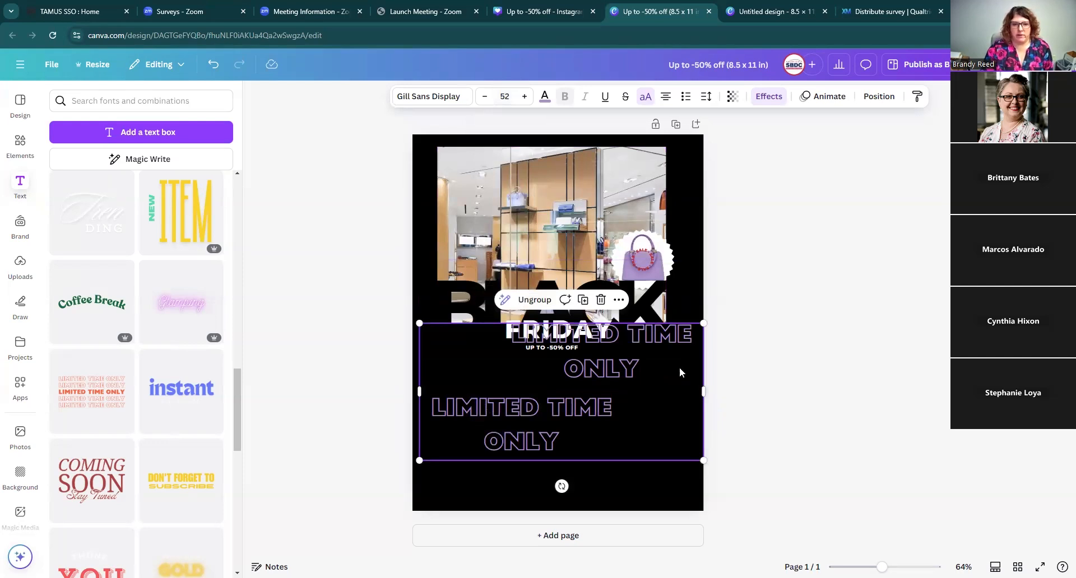
Step: Widen the group's text boxes so each line fits on one line, and shift the group to stay staggered
left_click_drag(419, 391, 306, 391)
left_click_drag(501, 395, 555, 396)
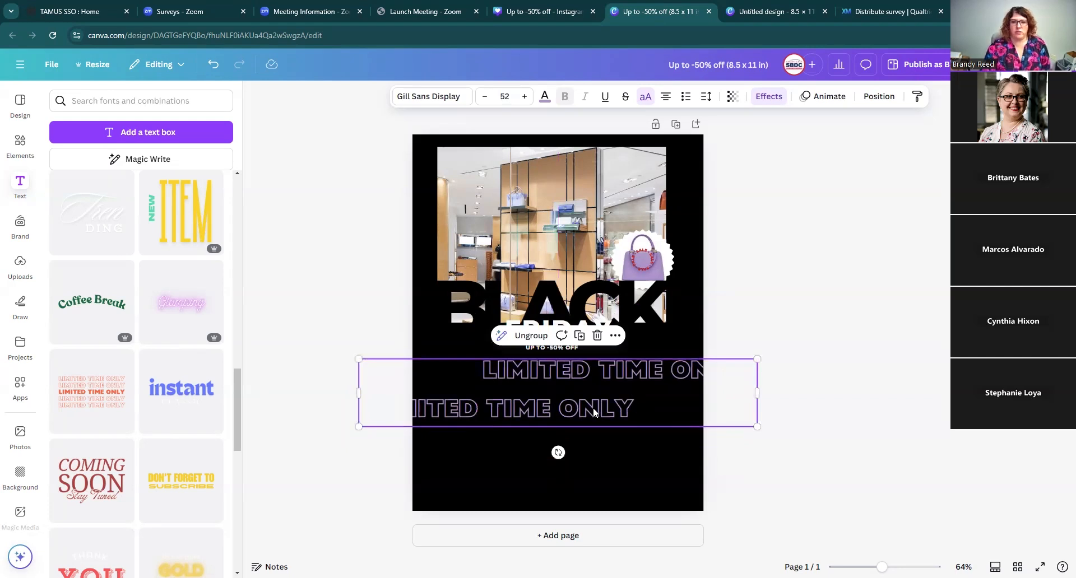
Step: Duplicate the two-line group twice, stacking the copies below it down the flyer
left_click(580, 339)
left_click_drag(561, 414, 558, 455)
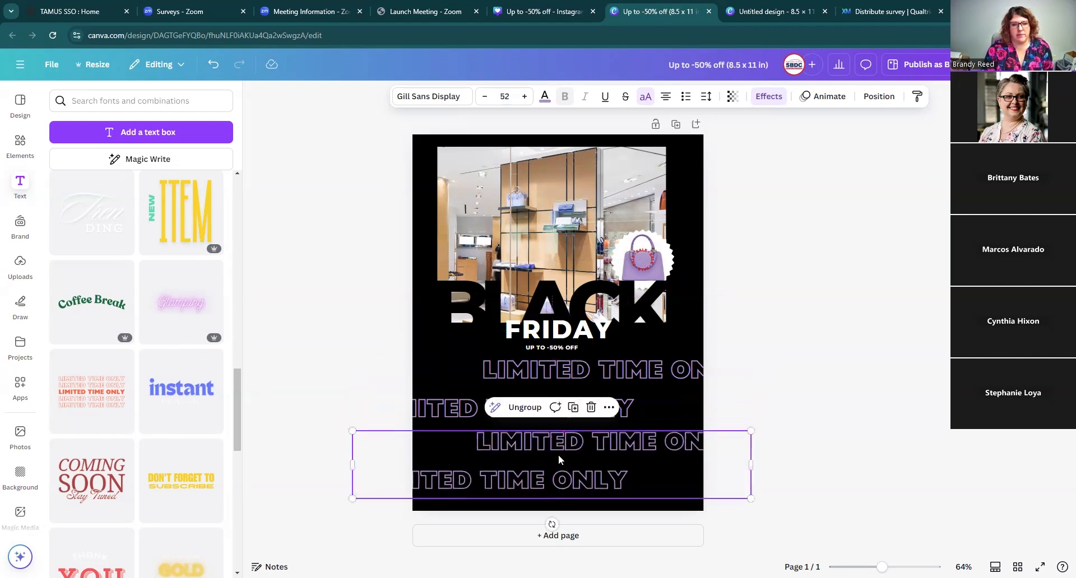
left_click(573, 409)
left_click_drag(605, 515, 605, 509)
left_click(615, 387)
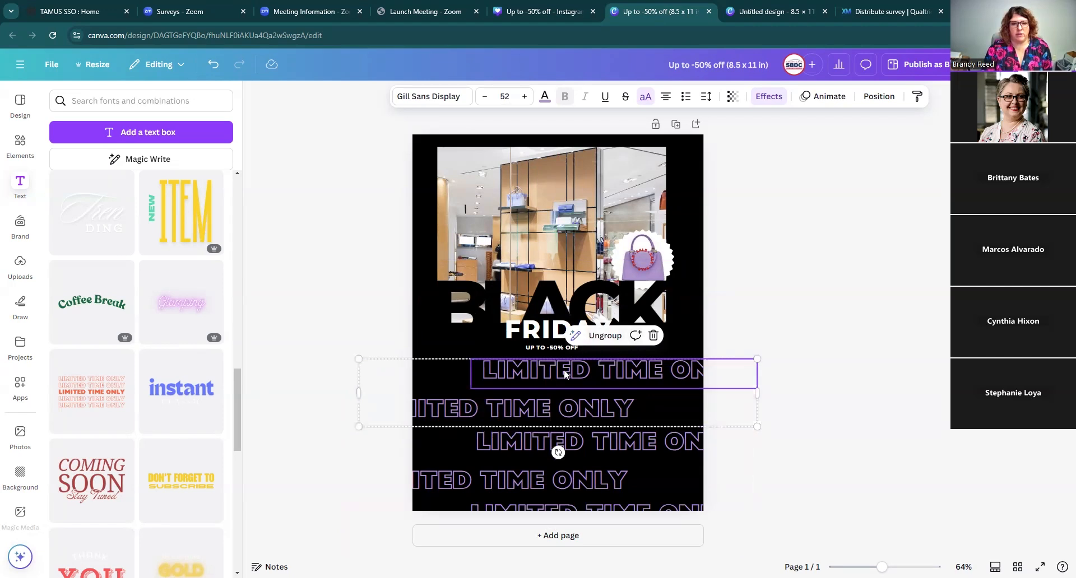
left_click(709, 415)
left_click(635, 399)
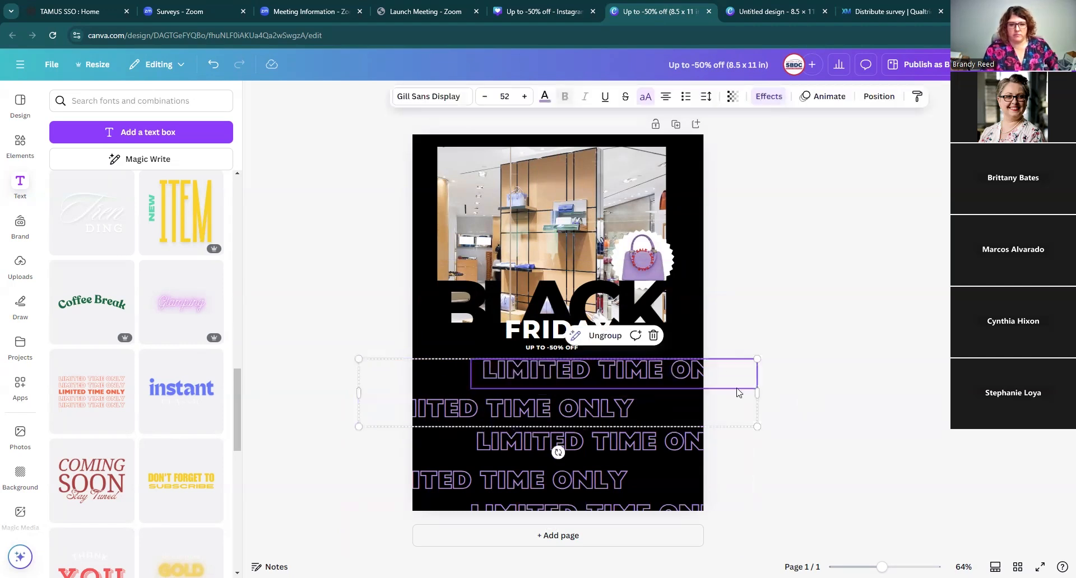
left_click(806, 400)
left_click(692, 398)
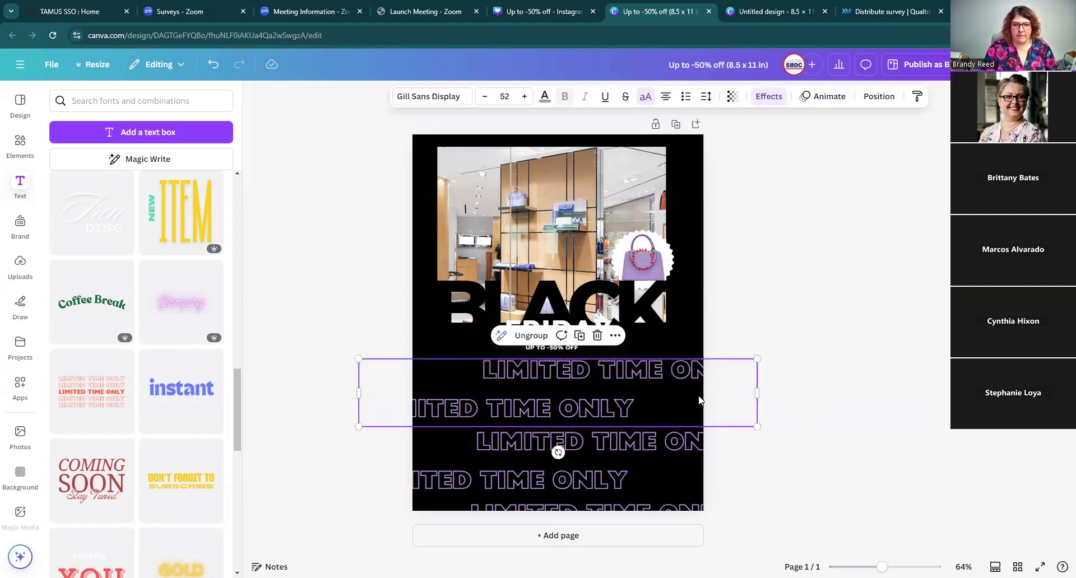
Step: Duplicate the staggered line group again and move the copy up over the BLACK FRIDAY headline
left_click(584, 341)
left_click_drag(607, 398, 611, 319)
left_click(764, 401)
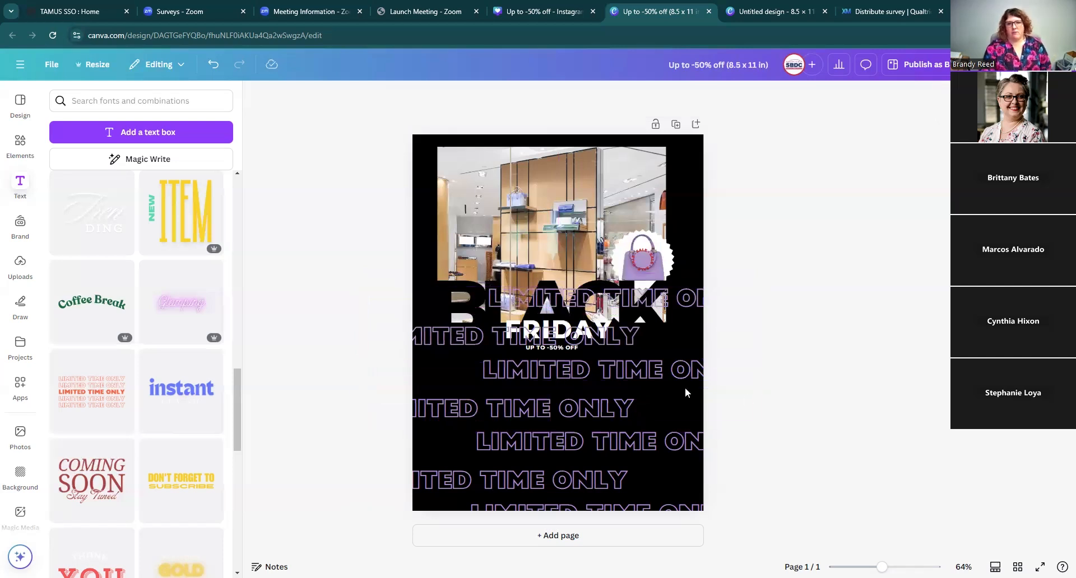
Step: Try to adjust the width of the middle staggered line group
left_click(700, 374)
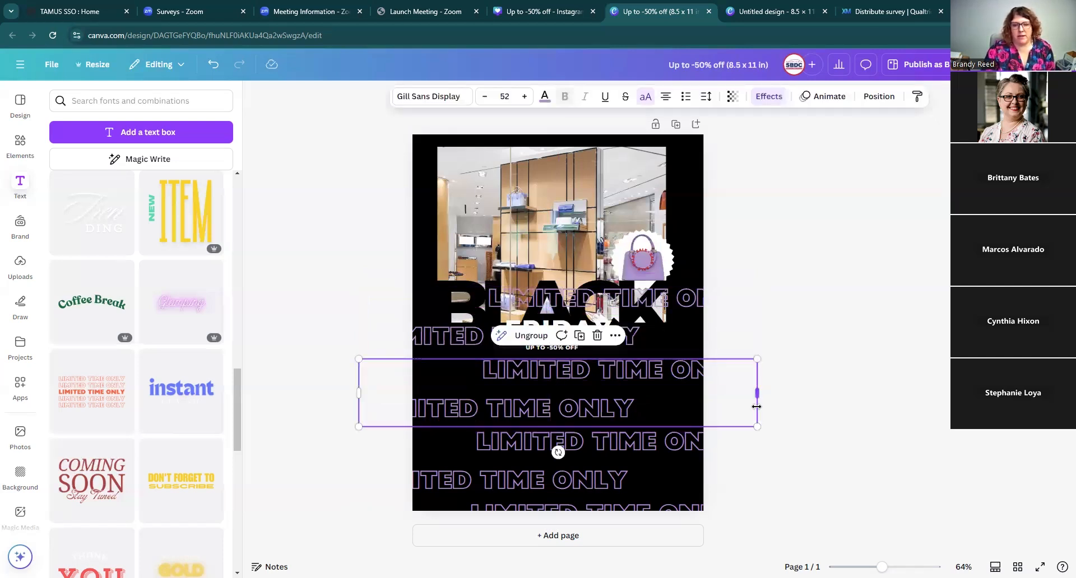
left_click(790, 416)
left_click_drag(789, 413, 617, 373)
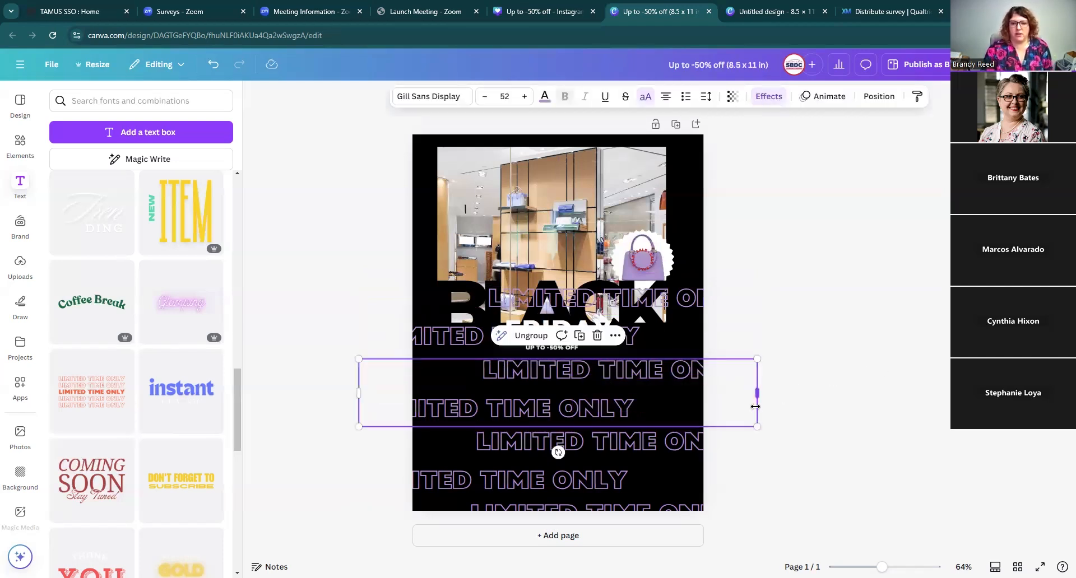
left_click(793, 413)
left_click(645, 382)
left_click(645, 382)
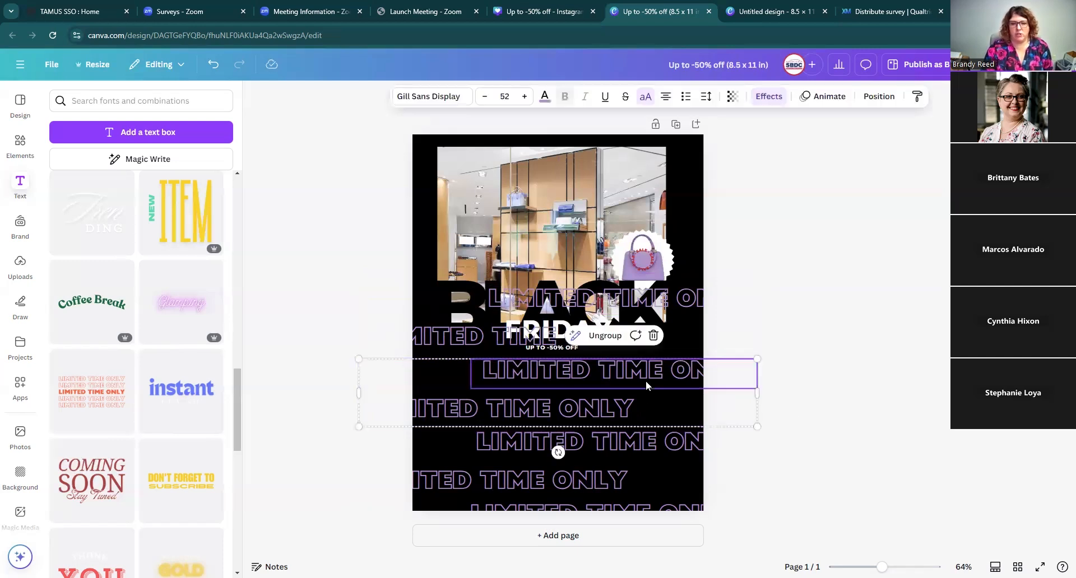
left_click(756, 413)
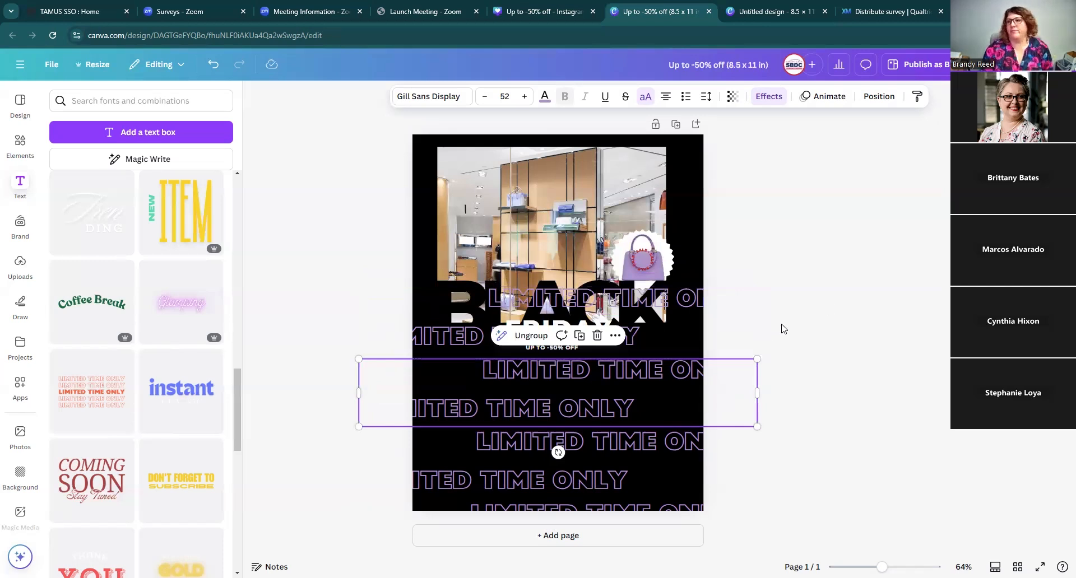
left_click(813, 271)
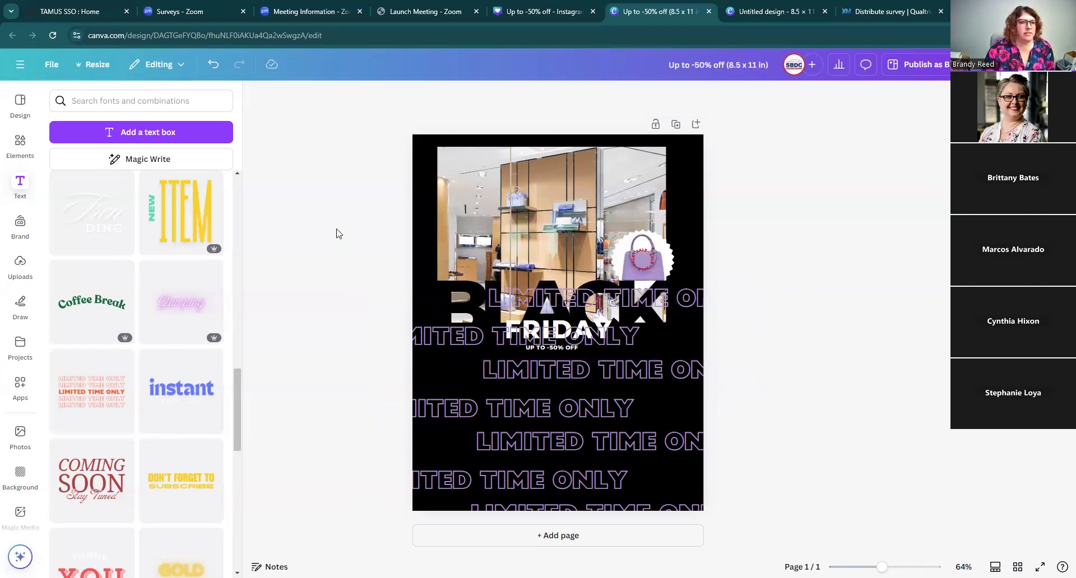
Step: Switch to the Instagram-size Up to -50% off design, duplicate its page, then delete the duplicate
left_click(565, 15)
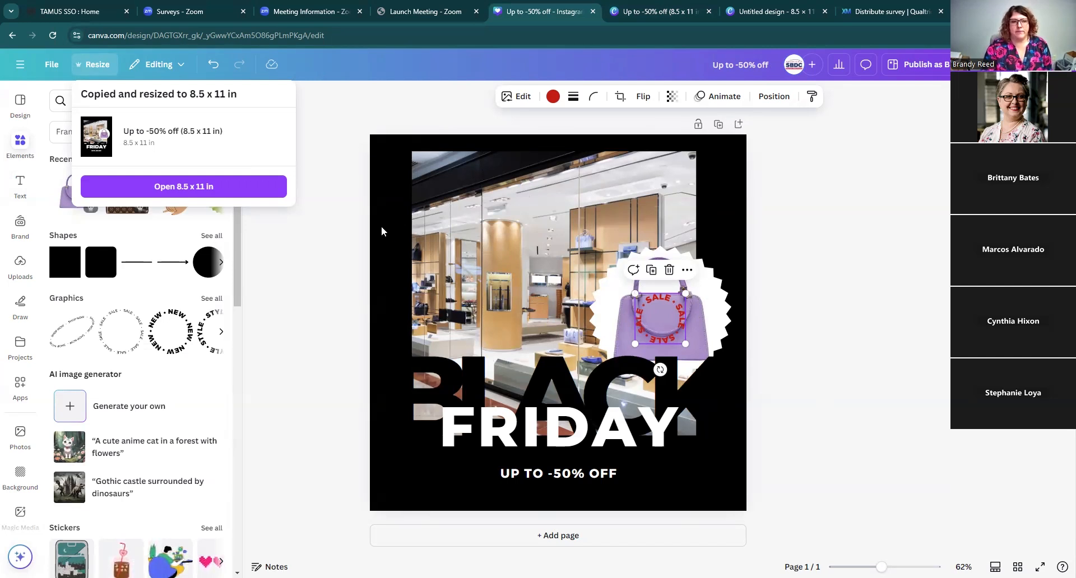
left_click(721, 129)
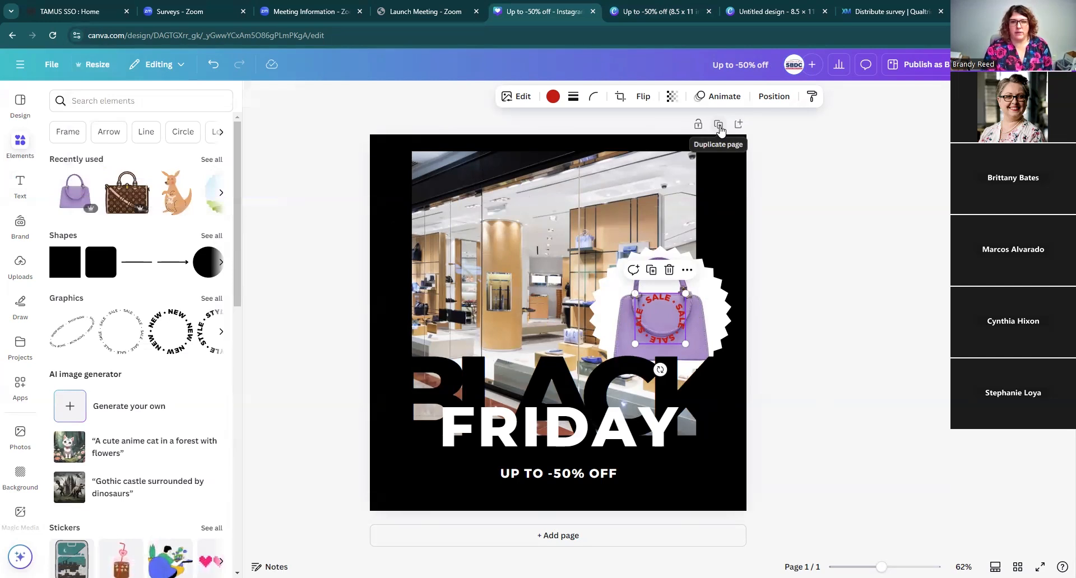
left_click(718, 124)
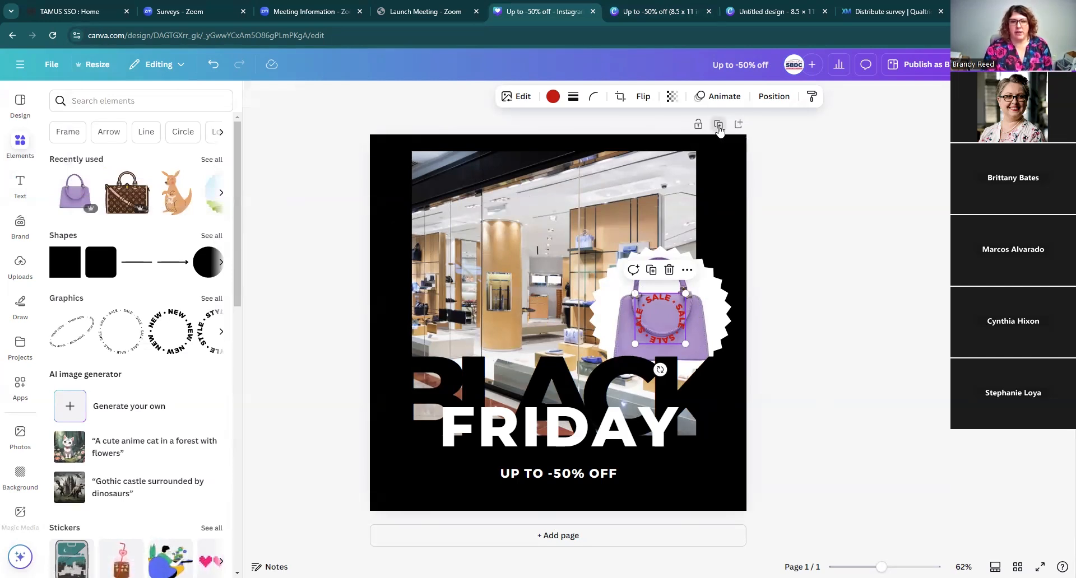
scroll(794, 269, "up", 6)
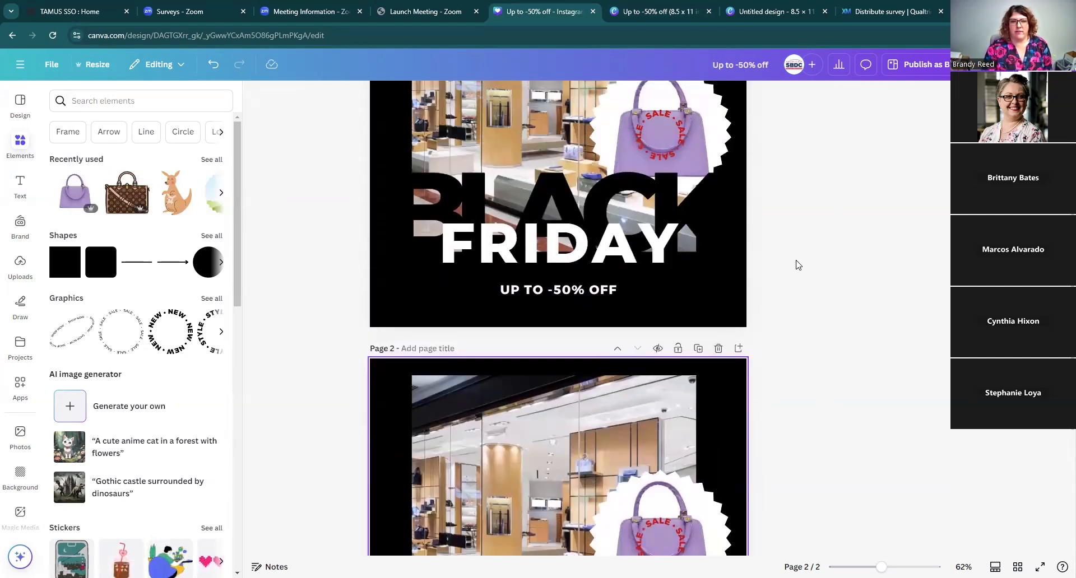
scroll(794, 258, "down", 5)
scroll(797, 261, "up", 5)
scroll(798, 264, "up", 4)
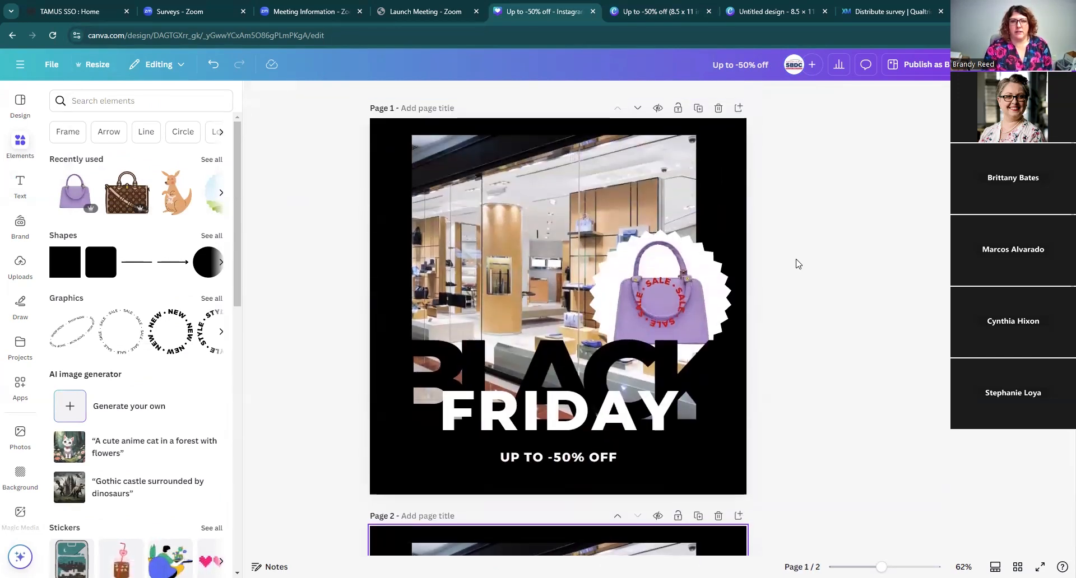
scroll(763, 360, "down", 5)
left_click(718, 349)
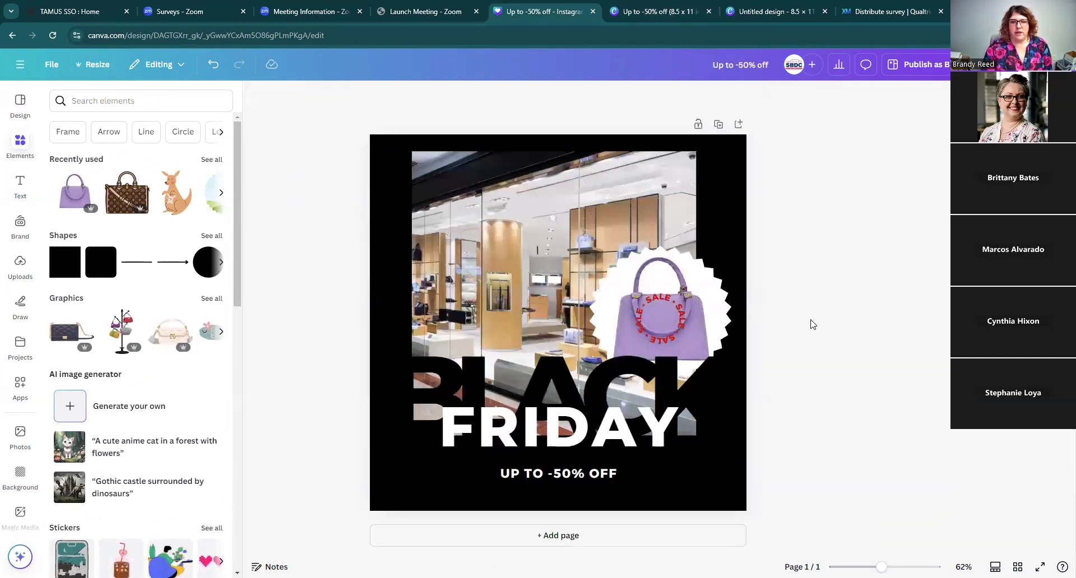
Step: Add a blank second page, then delete it
left_click(739, 124)
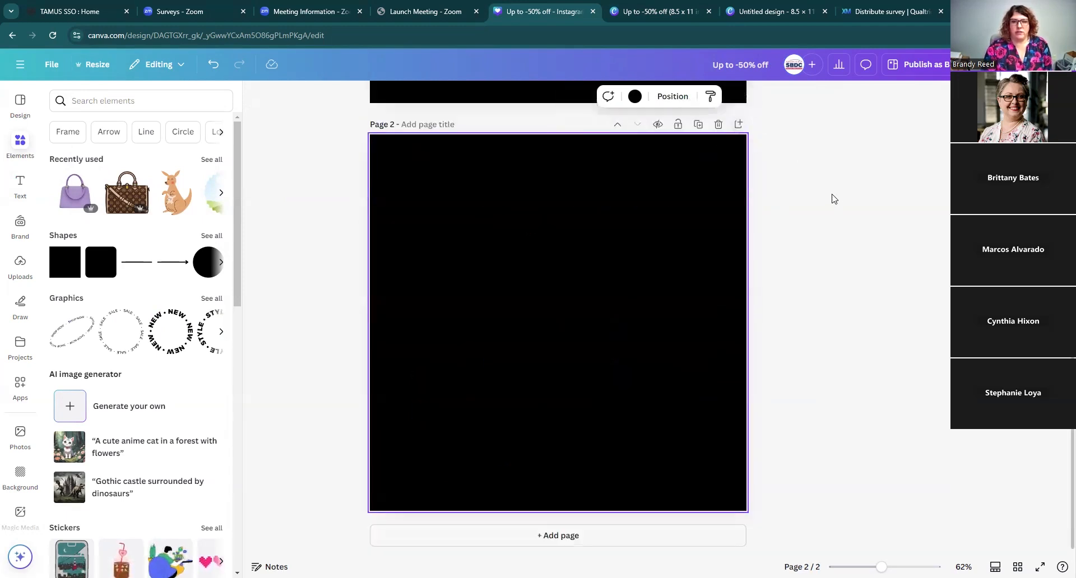
scroll(513, 275, "up", 4)
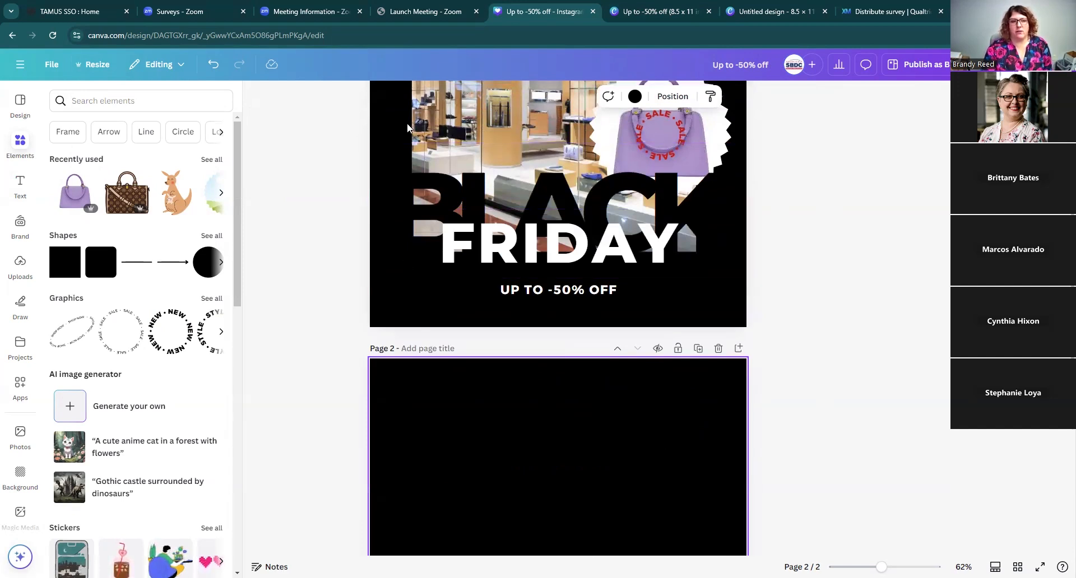
scroll(823, 227, "up", 3)
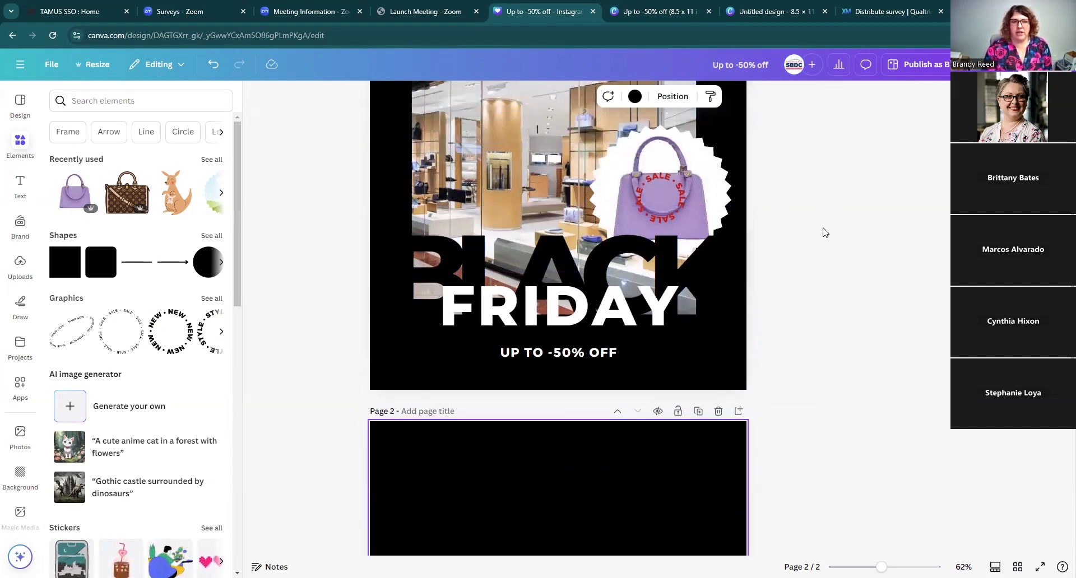
scroll(805, 372, "down", 1)
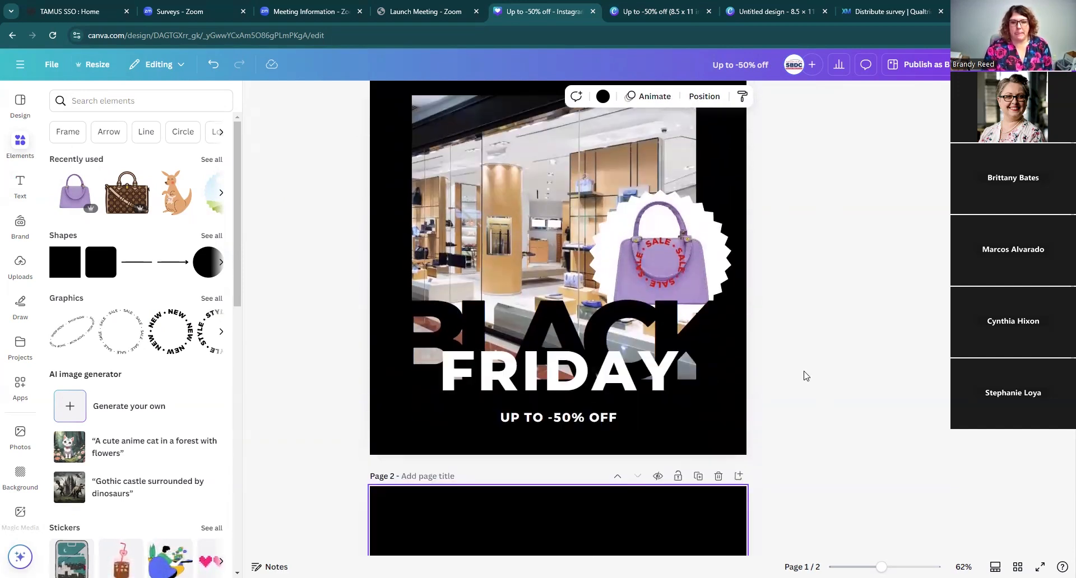
left_click(718, 476)
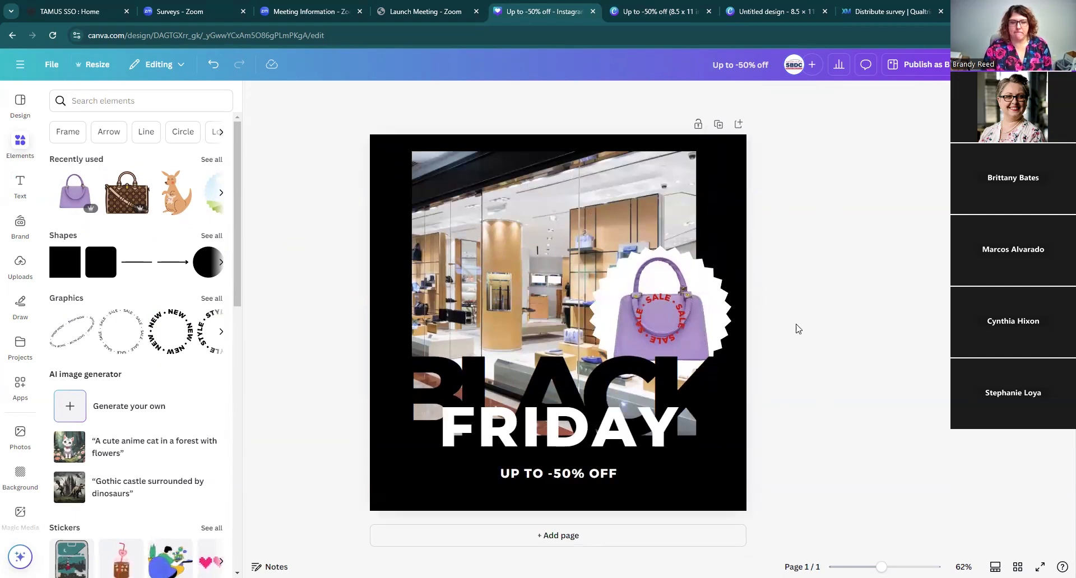
Step: Lock the page so only its content can be replaced, then duplicate the page
left_click(699, 126)
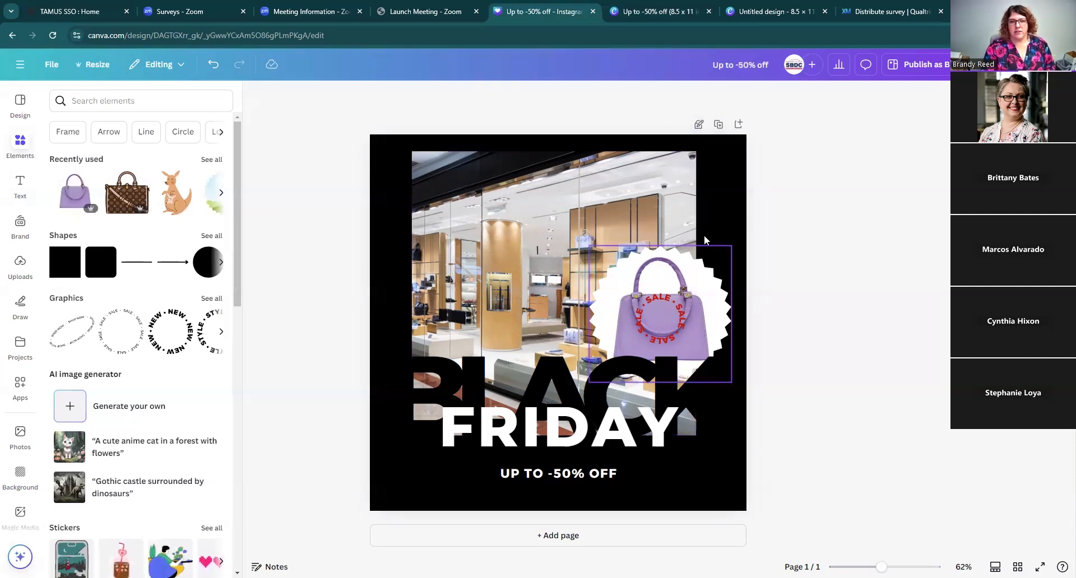
left_click(718, 125)
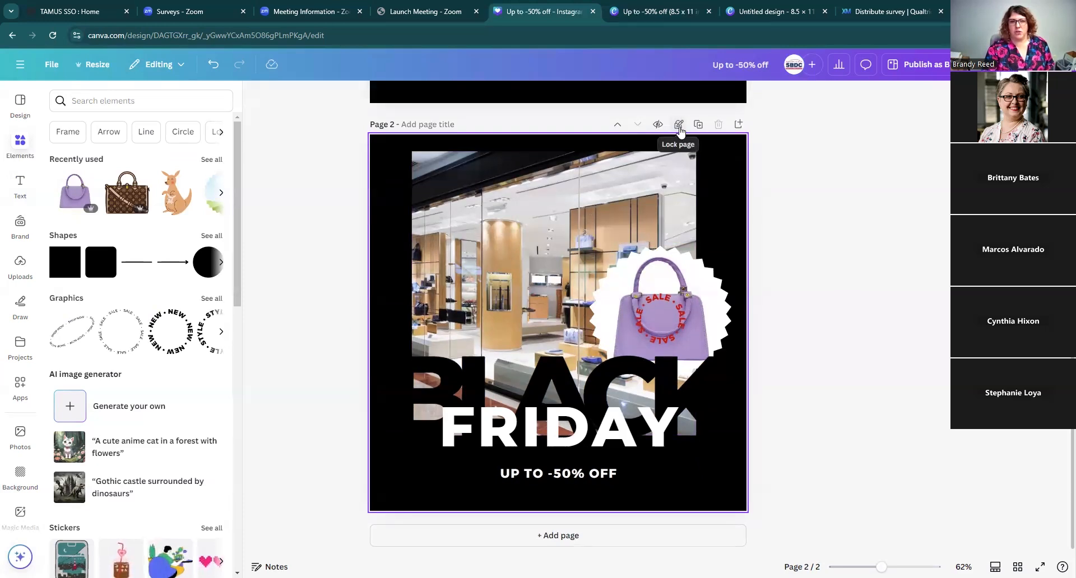
Step: Select the store photo on page 2, search element photos for shoes, and try replacing it with the shoe-rack photo
left_click(648, 229)
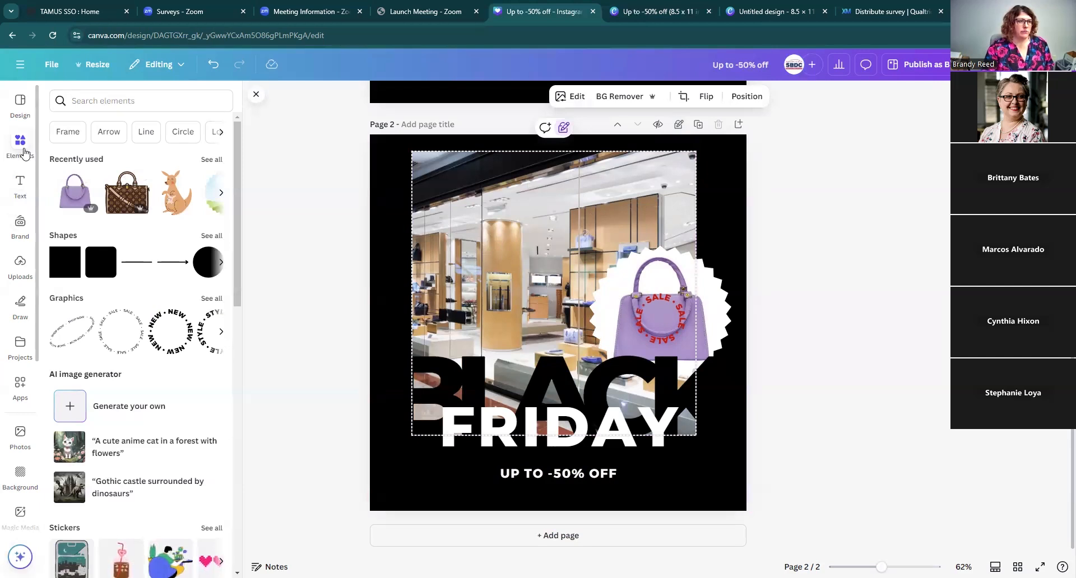
left_click(70, 102)
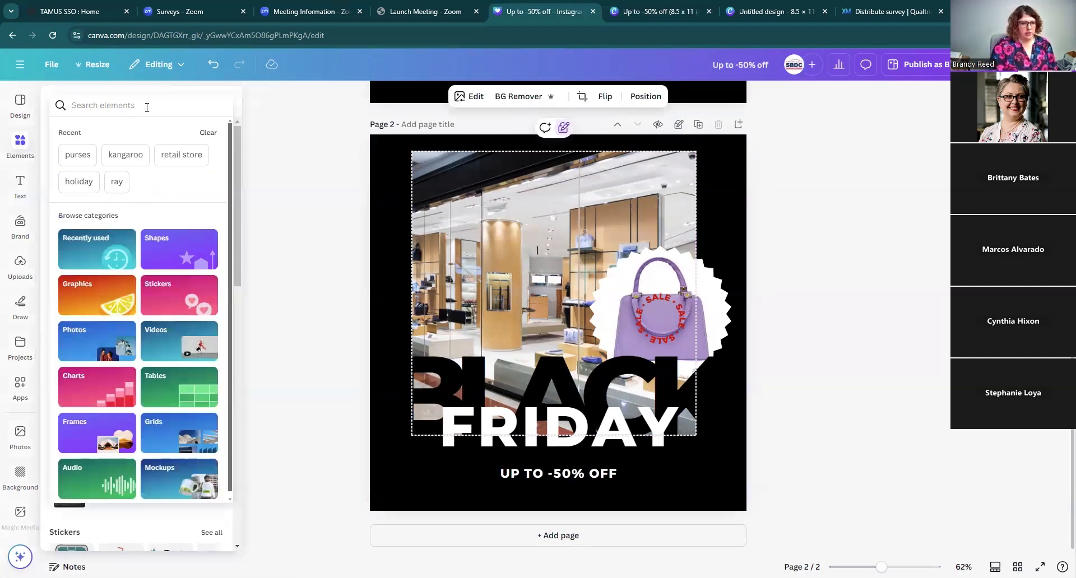
type("shoes")
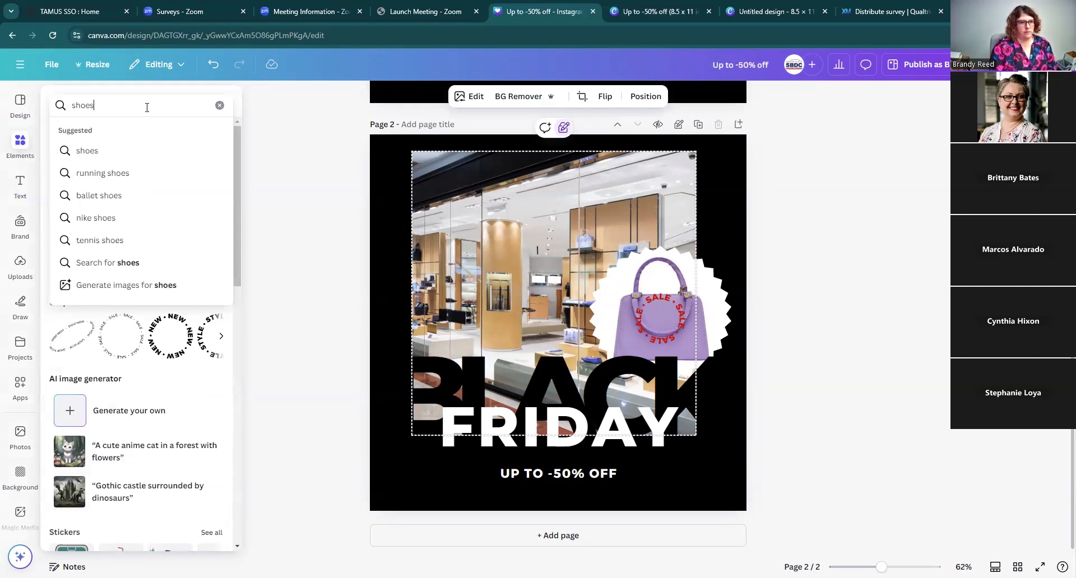
key("Return")
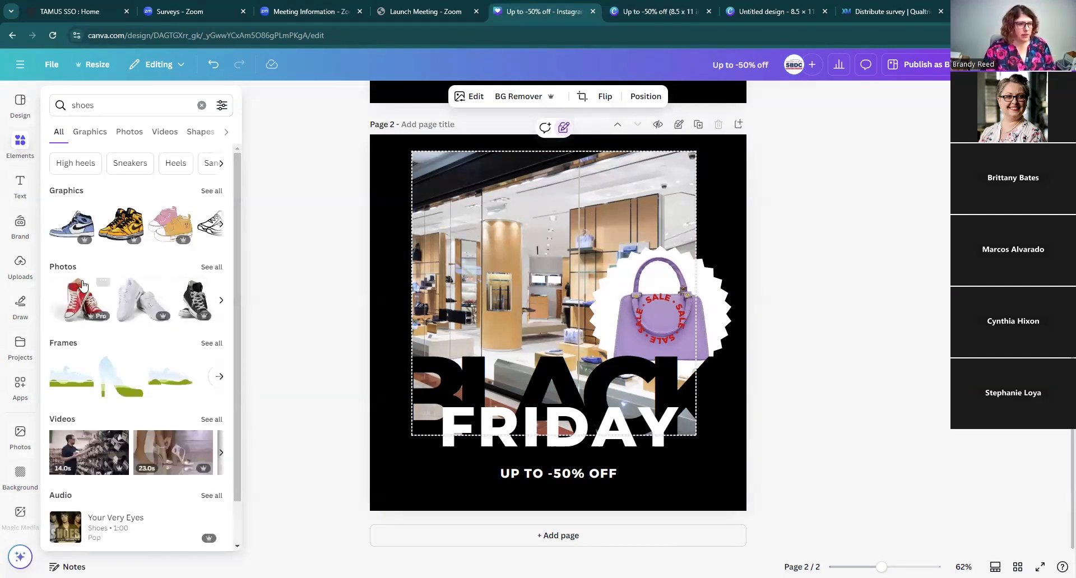
left_click(211, 267)
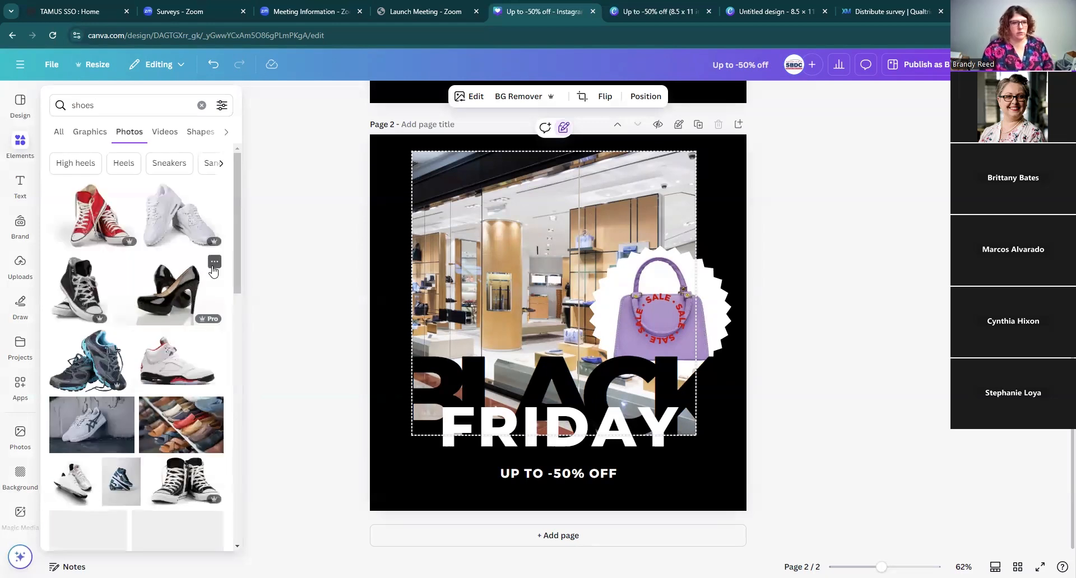
scroll(187, 368, "down", 2)
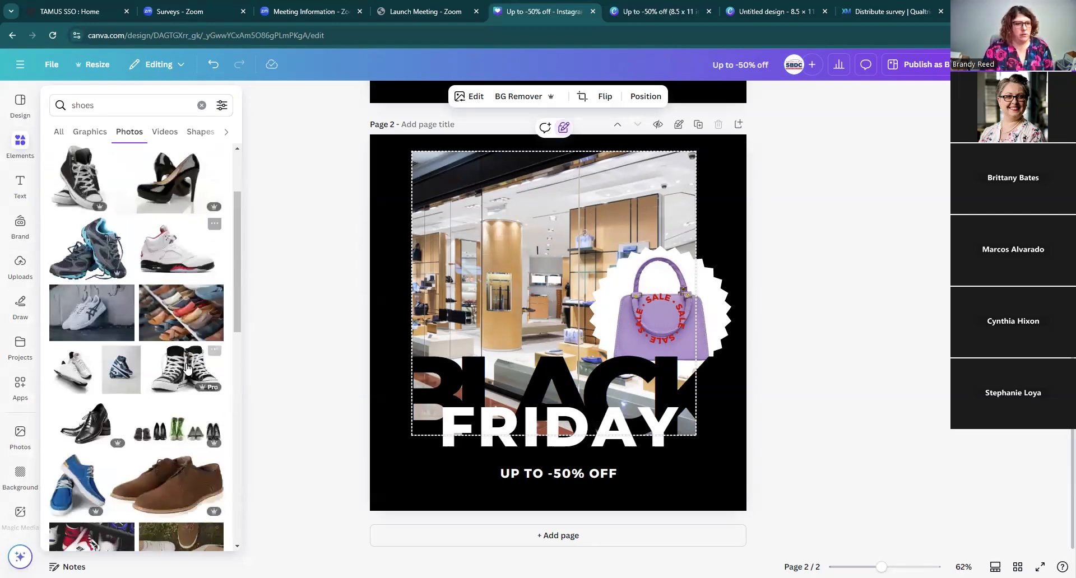
left_click(170, 319)
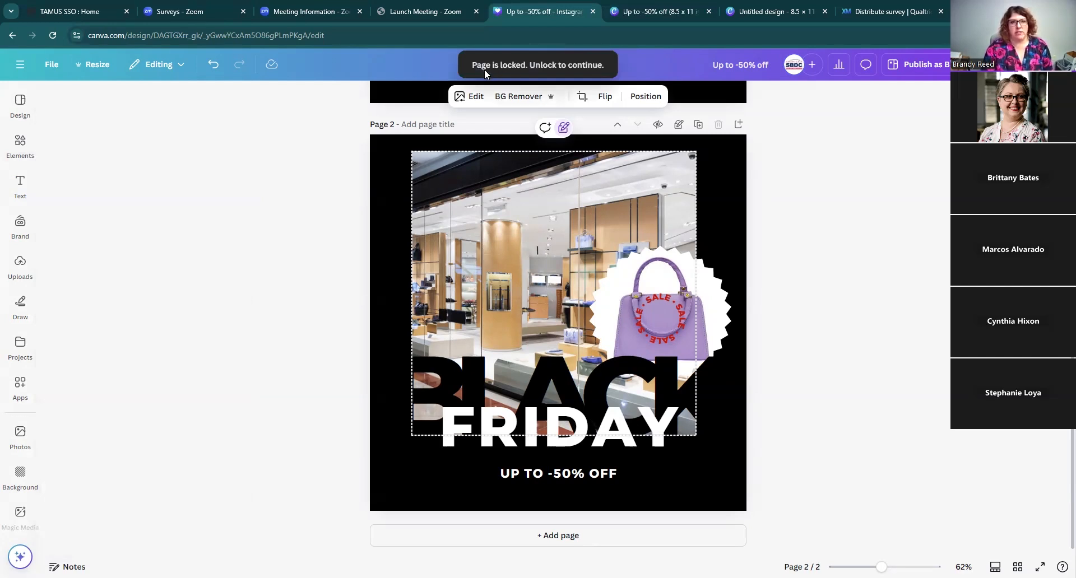
Step: Try to unlock the store photo and replace it with the shoe-rack photo again
left_click(563, 128)
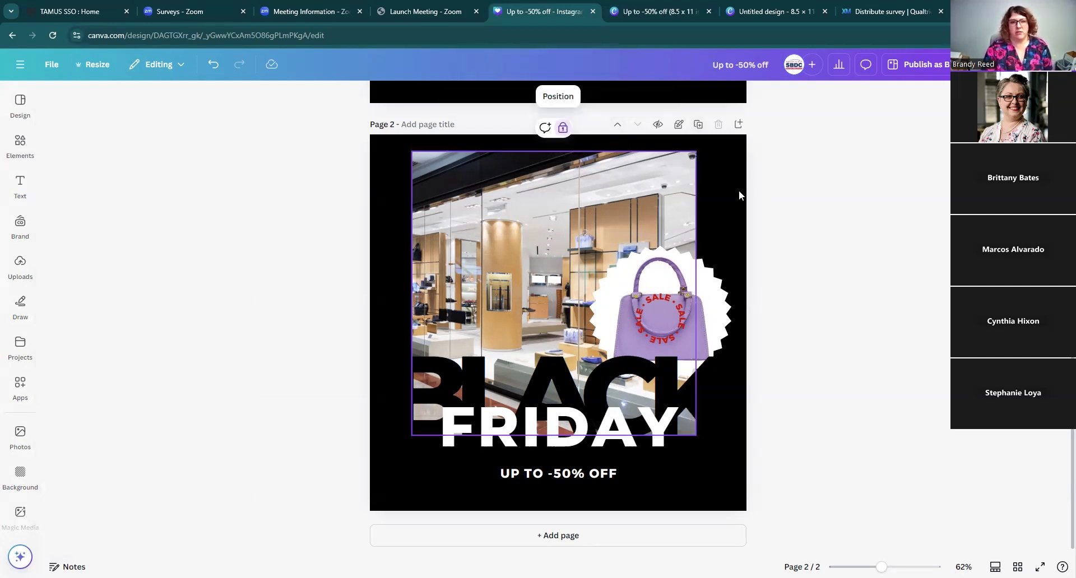
left_click(563, 129)
left_click(767, 233)
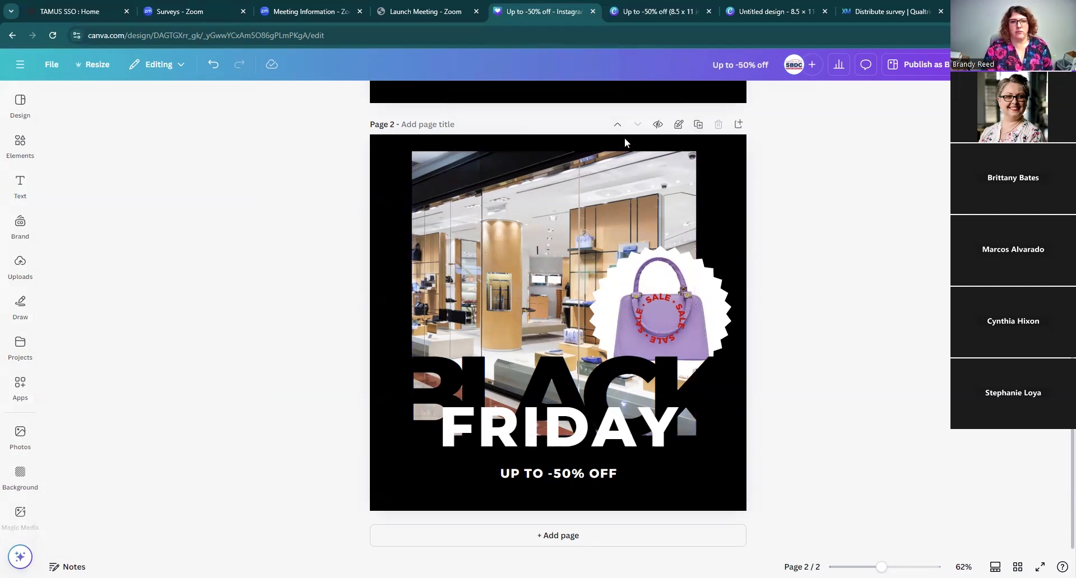
left_click(504, 233)
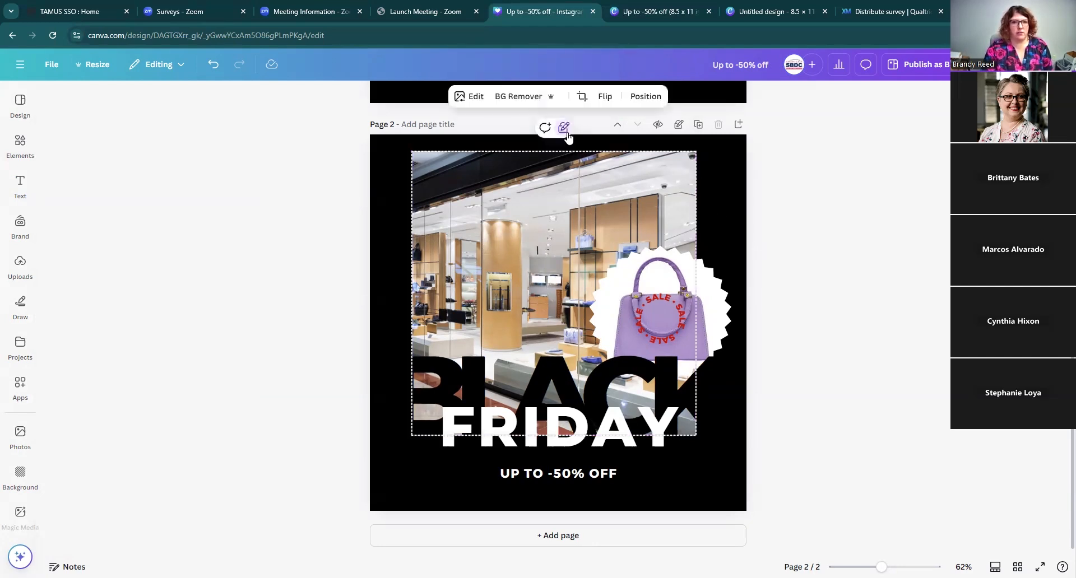
left_click(21, 224)
left_click(23, 149)
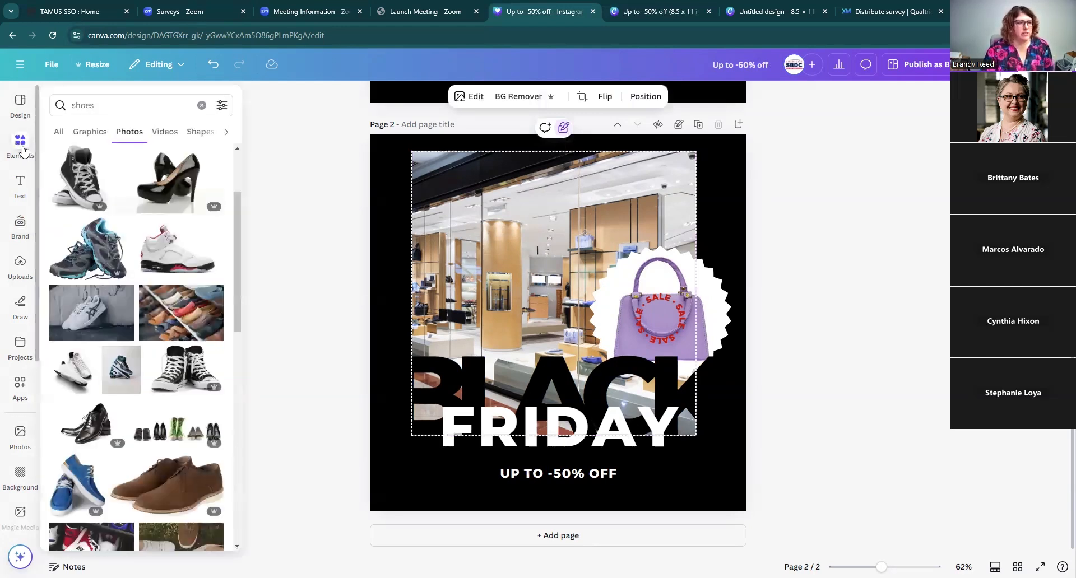
left_click(168, 317)
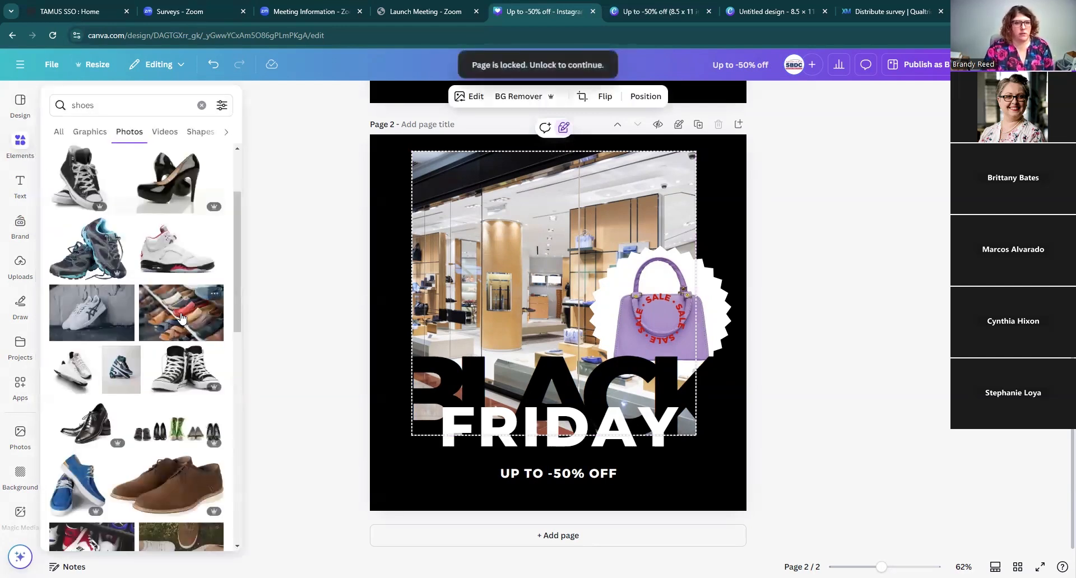
Step: Attempt once more to apply the shoe-rack photo to the store photo while page 2 is still locked
left_click(566, 130)
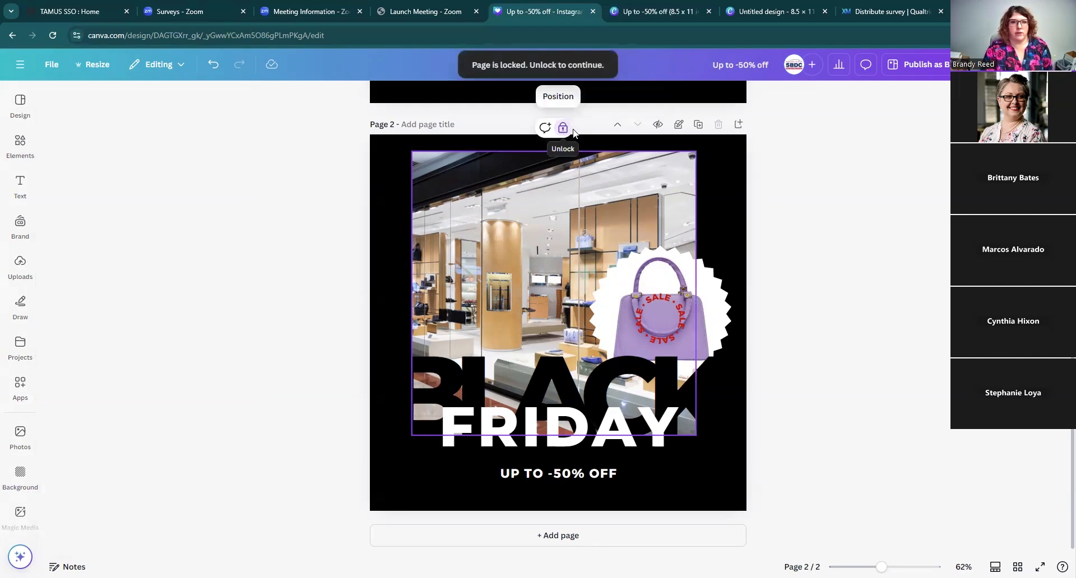
left_click(20, 160)
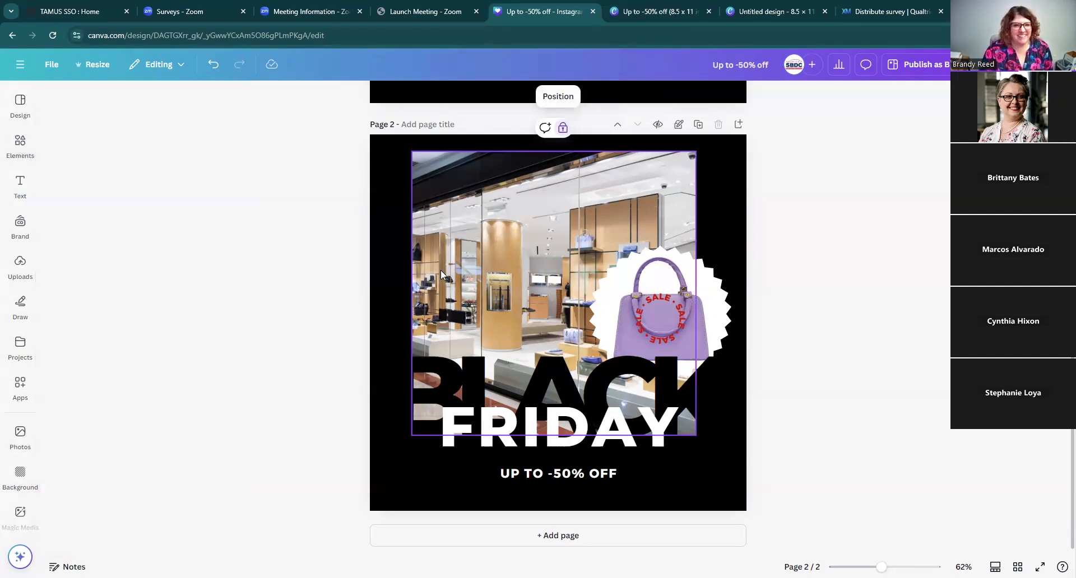
mouse_move(23, 147)
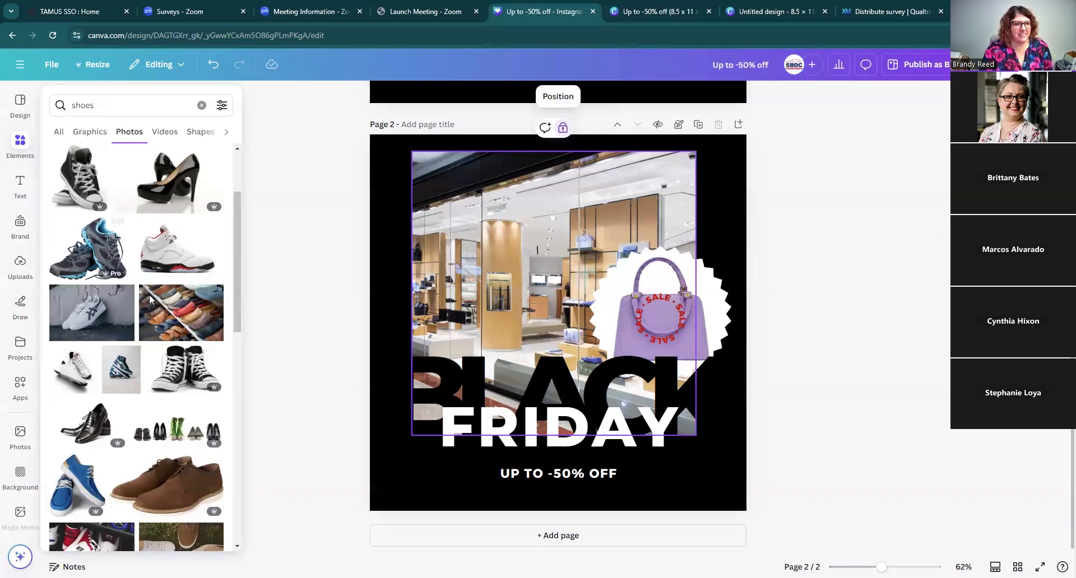
left_click(171, 311)
scroll(622, 220, "up", 6)
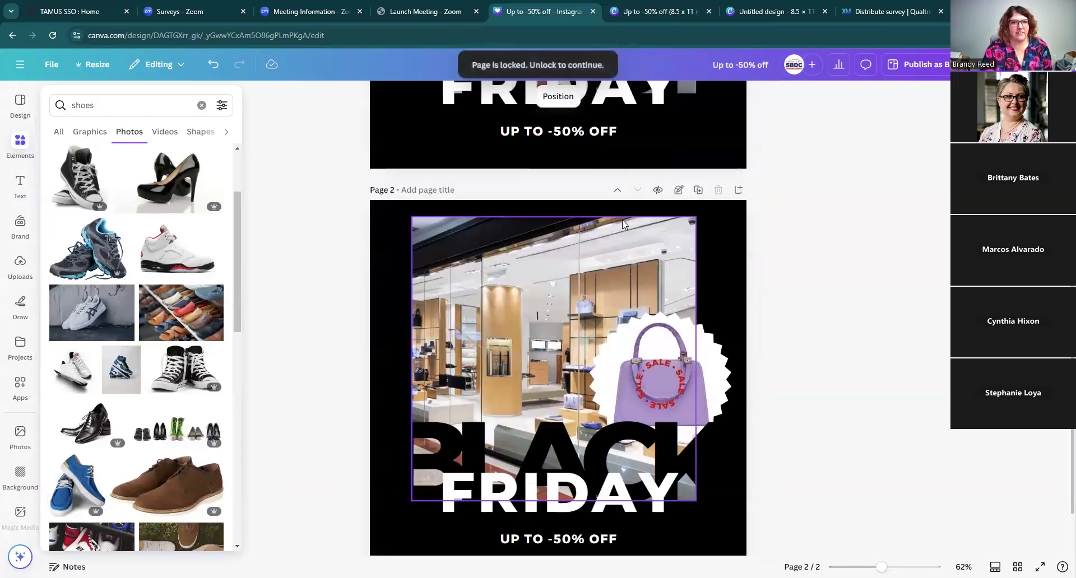
Step: Unlock both pages and then unlock the store photo element on page 2
left_click(678, 124)
scroll(678, 263, "down", 5)
left_click(678, 252)
scroll(727, 308, "up", 5)
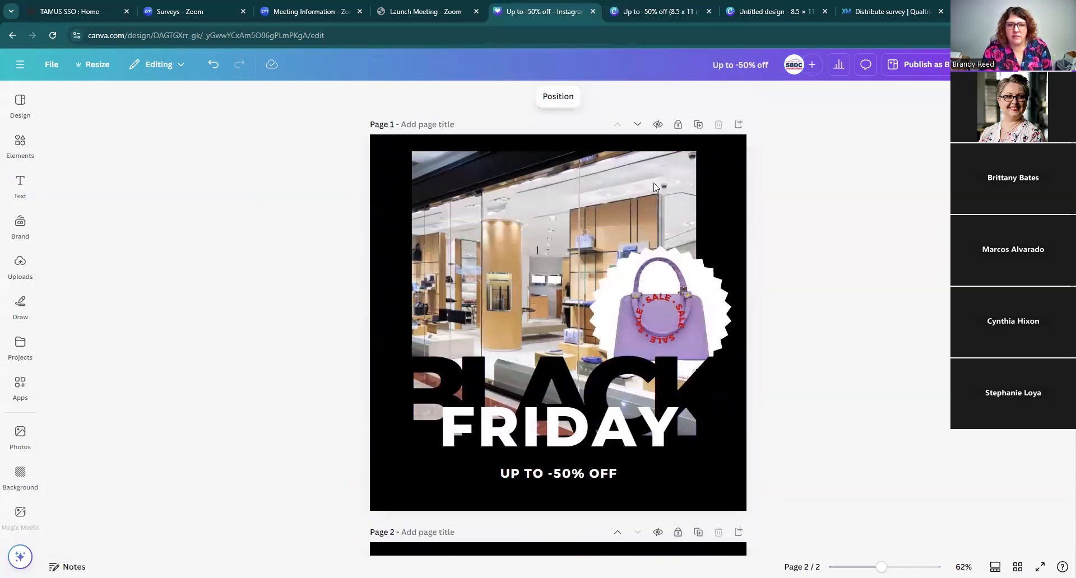
left_click(678, 126)
scroll(694, 369, "down", 4)
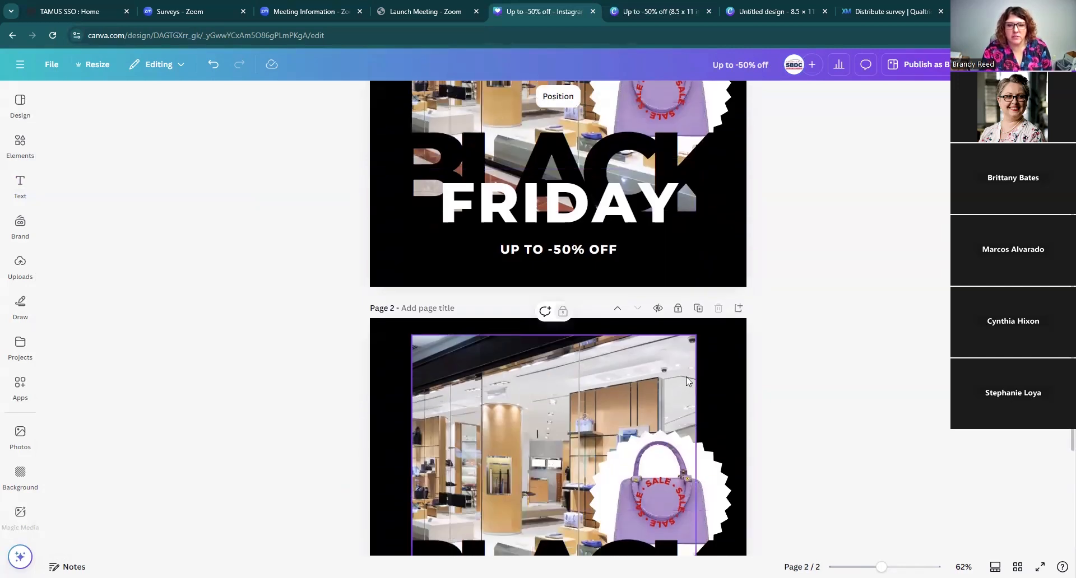
left_click(678, 308)
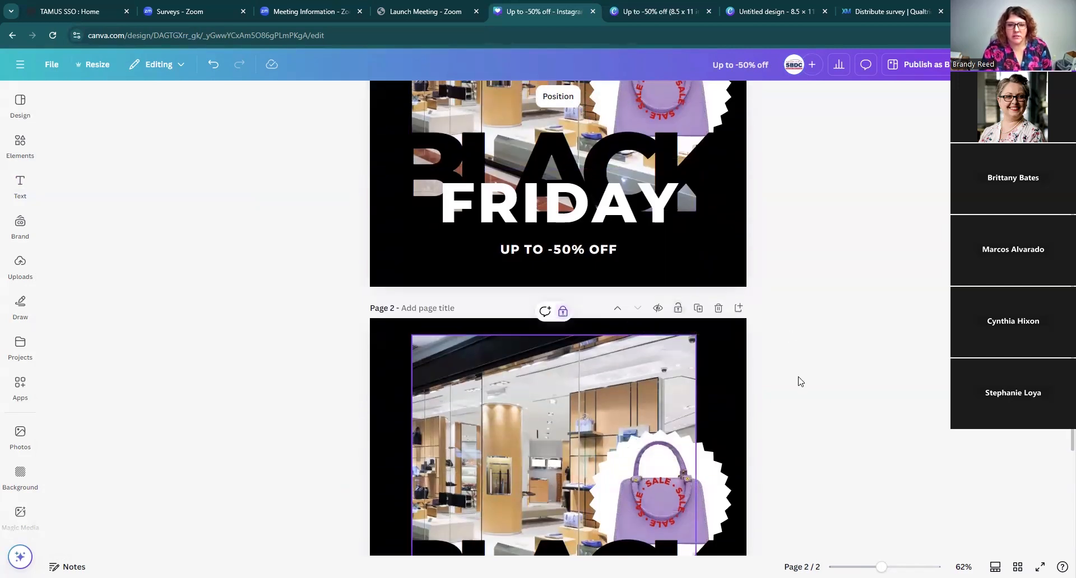
scroll(790, 266, "up", 4)
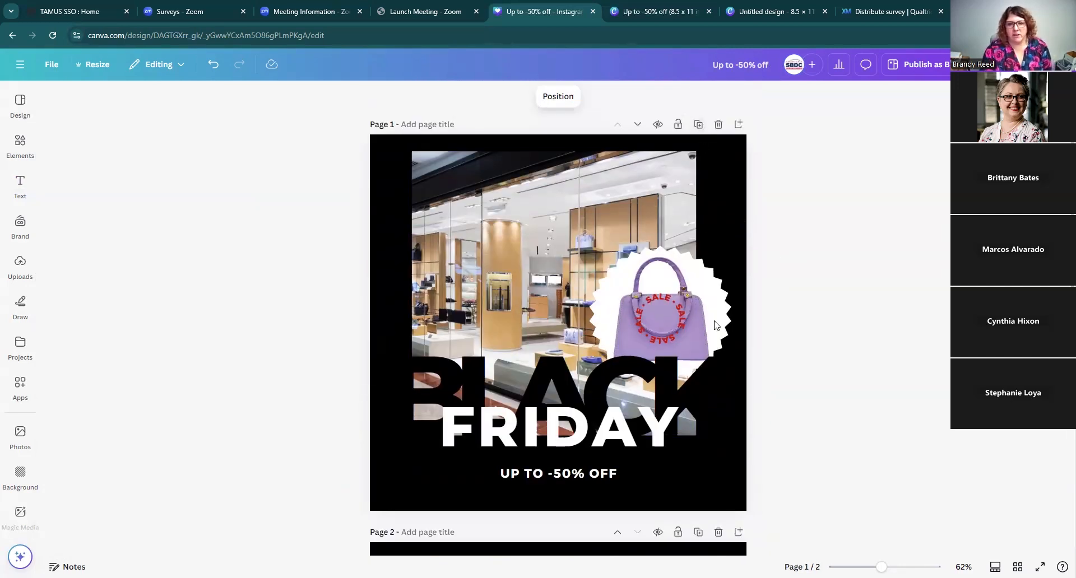
scroll(683, 392, "down", 3)
left_click(653, 472)
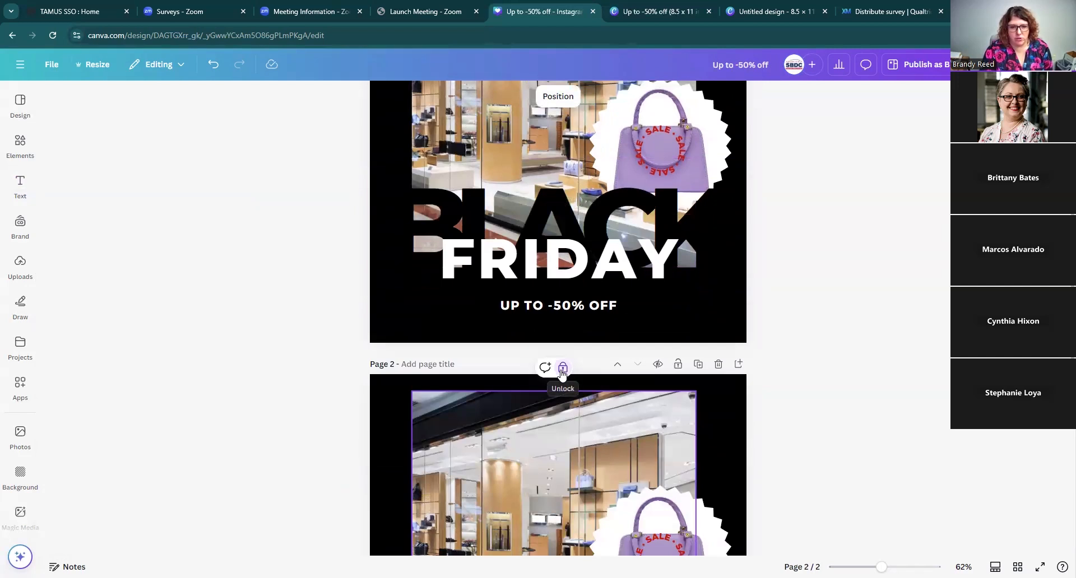
left_click(563, 368)
scroll(800, 246, "up", 3)
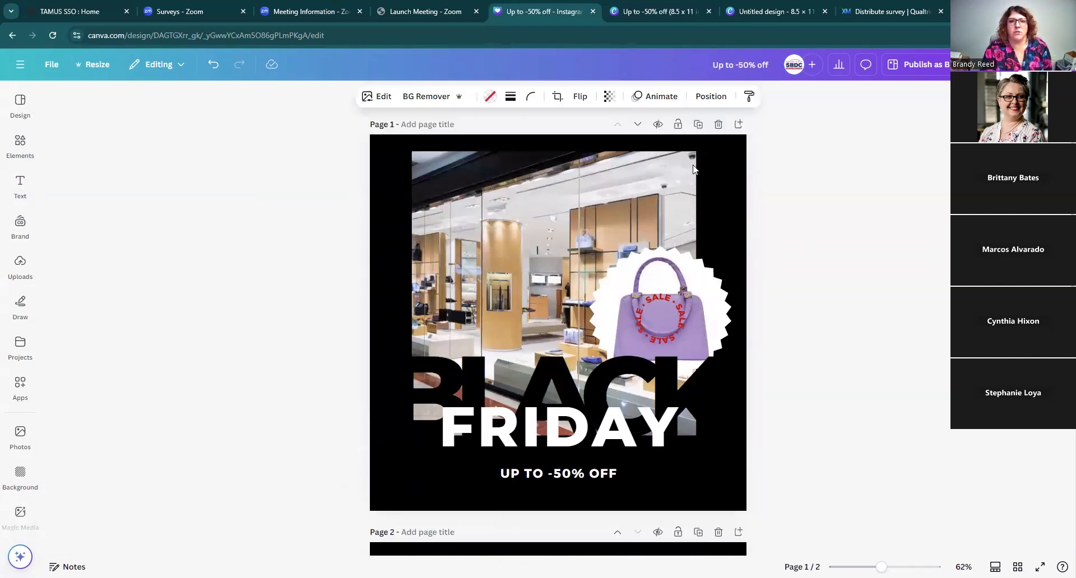
scroll(788, 511, "down", 5)
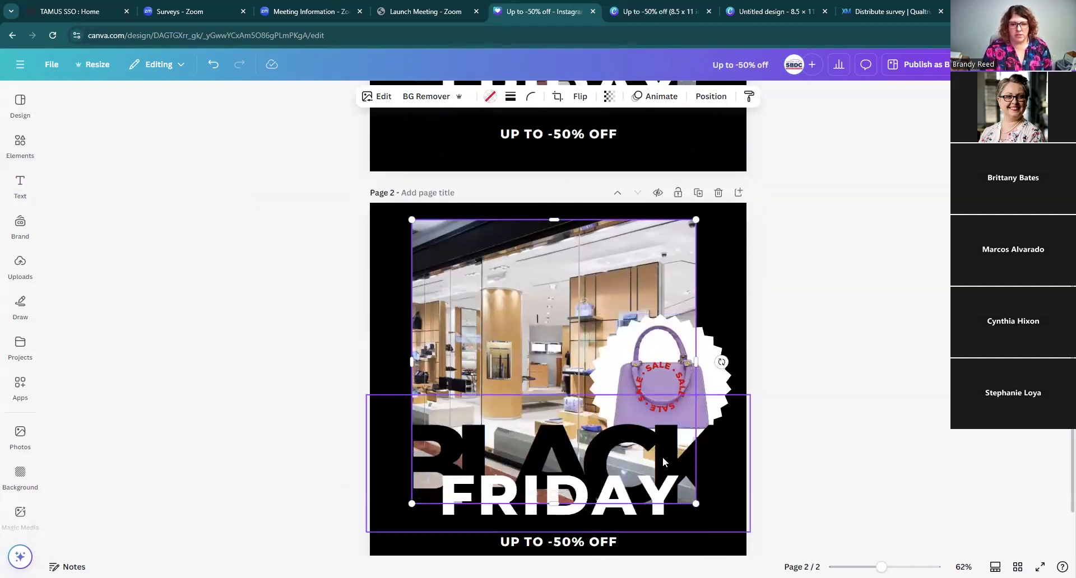
scroll(663, 458, "down", 1)
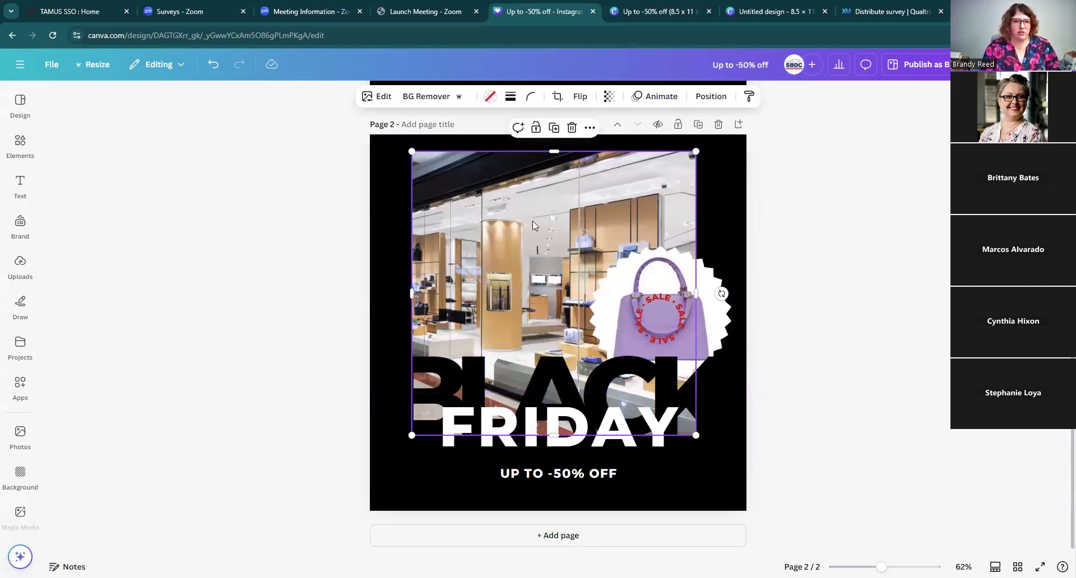
Step: Title page 1 "Black Friday - Purse"
scroll(770, 330, "up", 6)
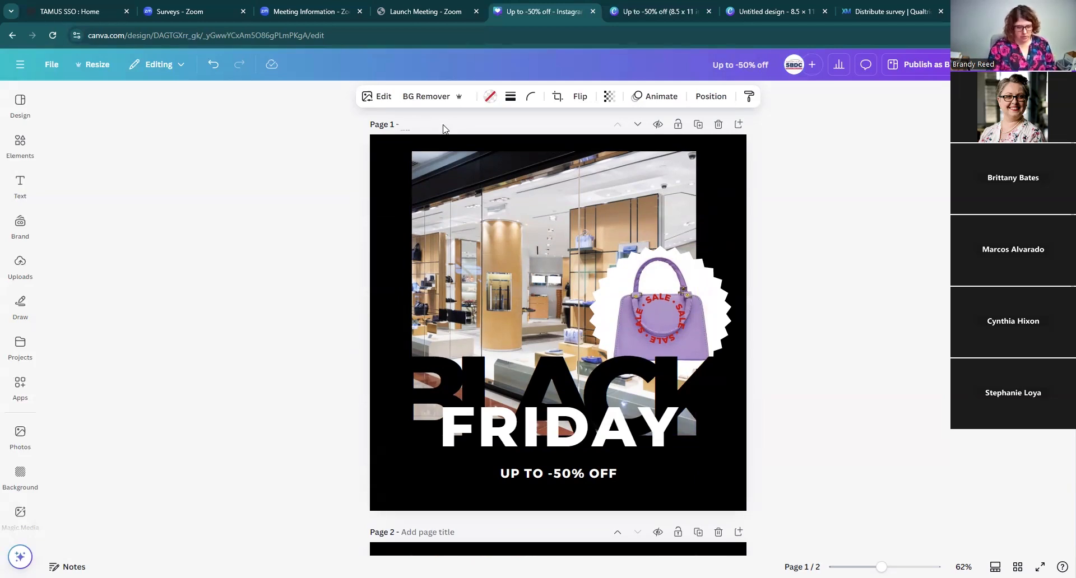
type("Black F")
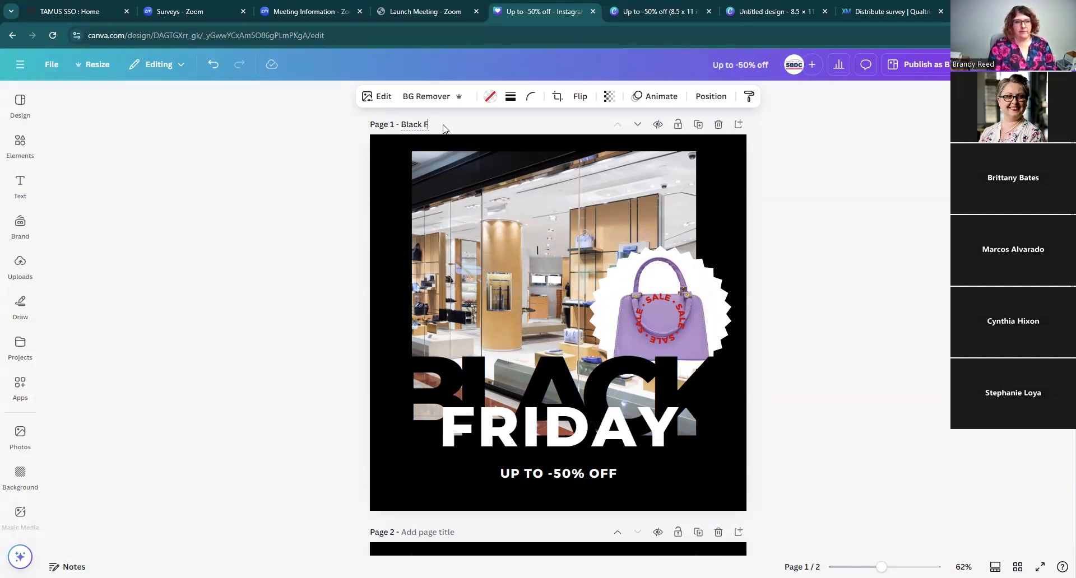
type("riday - Purse")
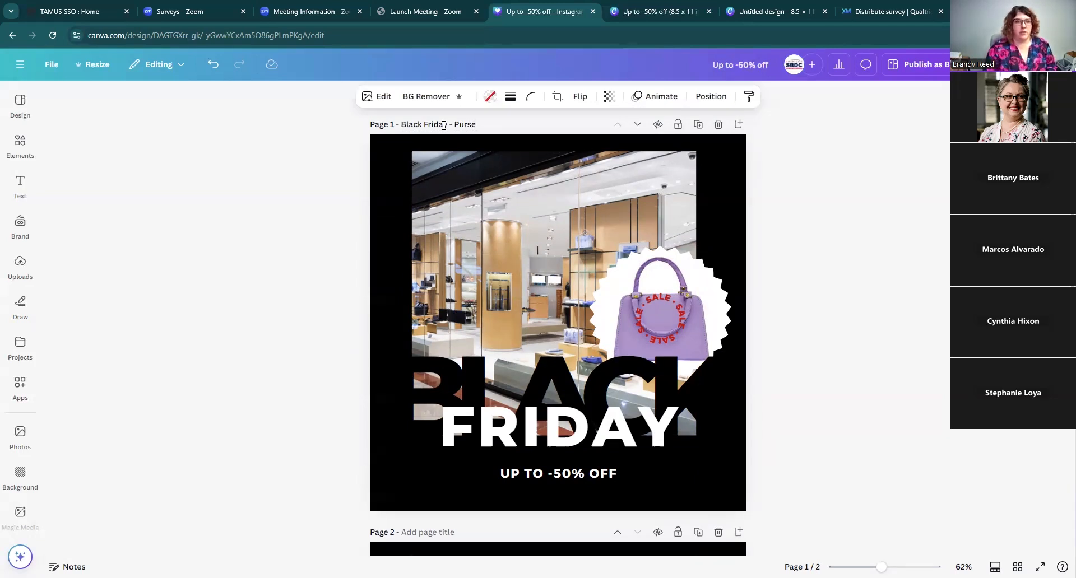
Step: Title page 2 "Black Friday - Shoes"
scroll(773, 204, "down", 5)
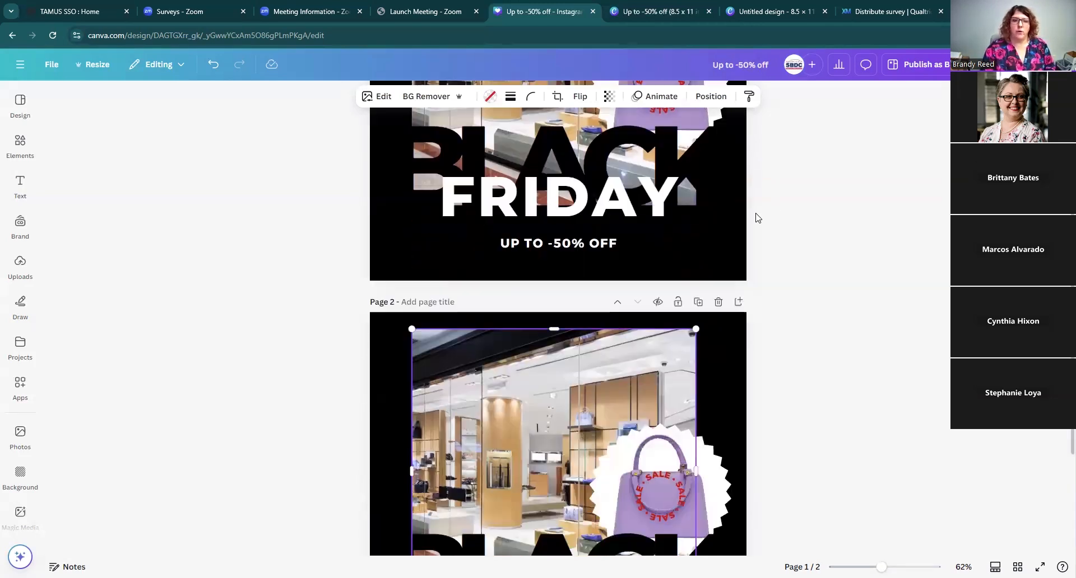
left_click(434, 253)
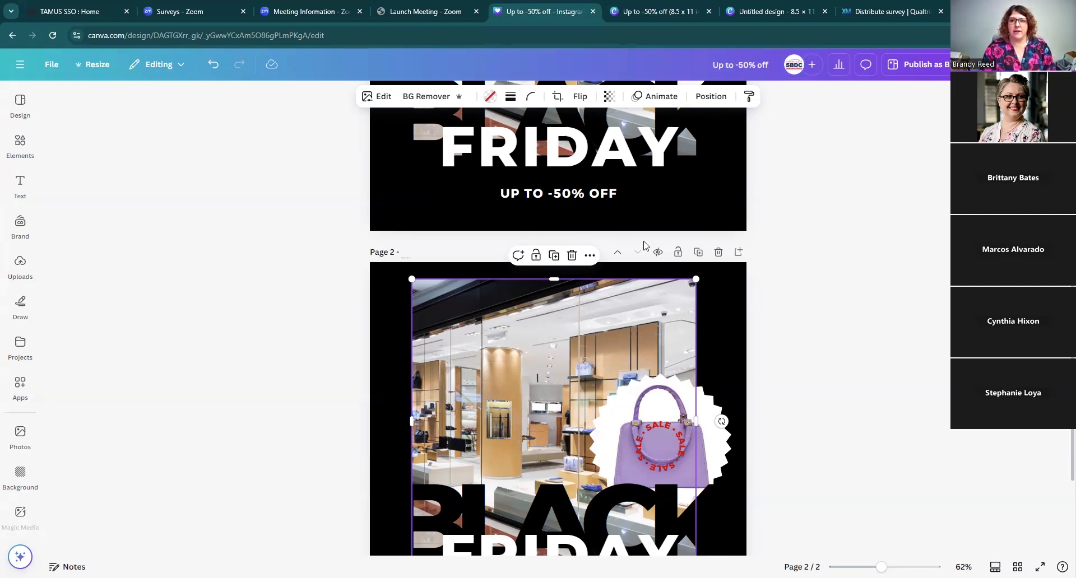
scroll(645, 246, "down", 1)
scroll(727, 248, "up", 5)
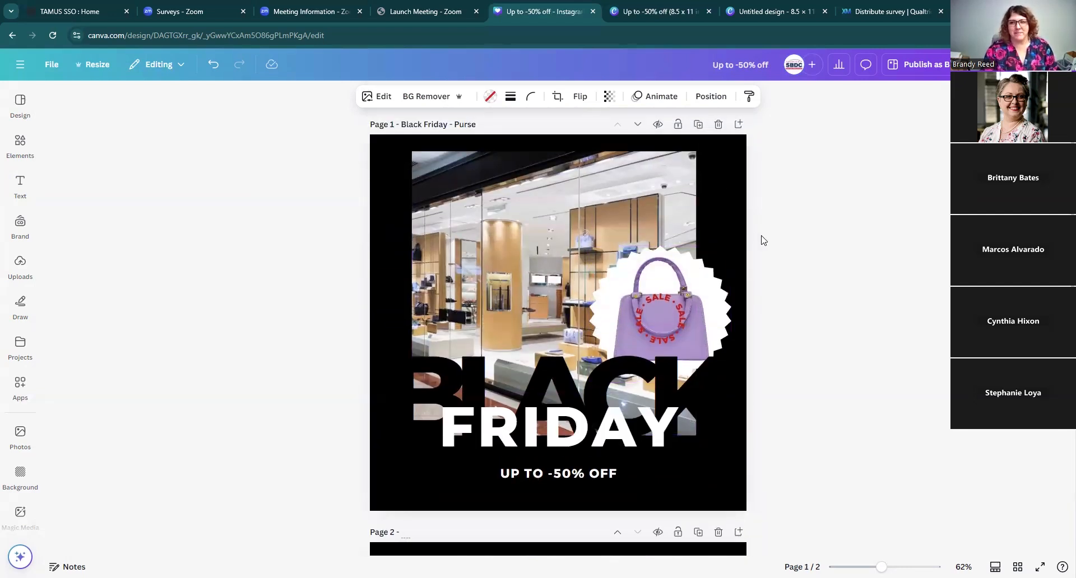
scroll(805, 241, "down", 1)
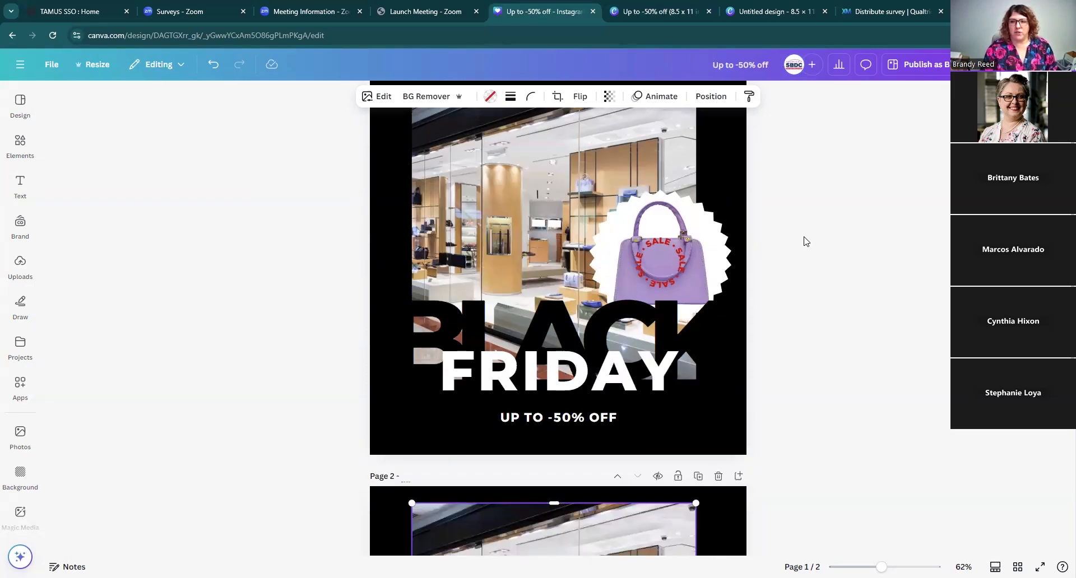
scroll(821, 246, "down", 2)
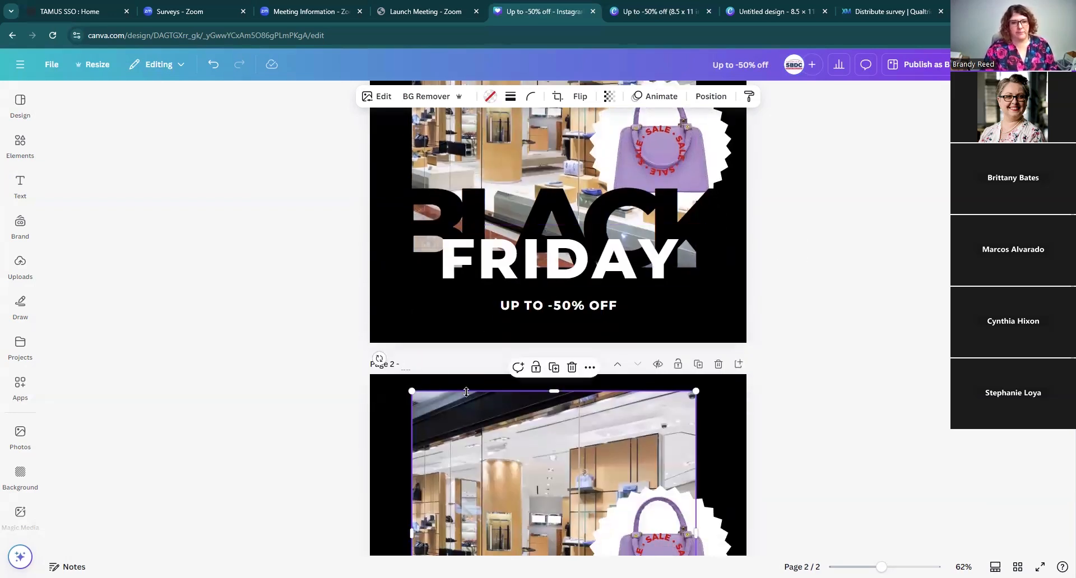
type("Br")
type("ack Friday")
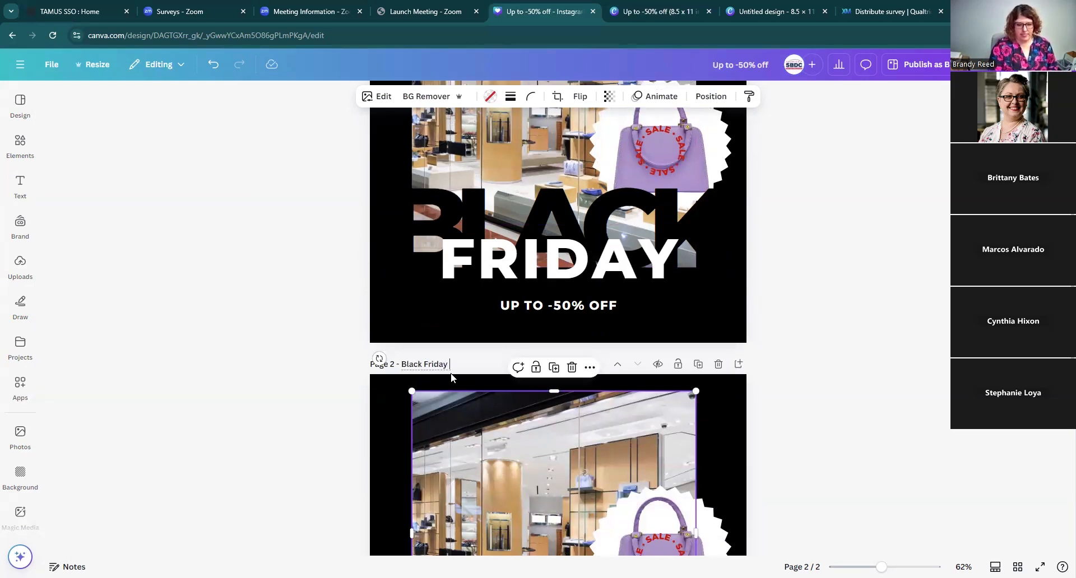
type(" - Shoes")
Step: Add the shoe-rack photo from the shoes photo results onto page 2
left_click(29, 174)
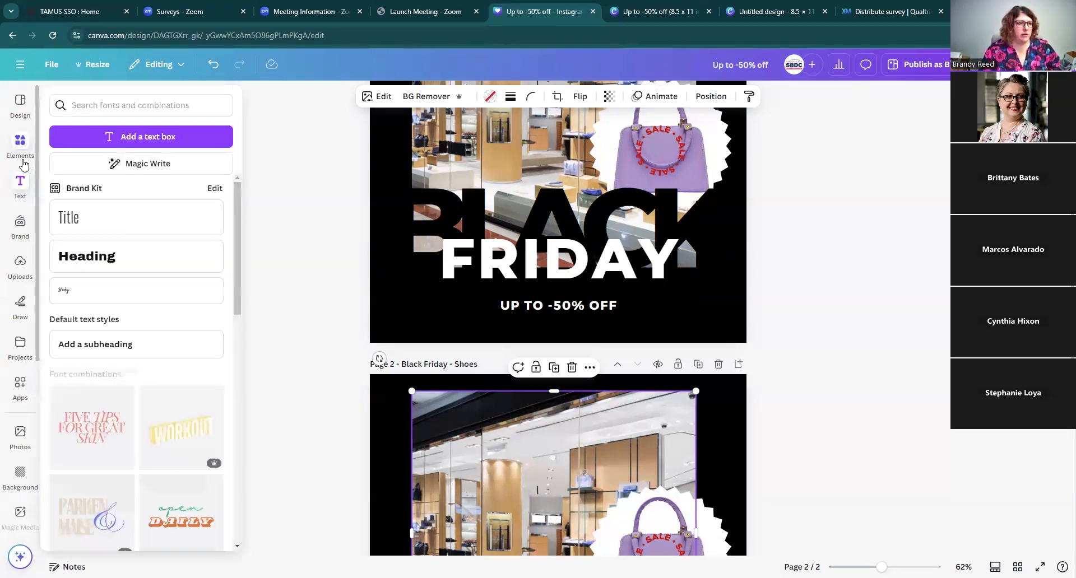
left_click(22, 159)
left_click_drag(181, 308, 498, 506)
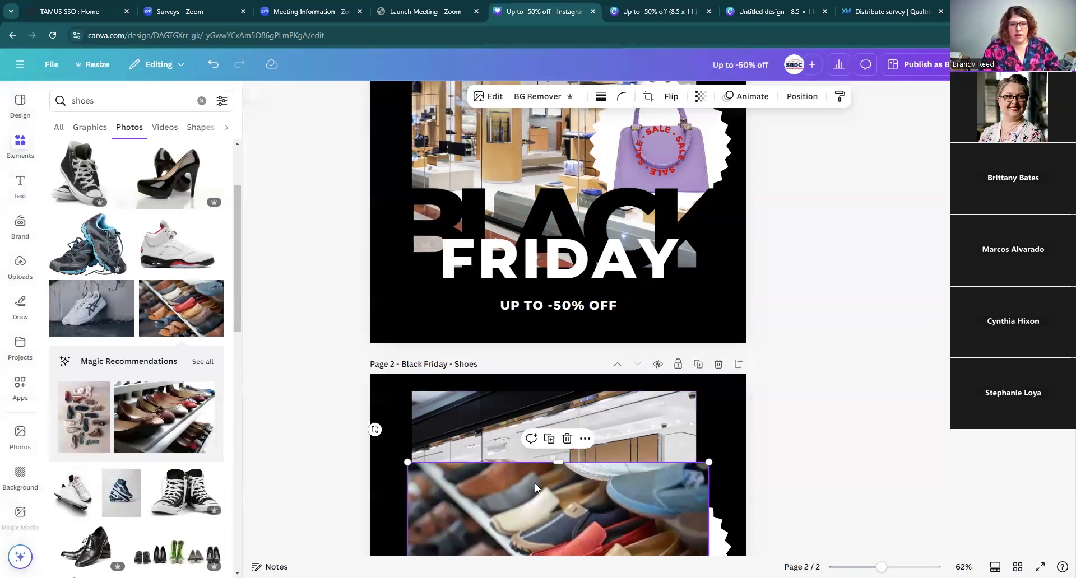
Step: Drop the shoe-rack photo into the store photo frame, then undo that swap
scroll(535, 483, "down", 5)
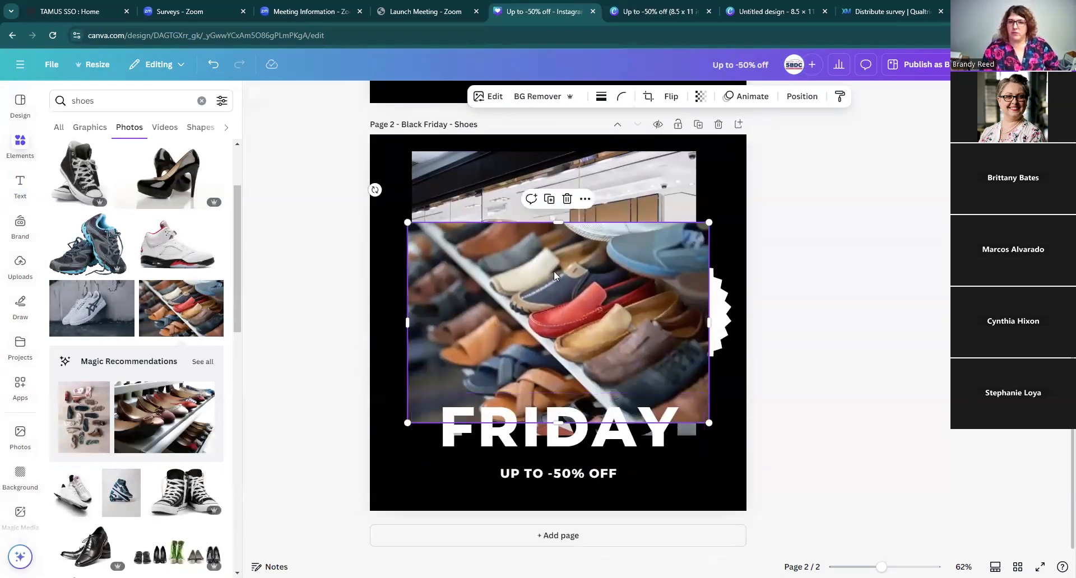
left_click_drag(551, 317, 547, 256)
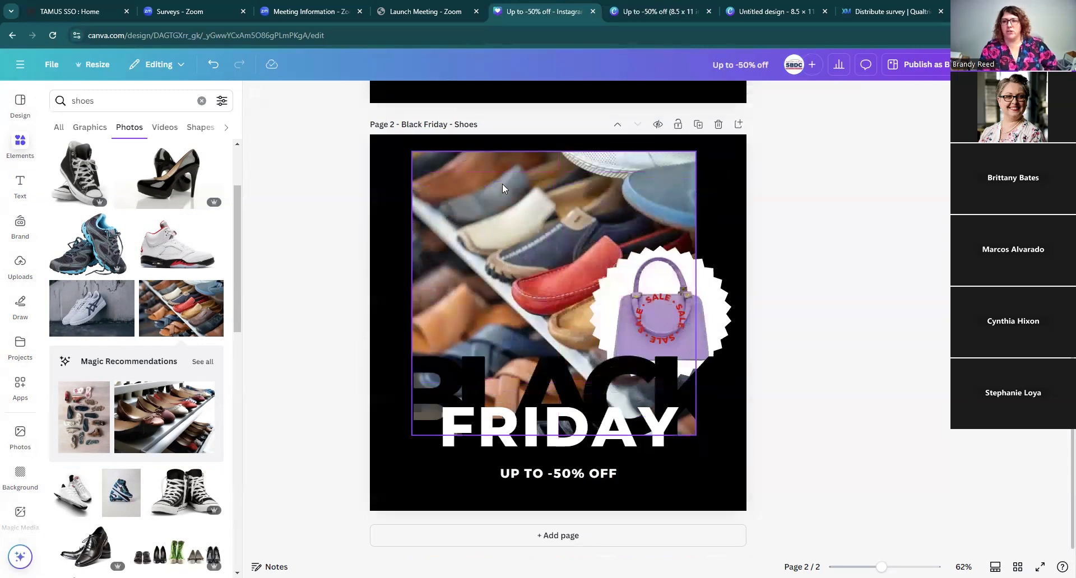
left_click(212, 66)
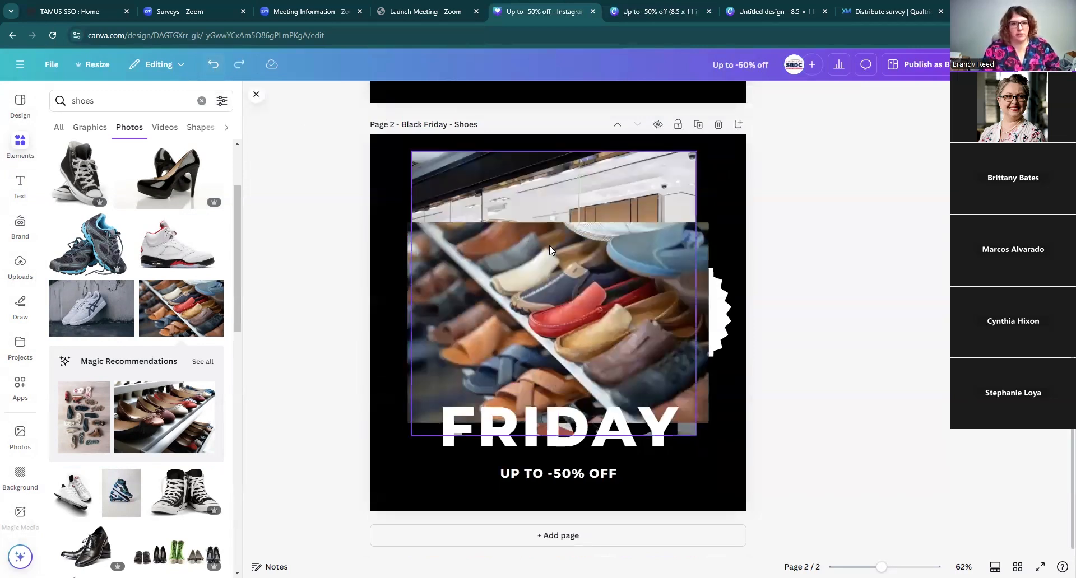
Step: Detach the store image from its frame on page 2 and move it off the page
left_click(560, 194)
right_click(560, 192)
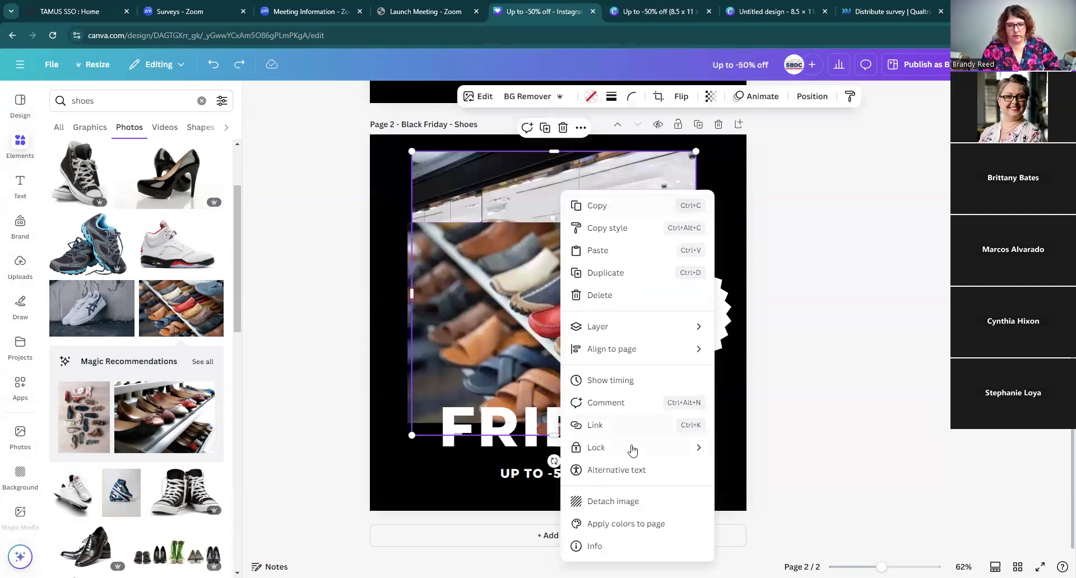
left_click(628, 499)
left_click_drag(615, 294, 597, 367)
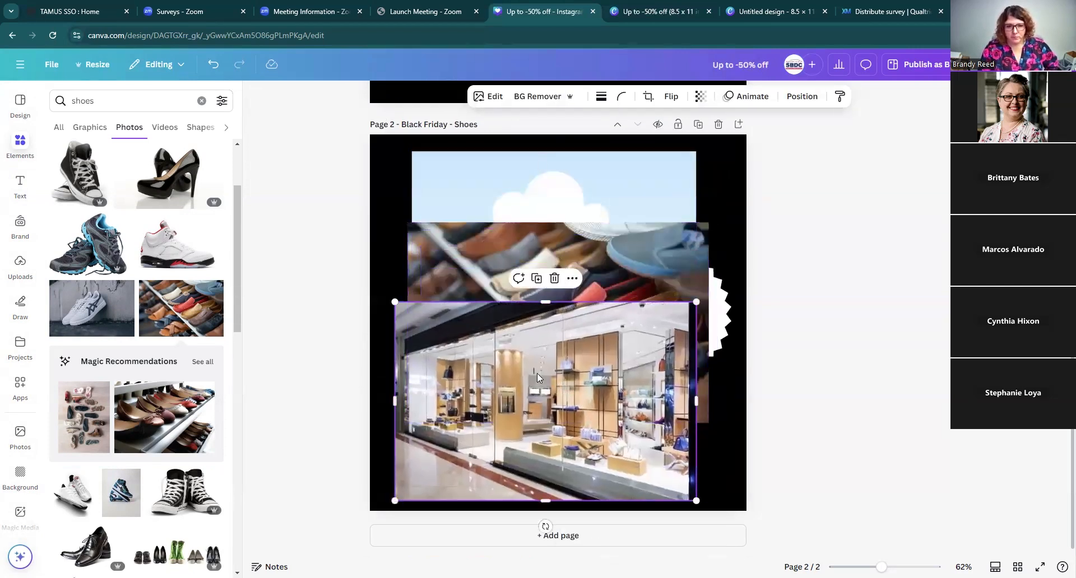
left_click_drag(610, 447, 830, 511)
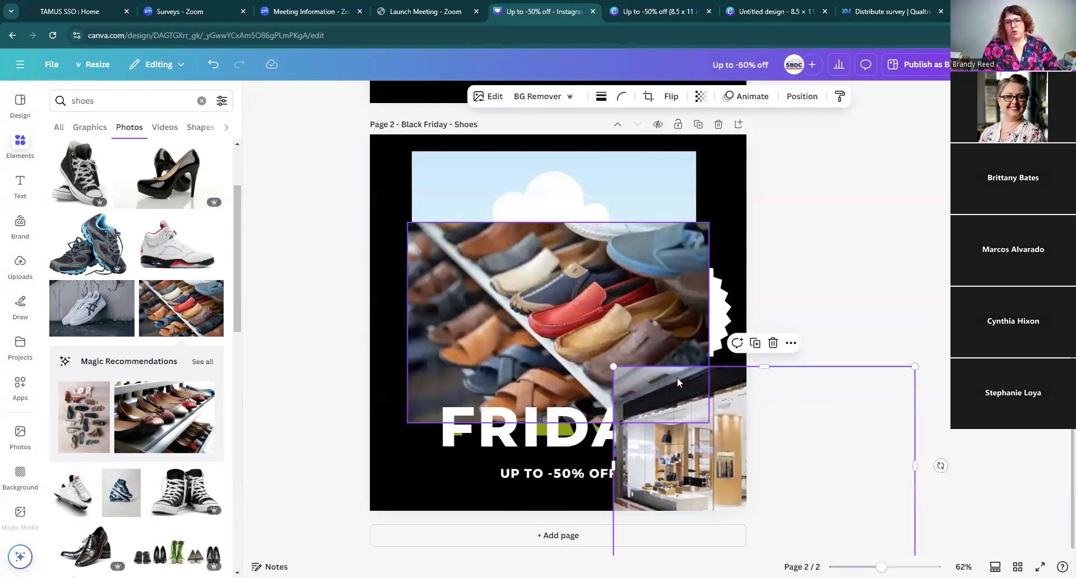
Step: Fill the main frame with the shoe-rack photo and the sale badge with the black high-heel photo
left_click_drag(587, 270, 650, 387)
left_click_drag(685, 455, 649, 291)
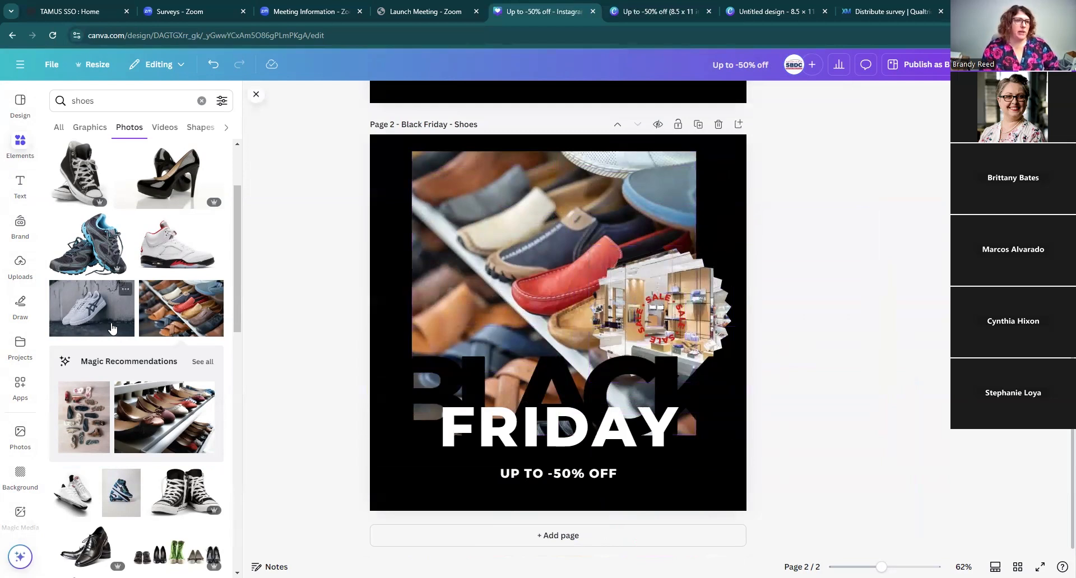
left_click(154, 189)
left_click_drag(545, 313, 656, 305)
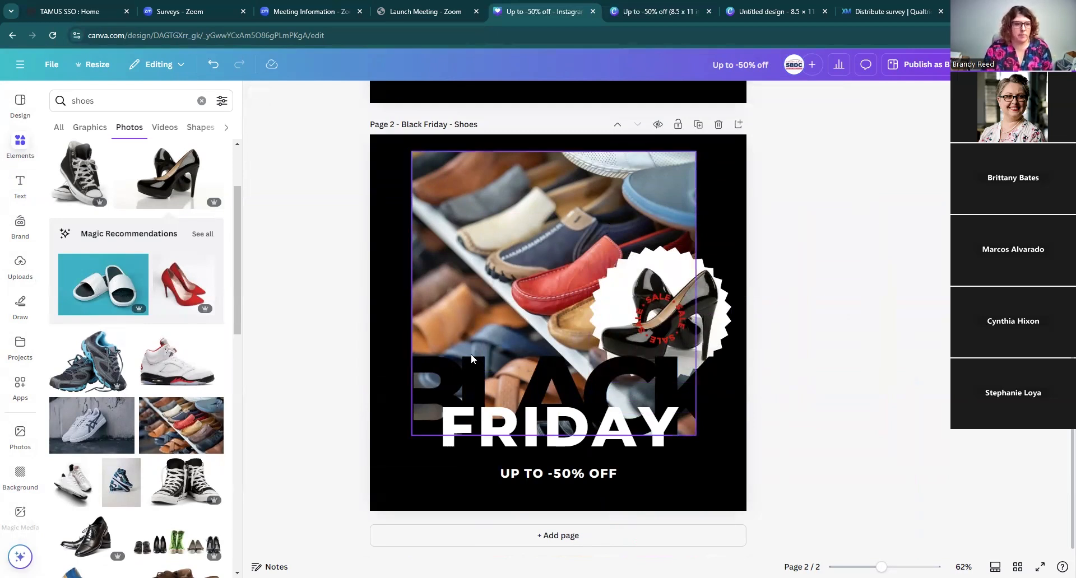
Step: Replace the main frame's photo with the photo of a row of shoes including green boots
scroll(193, 437, "down", 2)
scroll(193, 437, "down", 2)
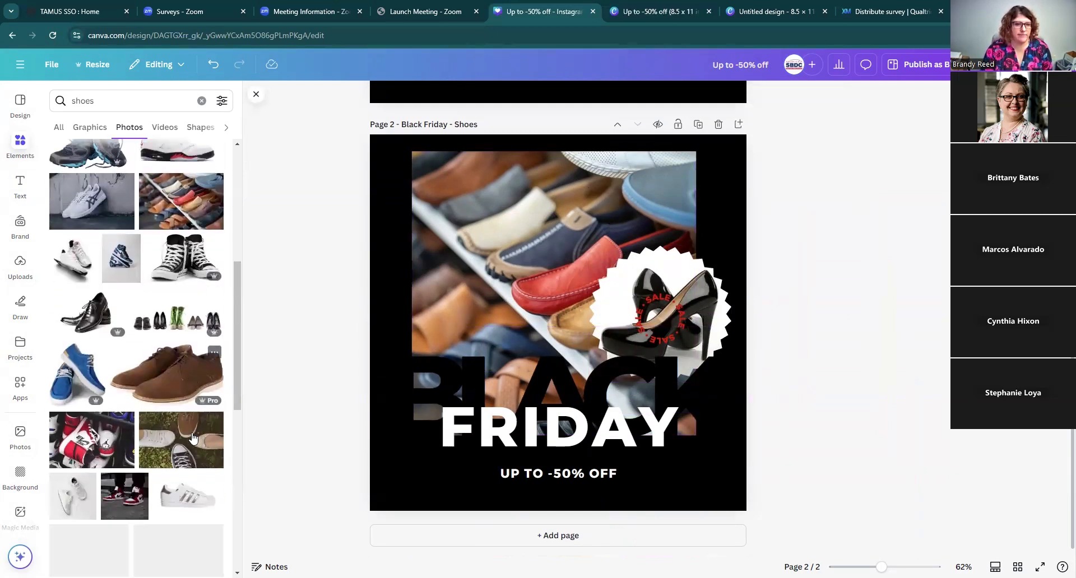
left_click(190, 322)
left_click_drag(504, 327, 514, 248)
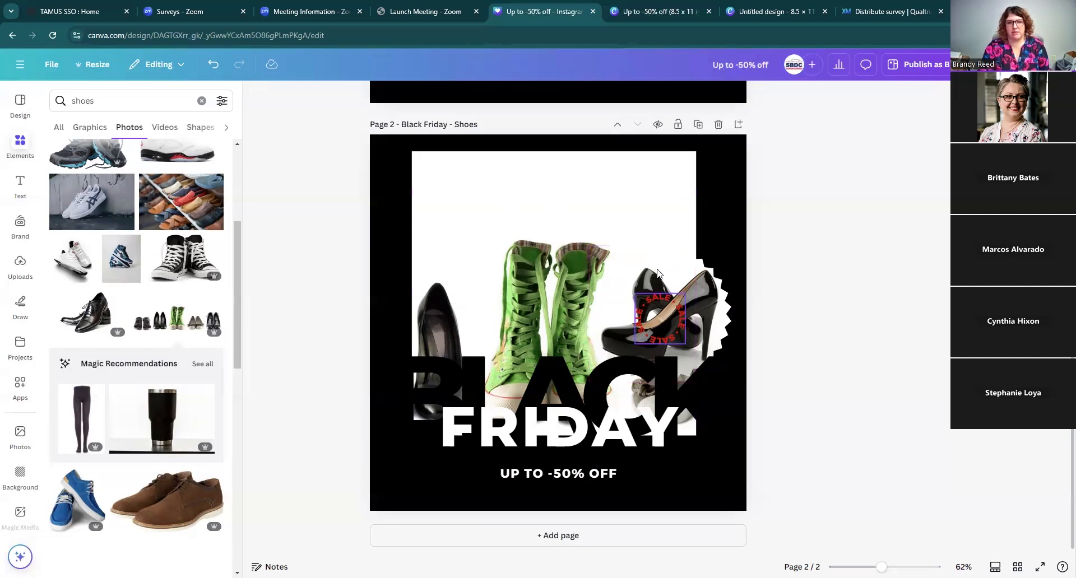
Step: Browse further through the shoe photo results
scroll(126, 447, "down", 4)
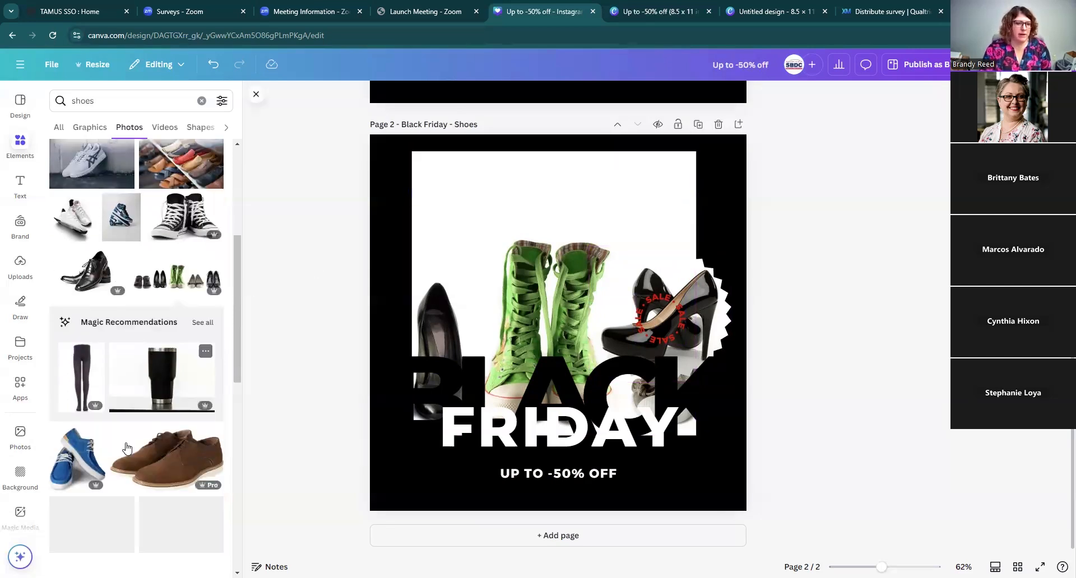
scroll(126, 447, "down", 2)
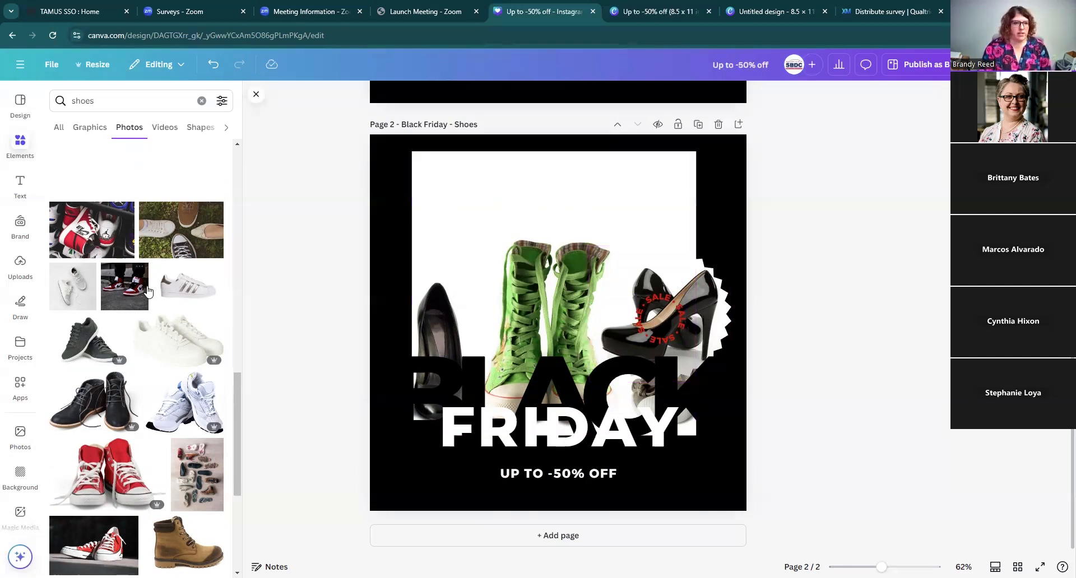
Step: Replace page 2's main photo with the photo of shoes lined up on a rack
scroll(144, 283, "up", 15)
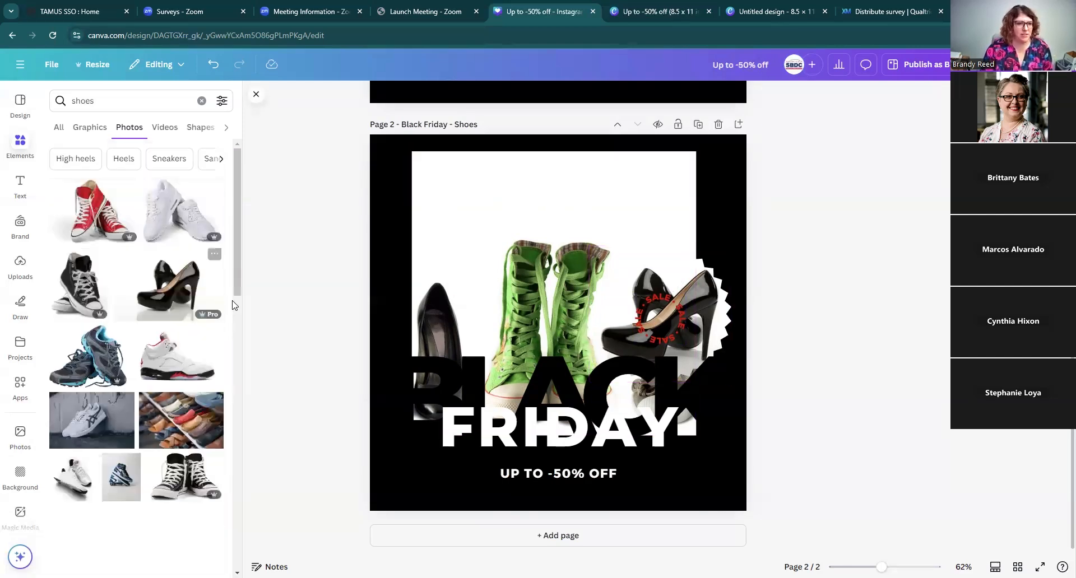
left_click_drag(181, 420, 471, 251)
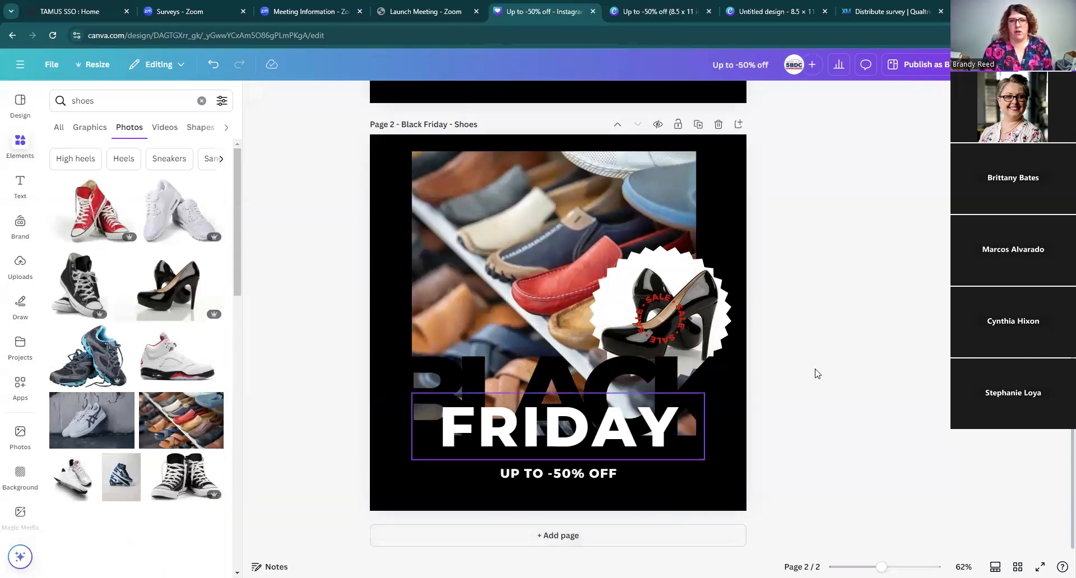
scroll(849, 377, "up", 7)
scroll(852, 378, "down", 2)
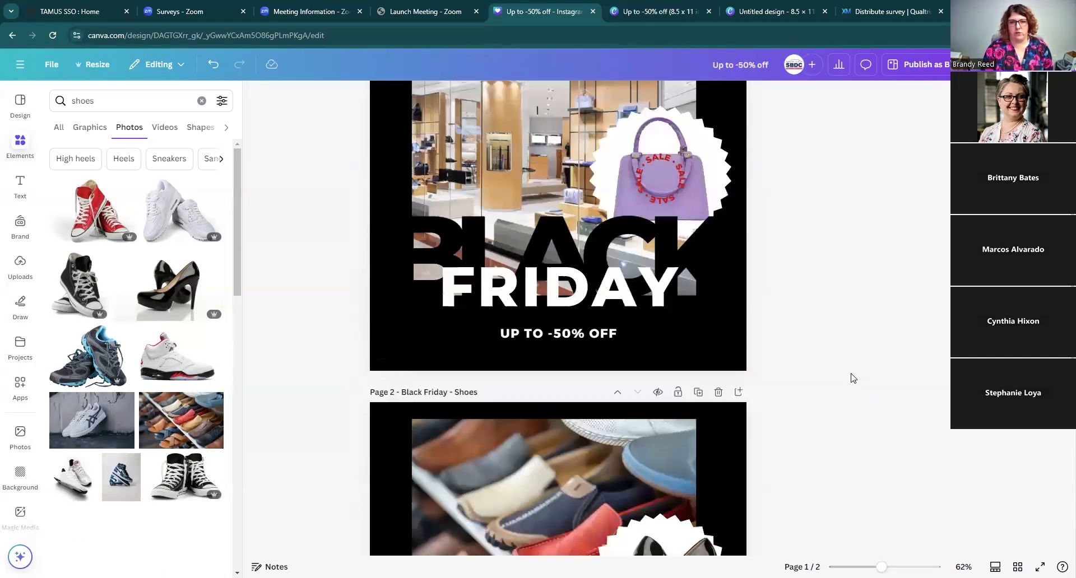
Step: Rename the design as Black Friday Campaign
scroll(851, 377, "down", 5)
scroll(855, 380, "up", 5)
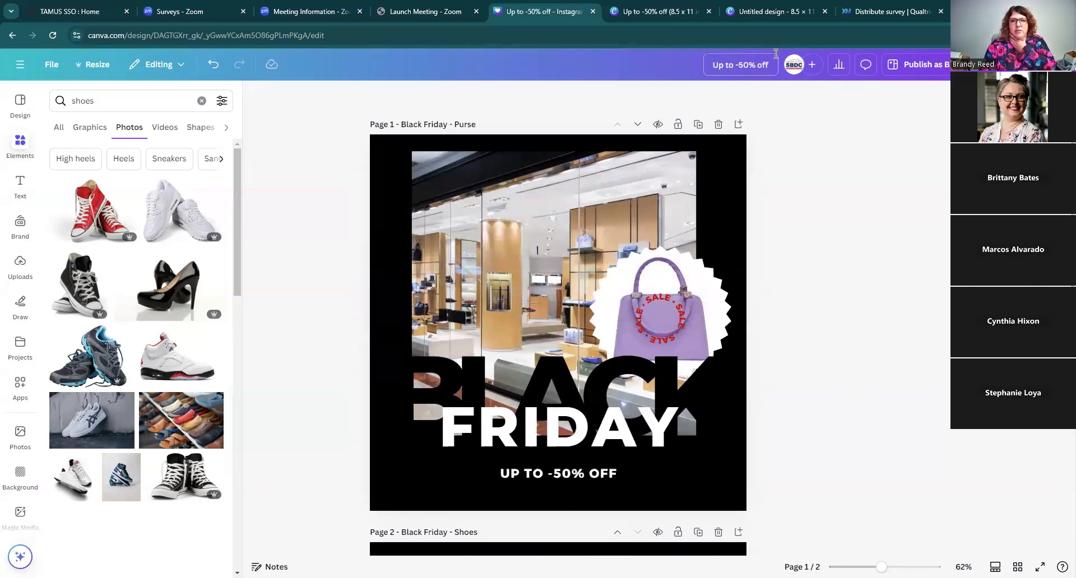
left_click_drag(769, 63, 708, 67)
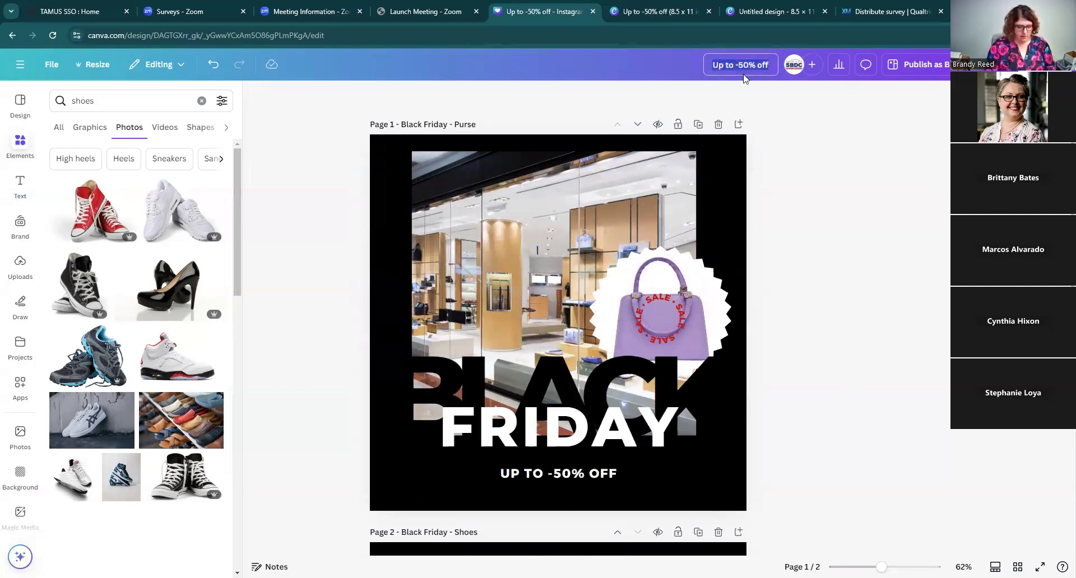
type("Blac")
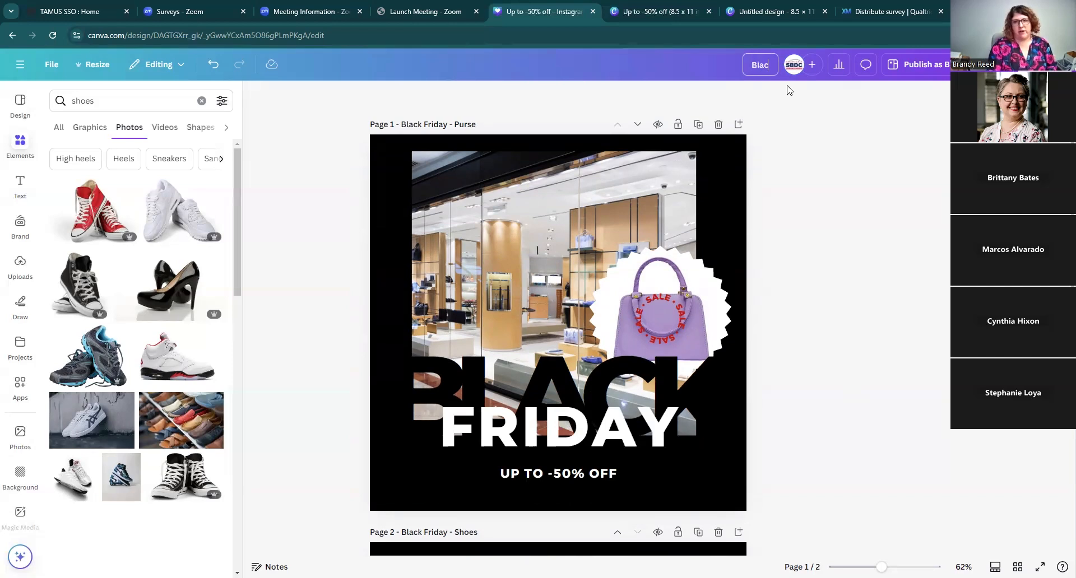
type("k Friday")
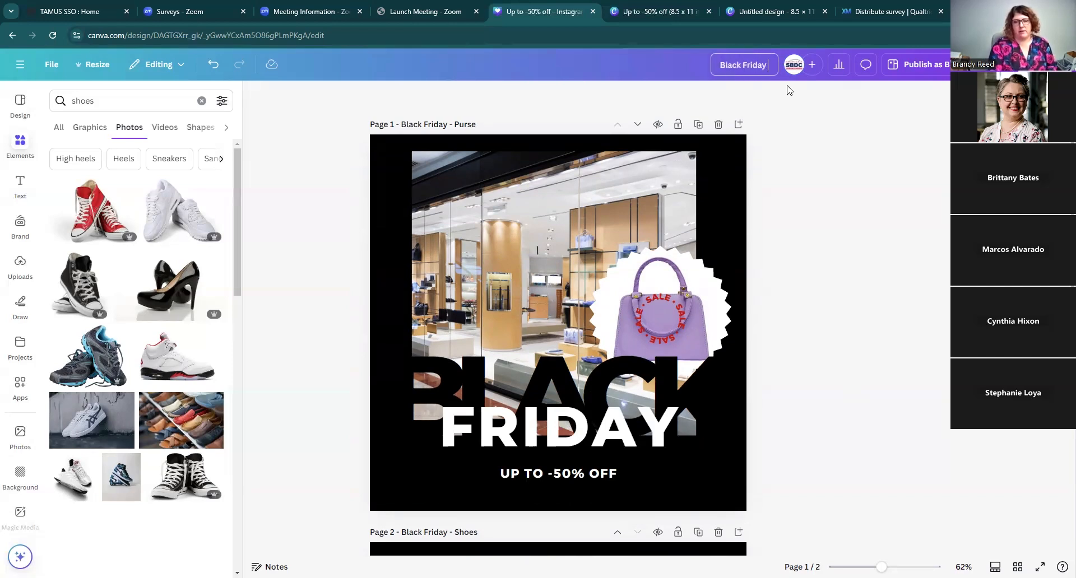
type(" Campai")
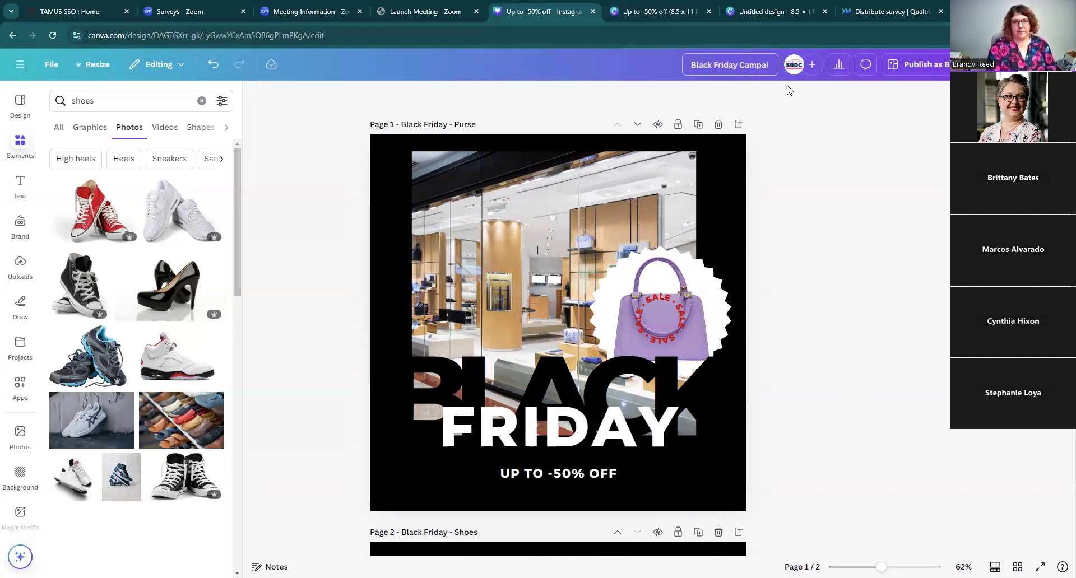
type("gn")
key("Return")
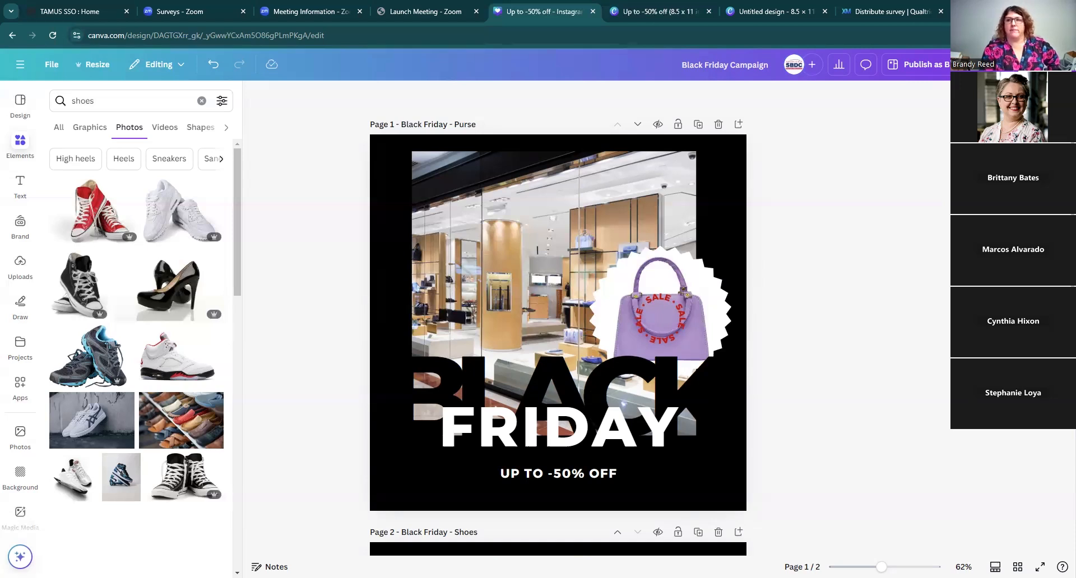
Step: Open the download settings, keep the PNG file type and set the size to 1,215 × 1,215 px
left_click(1044, 64)
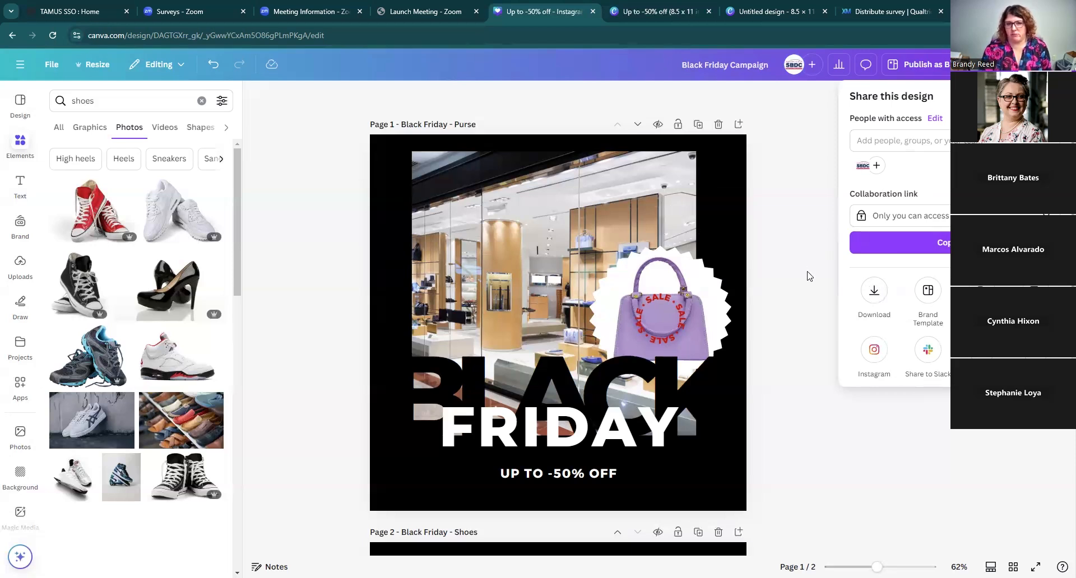
left_click(878, 296)
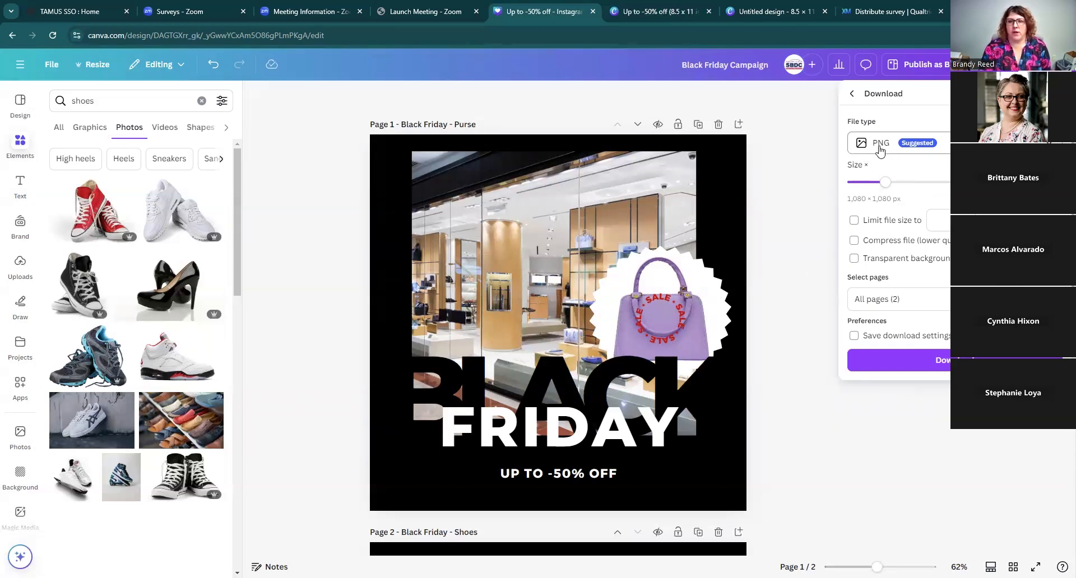
left_click(851, 95)
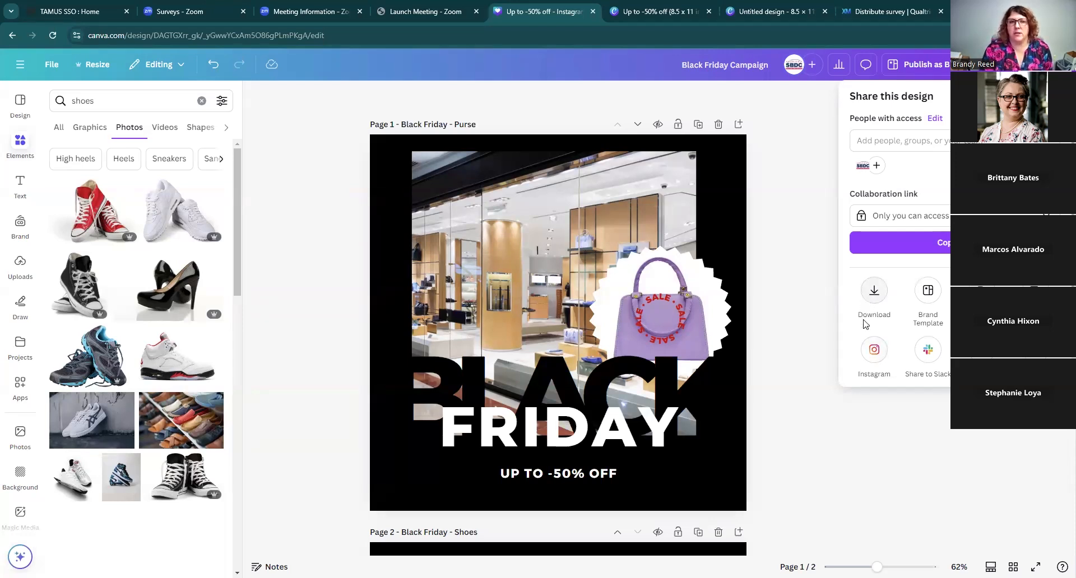
left_click(877, 292)
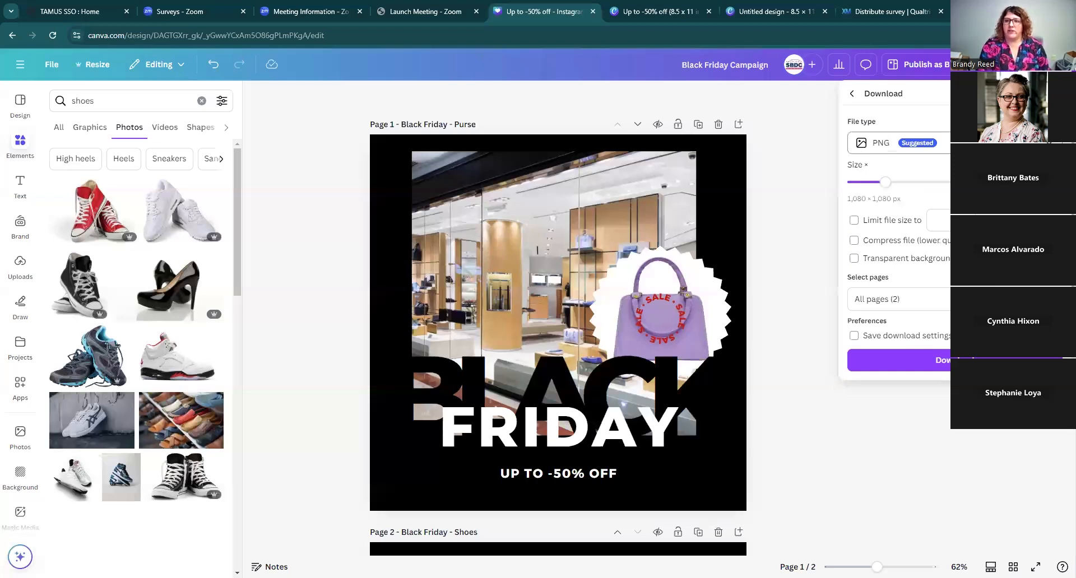
left_click(867, 150)
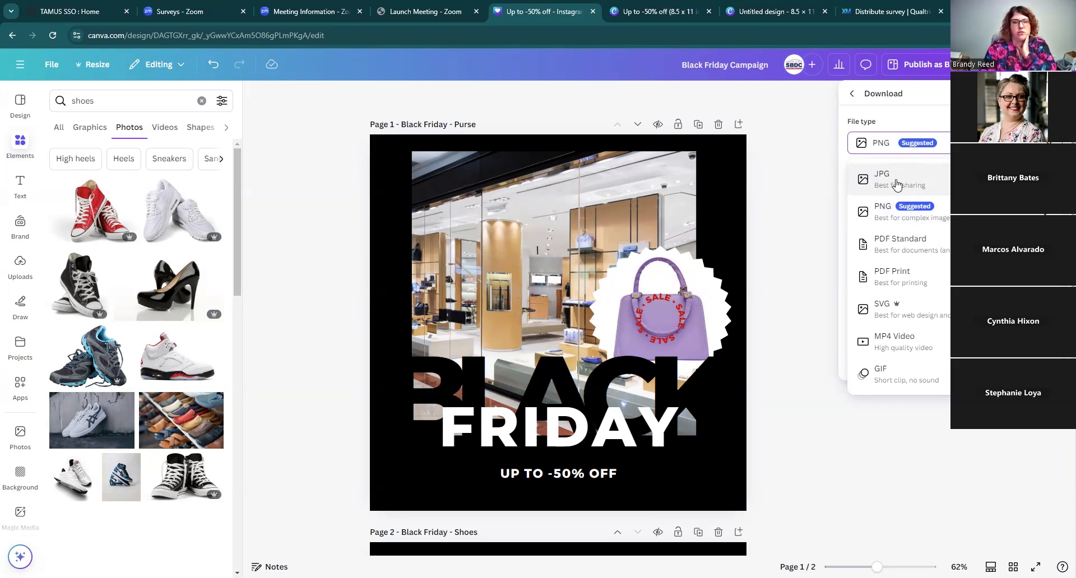
left_click(891, 222)
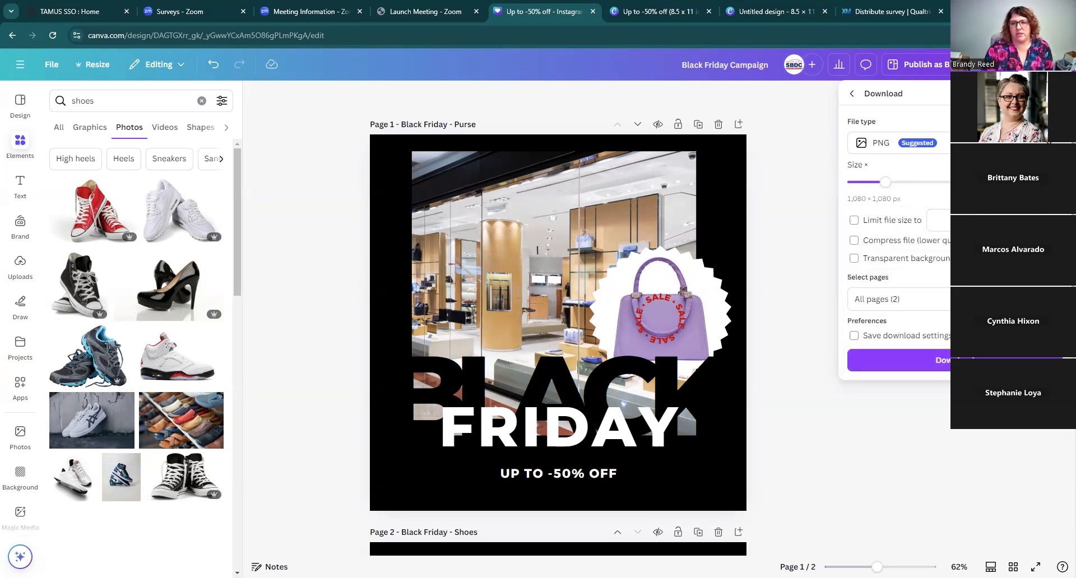
mouse_move(886, 189)
left_mouse_down()
mouse_move(908, 187)
mouse_move(898, 185)
left_mouse_up()
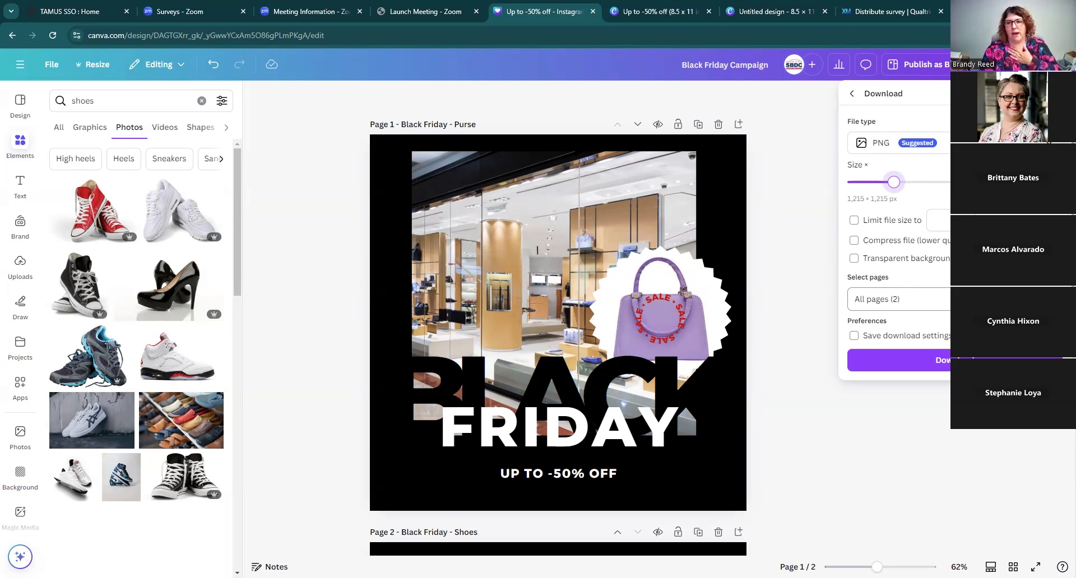
Step: Limit the selected pages to page 1 only and download it
left_click(998, 299)
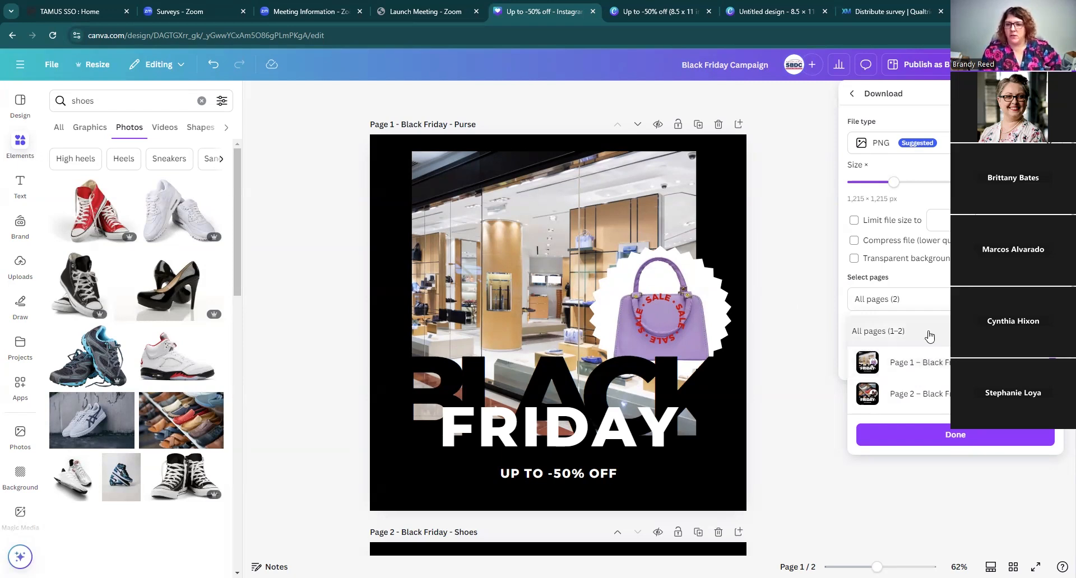
left_click(1043, 331)
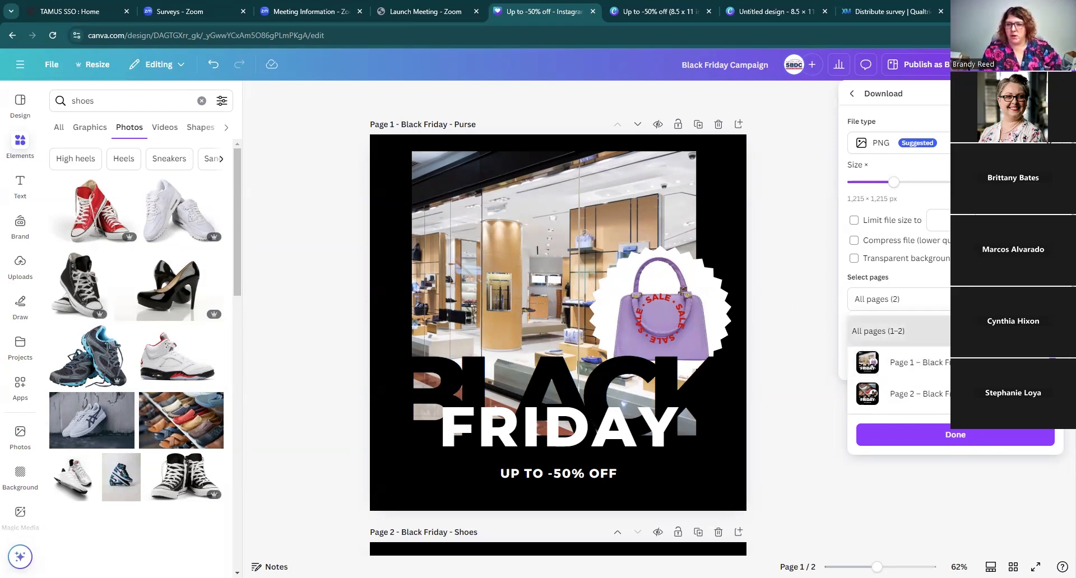
left_click(919, 369)
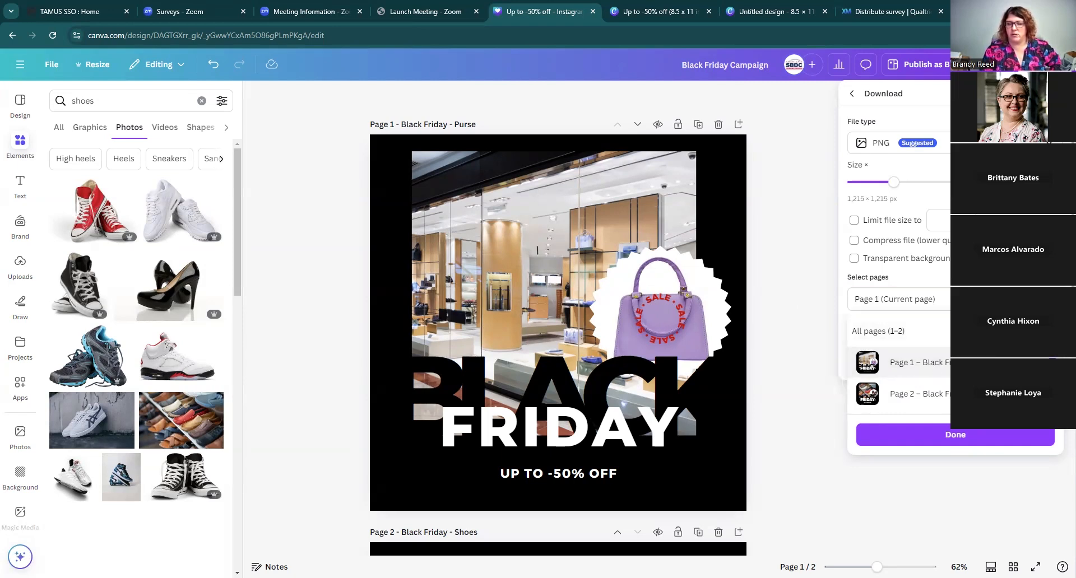
left_click(947, 436)
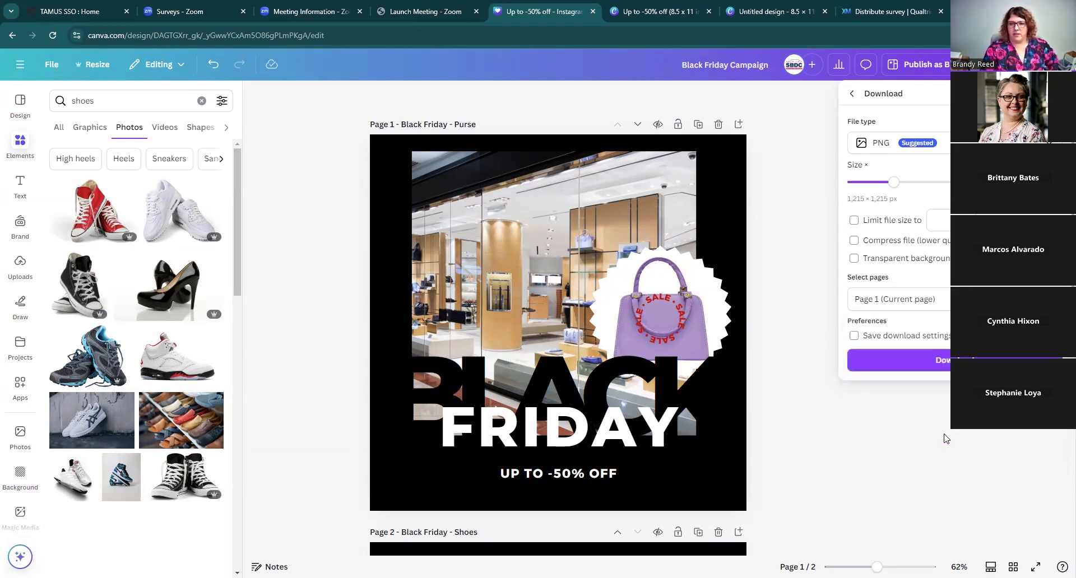
left_click(892, 361)
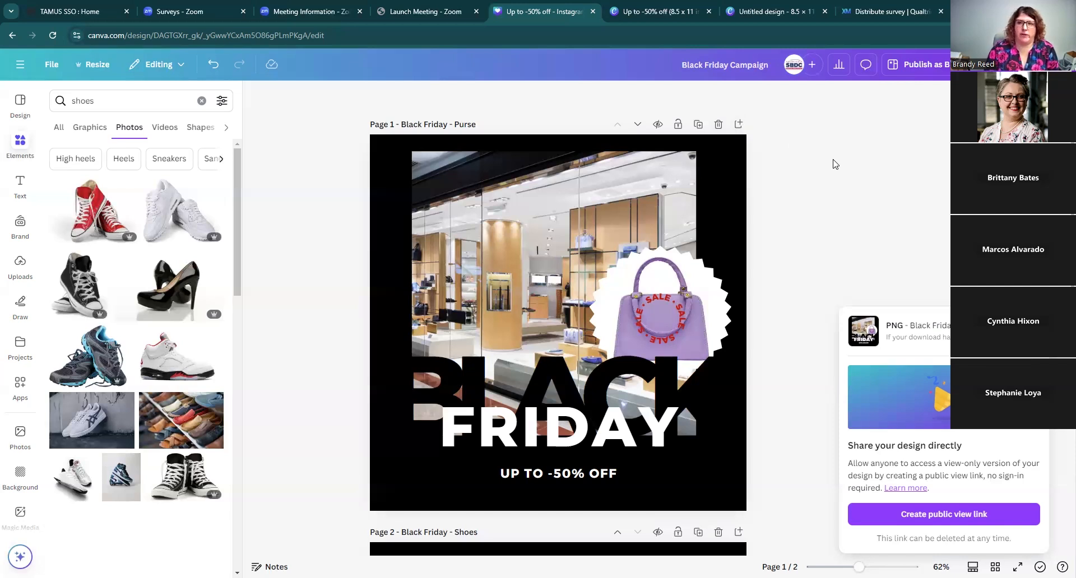
Step: Browse the additional sharing and publishing options of the design
scroll(876, 199, "down", 3)
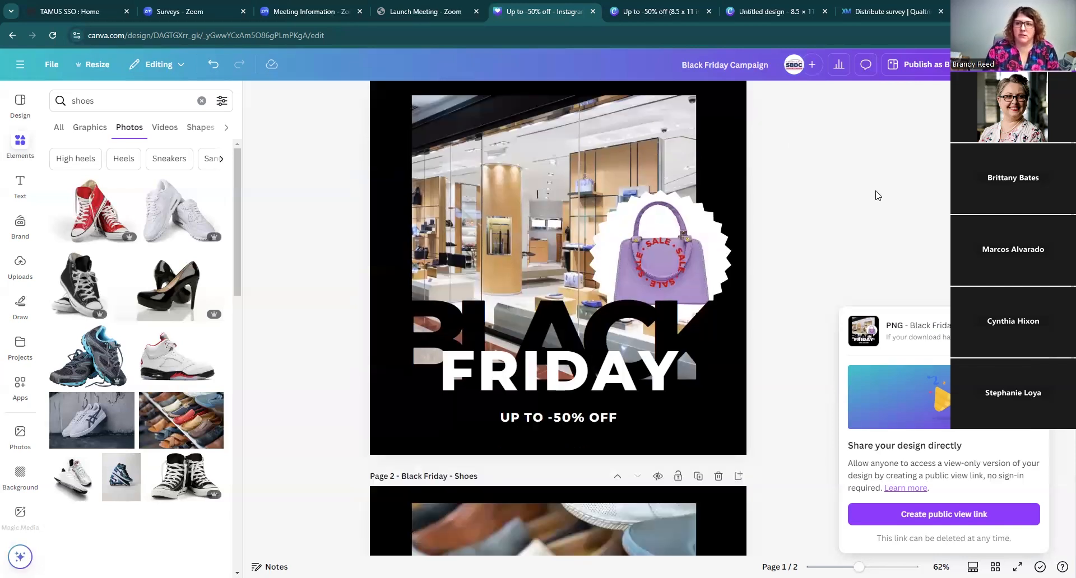
left_click(1041, 65)
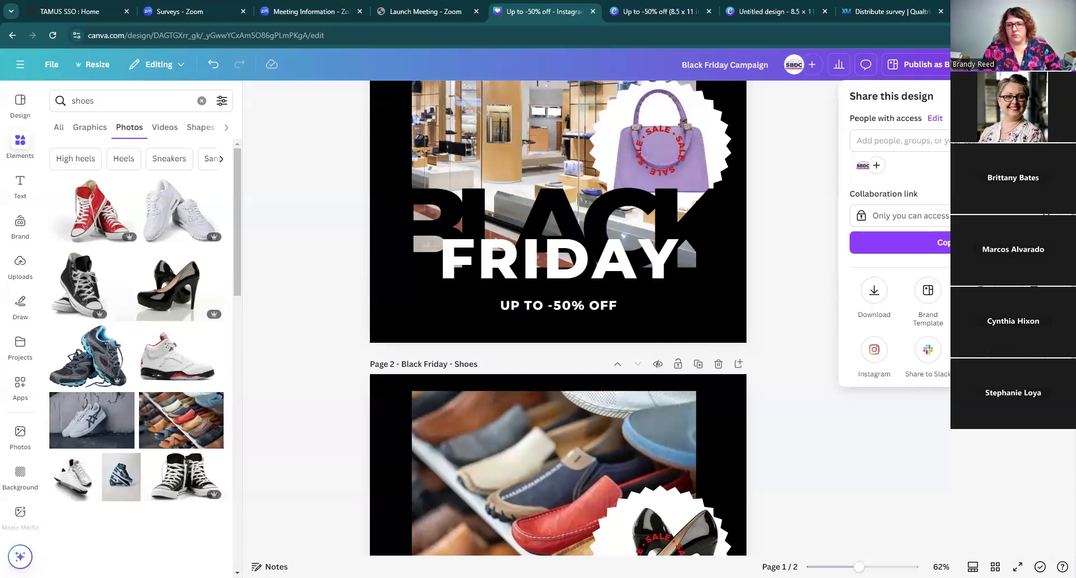
left_click(1035, 349)
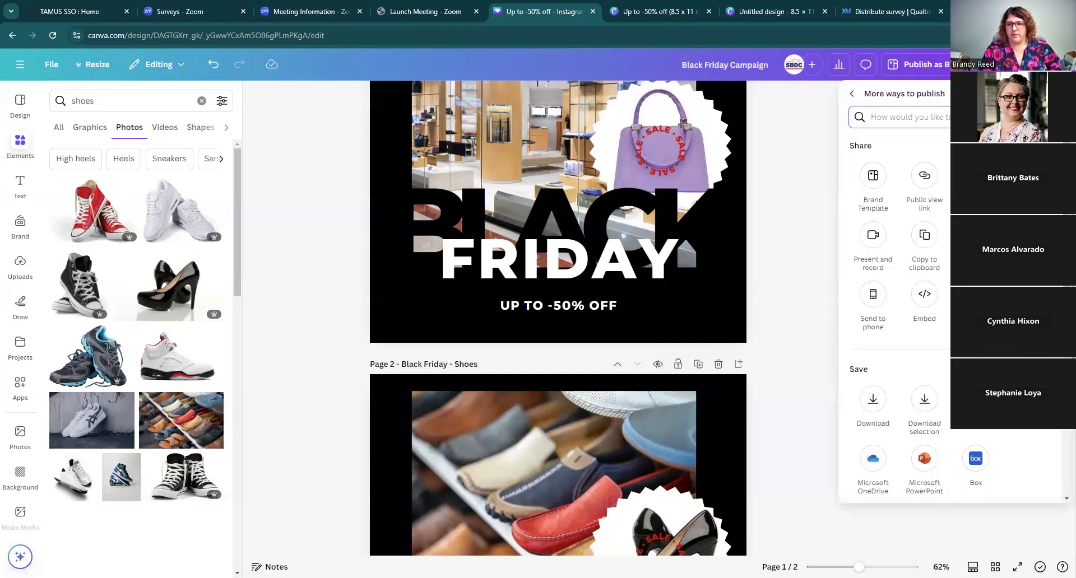
scroll(897, 313, "down", 5)
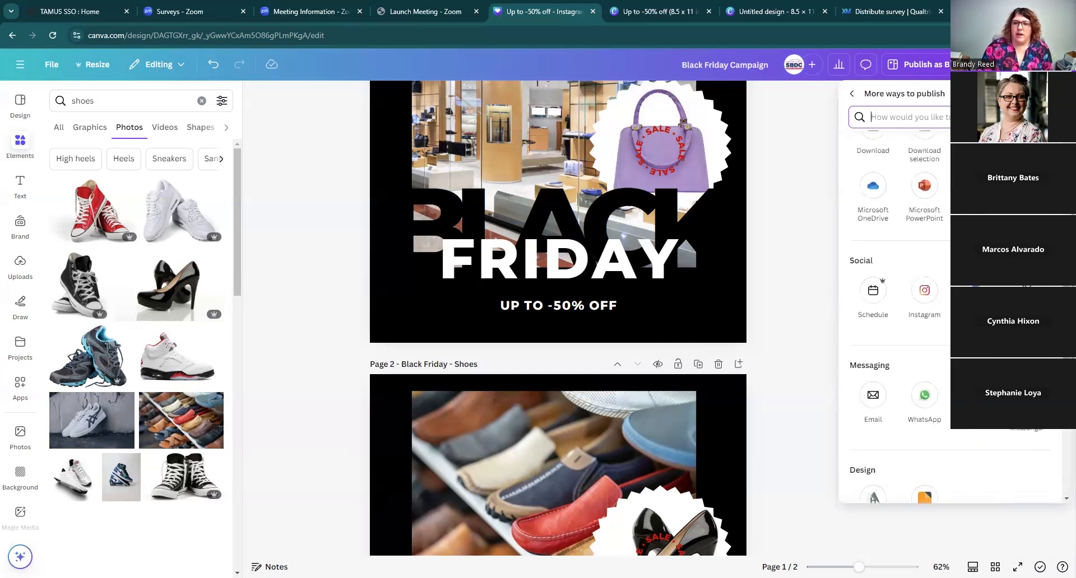
scroll(896, 313, "up", 5)
left_click(810, 136)
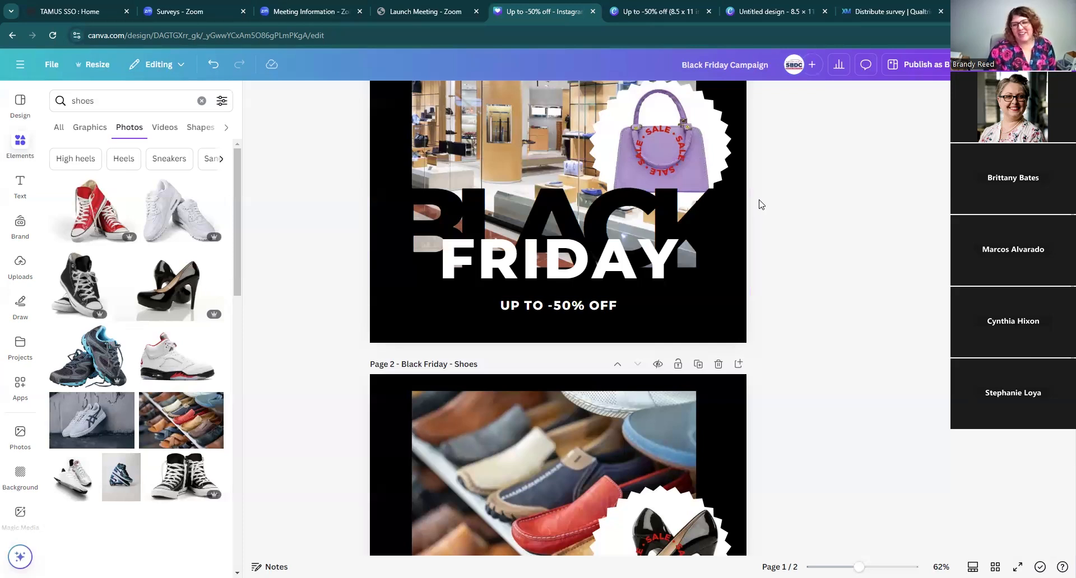
Step: Add a new third page after the shoes page
scroll(779, 249, "down", 1)
scroll(785, 261, "down", 3)
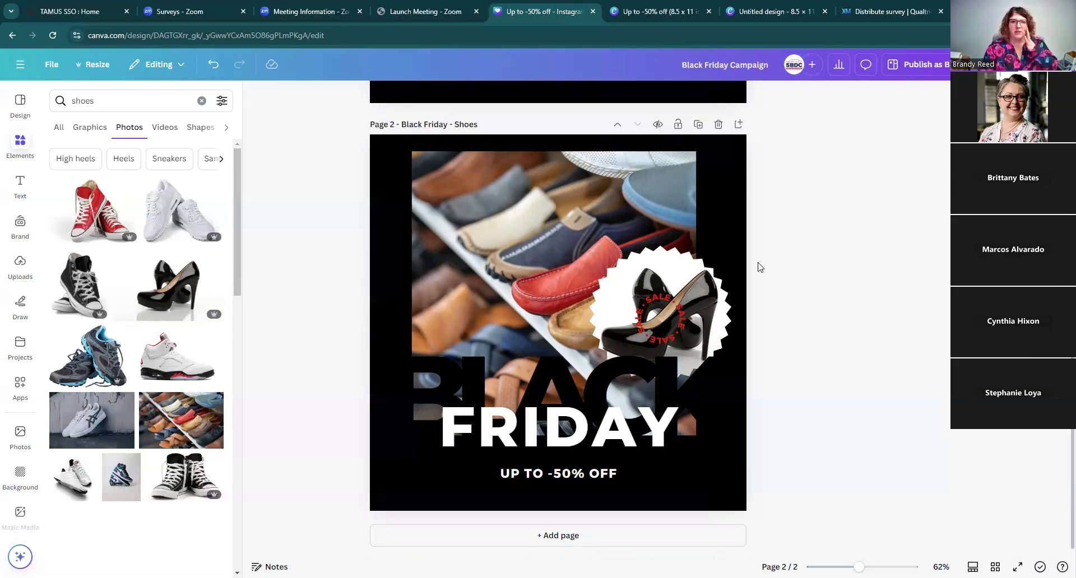
scroll(769, 255, "up", 5)
scroll(770, 253, "up", 3)
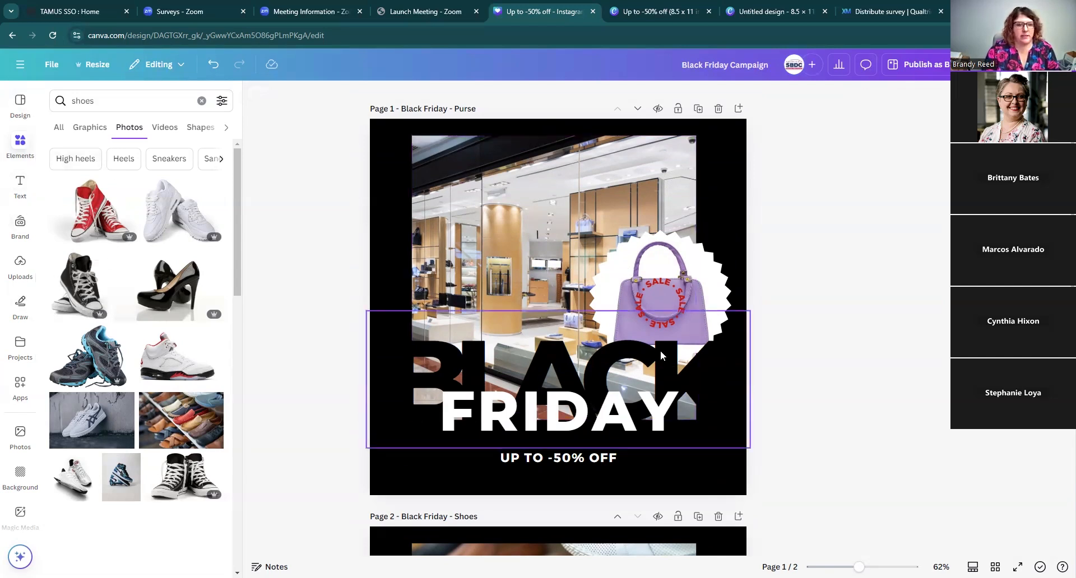
scroll(661, 351, "down", 7)
left_click(564, 536)
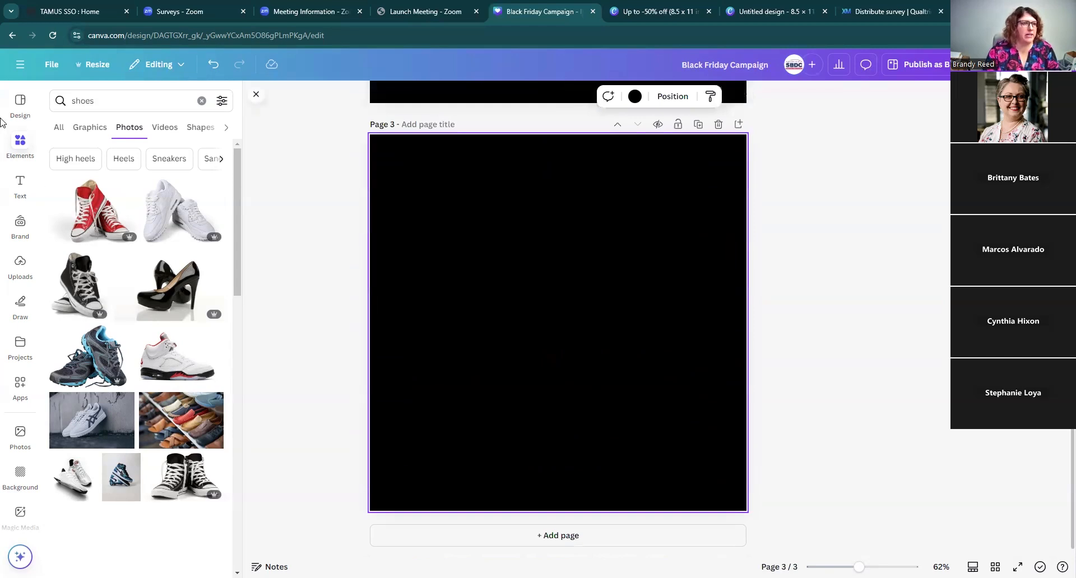
Step: Apply the red Black Friday Sale Instagram Post template from the black friday sale results to page 3
left_click(22, 105)
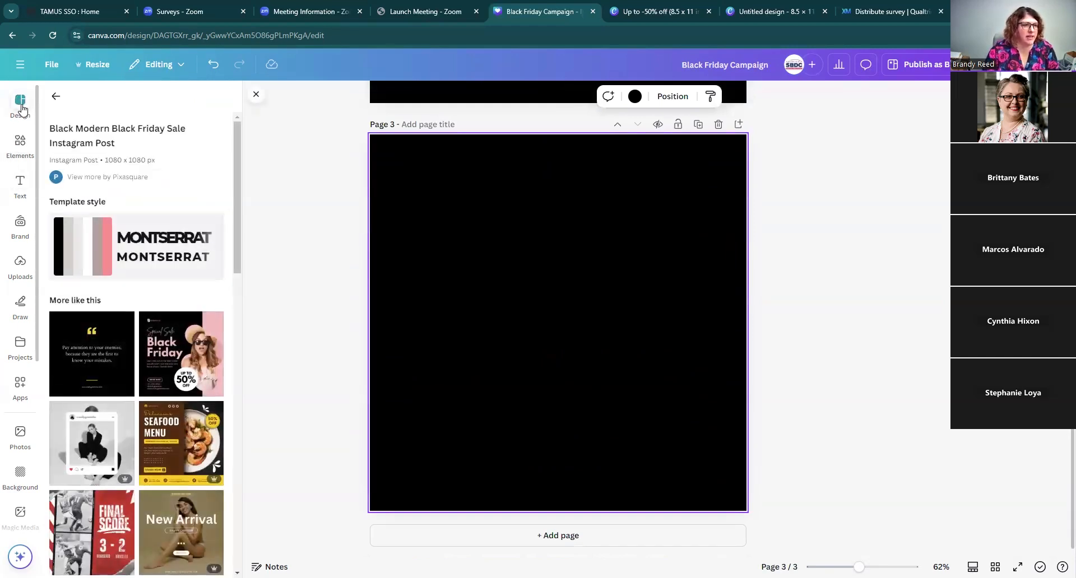
left_click(56, 96)
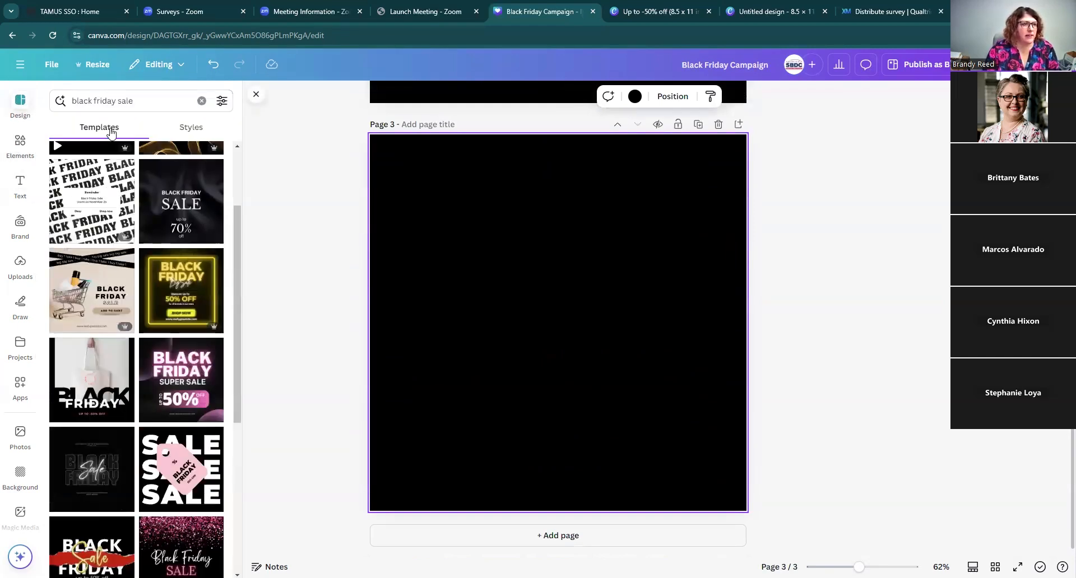
scroll(209, 307, "down", 10)
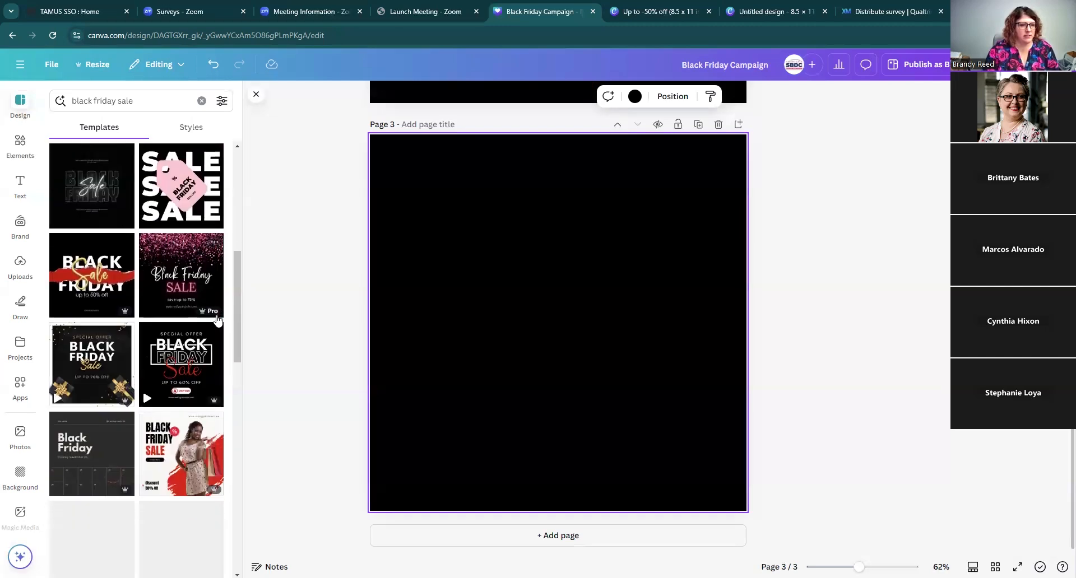
left_click(209, 307)
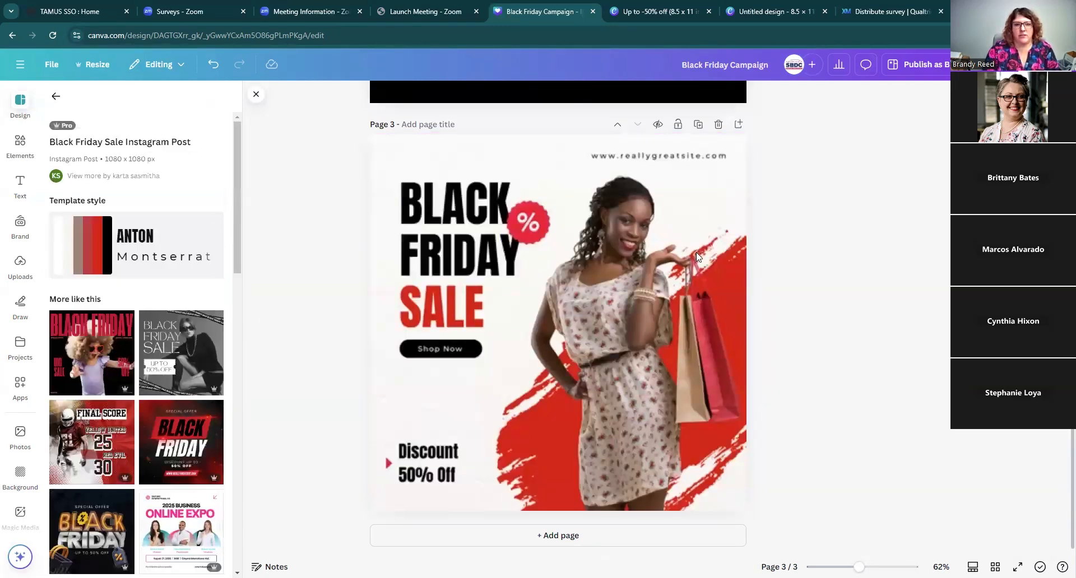
Step: Title page 3 as Black Friday Red
scroll(713, 256, "up", 2)
scroll(721, 327, "down", 3)
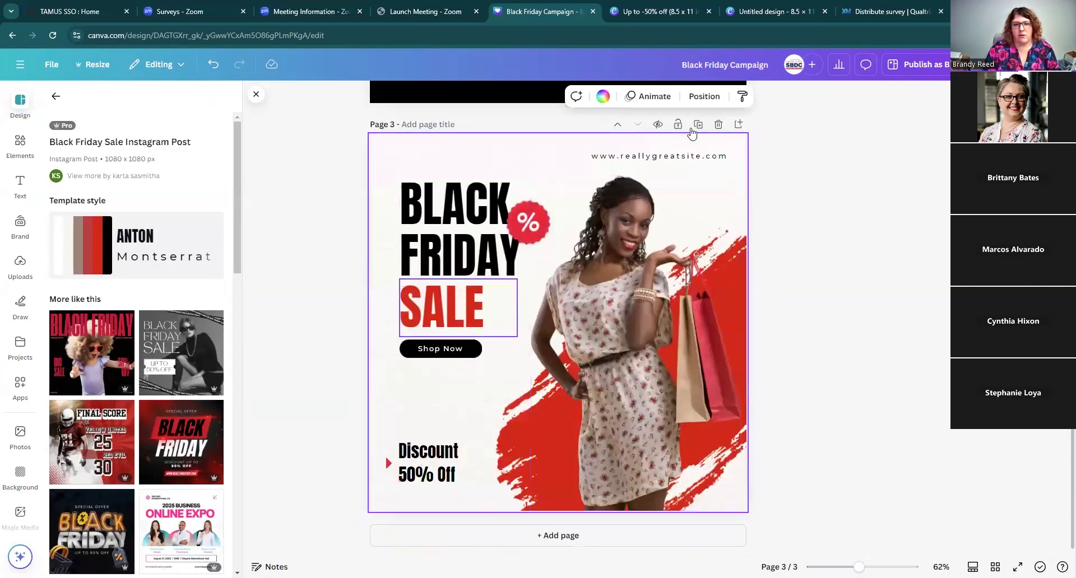
scroll(728, 280, "up", 5)
left_click(424, 410)
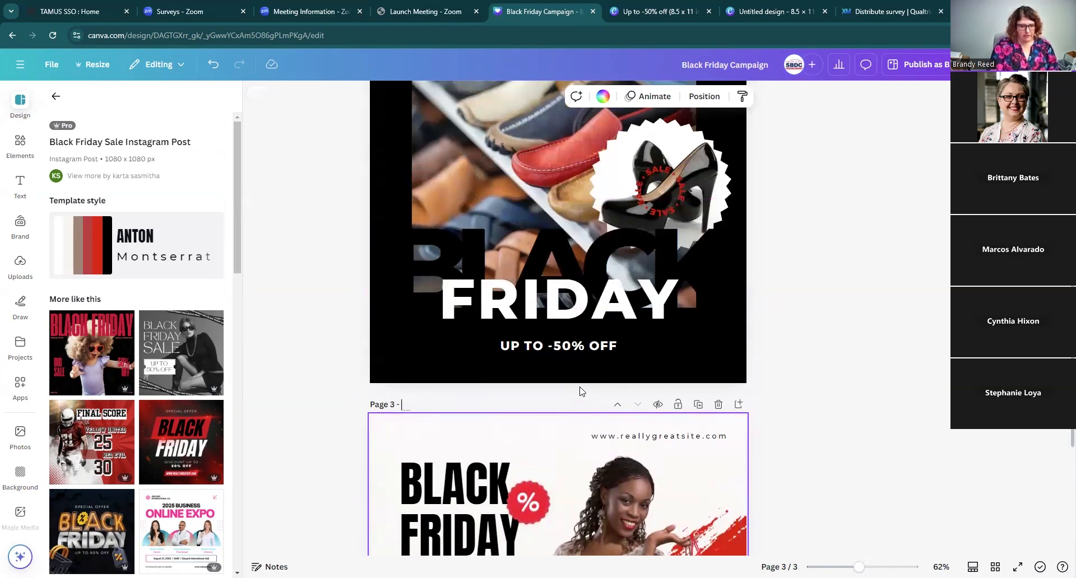
type("Black Friday Red")
scroll(581, 391, "down", 5)
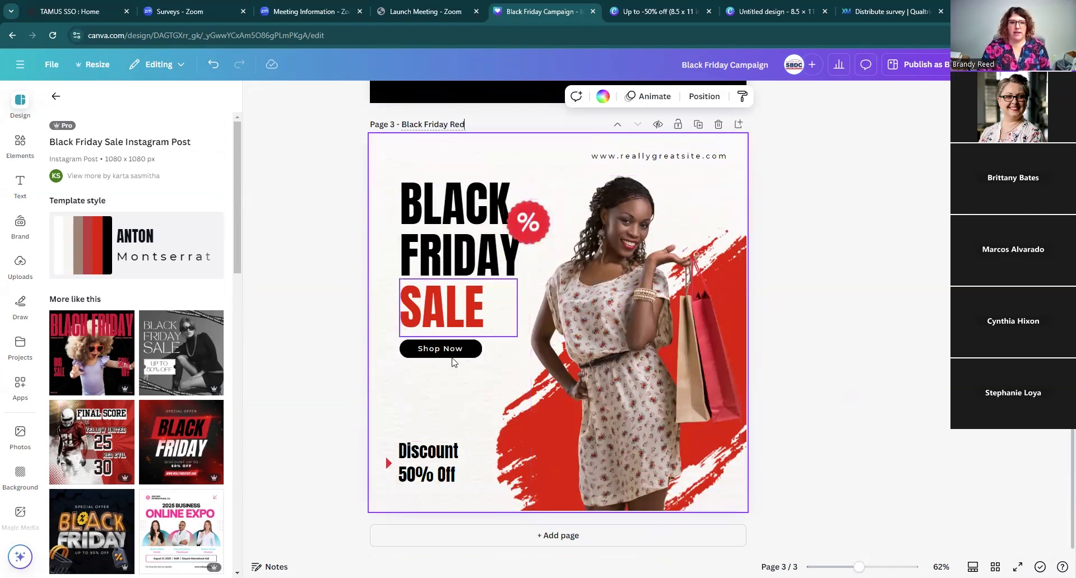
left_click(650, 159)
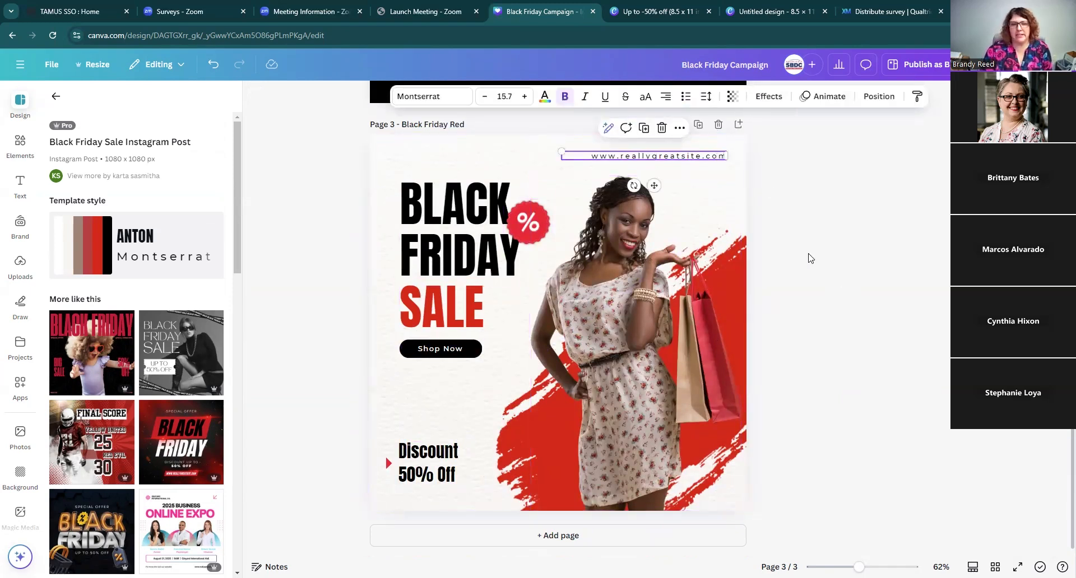
scroll(840, 318, "up", 4)
scroll(844, 320, "up", 3)
scroll(845, 321, "down", 5)
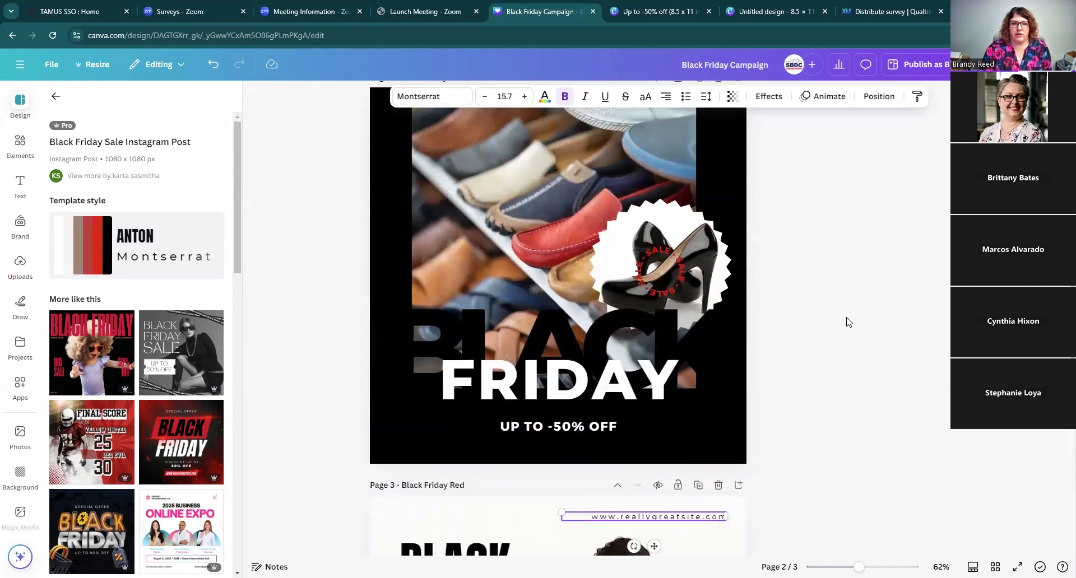
scroll(846, 322, "up", 12)
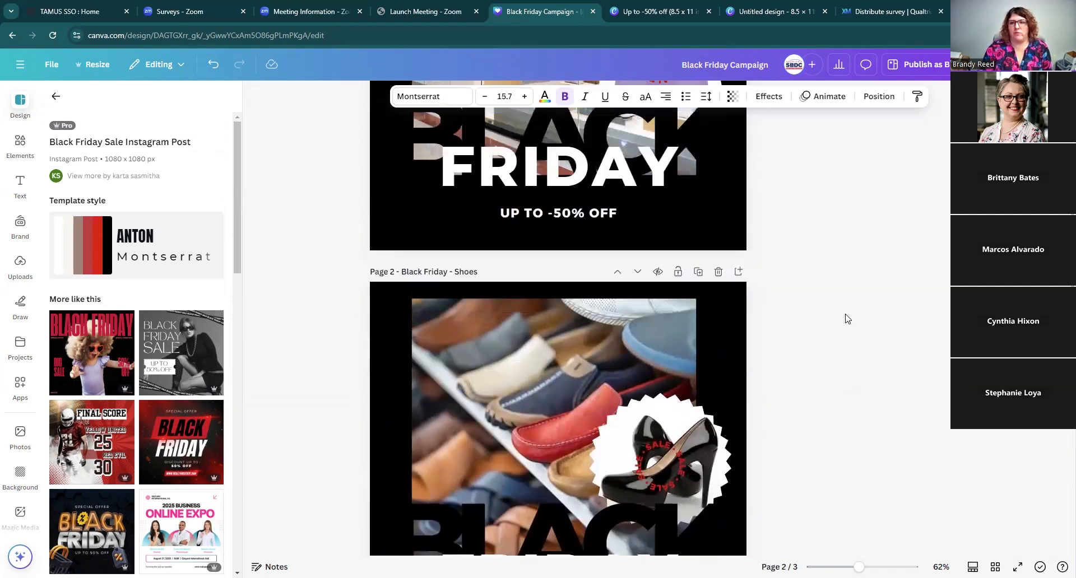